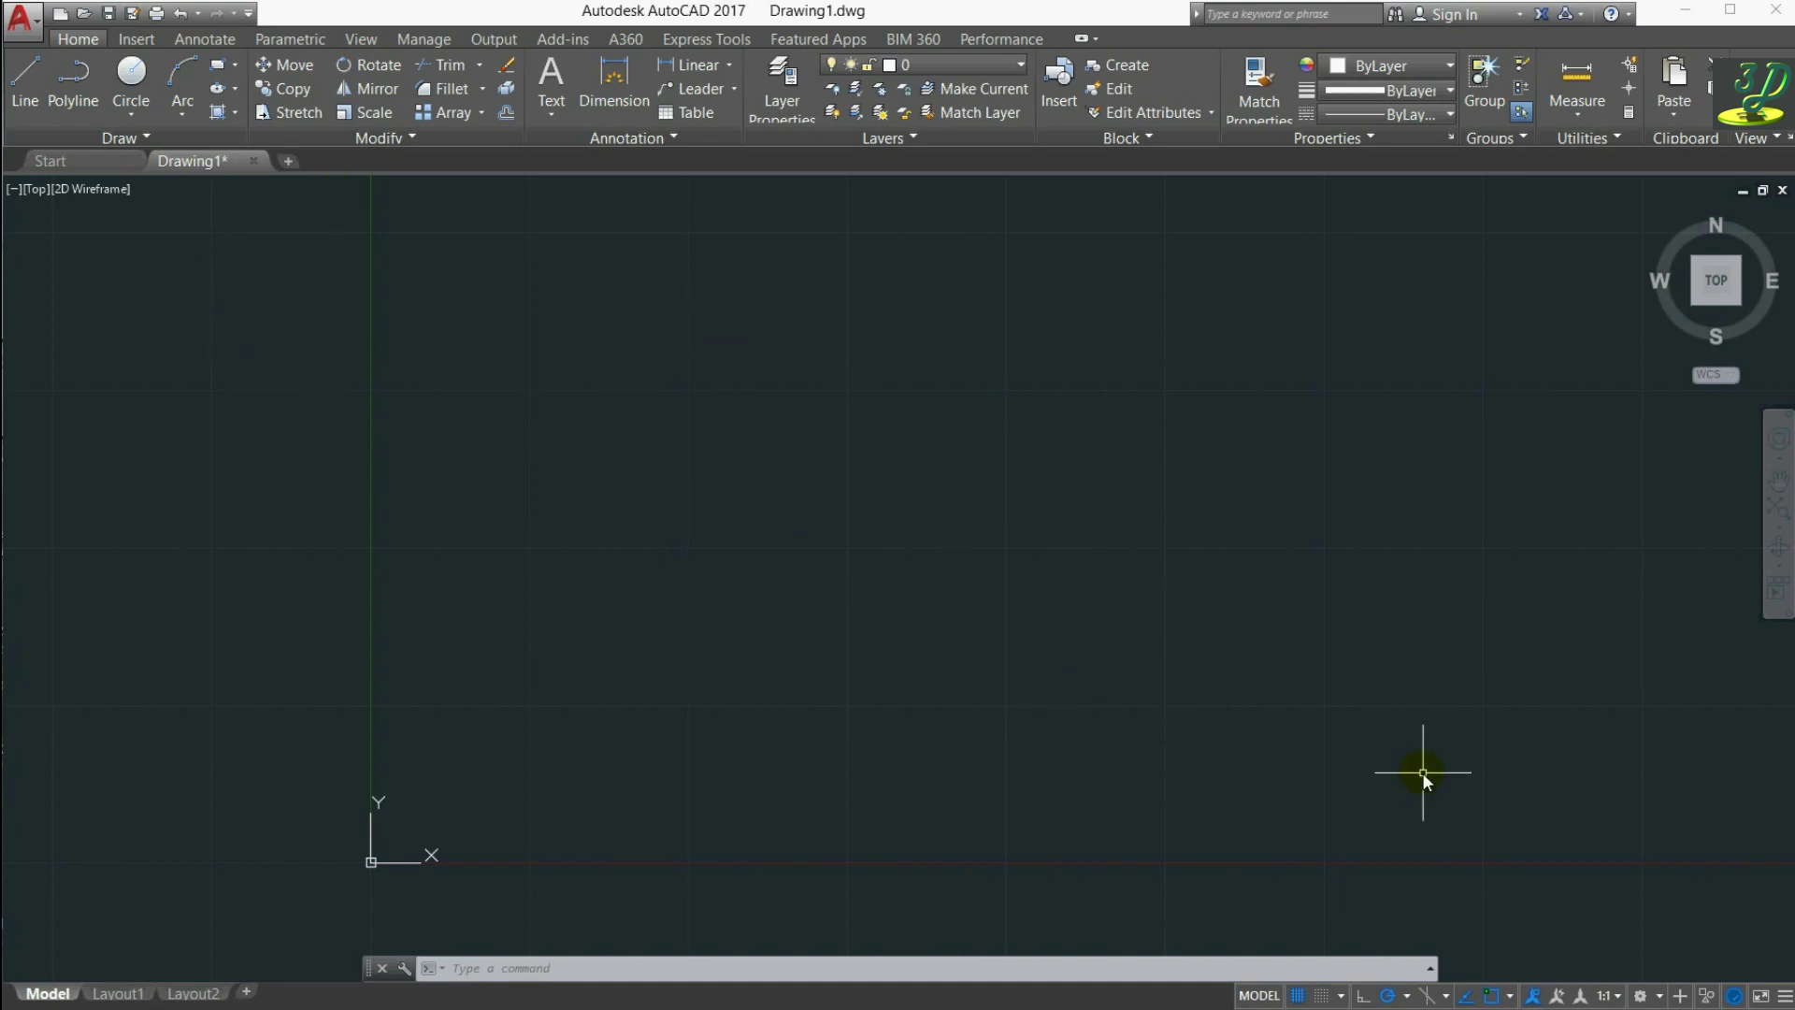
Step: Set the workspace to 3D Modeling and turn on Show Menu Bar
click(1653, 998)
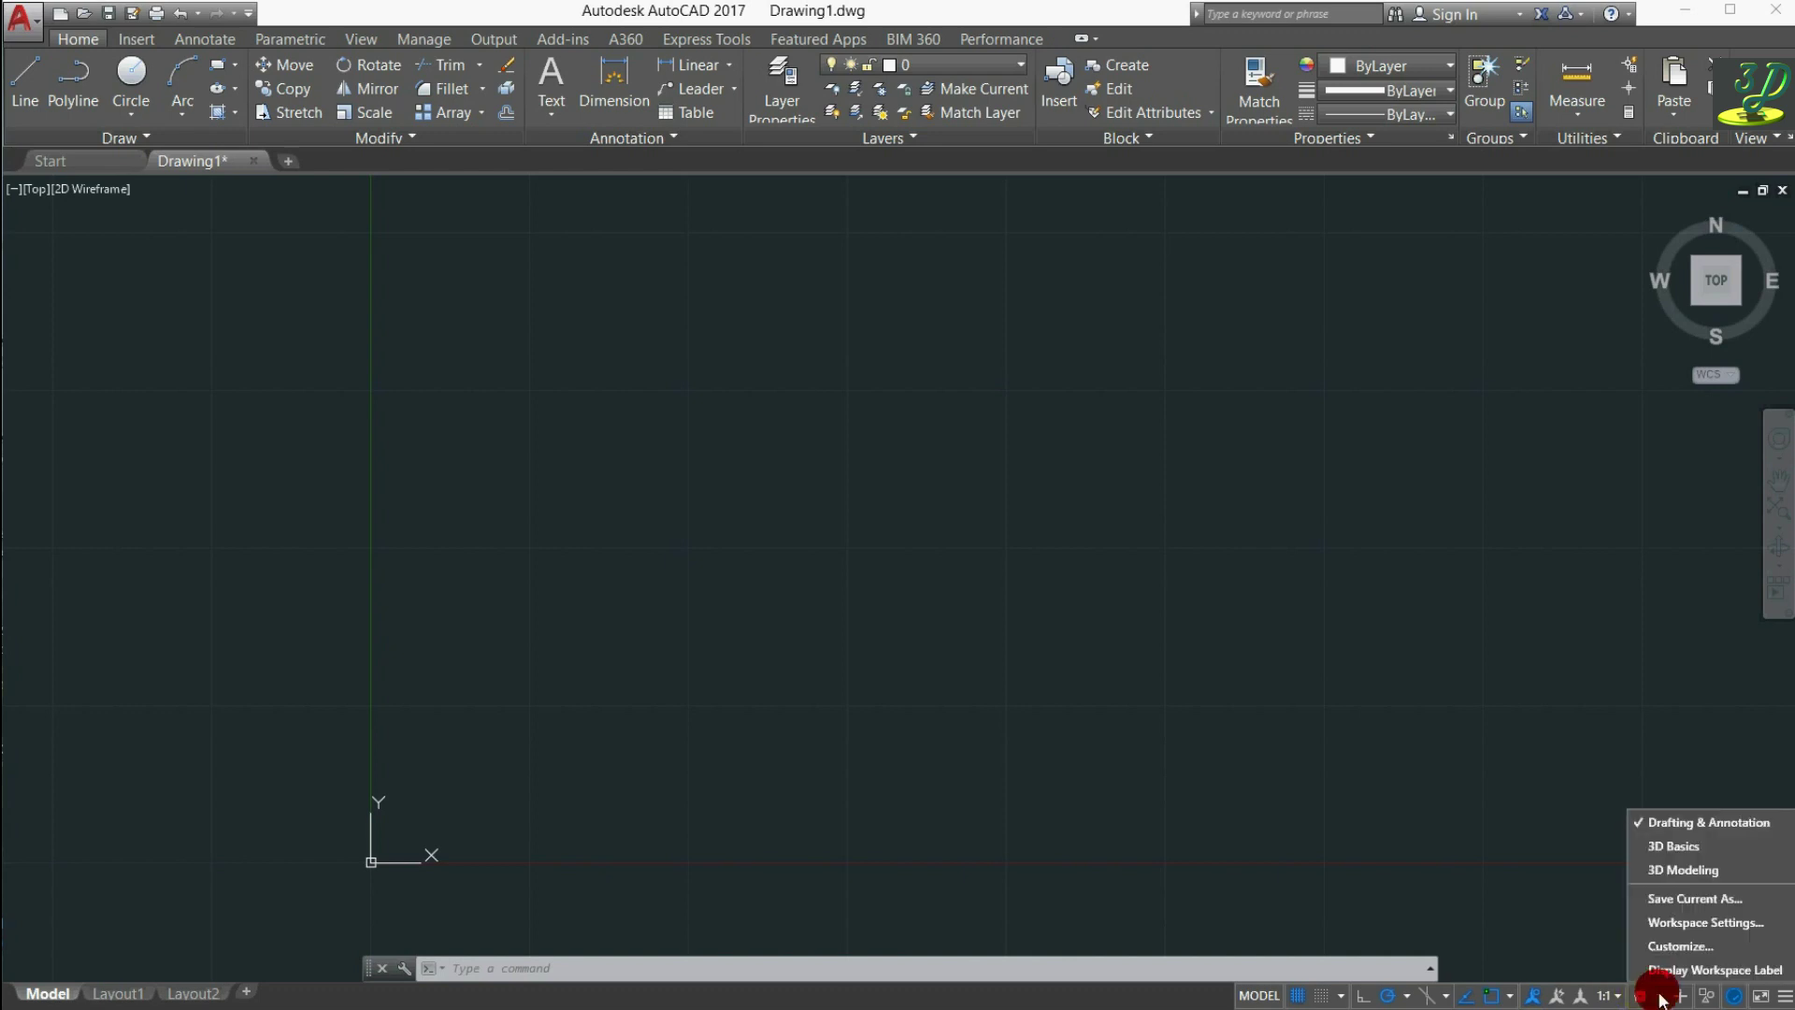
click(1676, 870)
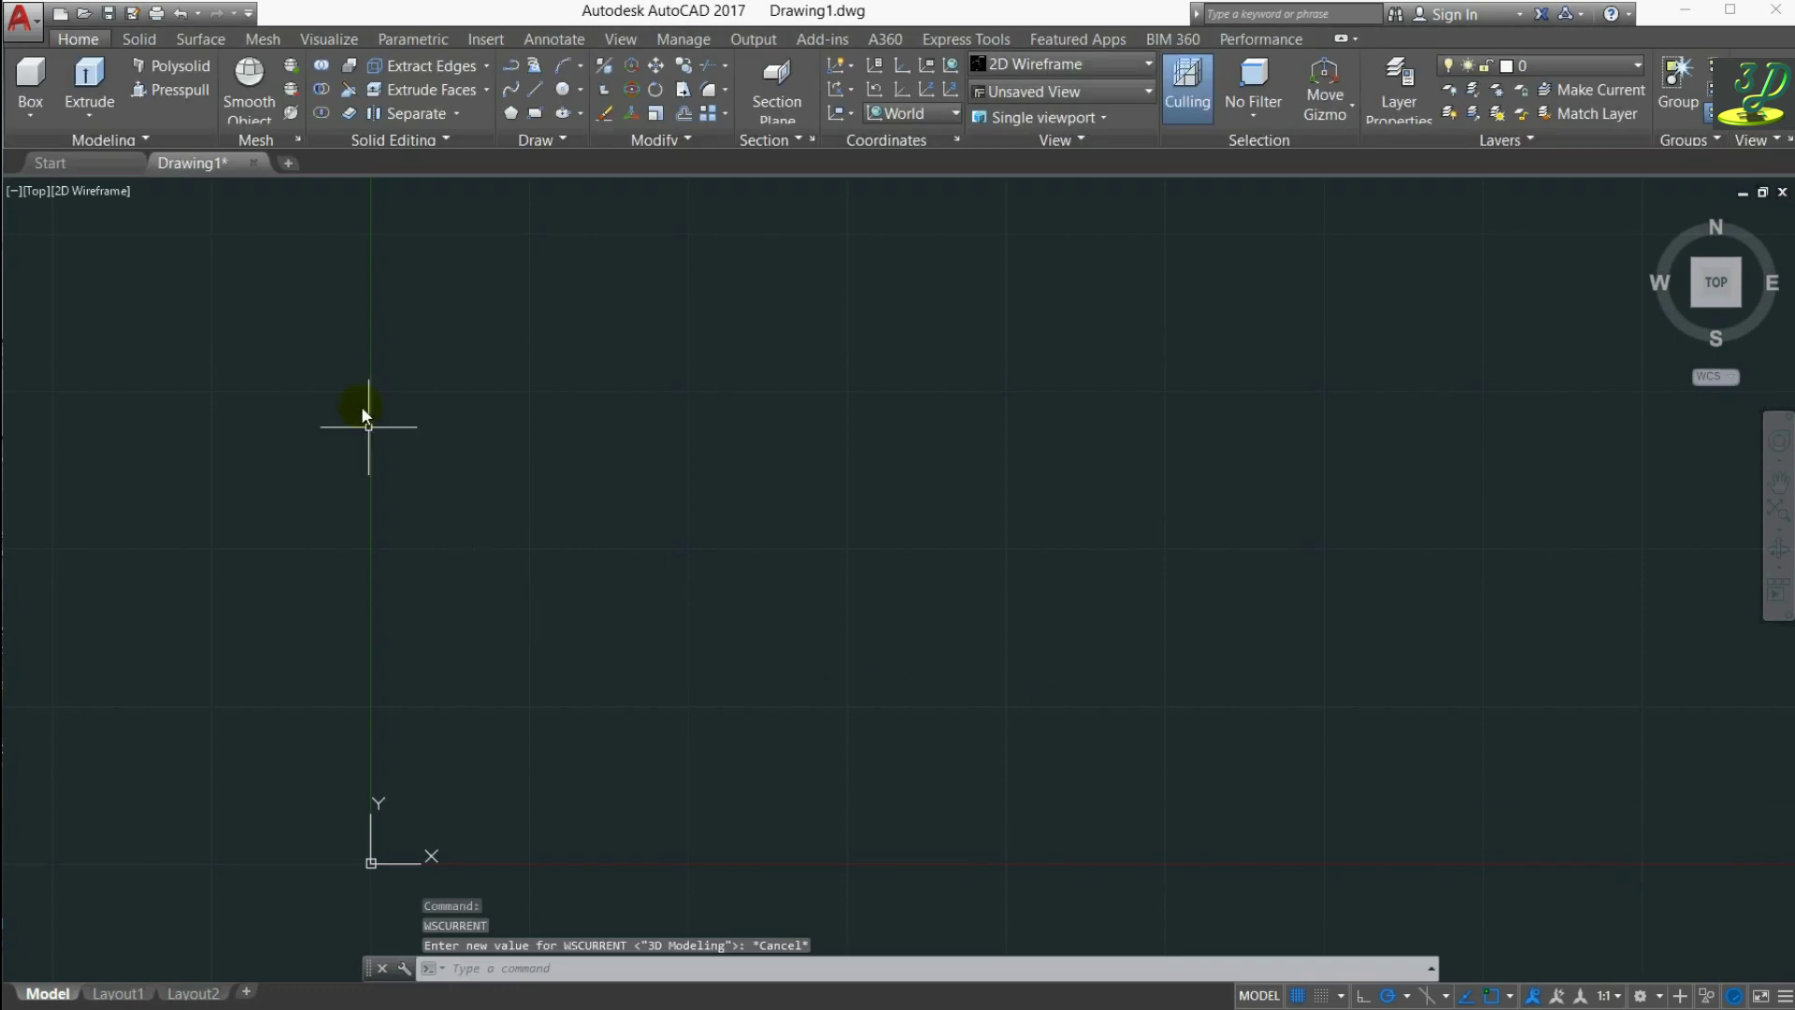
click(251, 14)
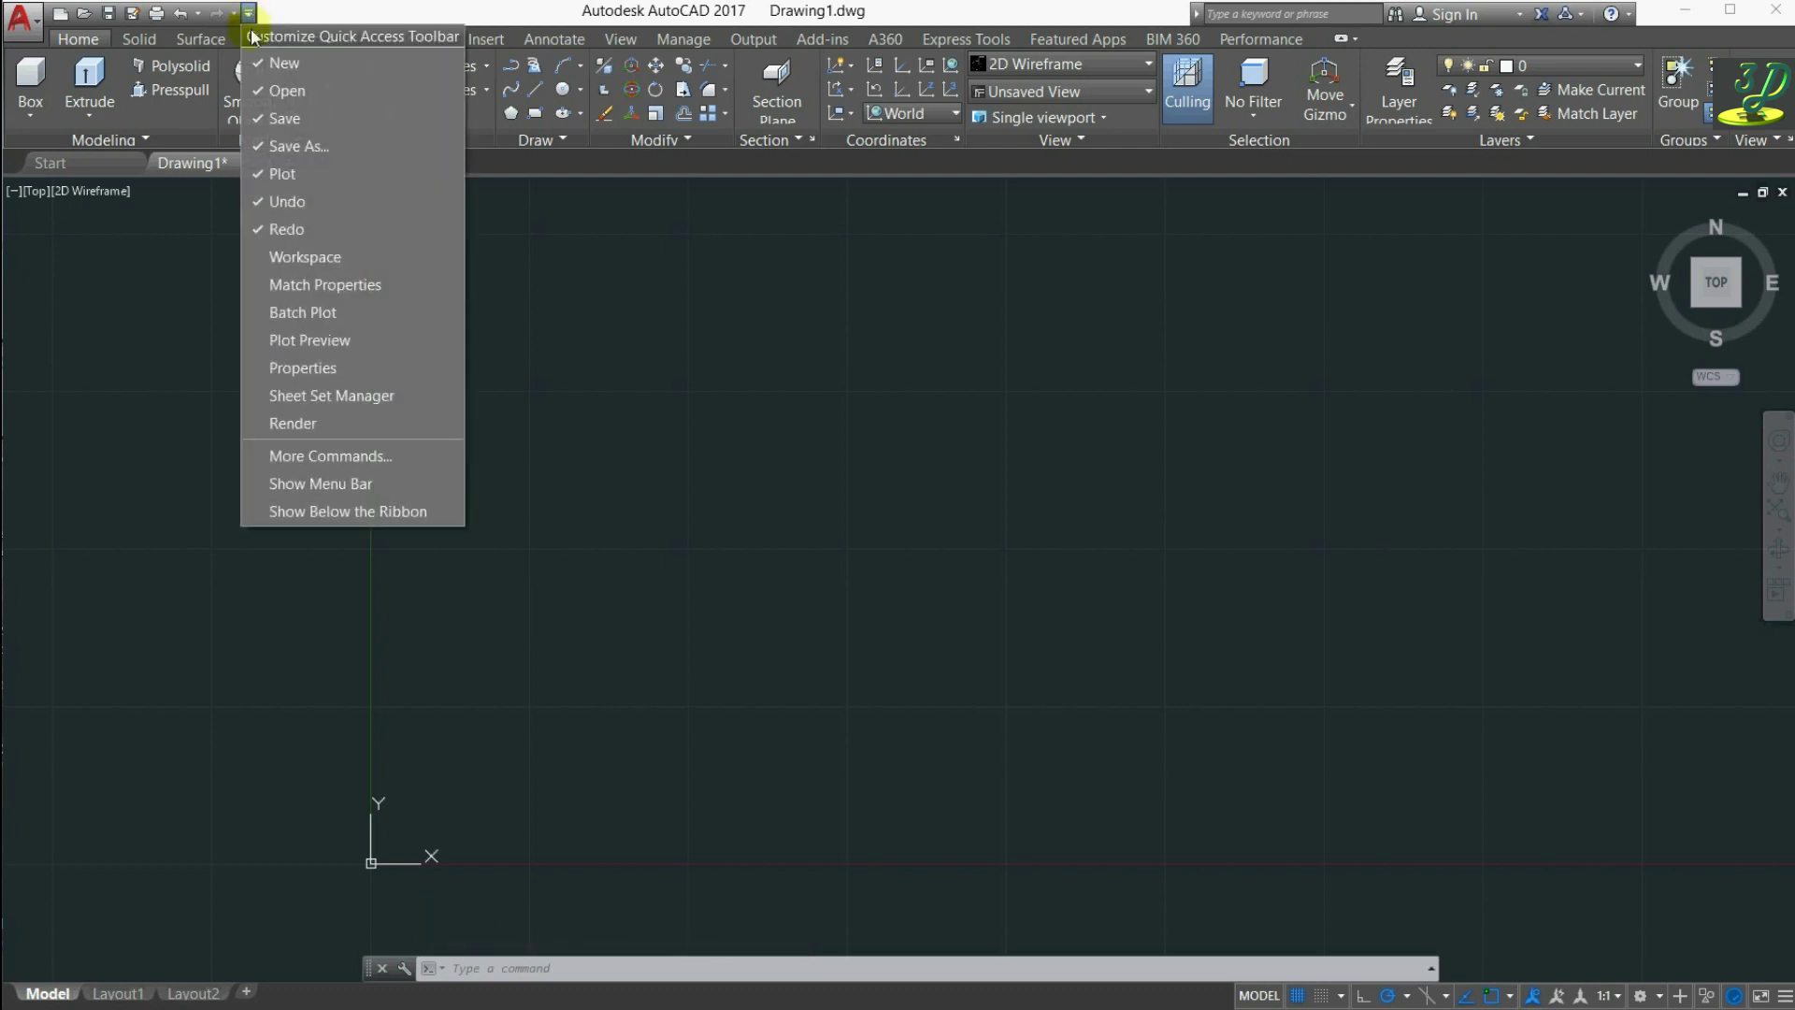
click(329, 485)
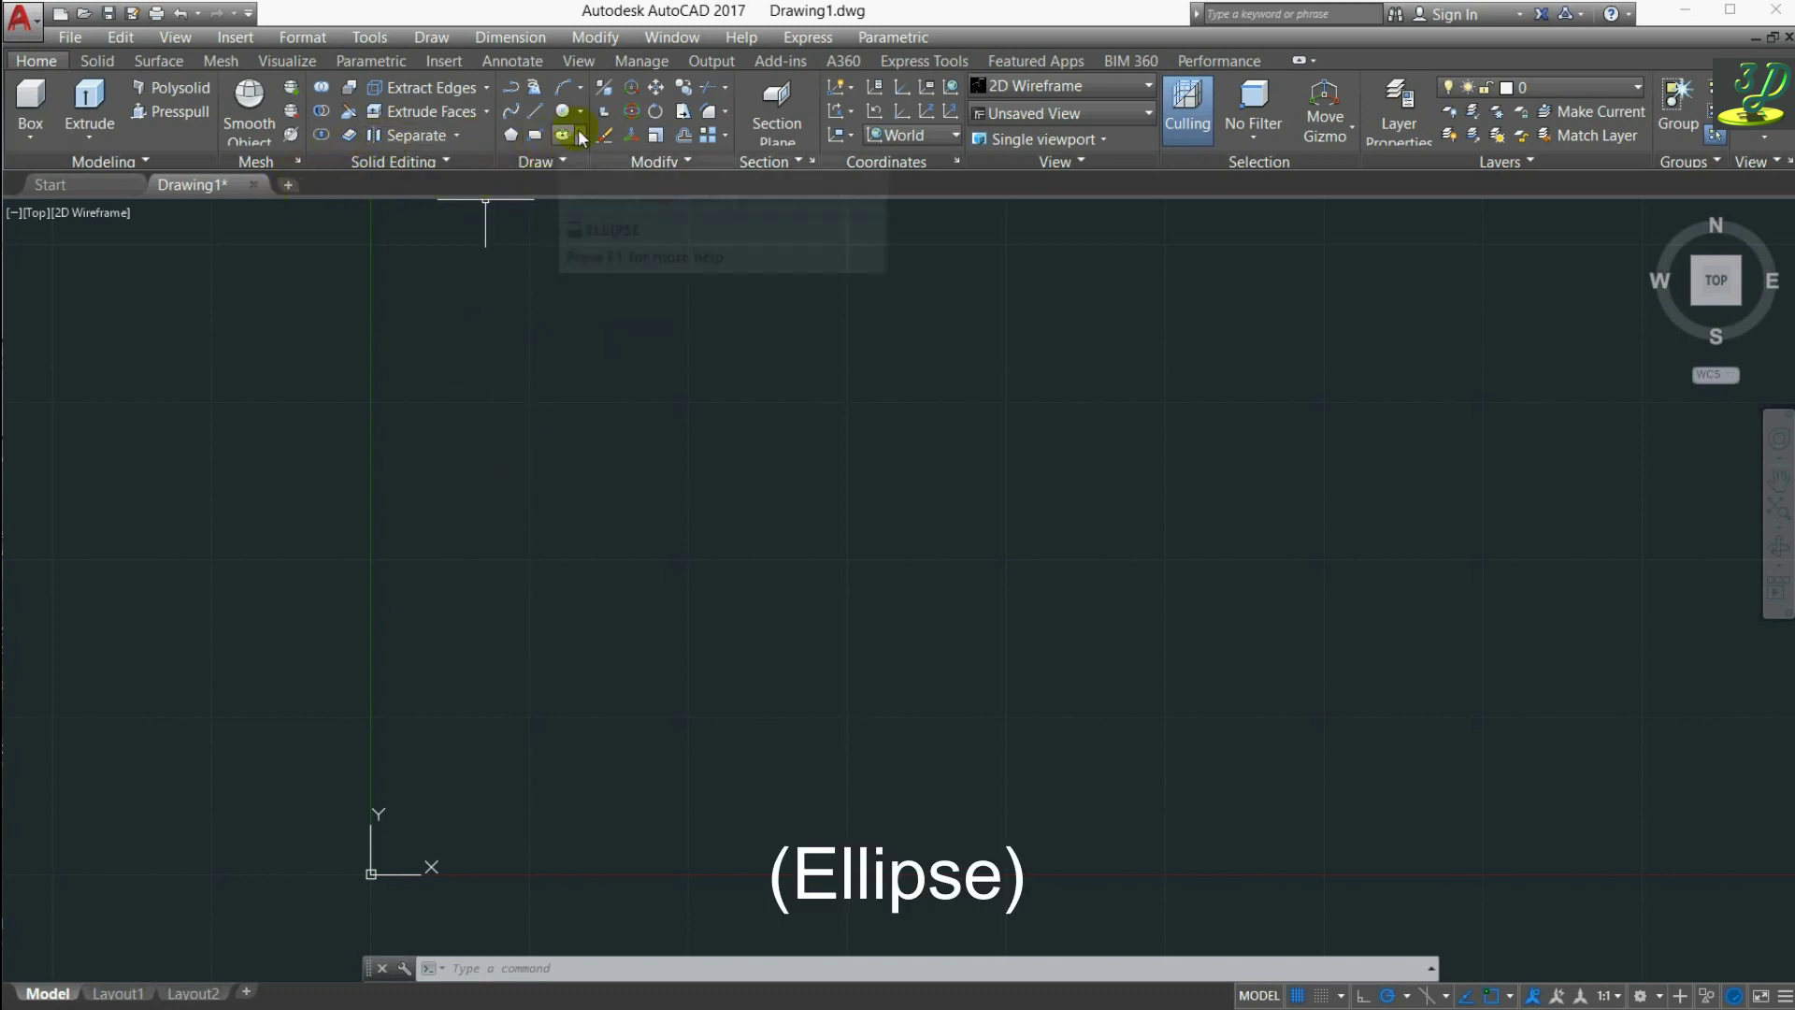
mouse_move(563, 136)
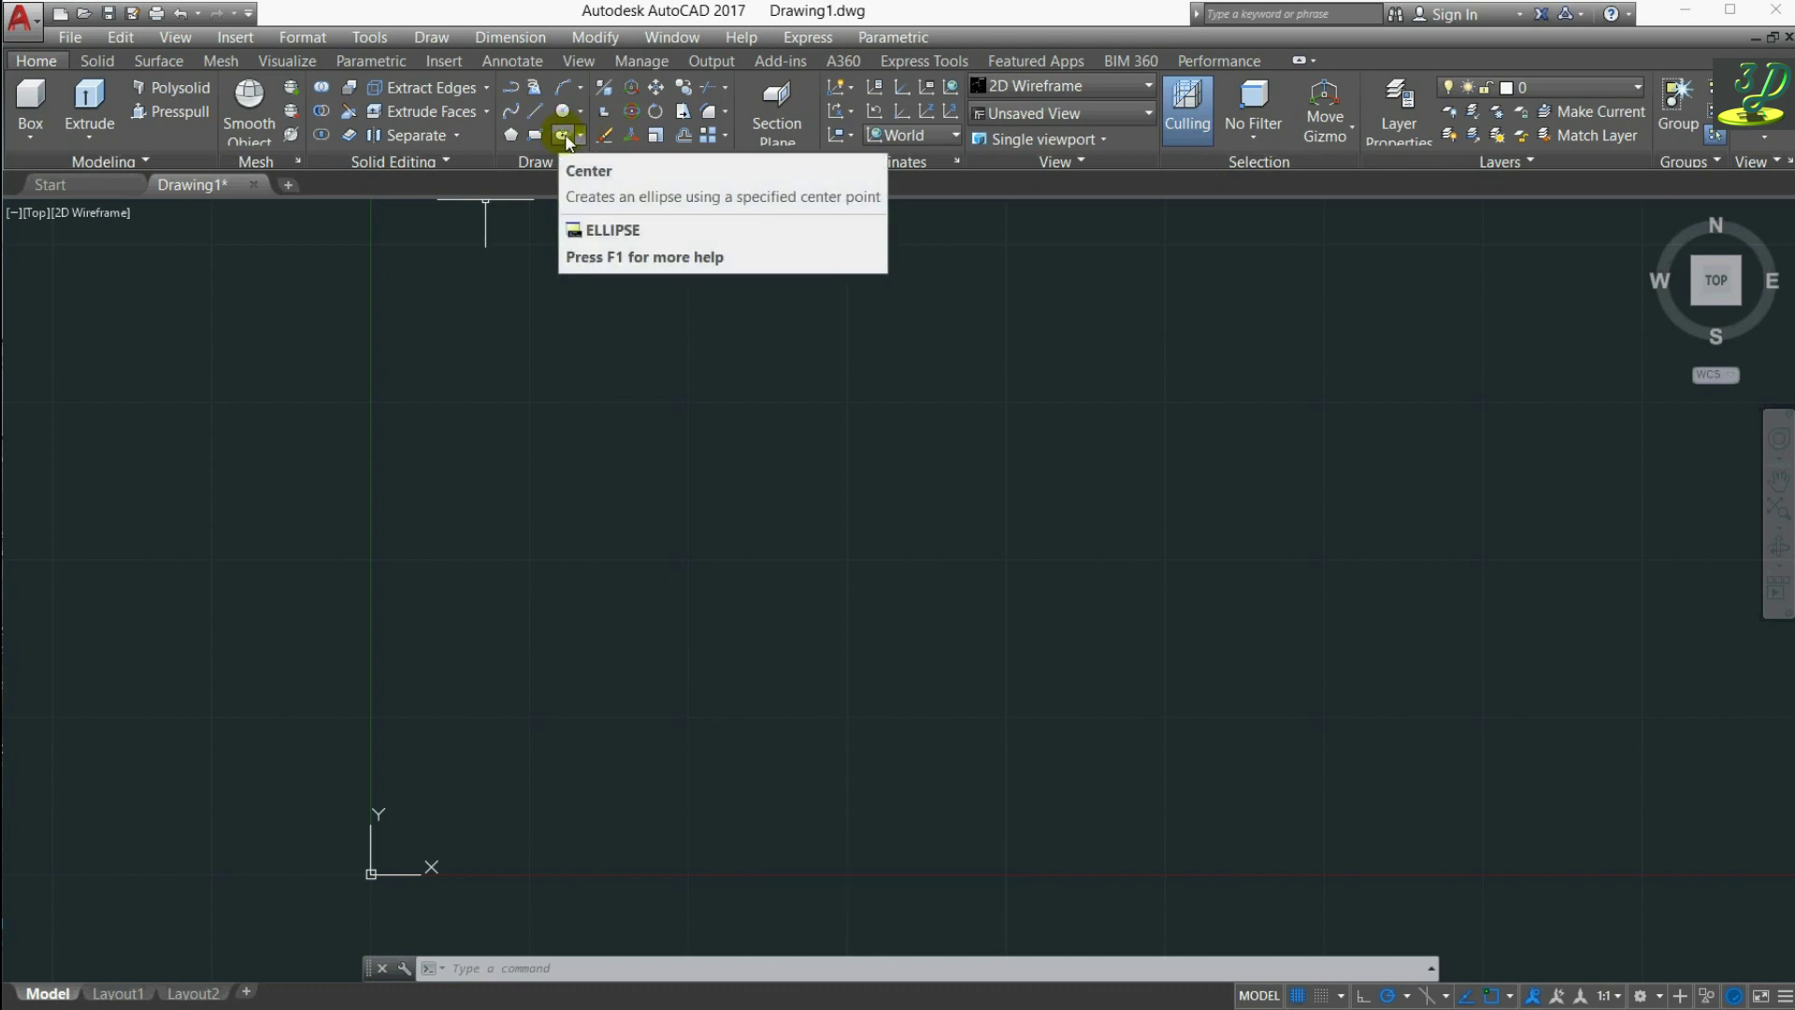
Step: Draw a center ellipse at 0,0 with a 60 axis endpoint and 35 other axis
click(582, 136)
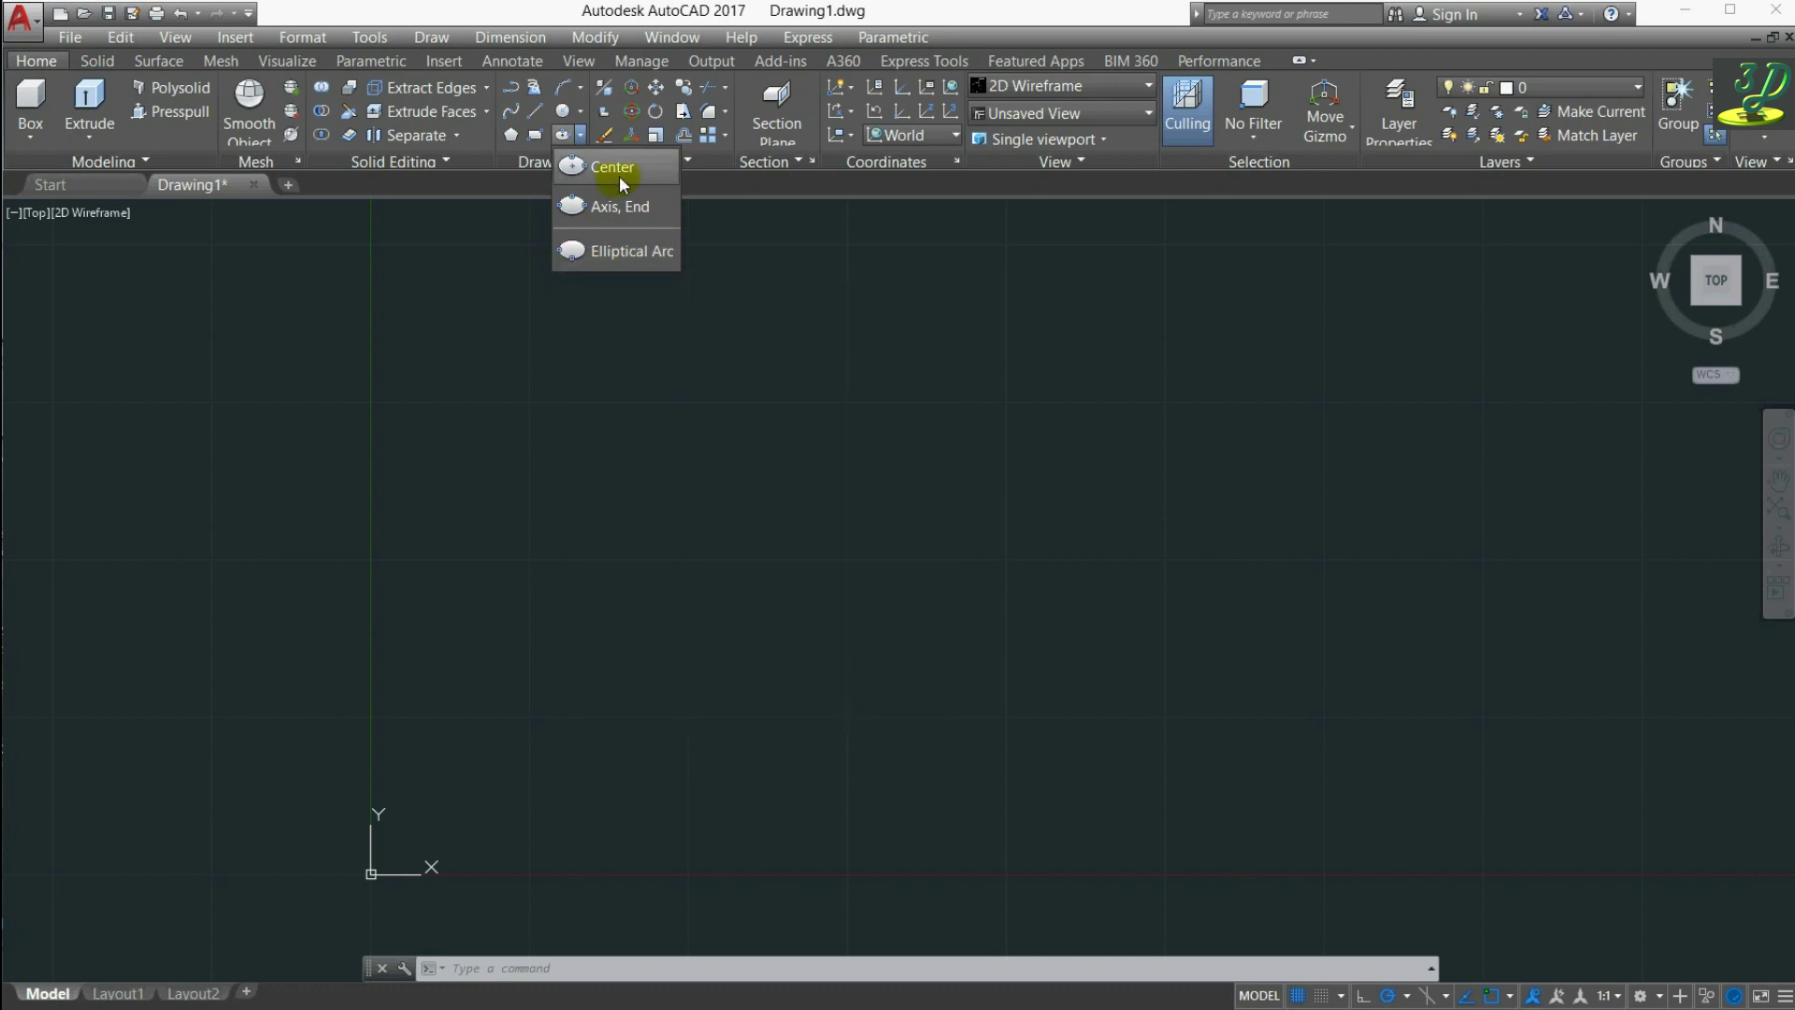
click(580, 168)
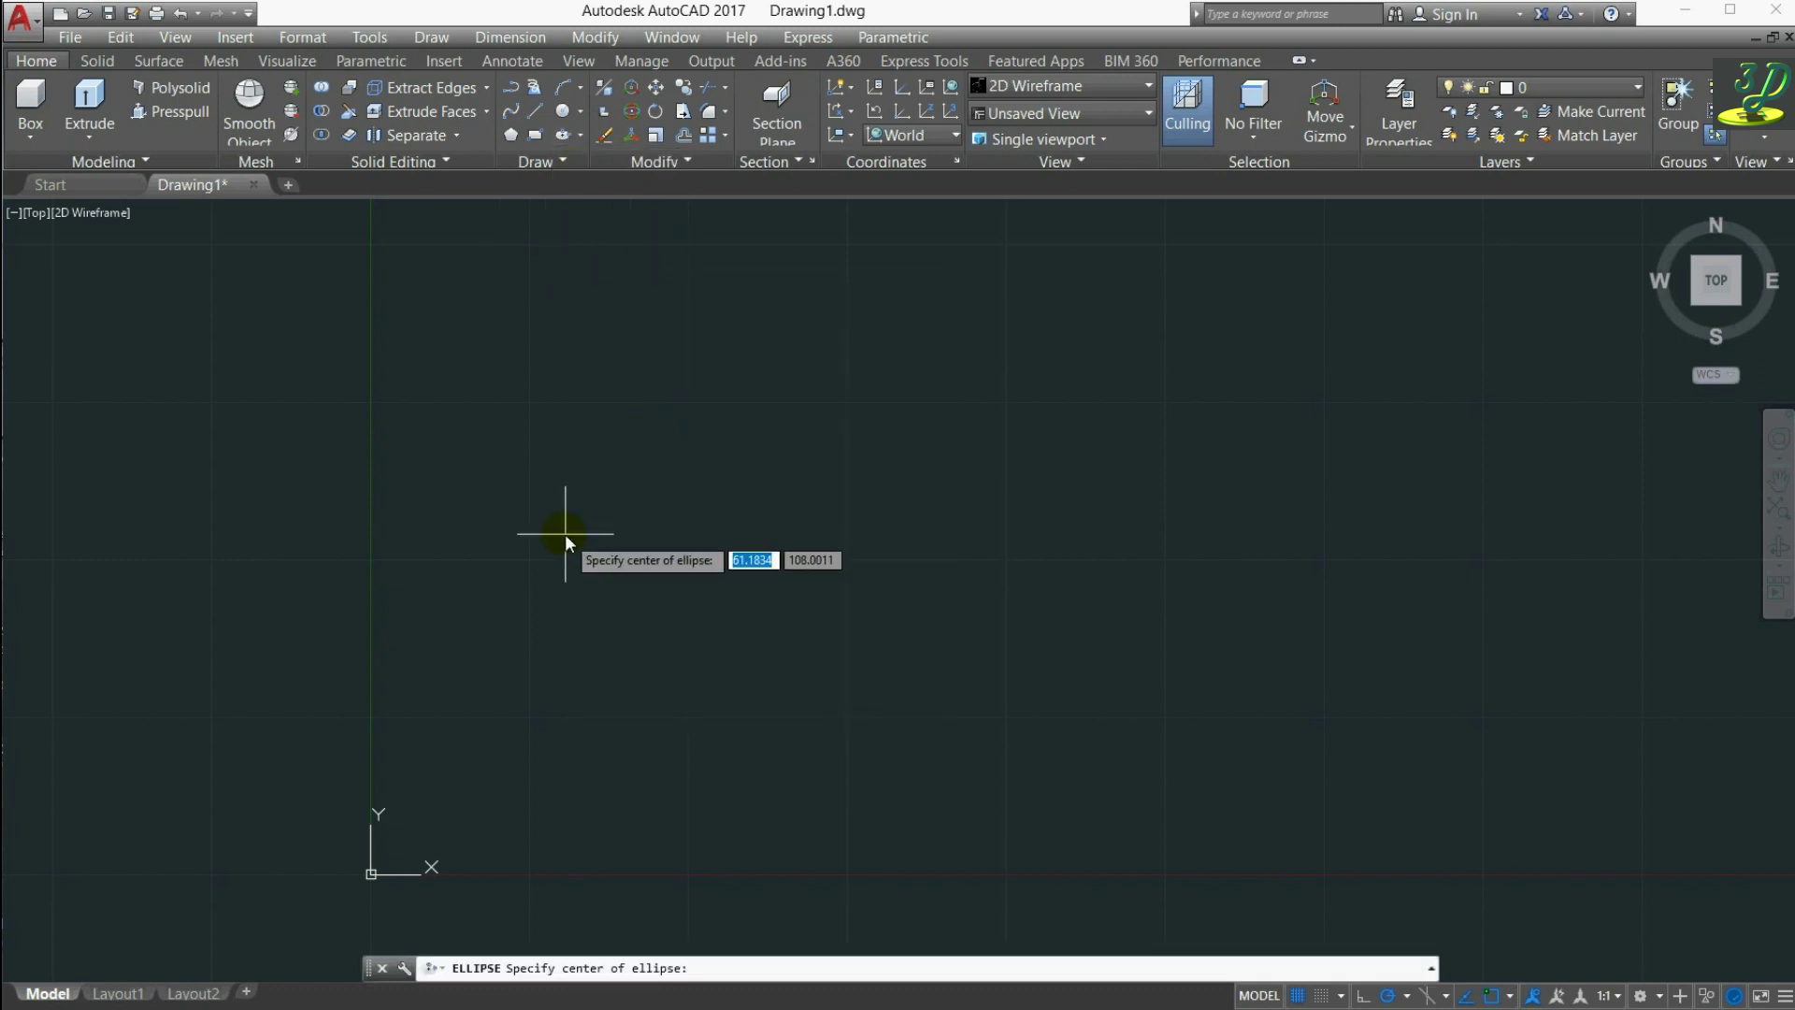
text(0)
key(Tab)
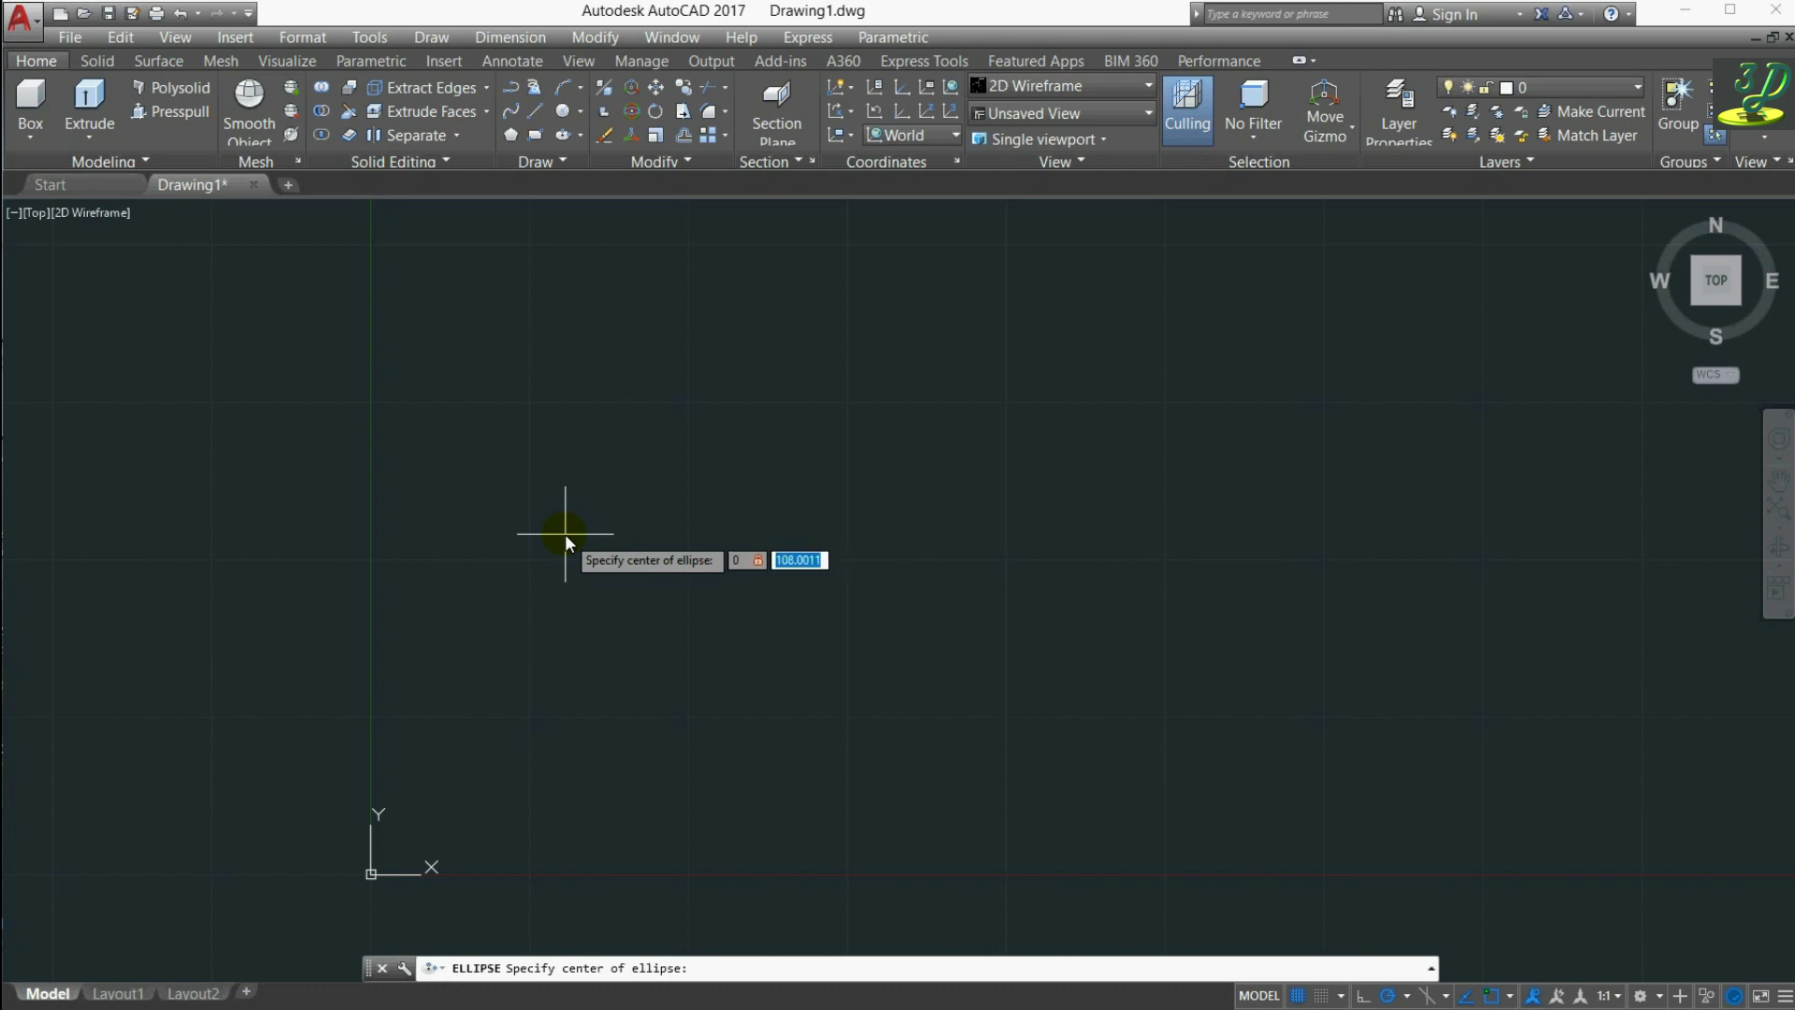
text(0)
key(Return)
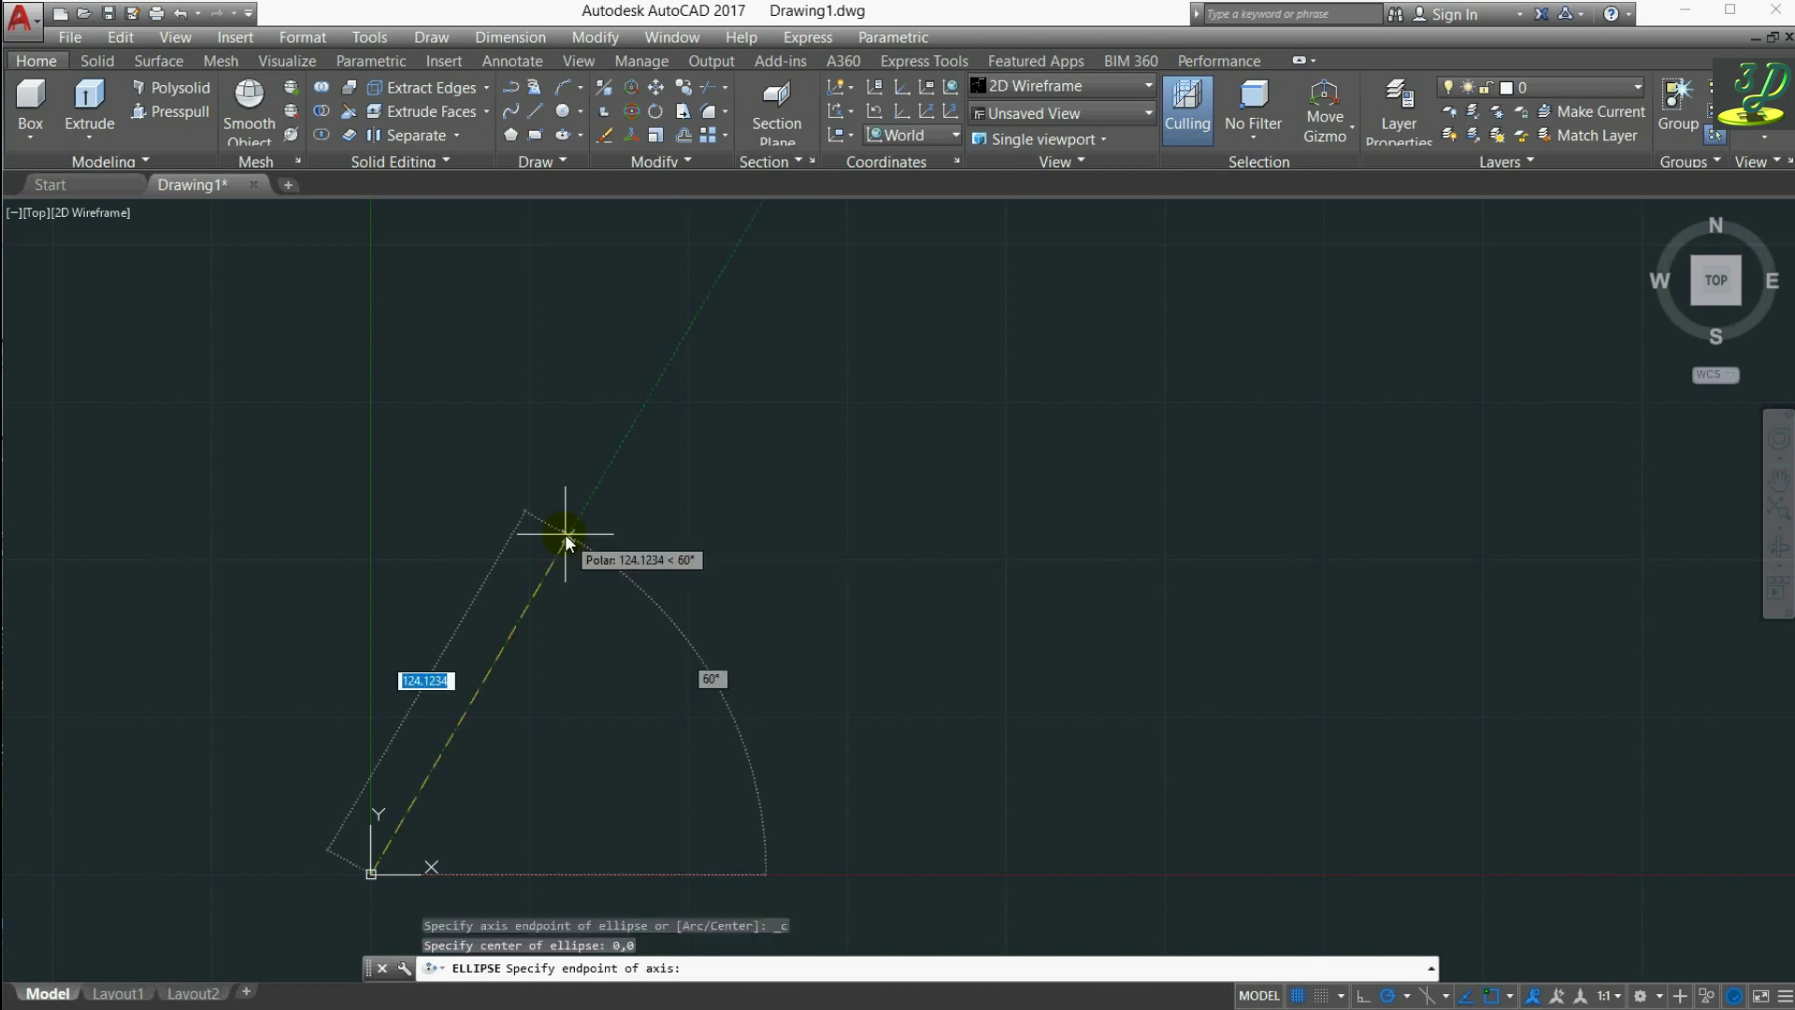
scroll(567, 367, down, 3)
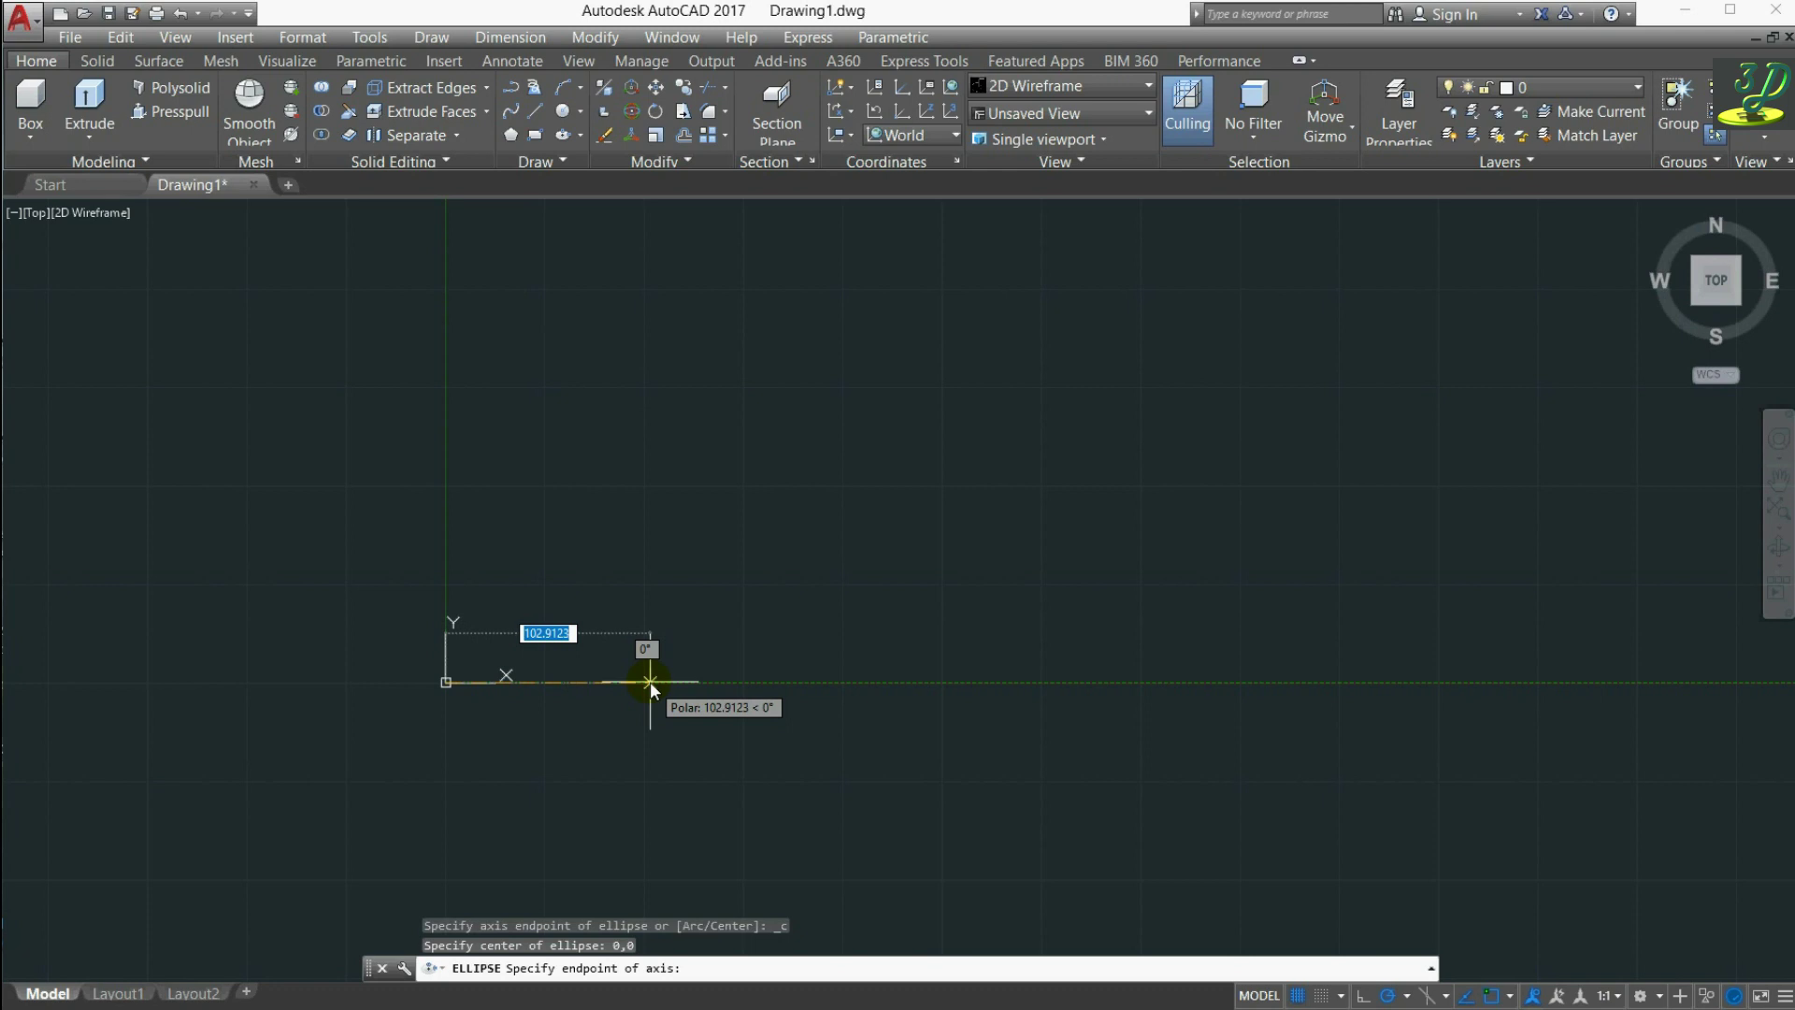
text(6)
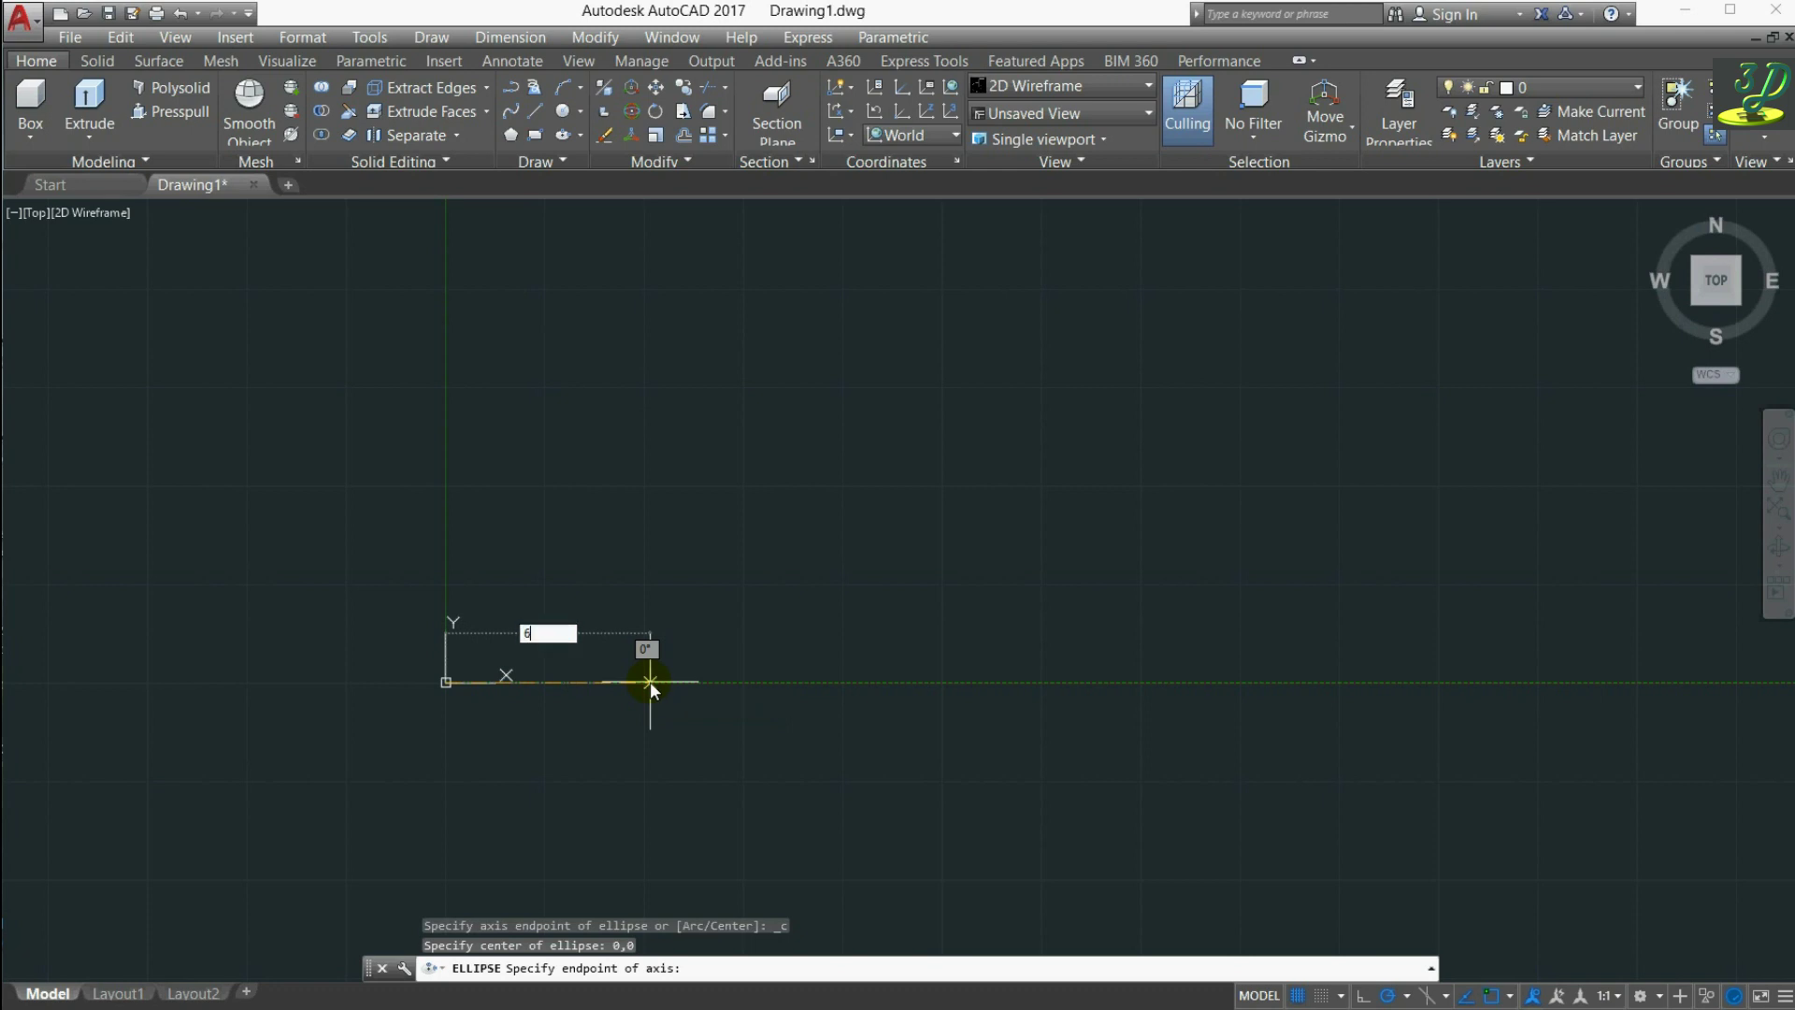
text(0)
key(Return)
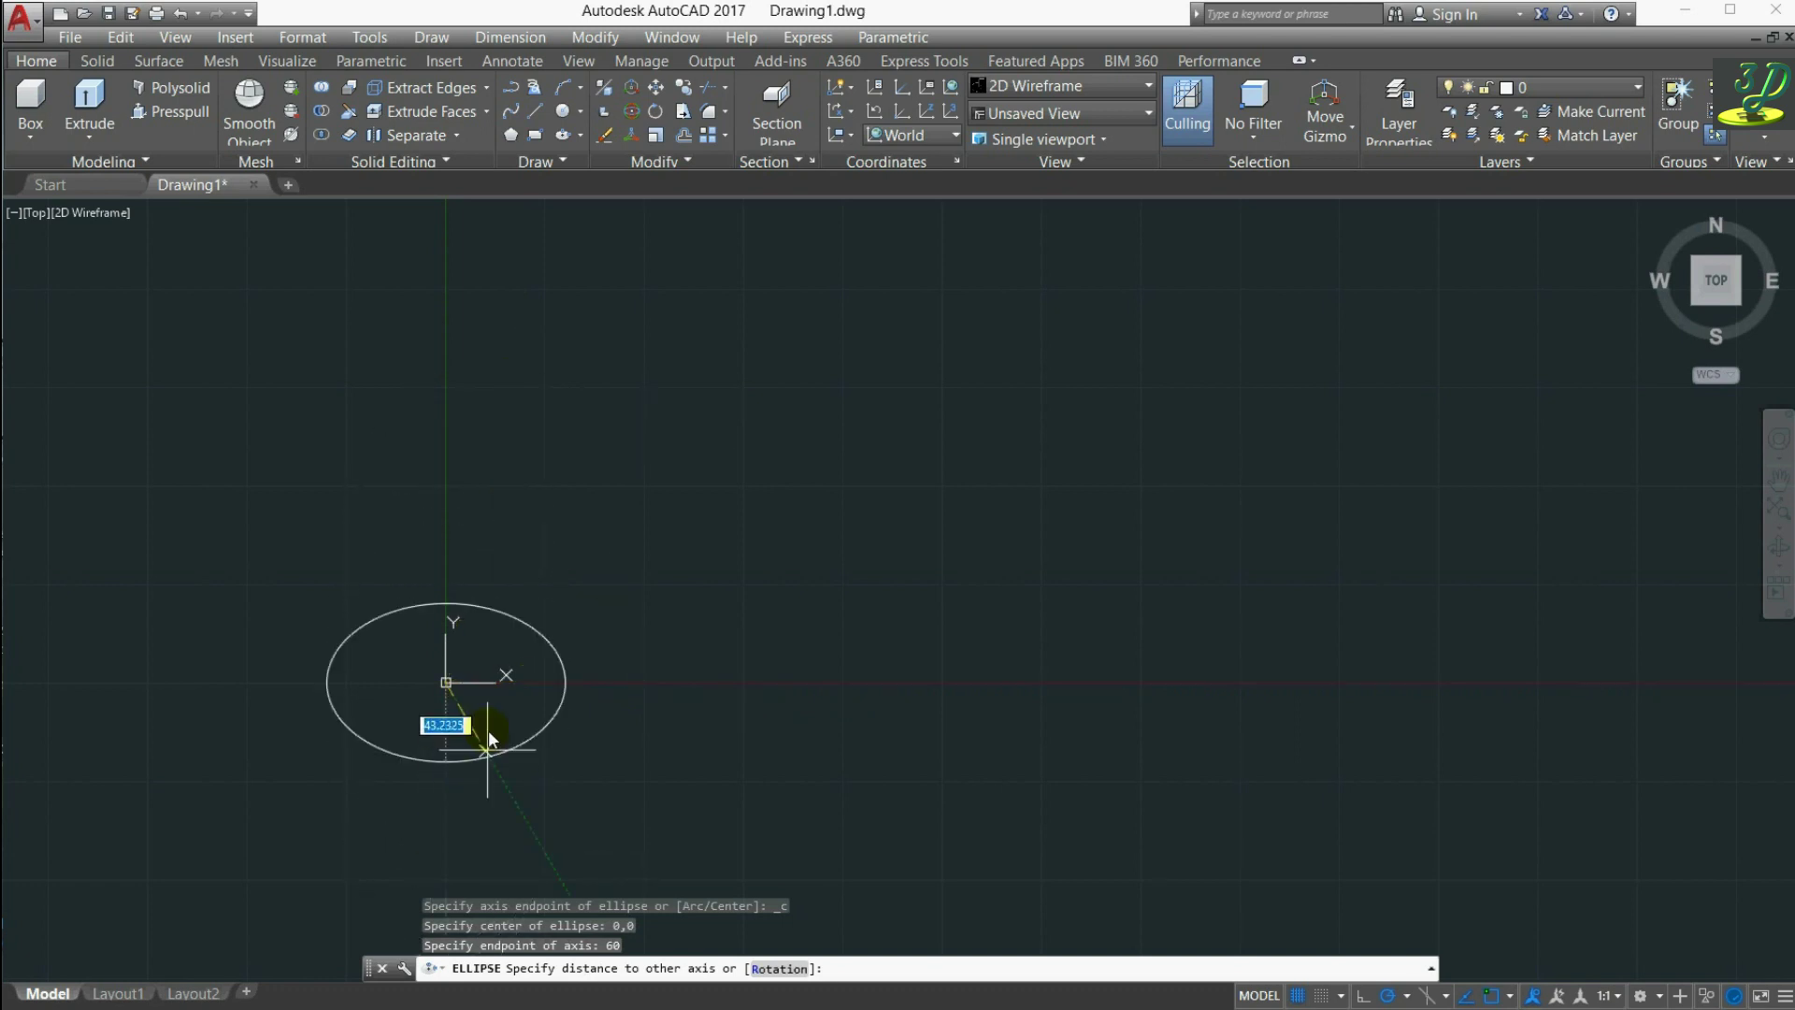
text(35)
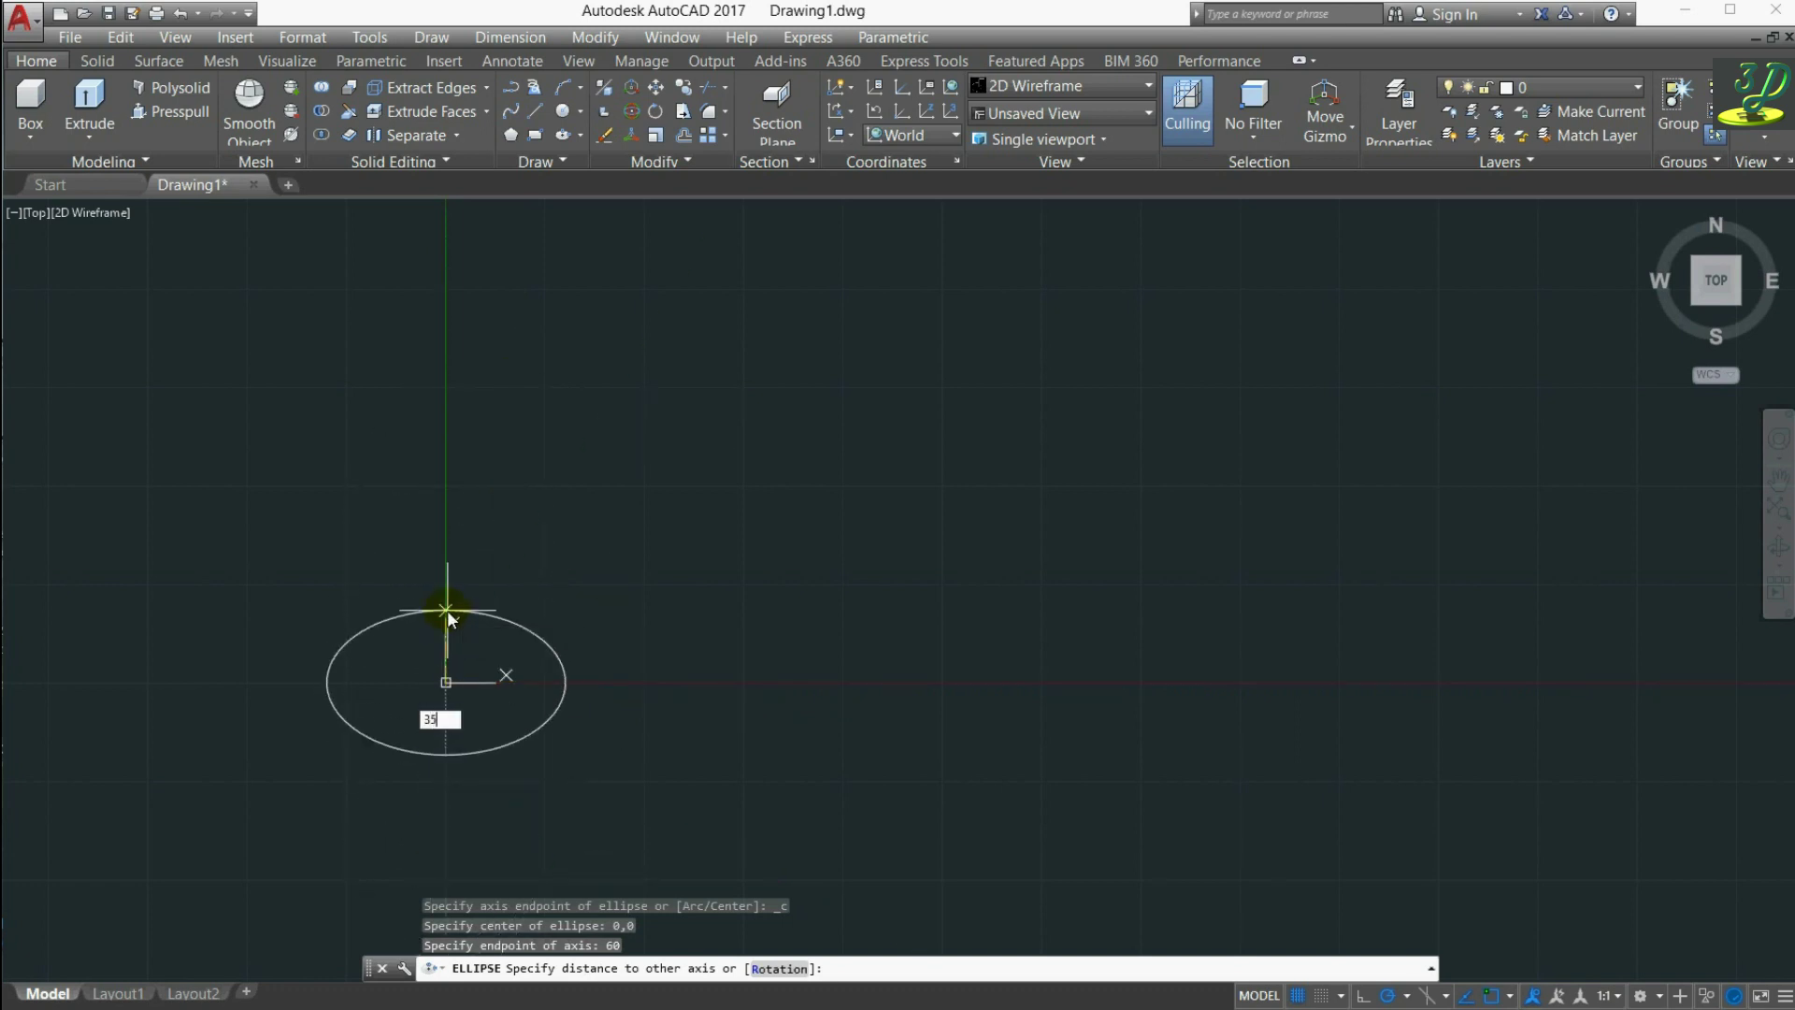
key(Return)
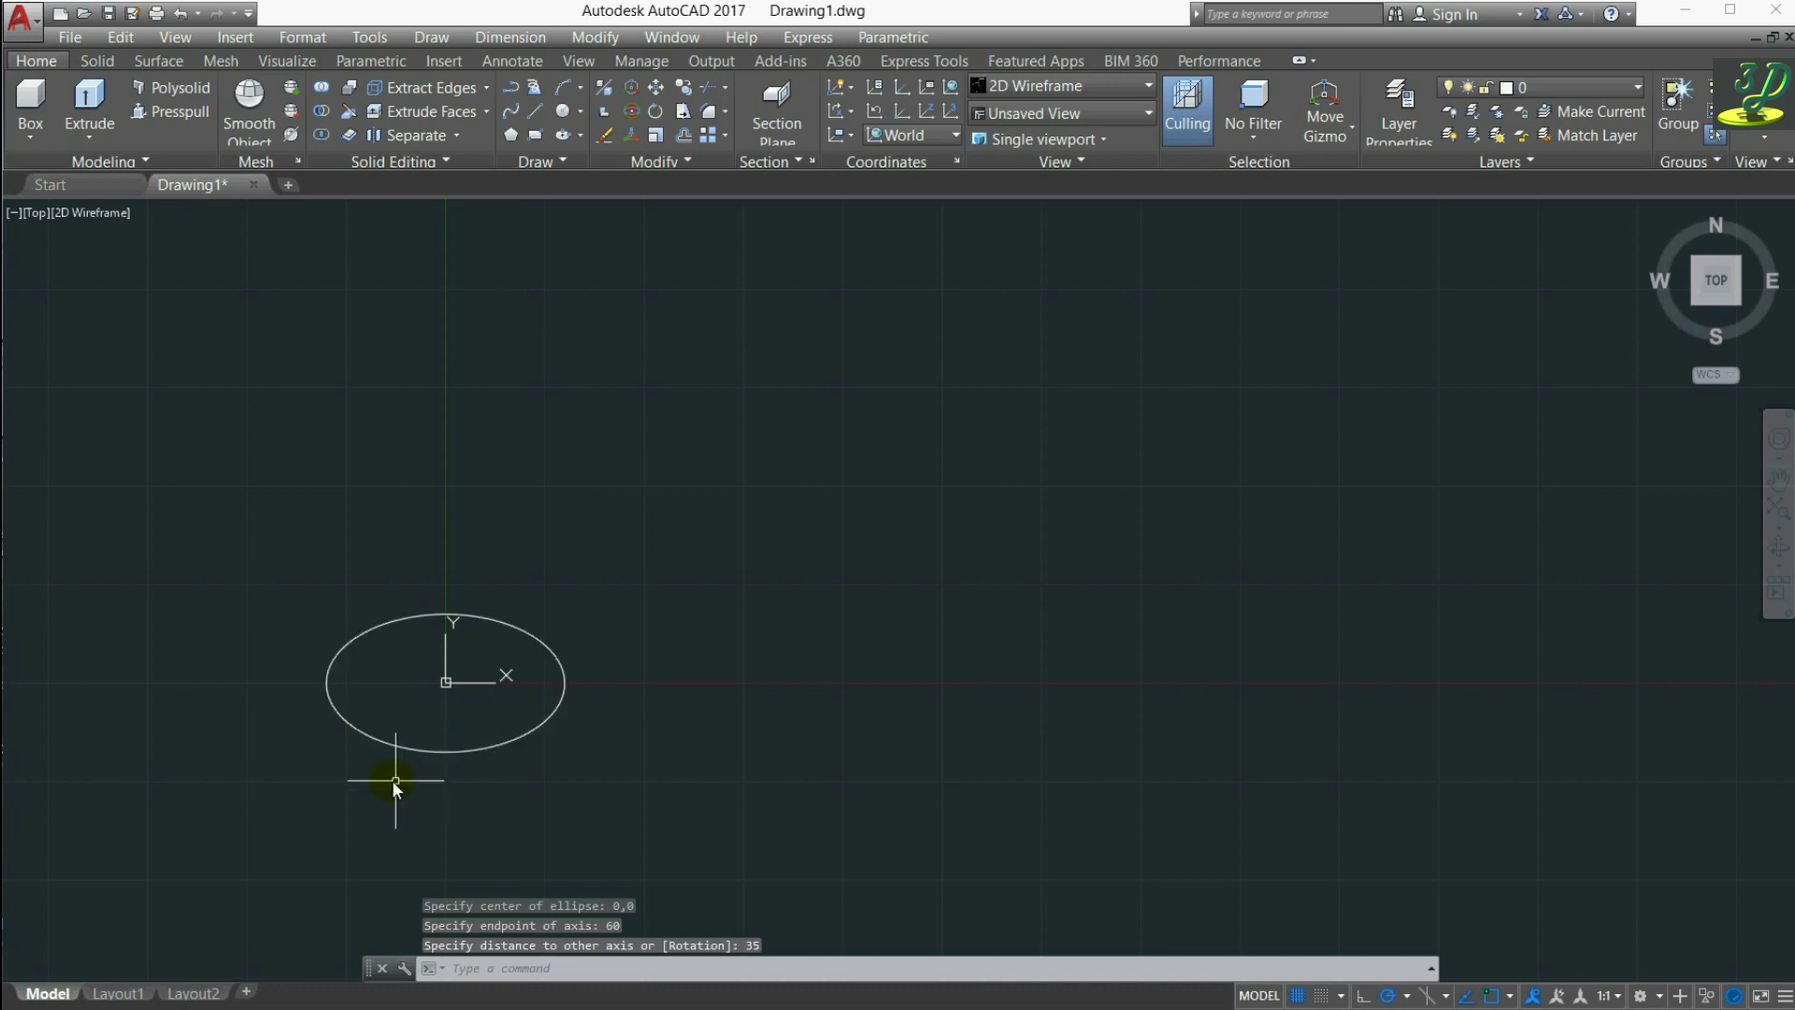
Step: Add a horizontal 60 linear dimension from the ellipse's right end to its centre, above it
click(1776, 513)
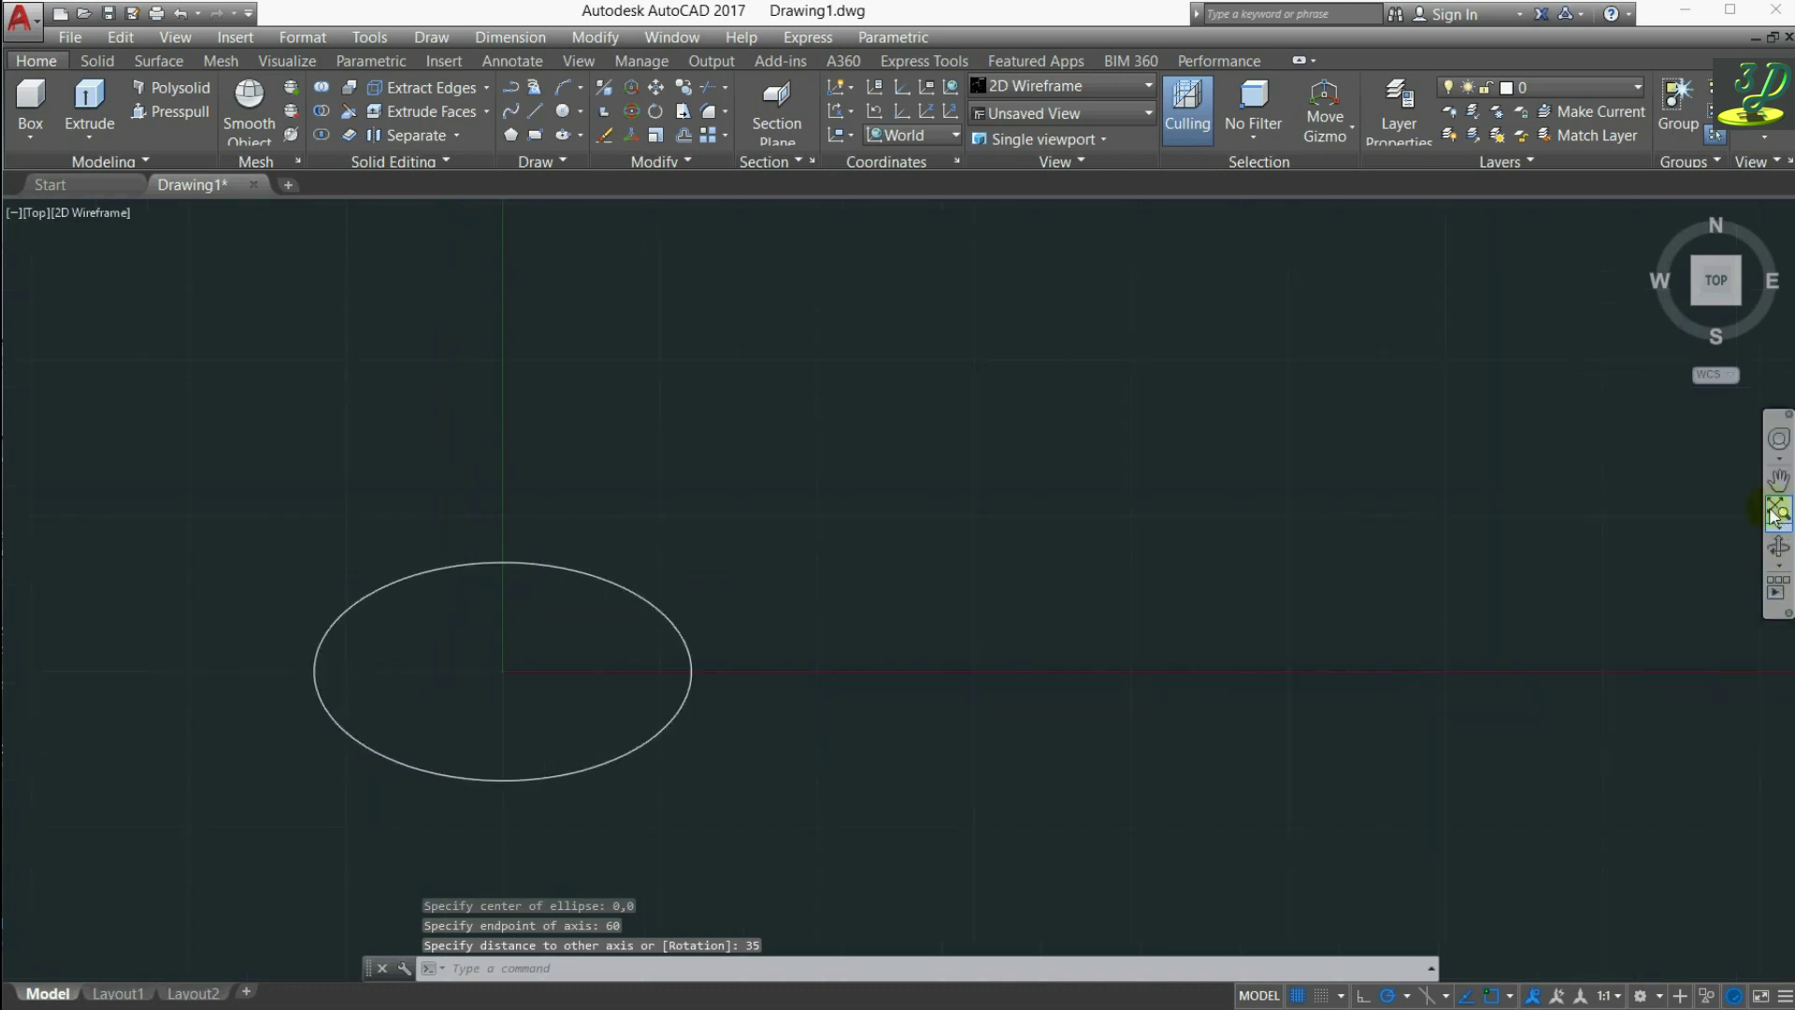
scroll(562, 533, down, 4)
scroll(500, 660, down, 2)
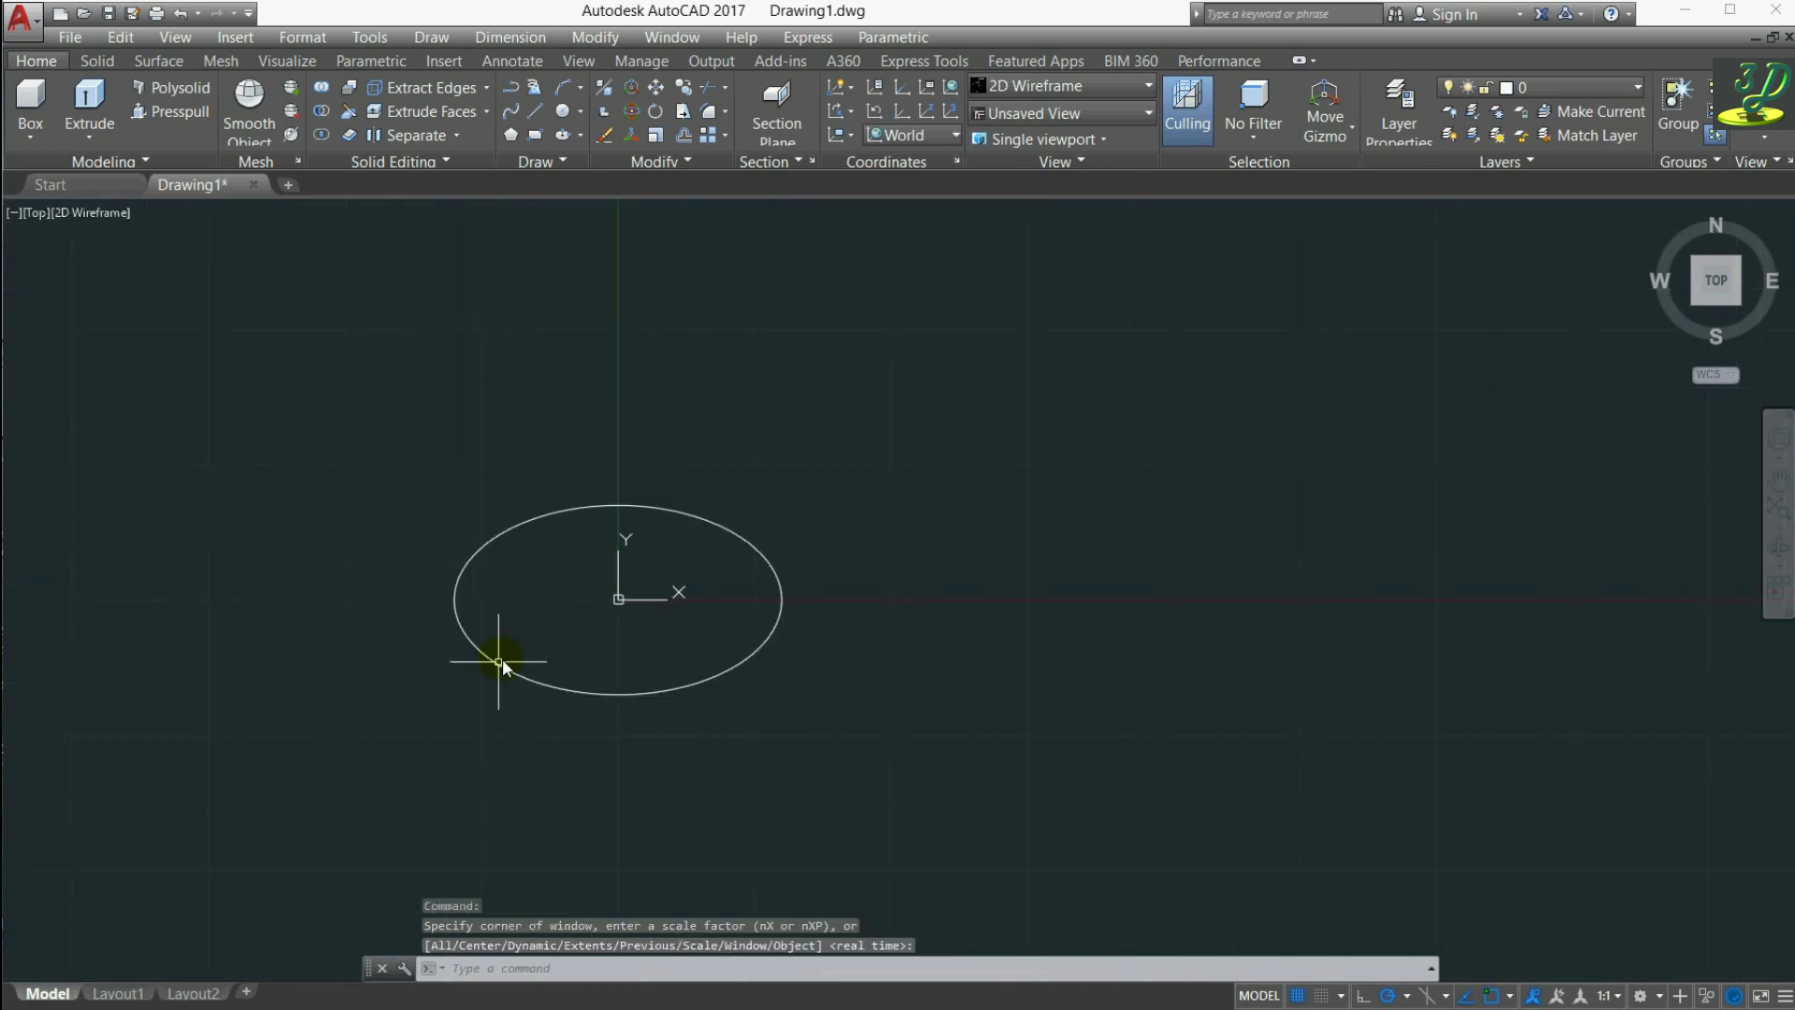
scroll(645, 550, up, 2)
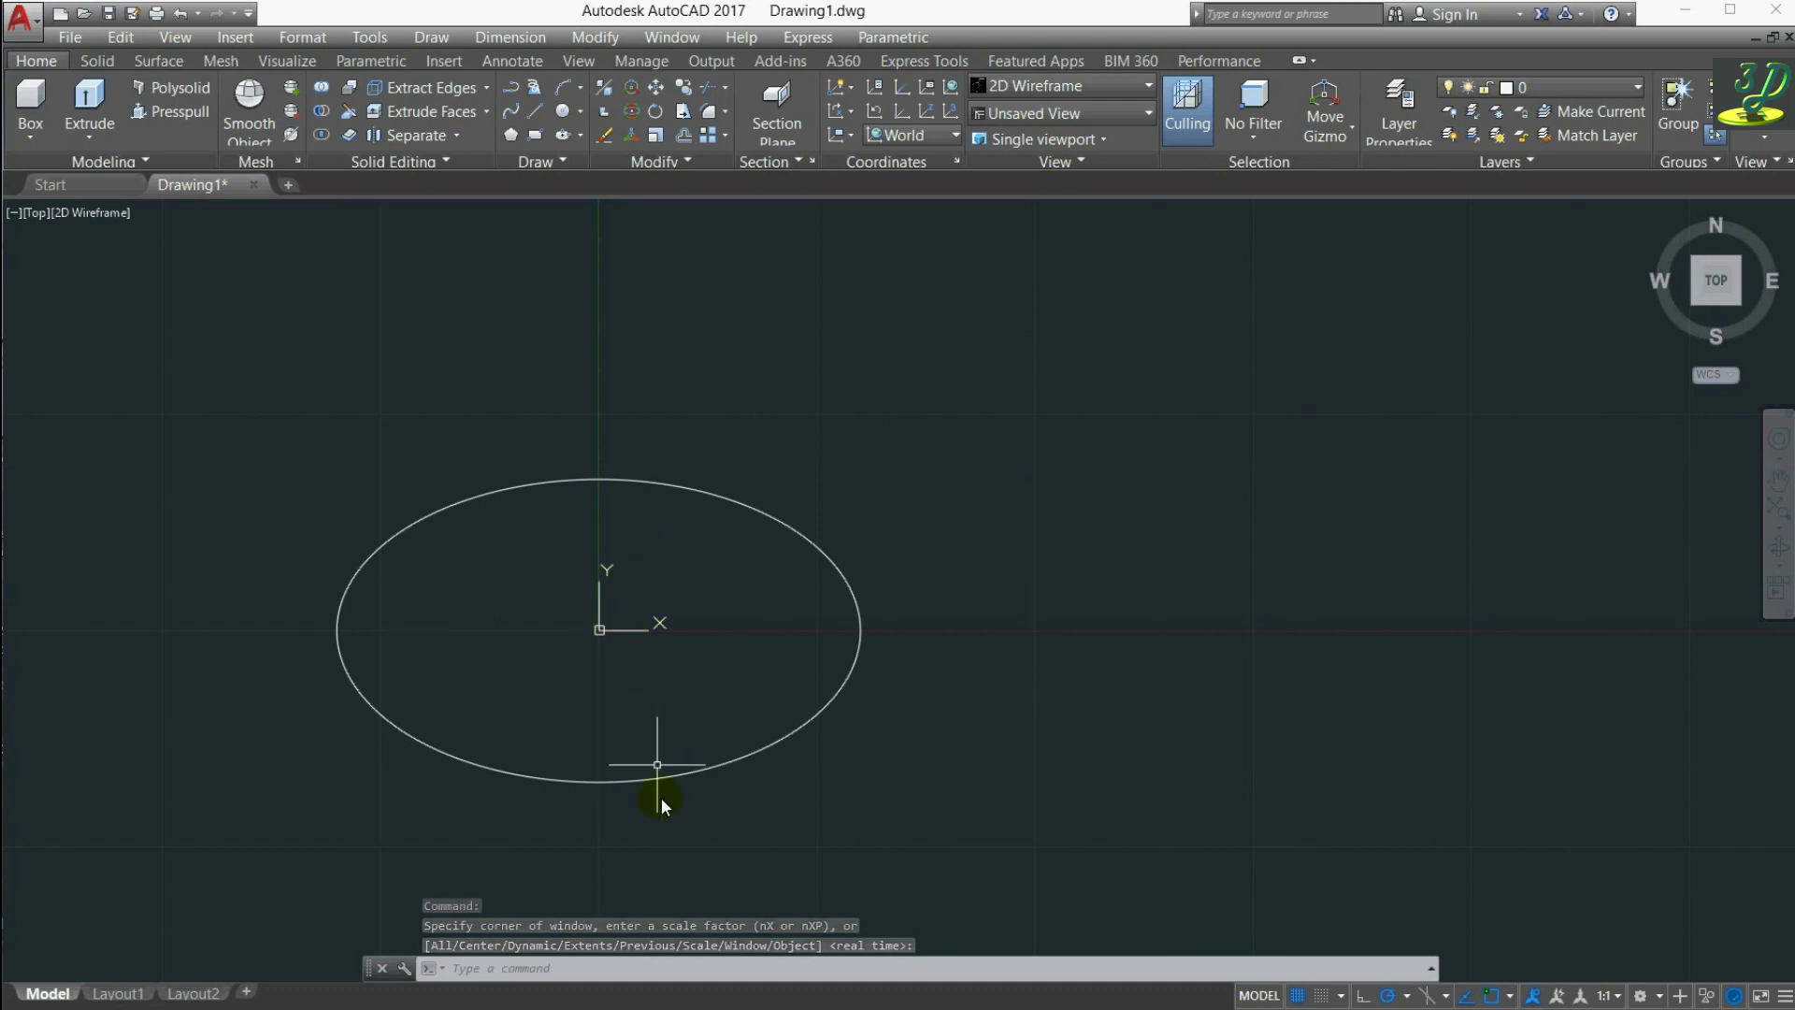
click(509, 38)
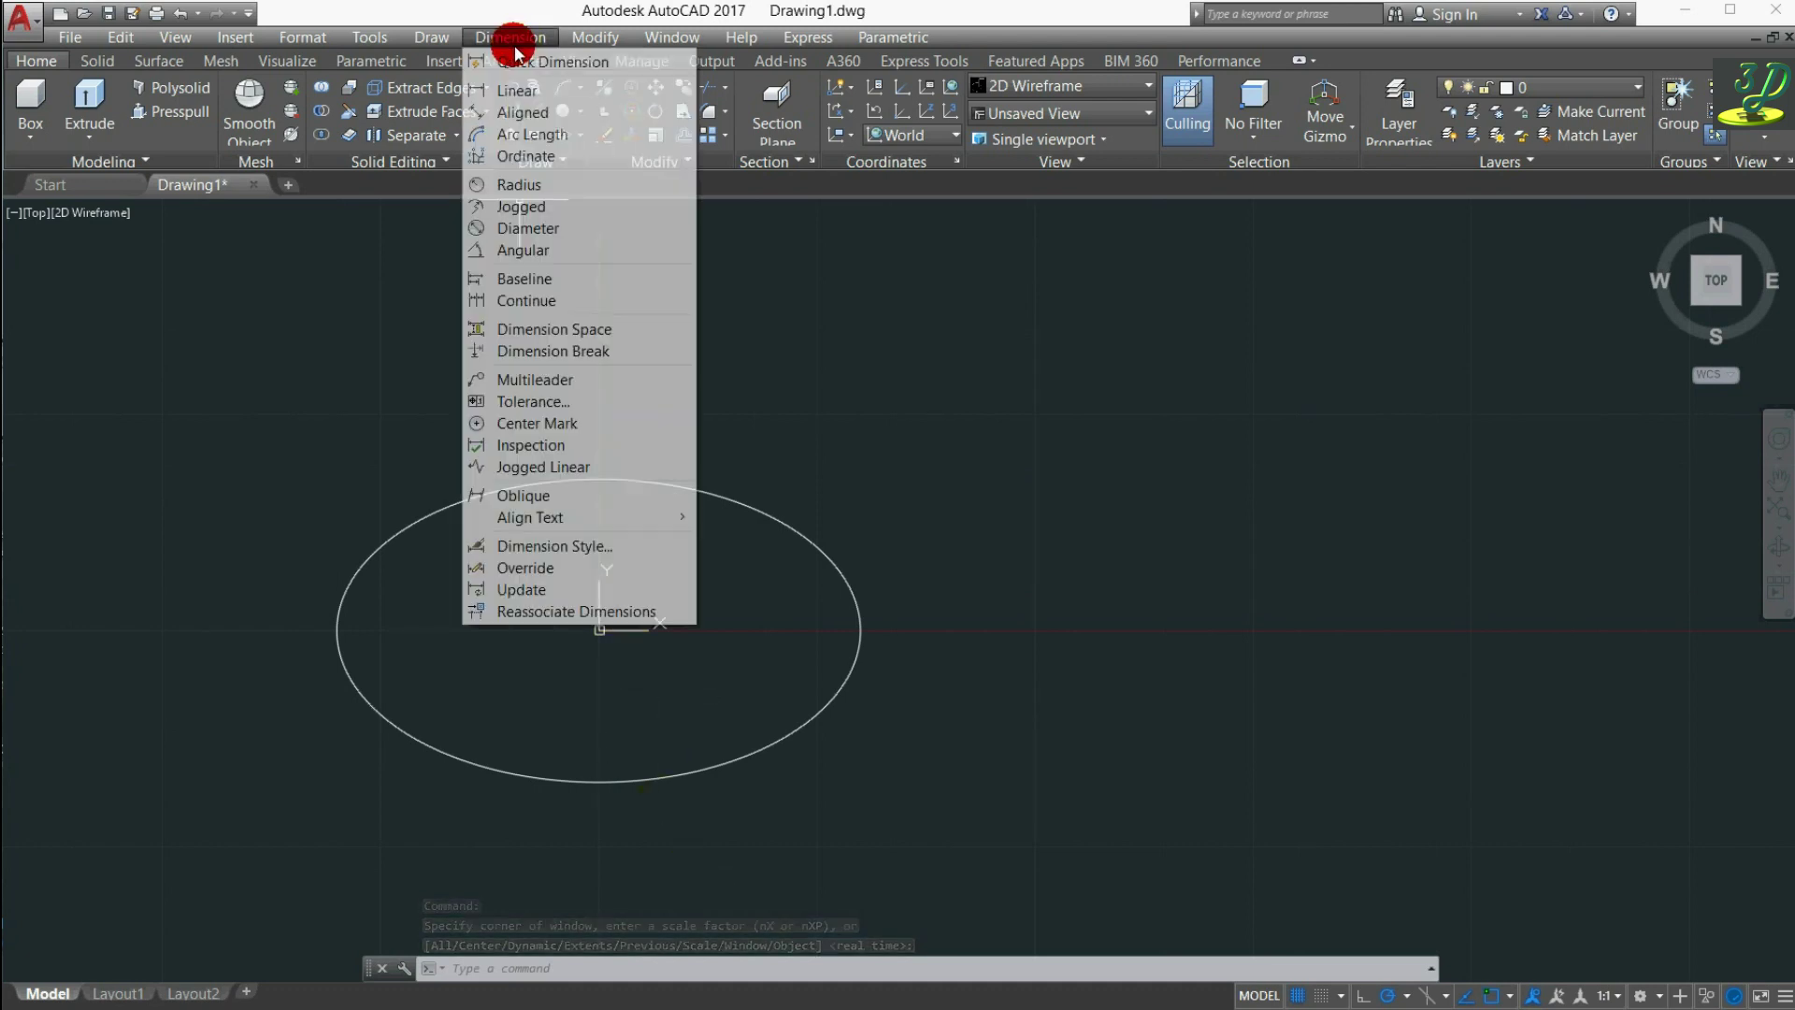
click(519, 94)
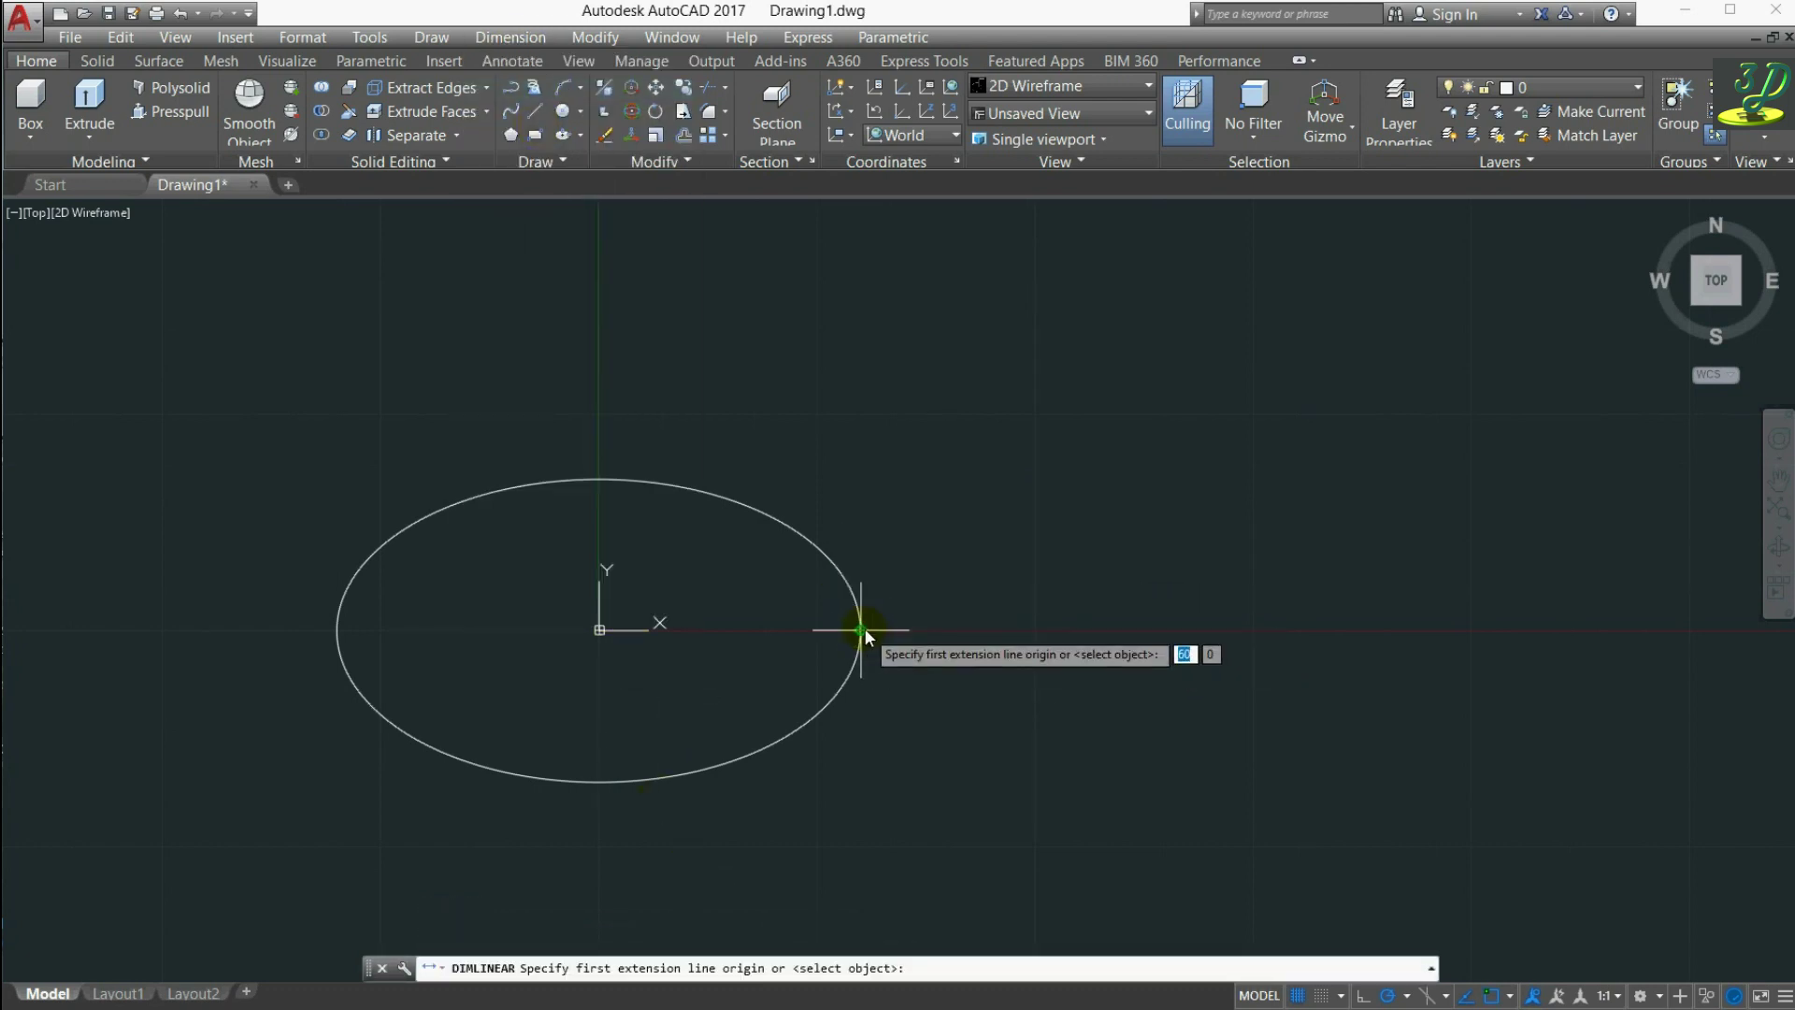
click(861, 629)
click(599, 630)
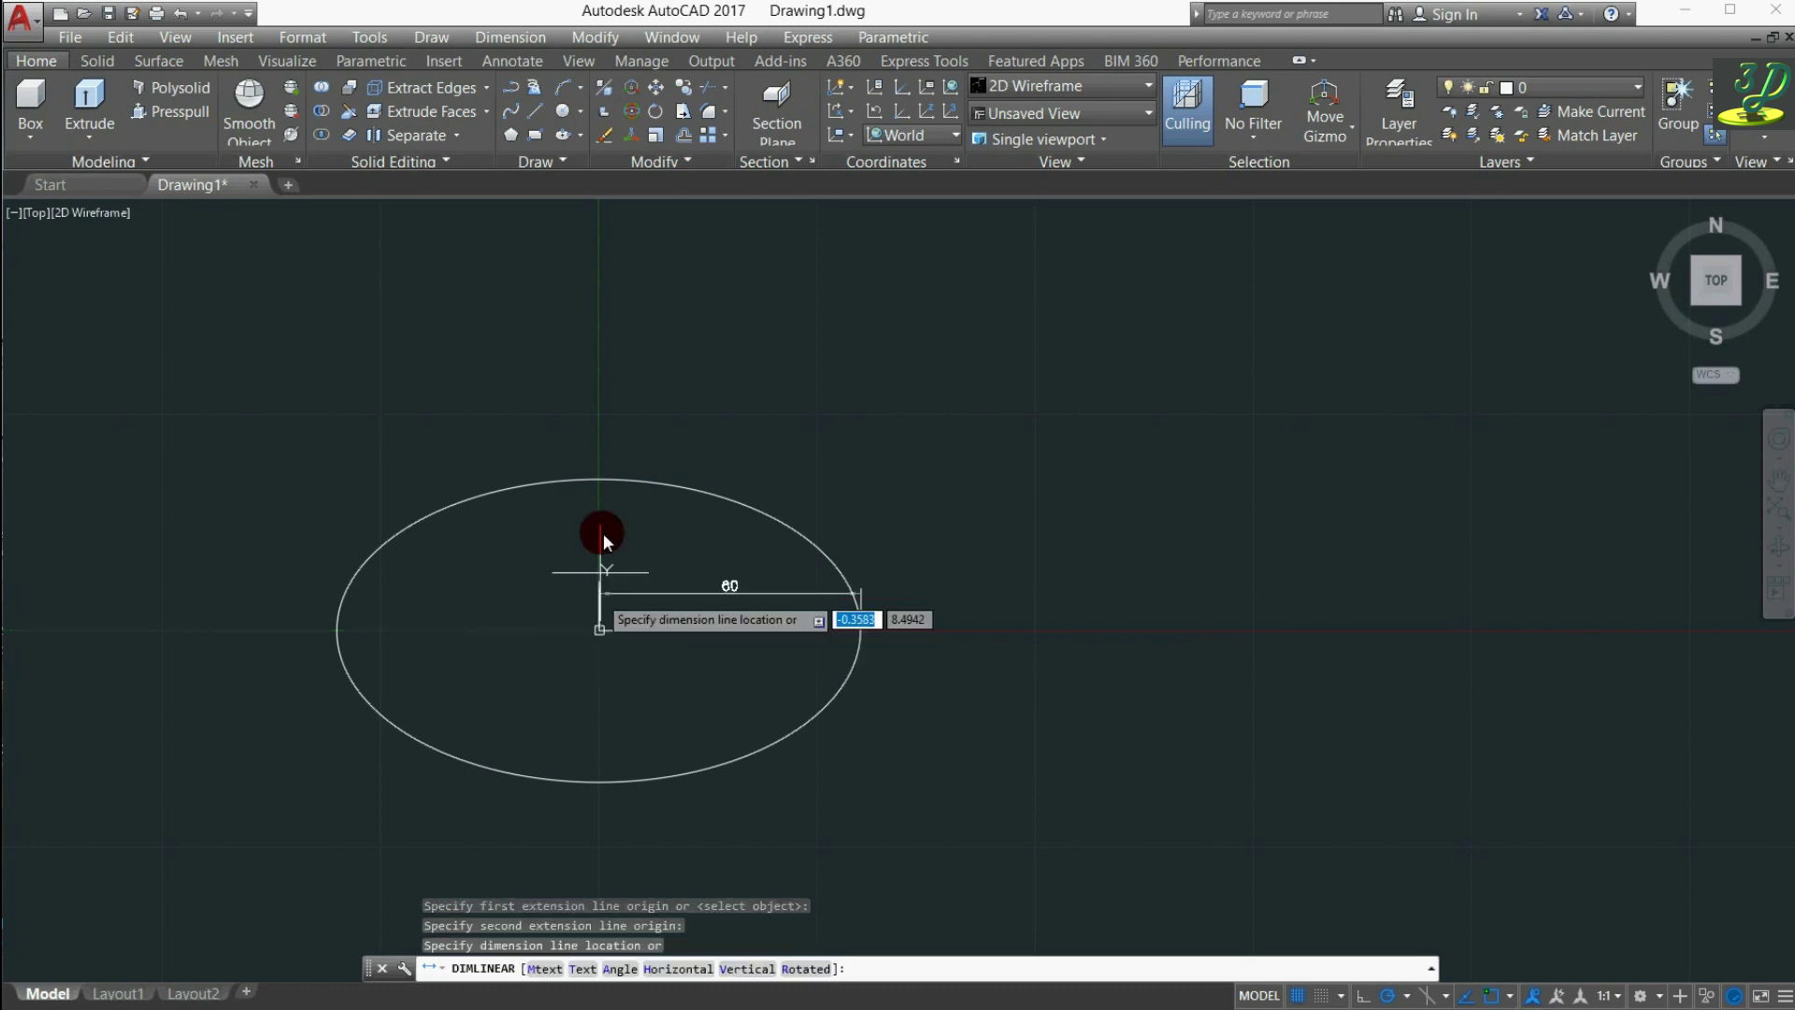
click(670, 400)
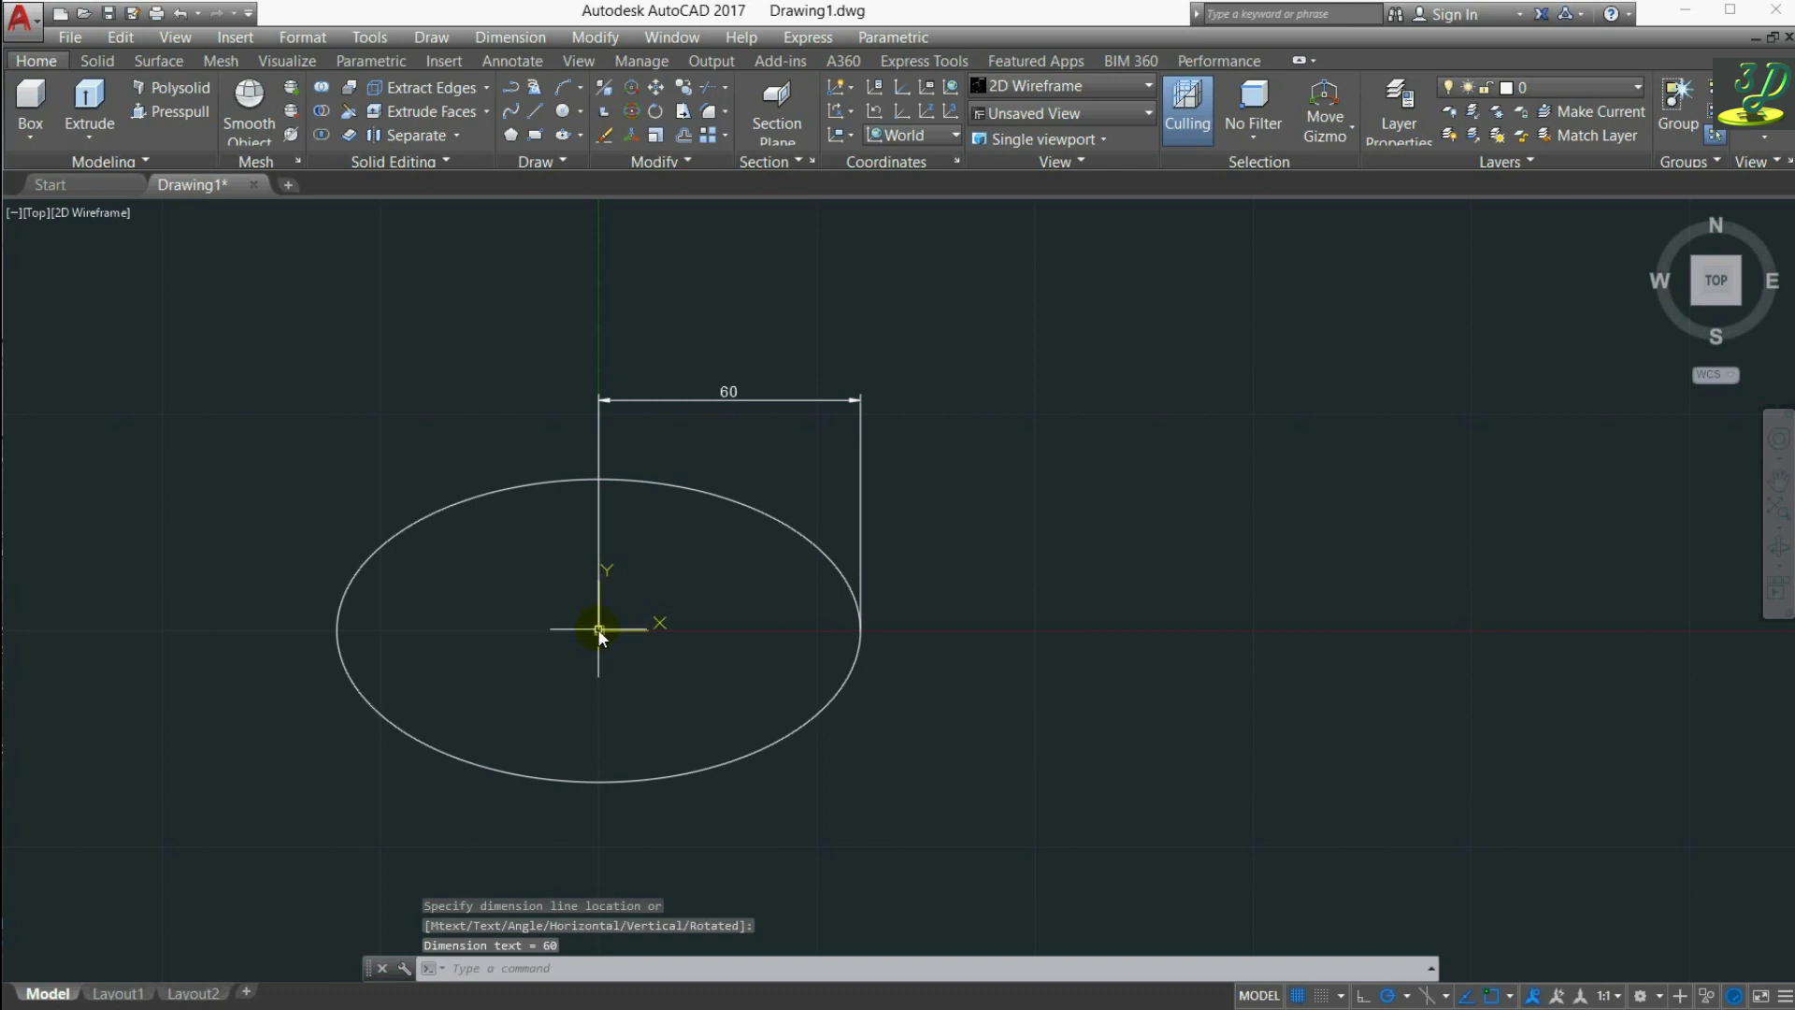
Step: Add a vertical 35 linear dimension from the centre to the top point, left of the ellipse
click(510, 36)
click(528, 82)
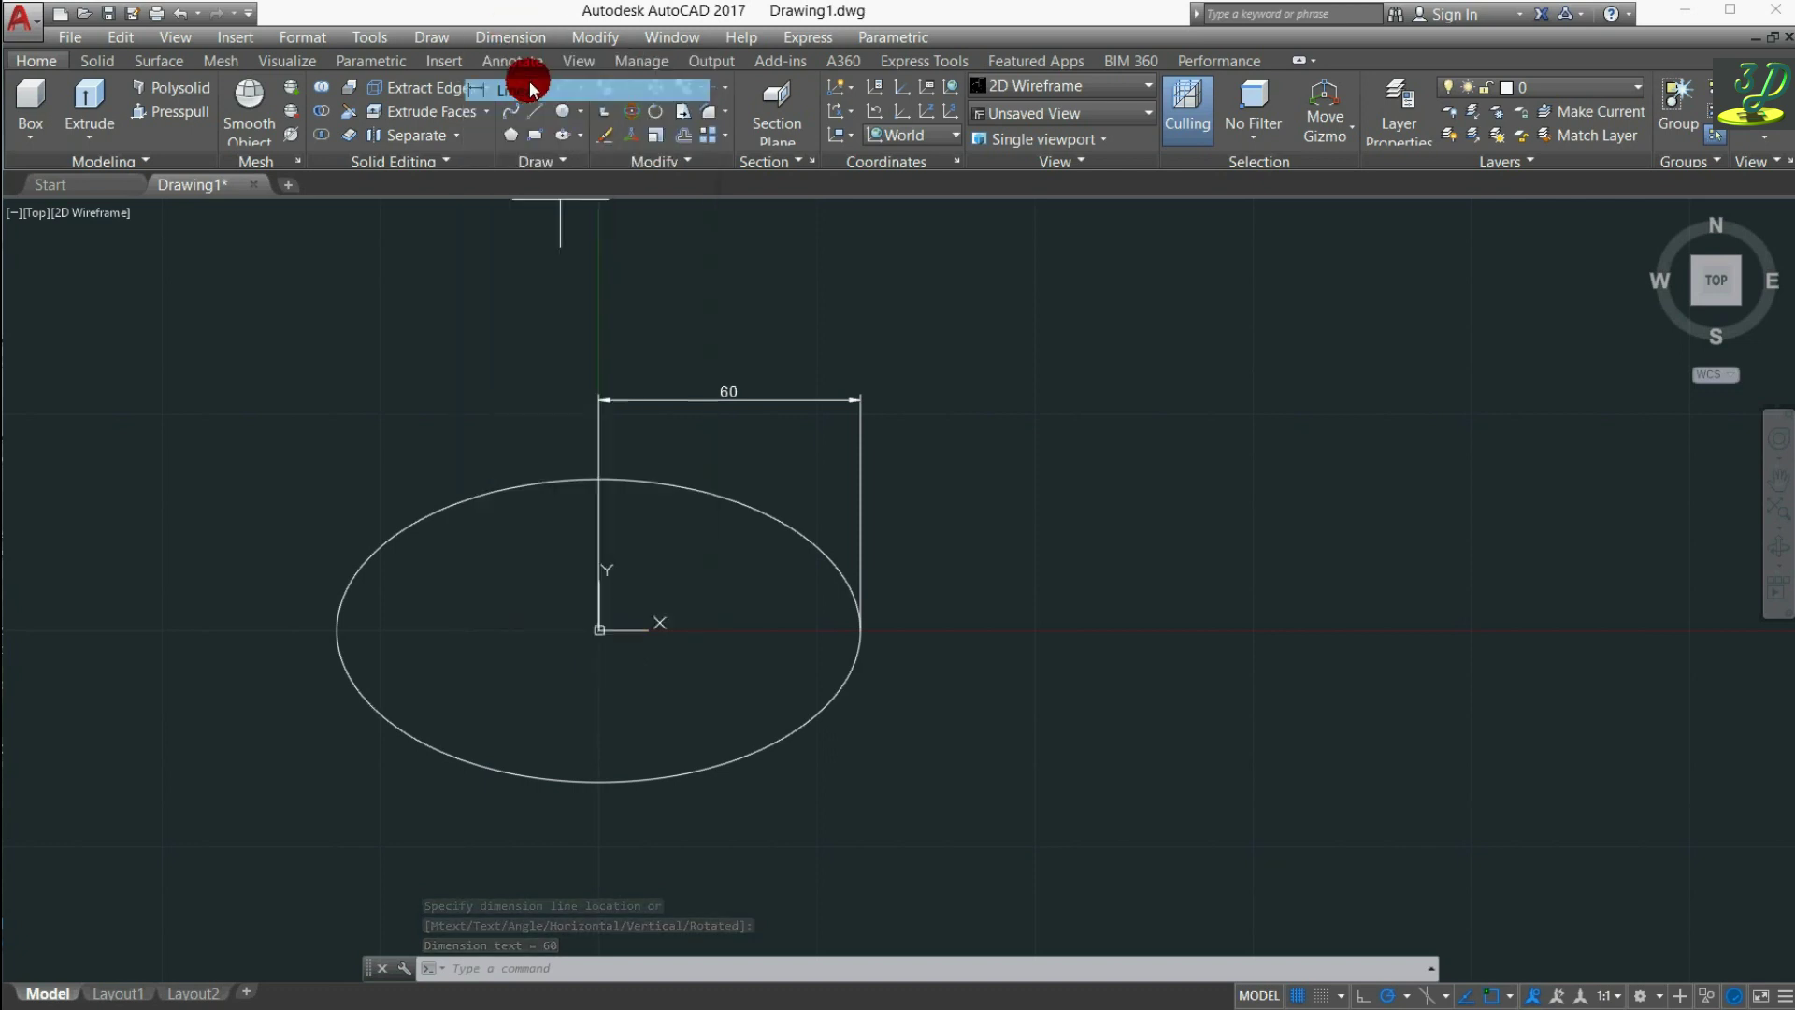
click(600, 628)
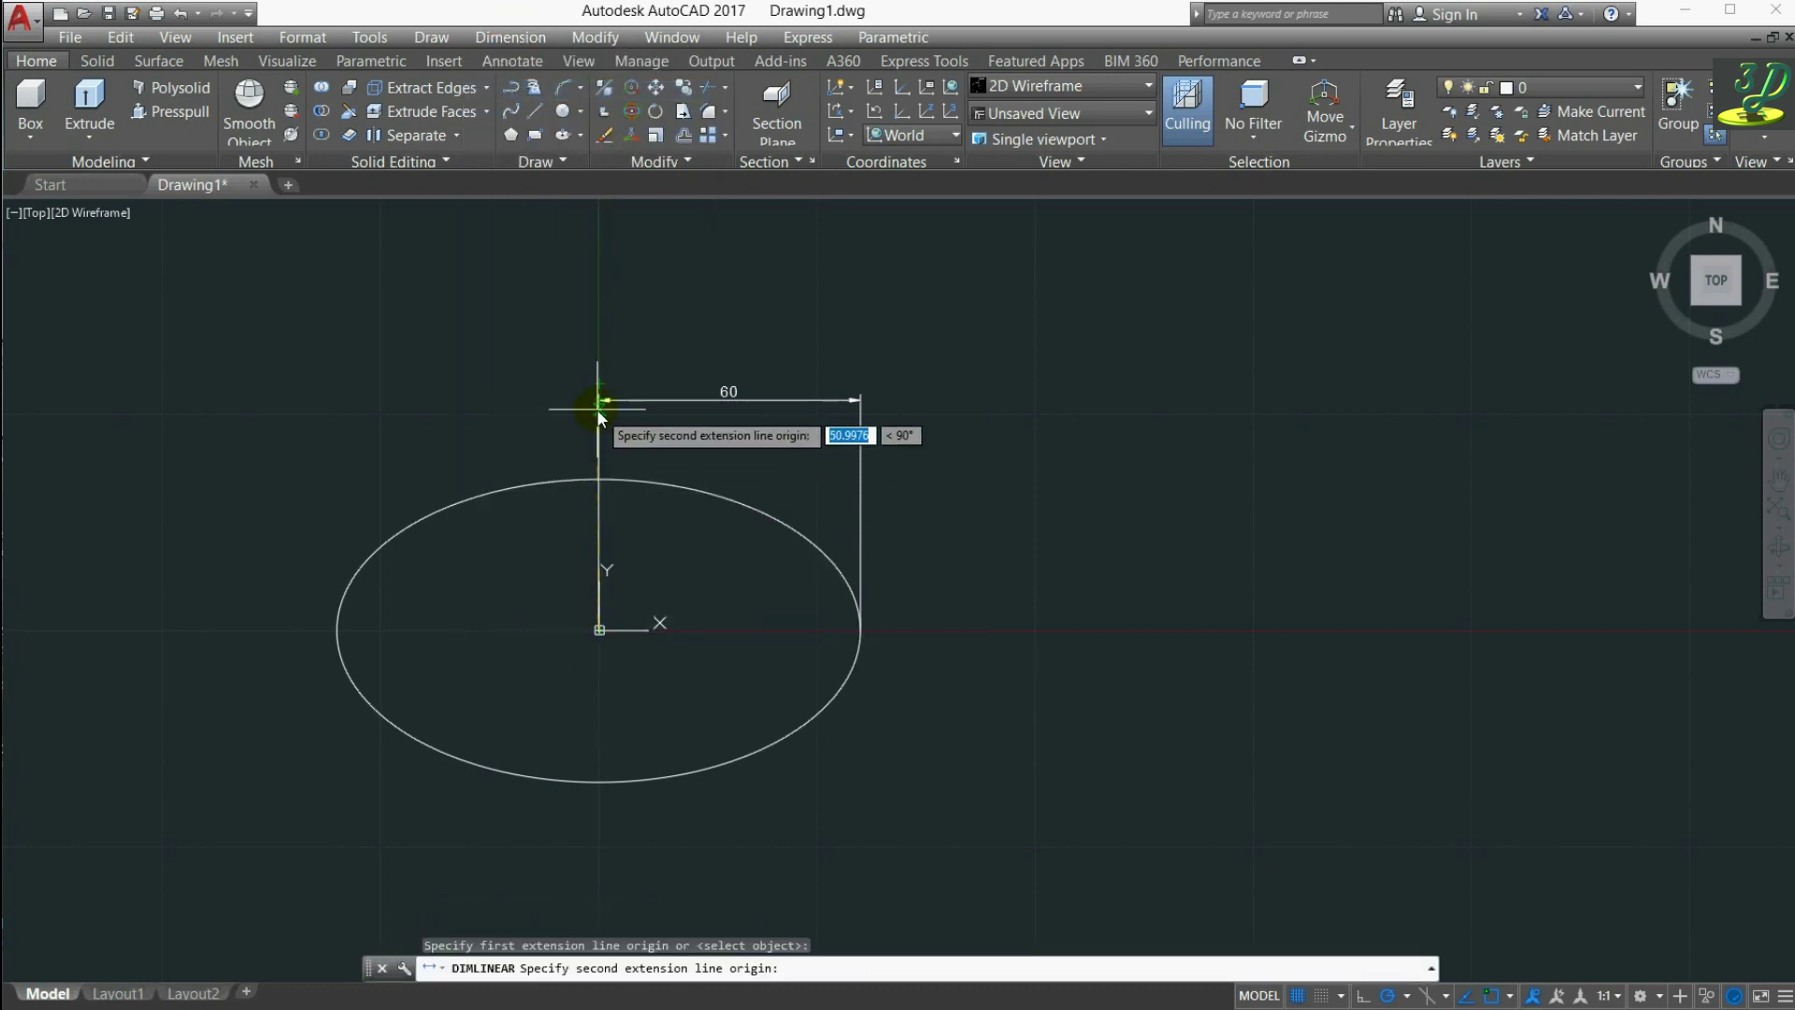
click(599, 479)
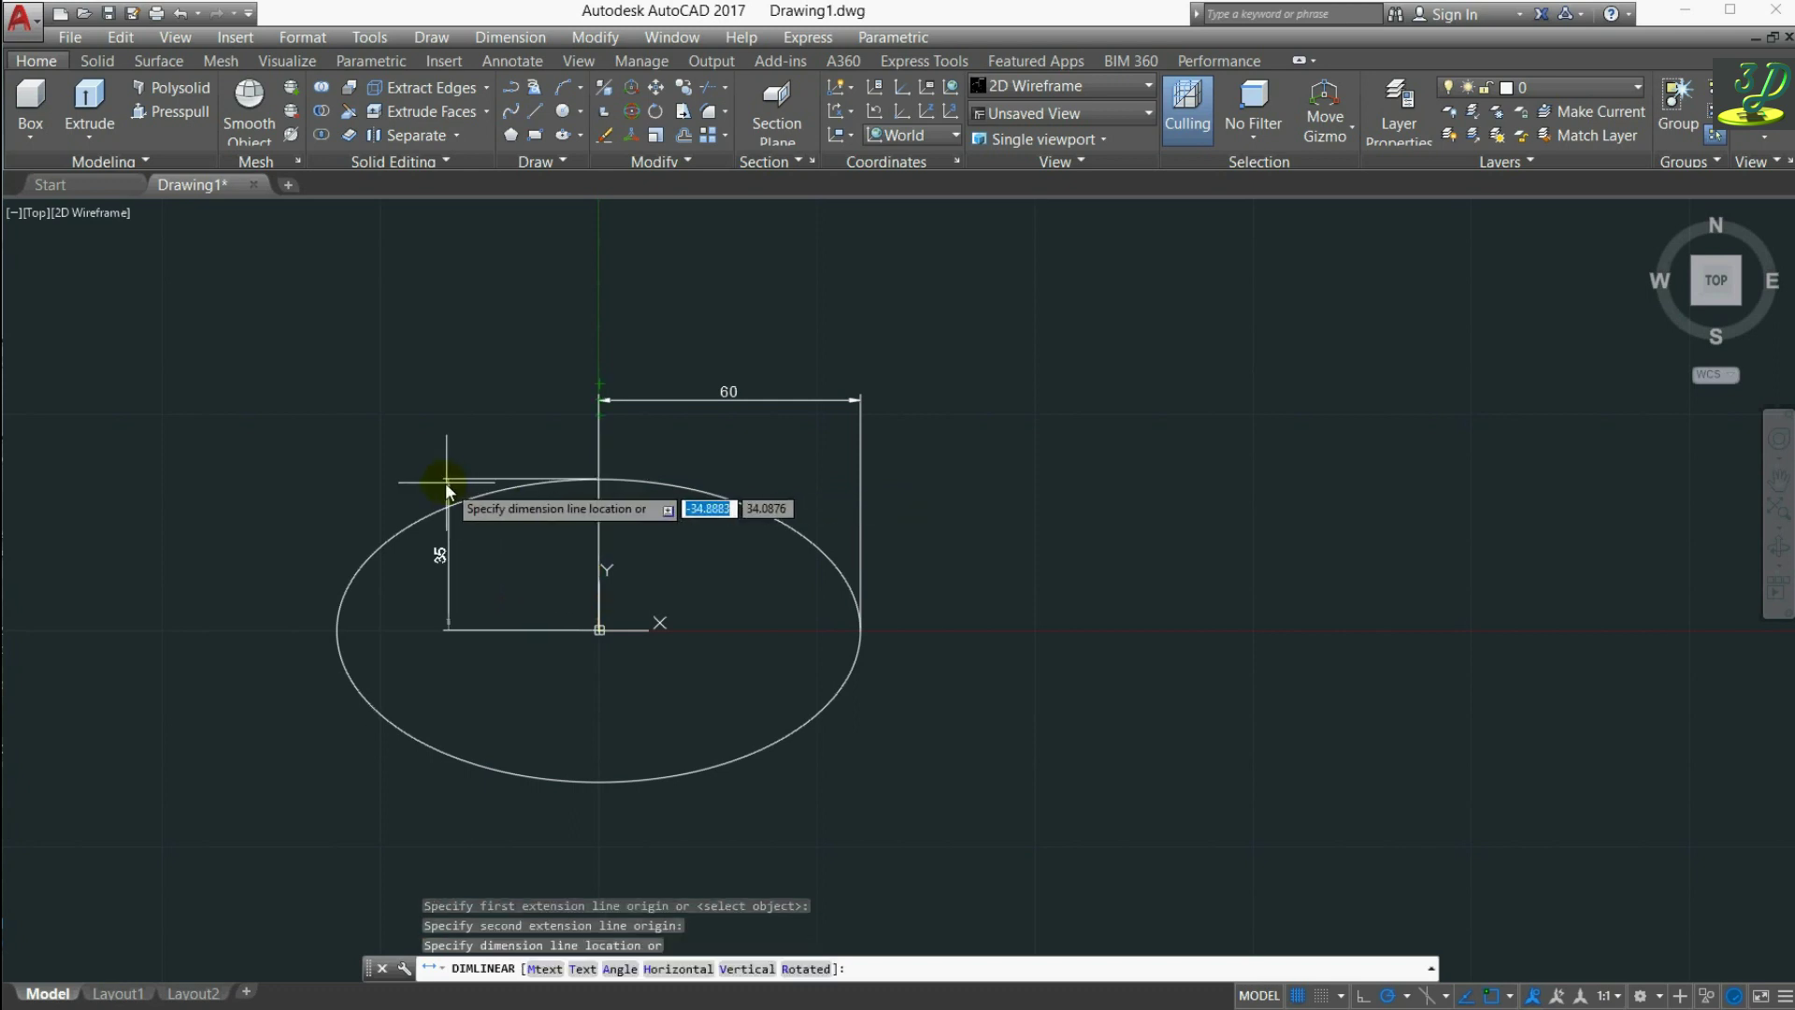
click(222, 502)
scroll(202, 581, up, 2)
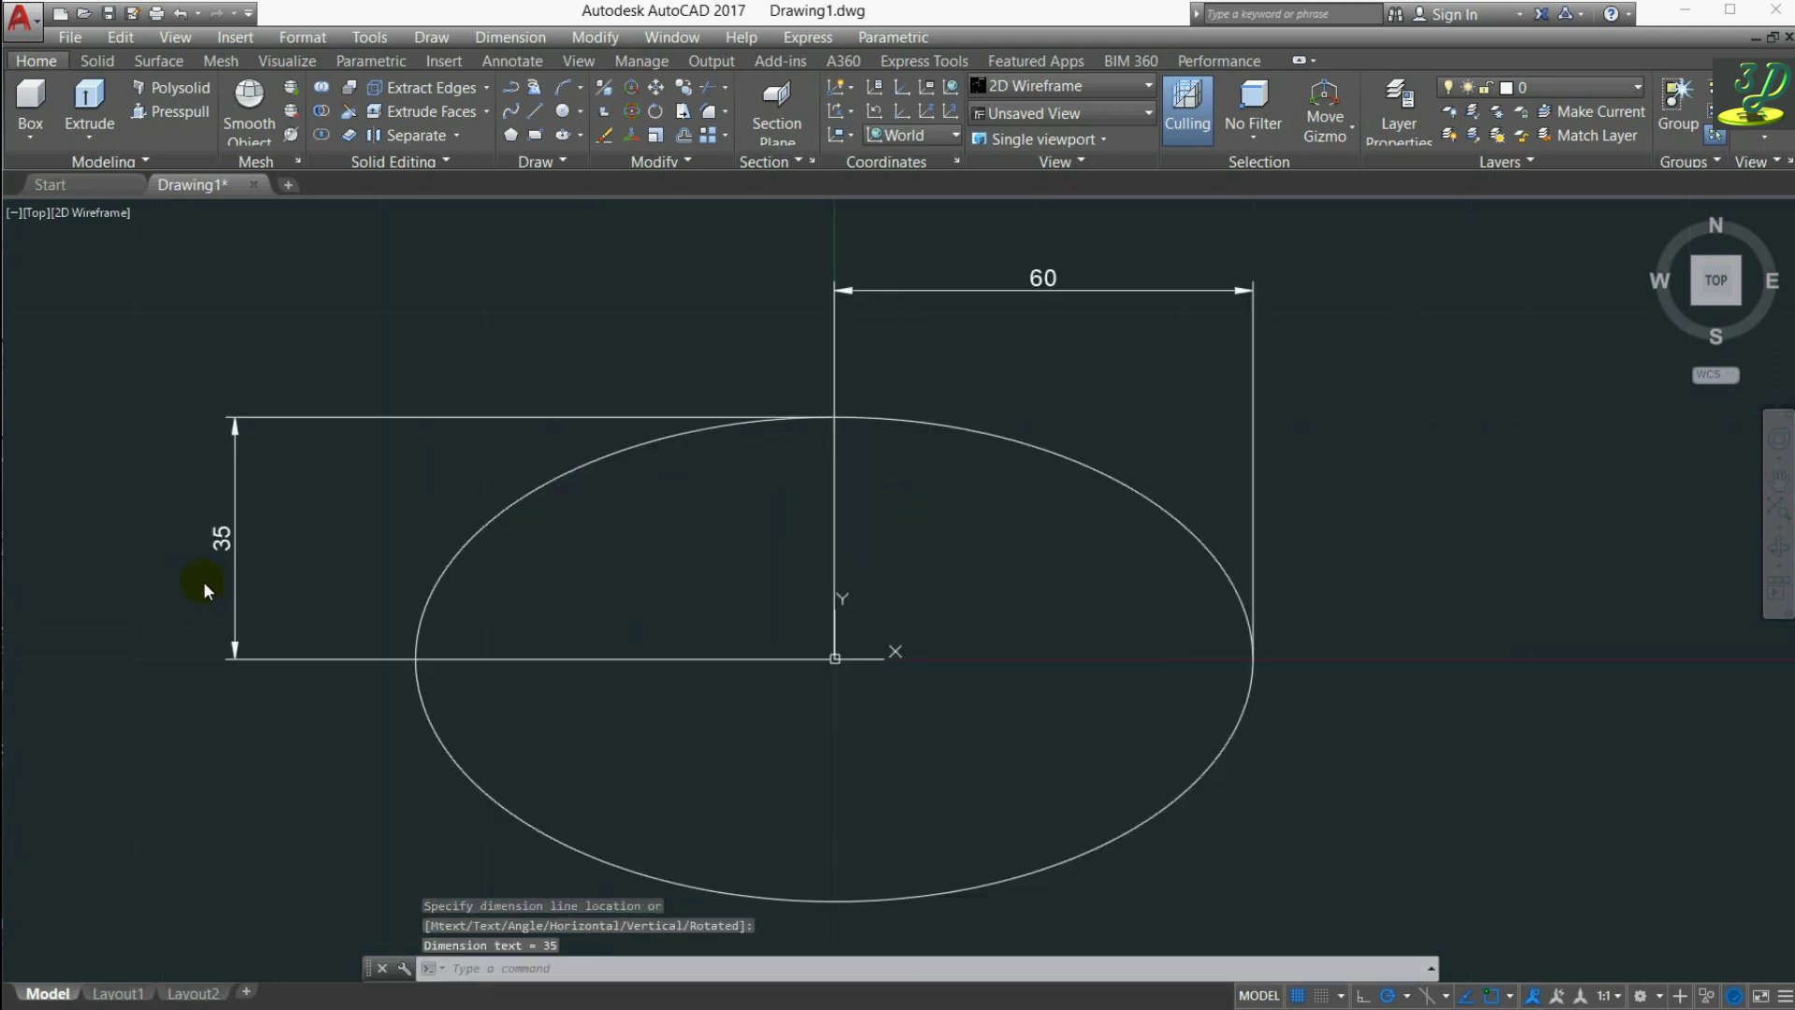
scroll(169, 643, down, 2)
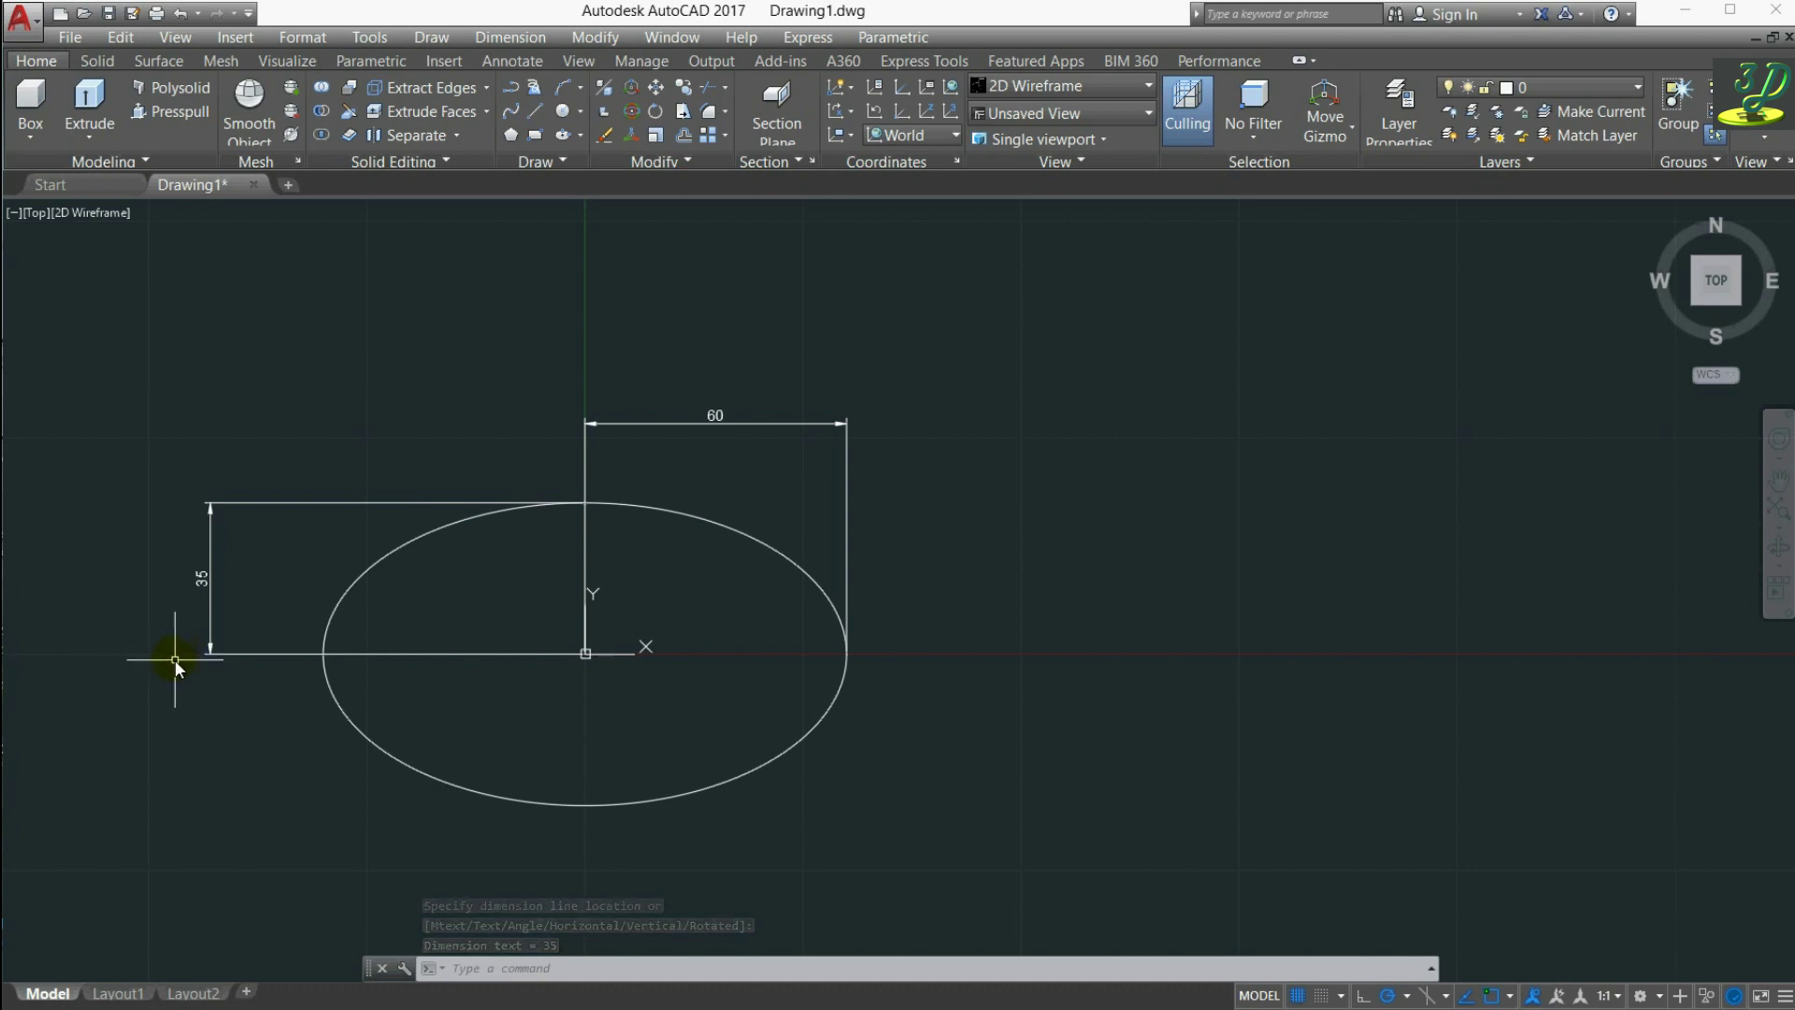
scroll(176, 664, down, 4)
scroll(324, 686, up, 2)
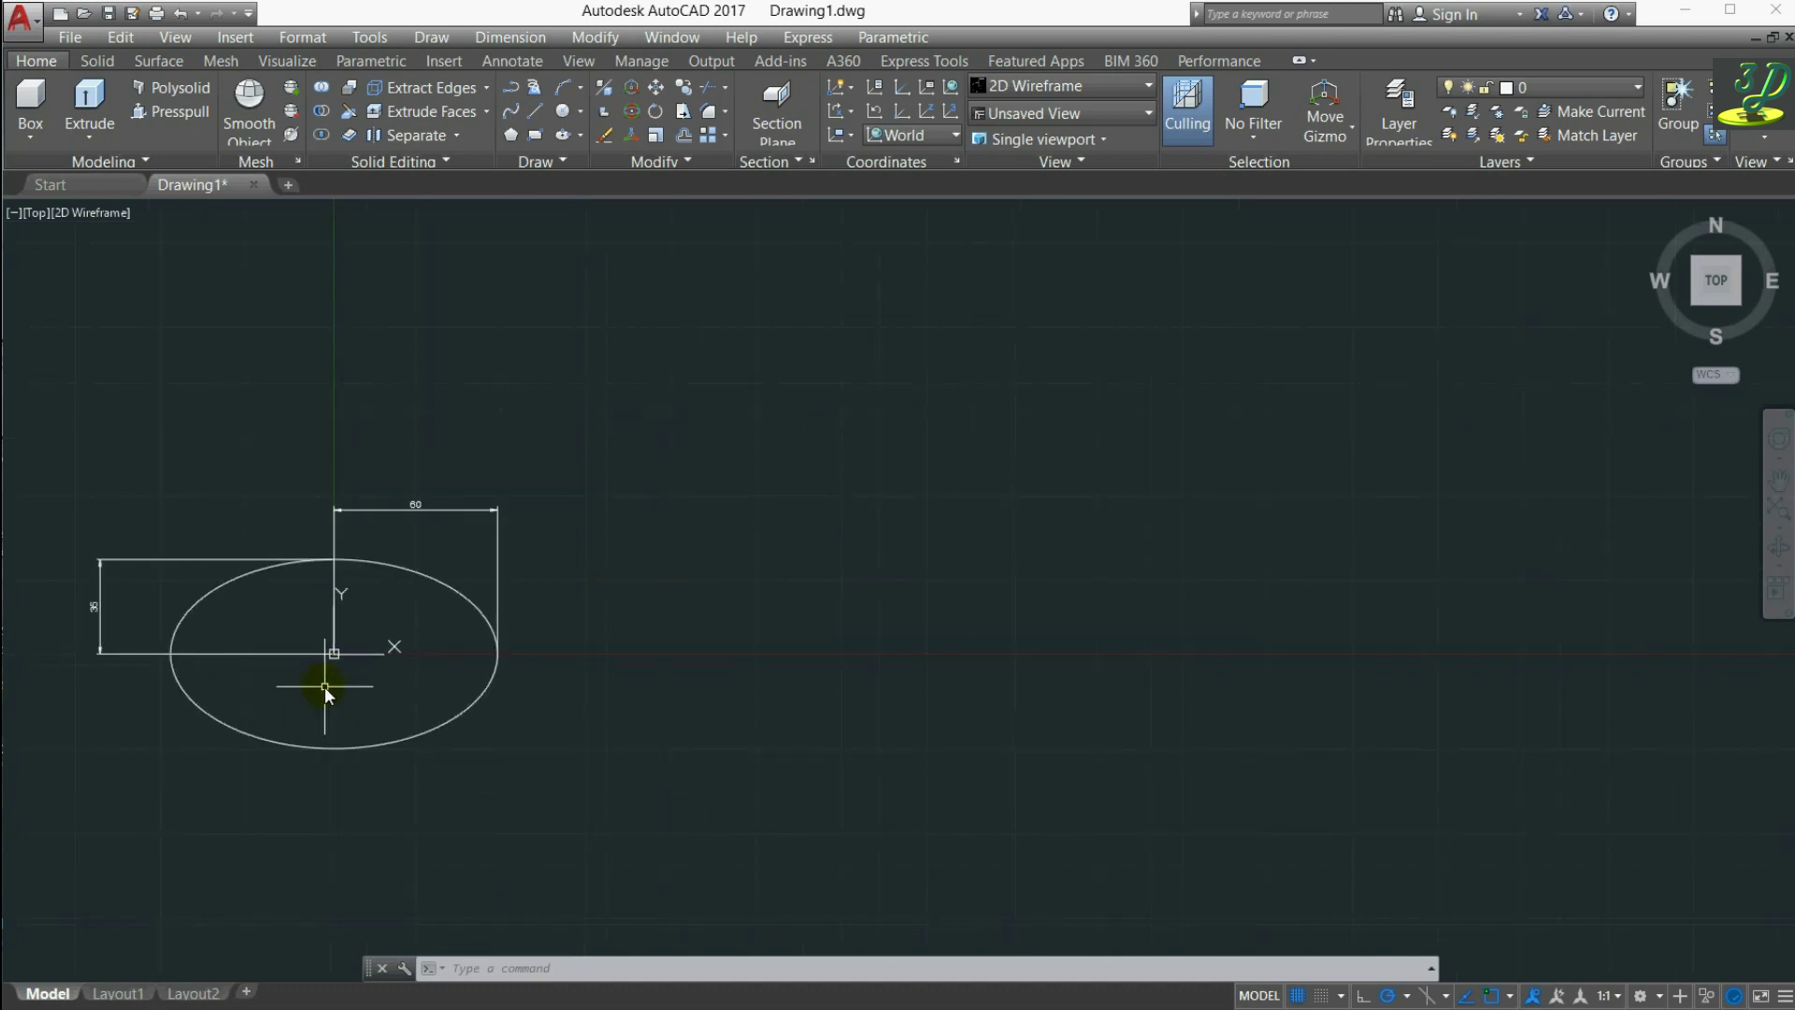
Step: Draw an Axis, End ellipse right of the first with a 100 axis and 60 other-axis distance
click(580, 135)
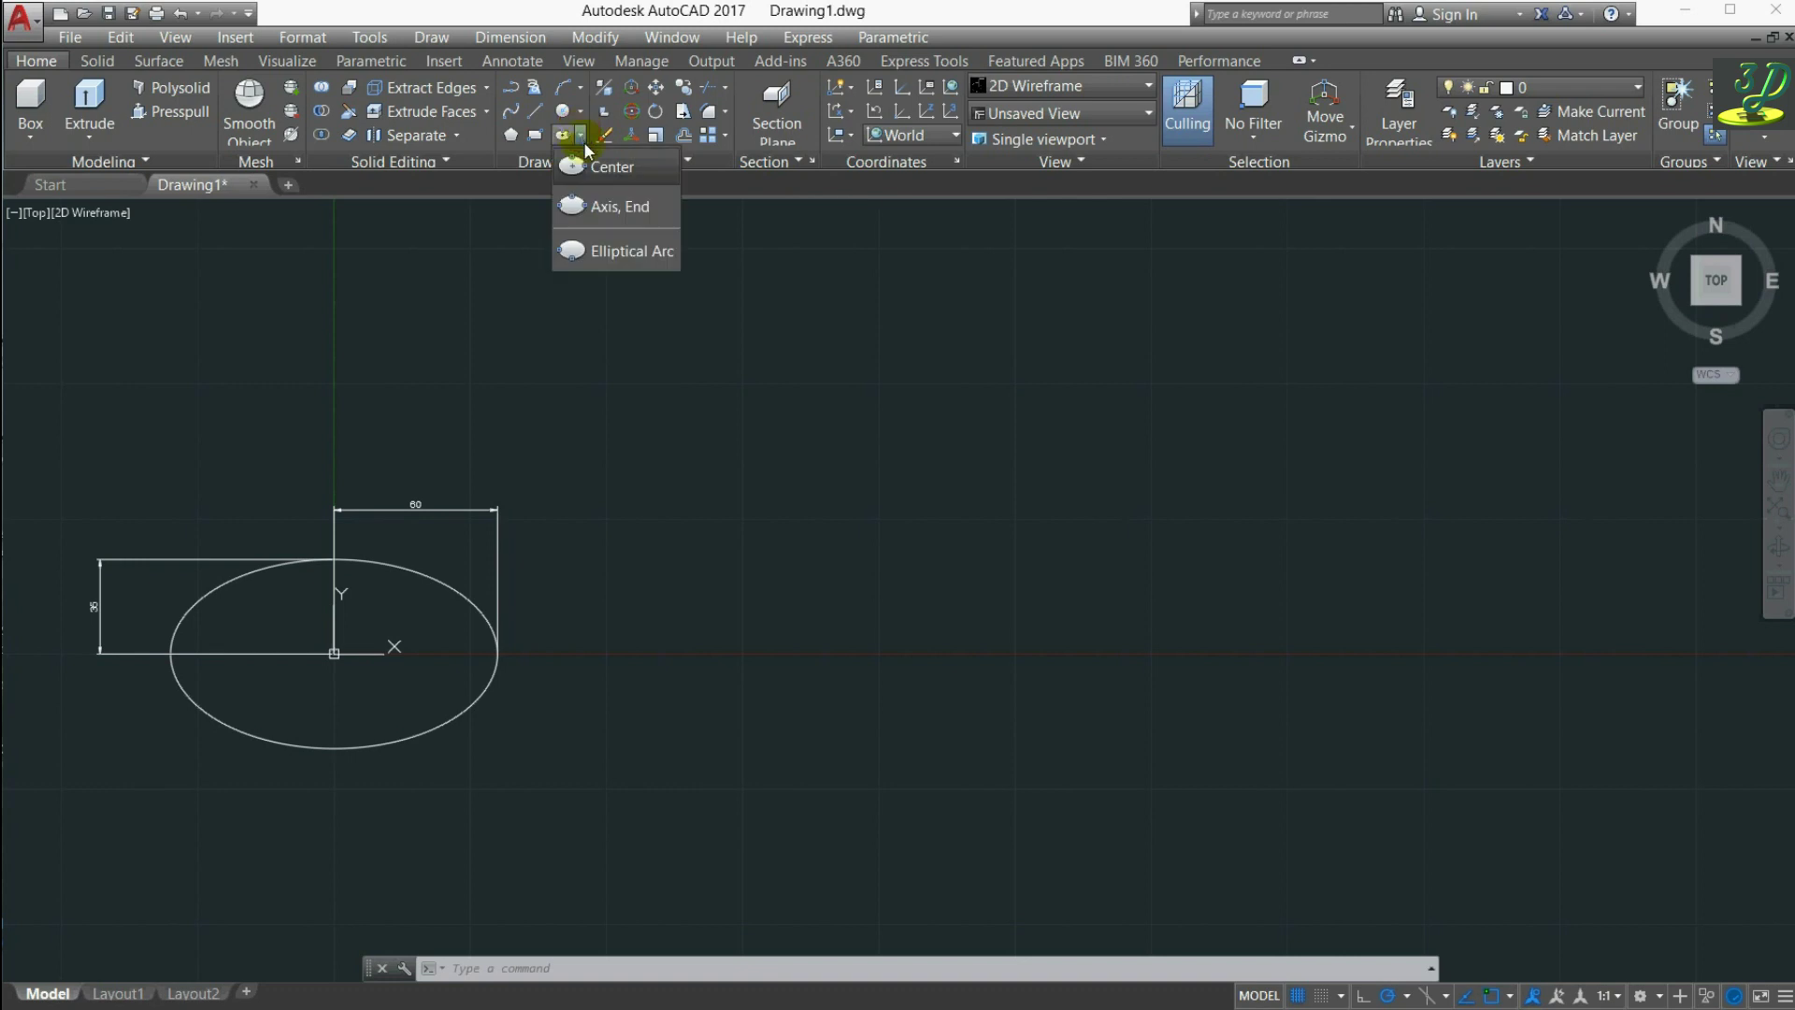
click(627, 207)
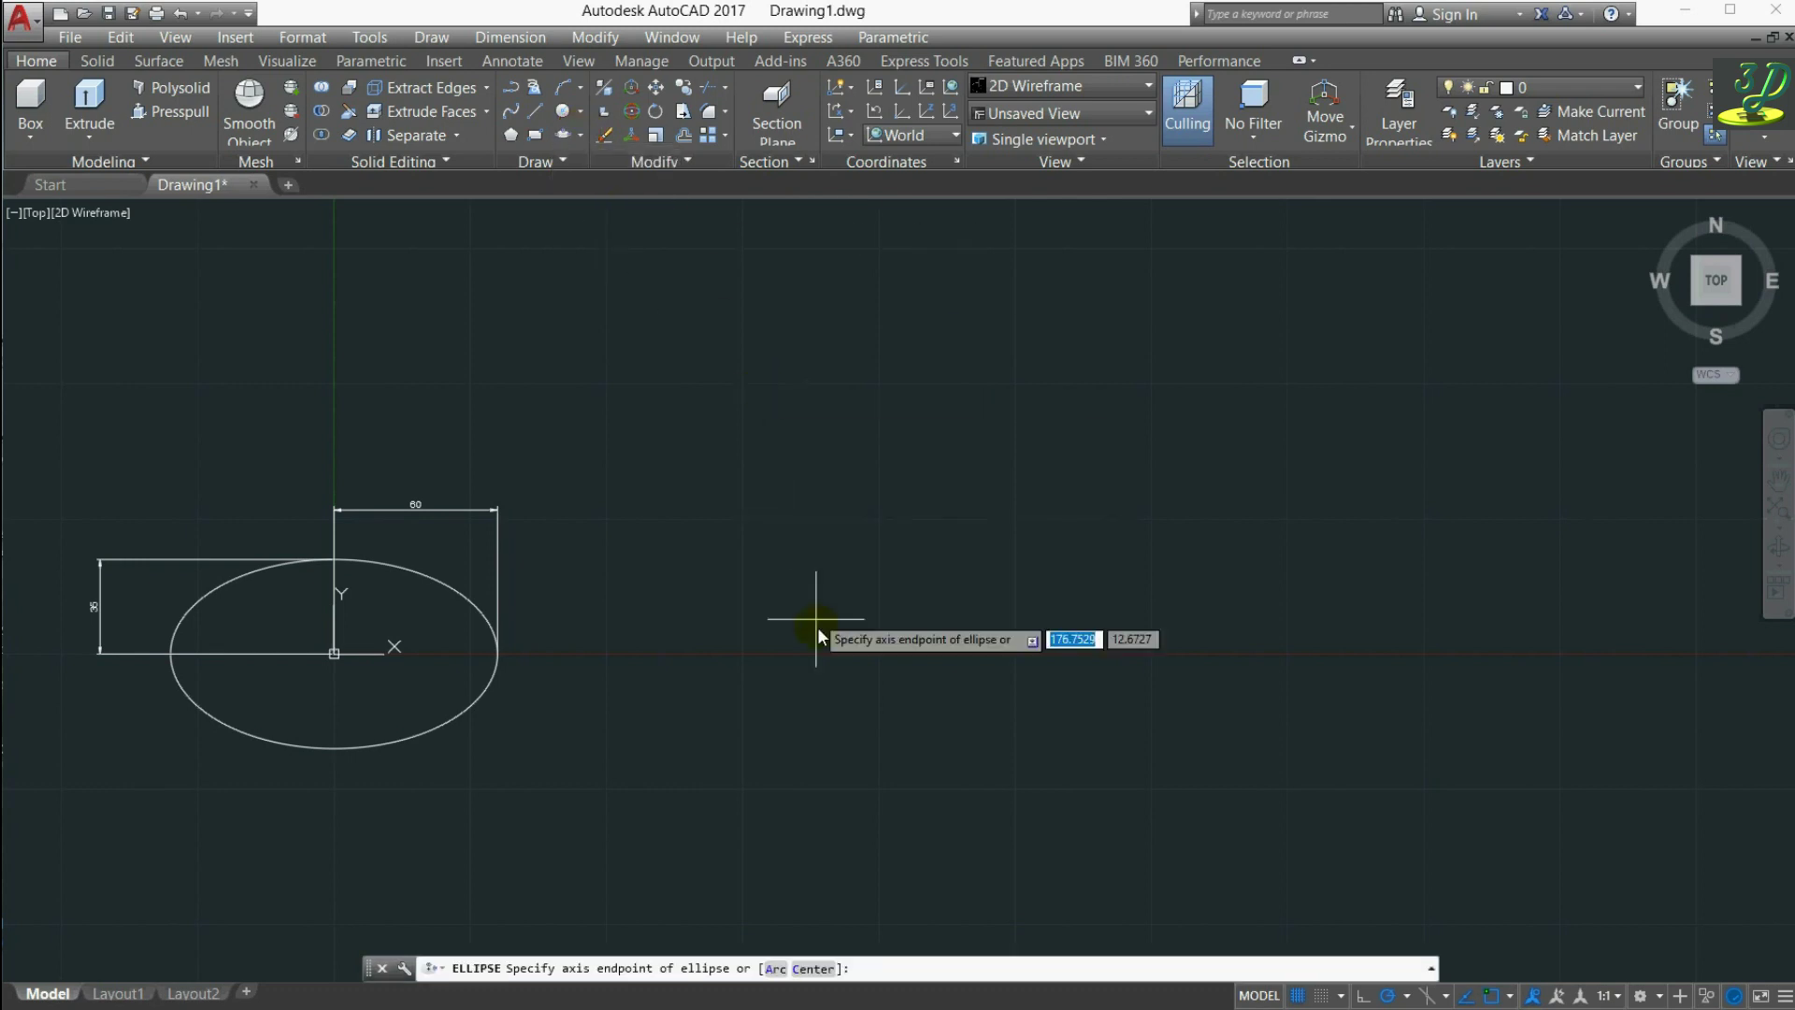
scroll(373, 581, down, 3)
scroll(524, 626, up, 3)
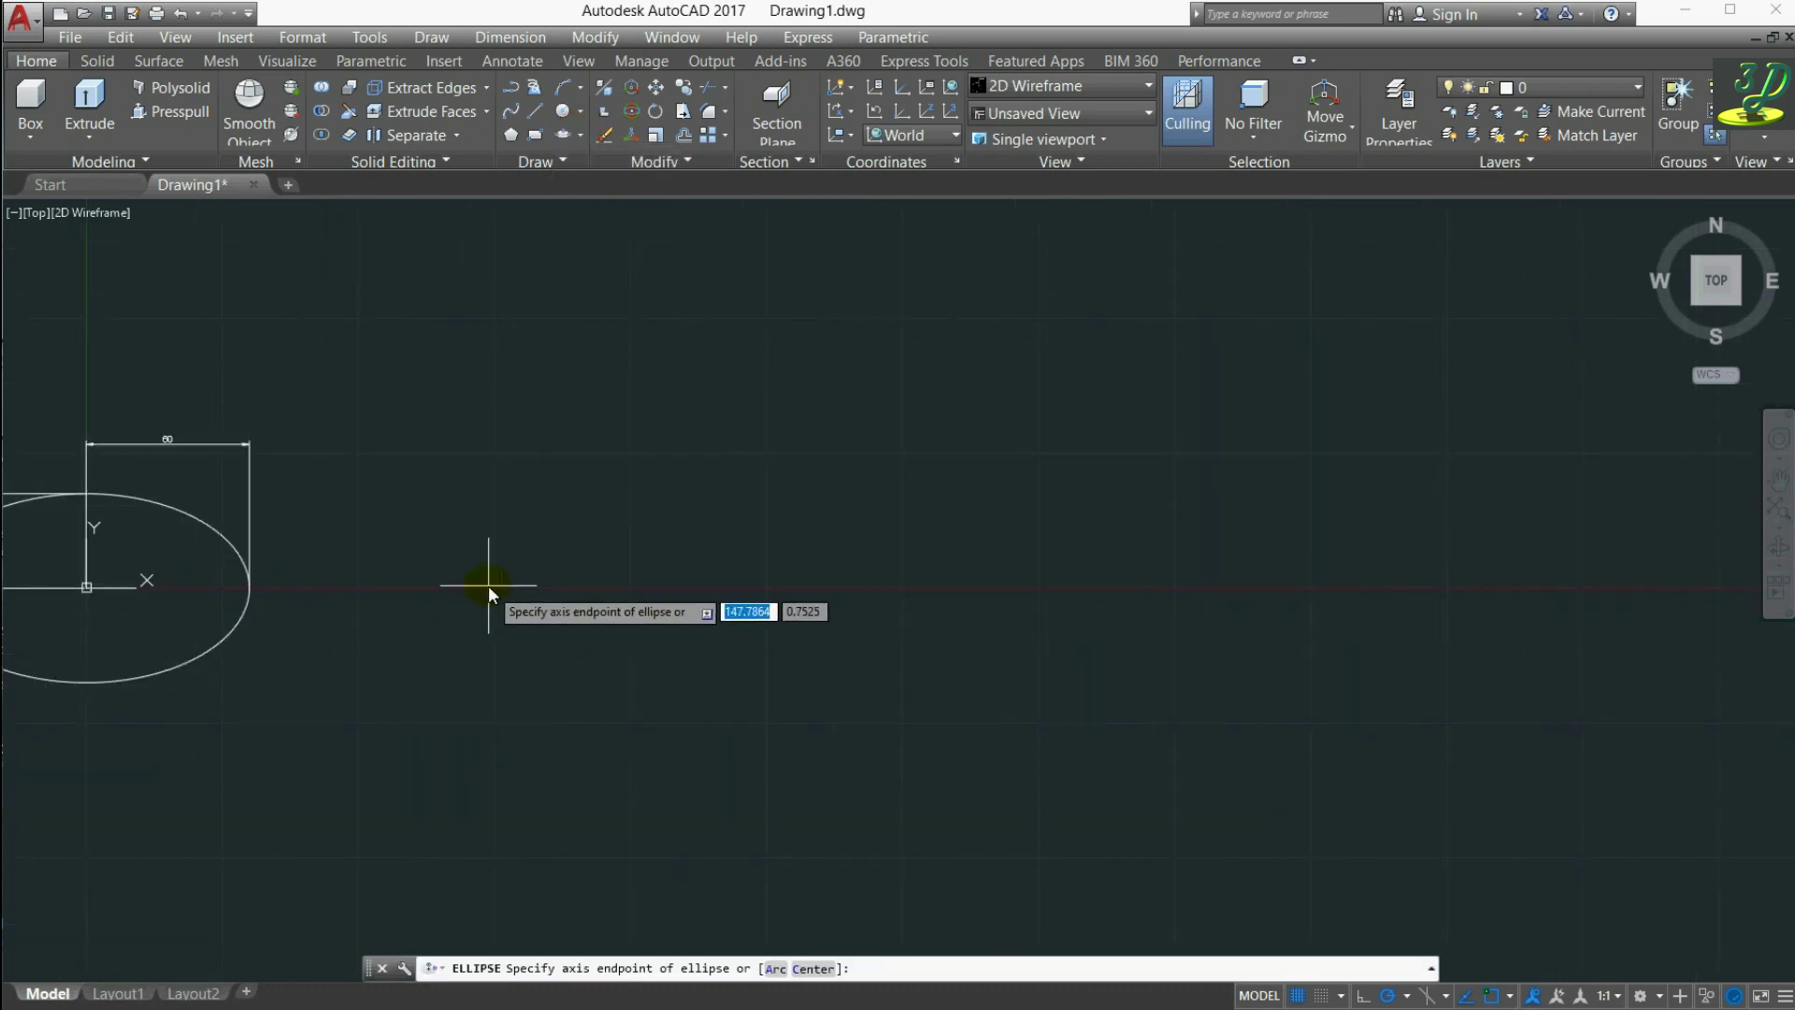
click(494, 587)
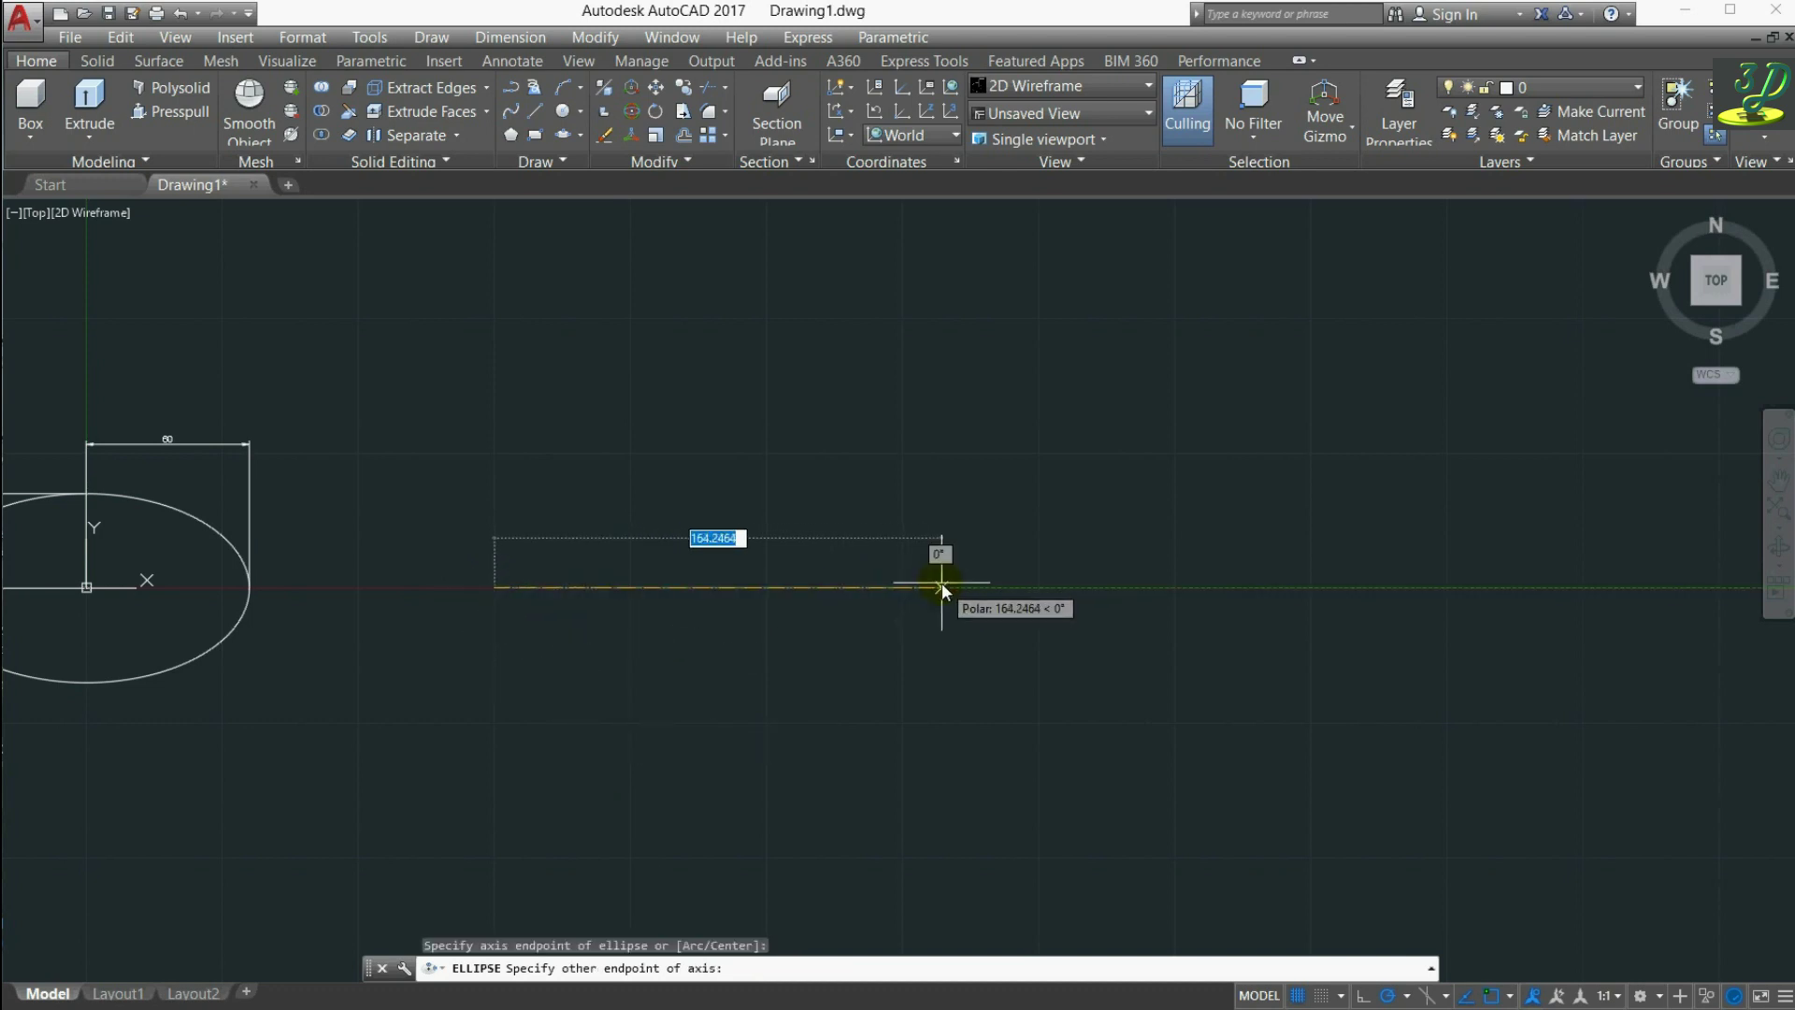
text(100)
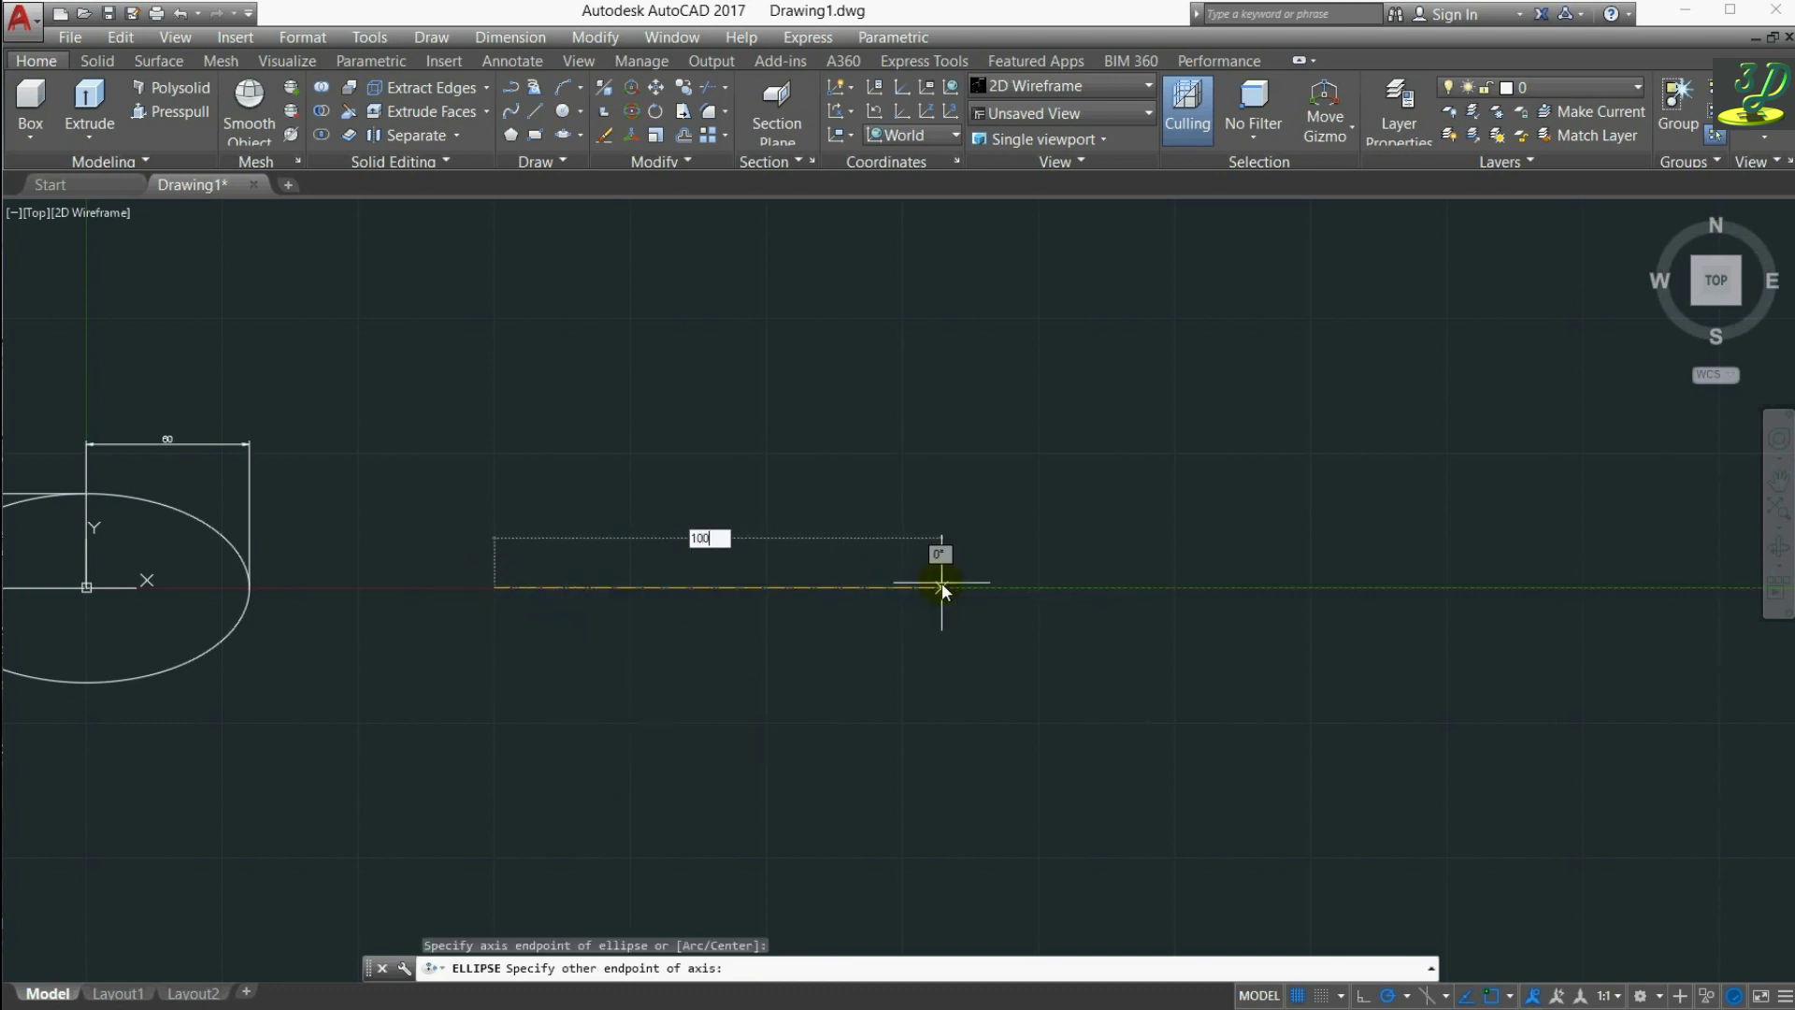
key(Return)
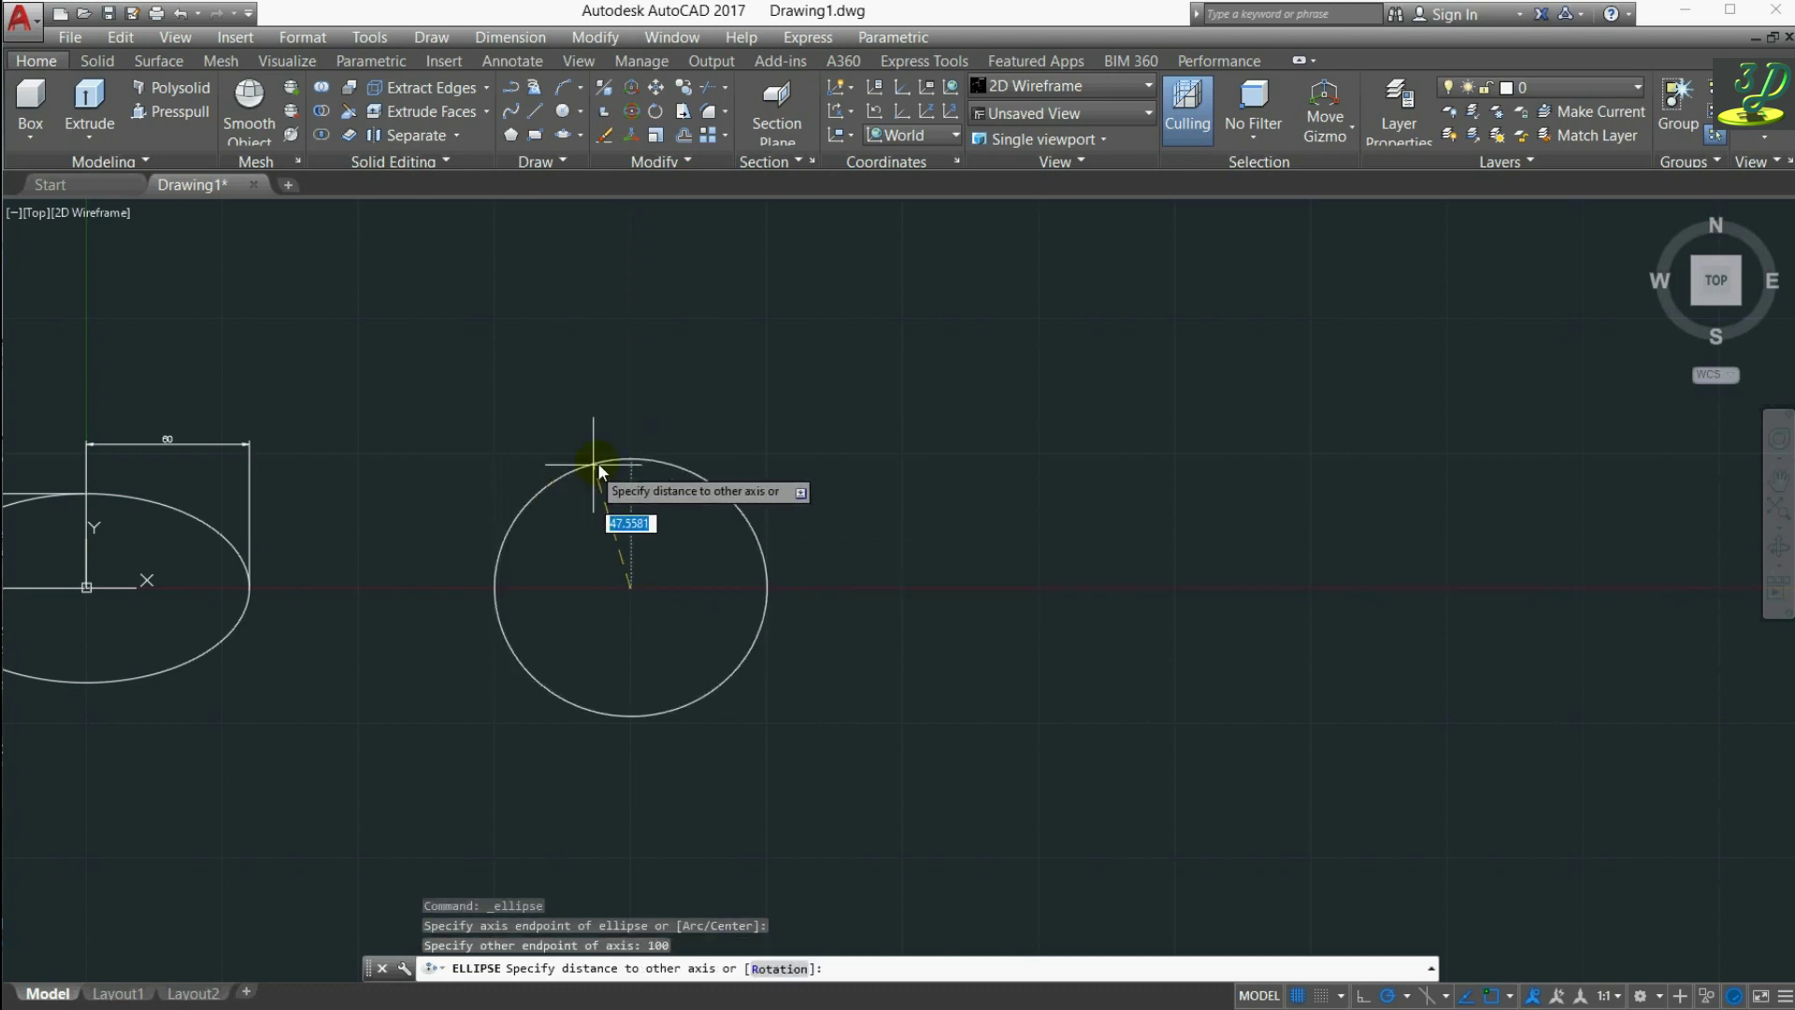
text(60)
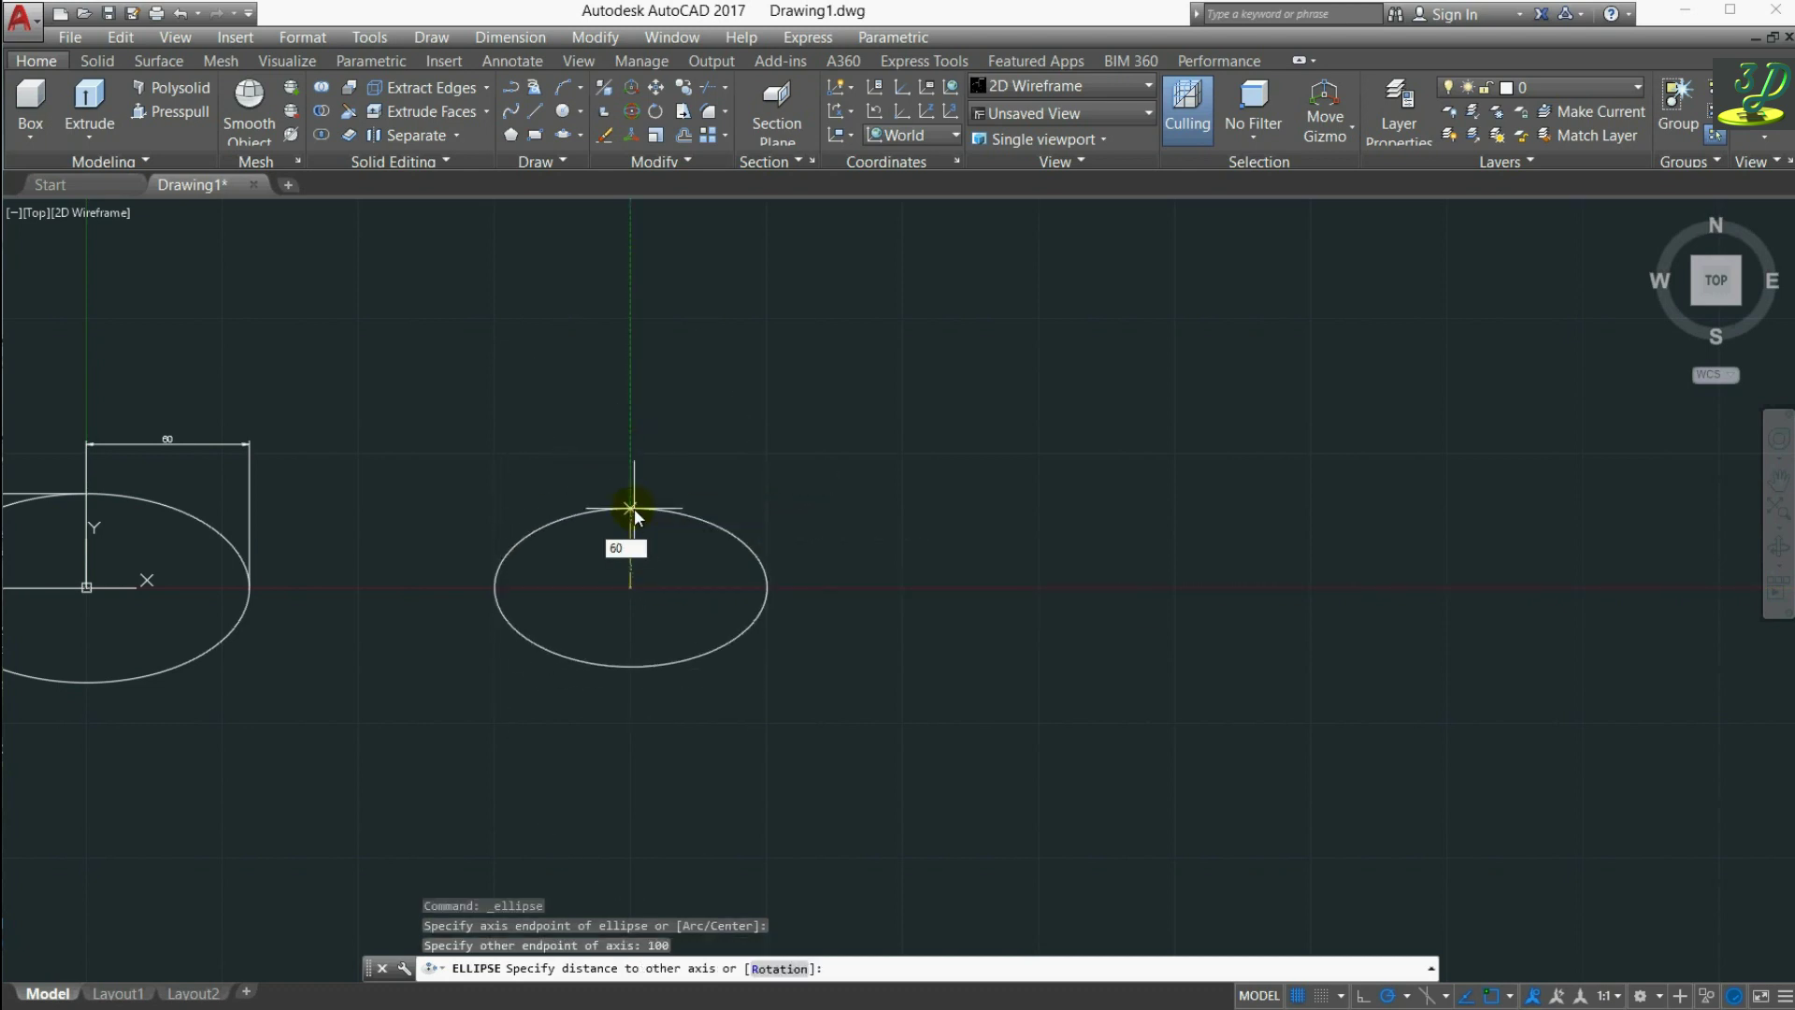
key(Return)
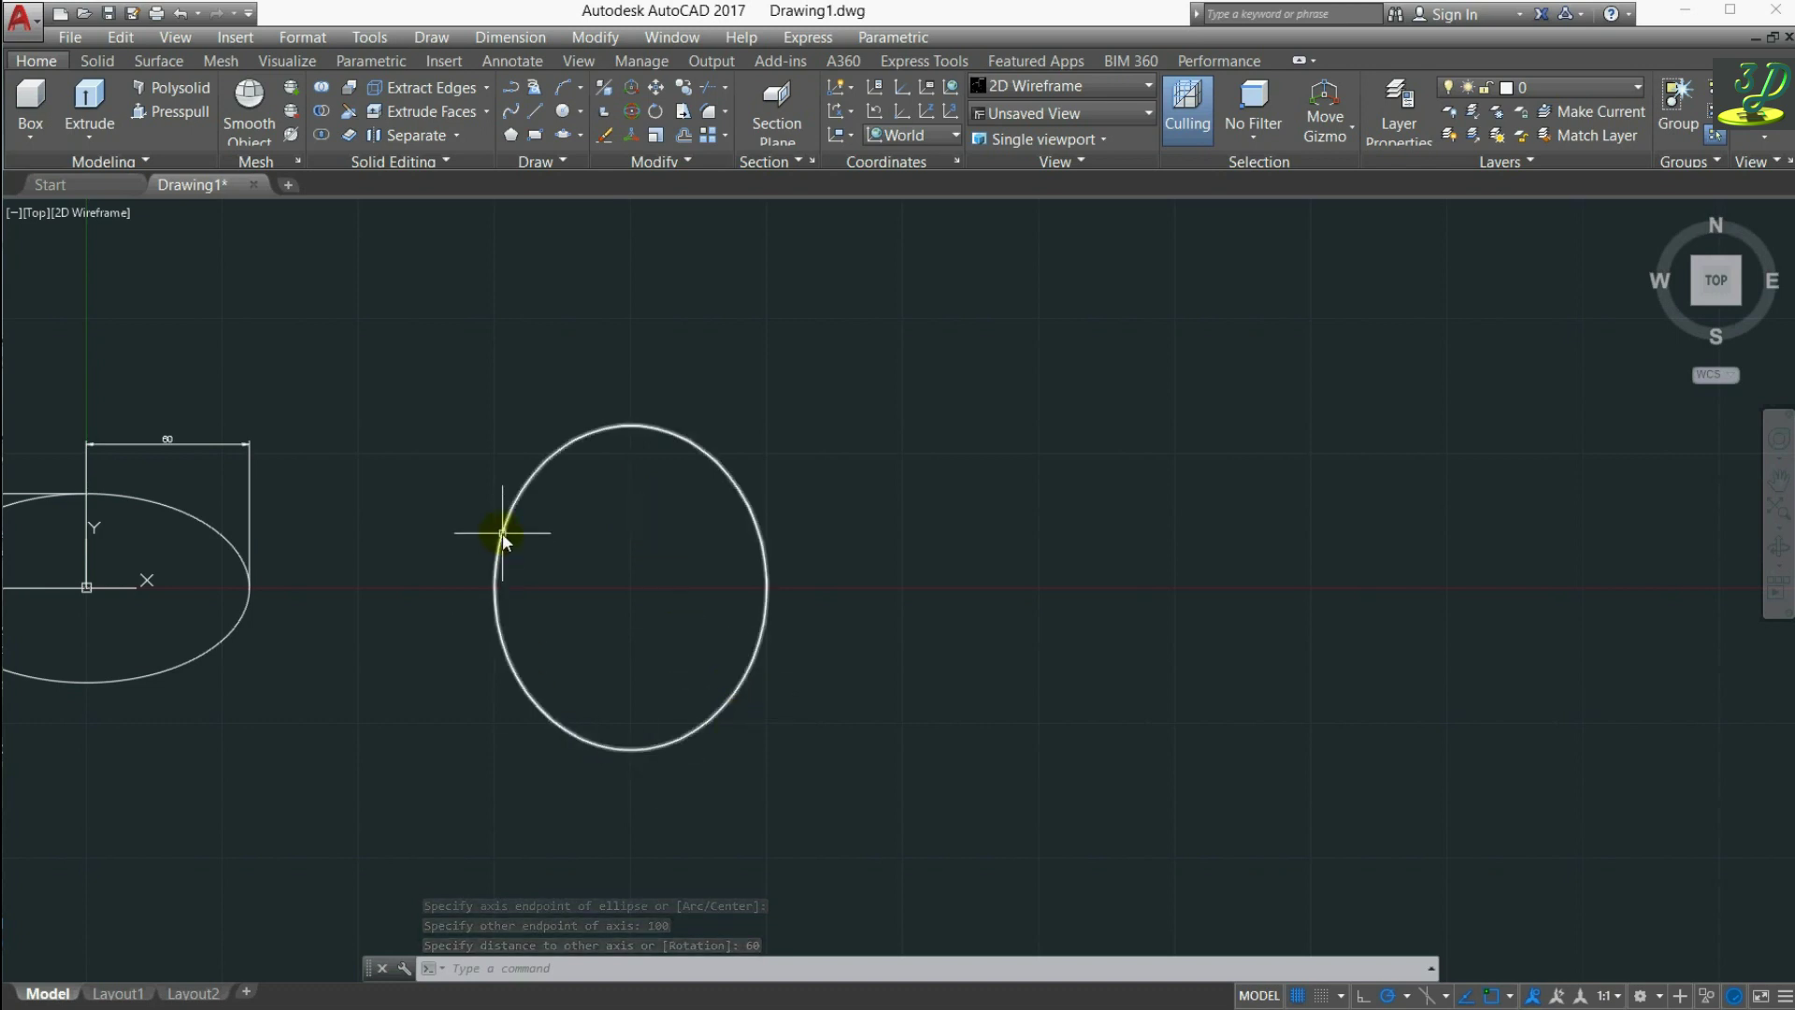
Step: Stretch the second ellipse's top grip to a radius of 30
click(527, 697)
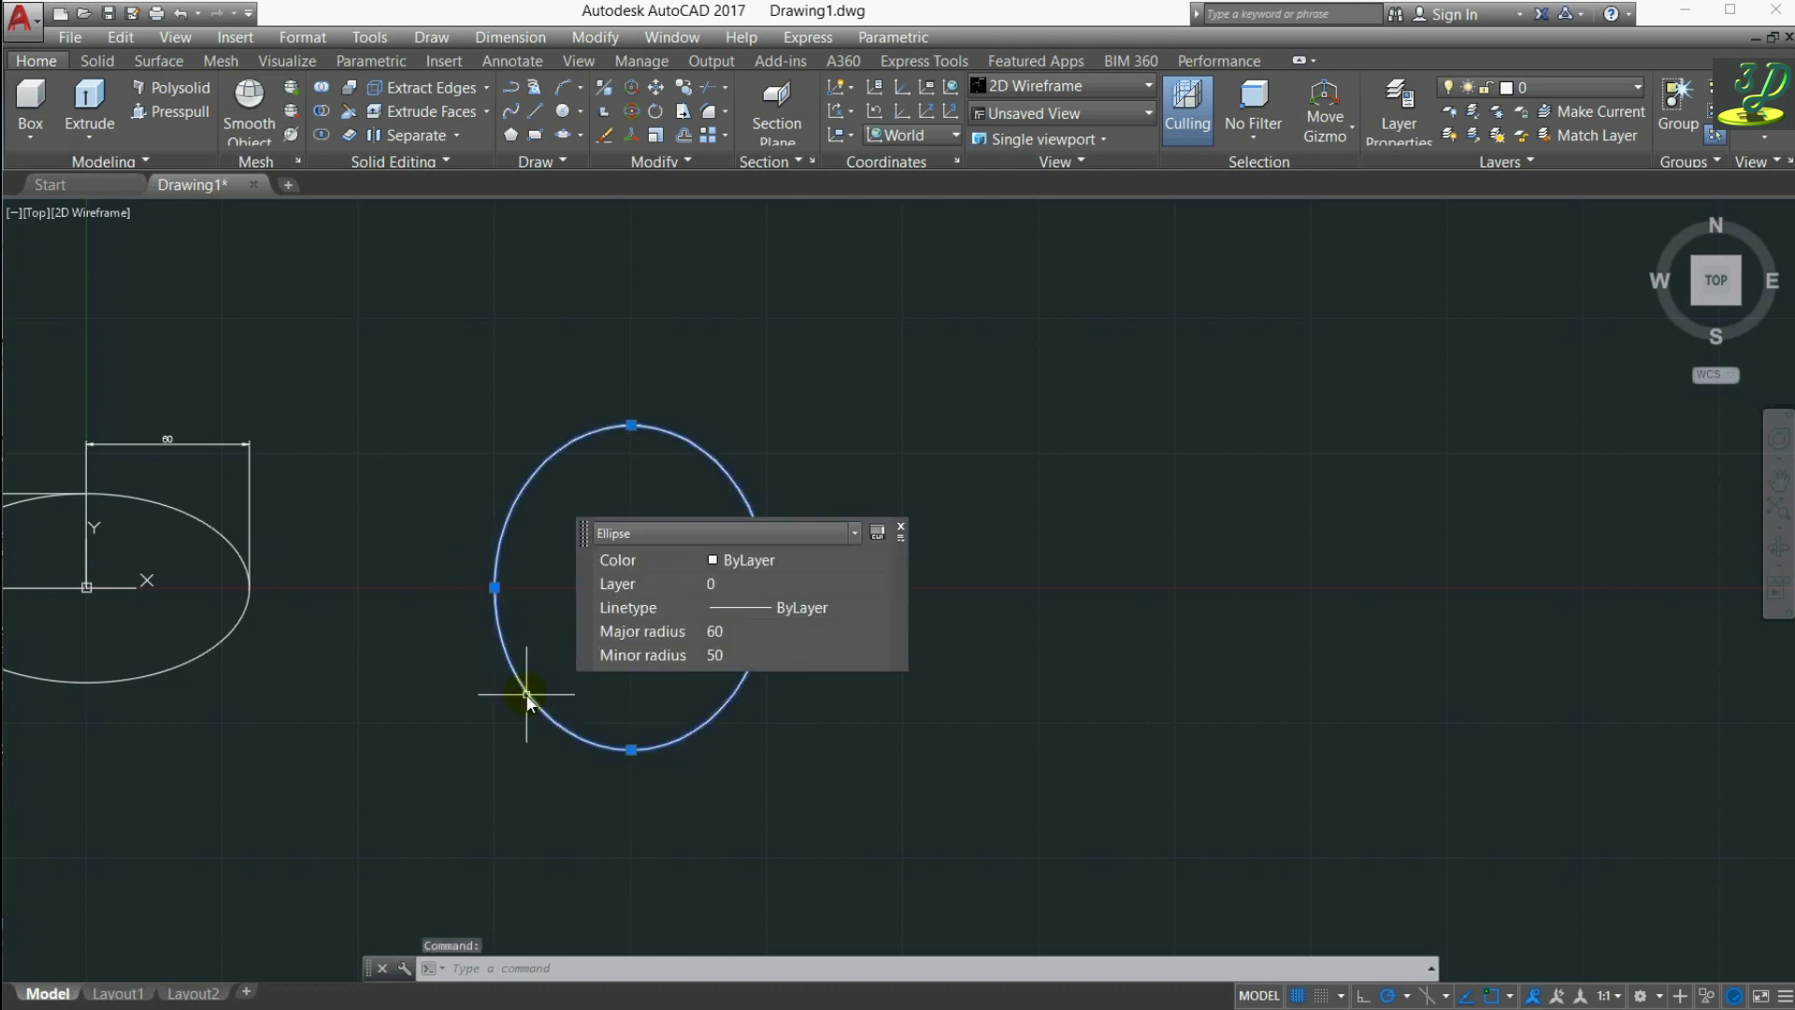
click(631, 426)
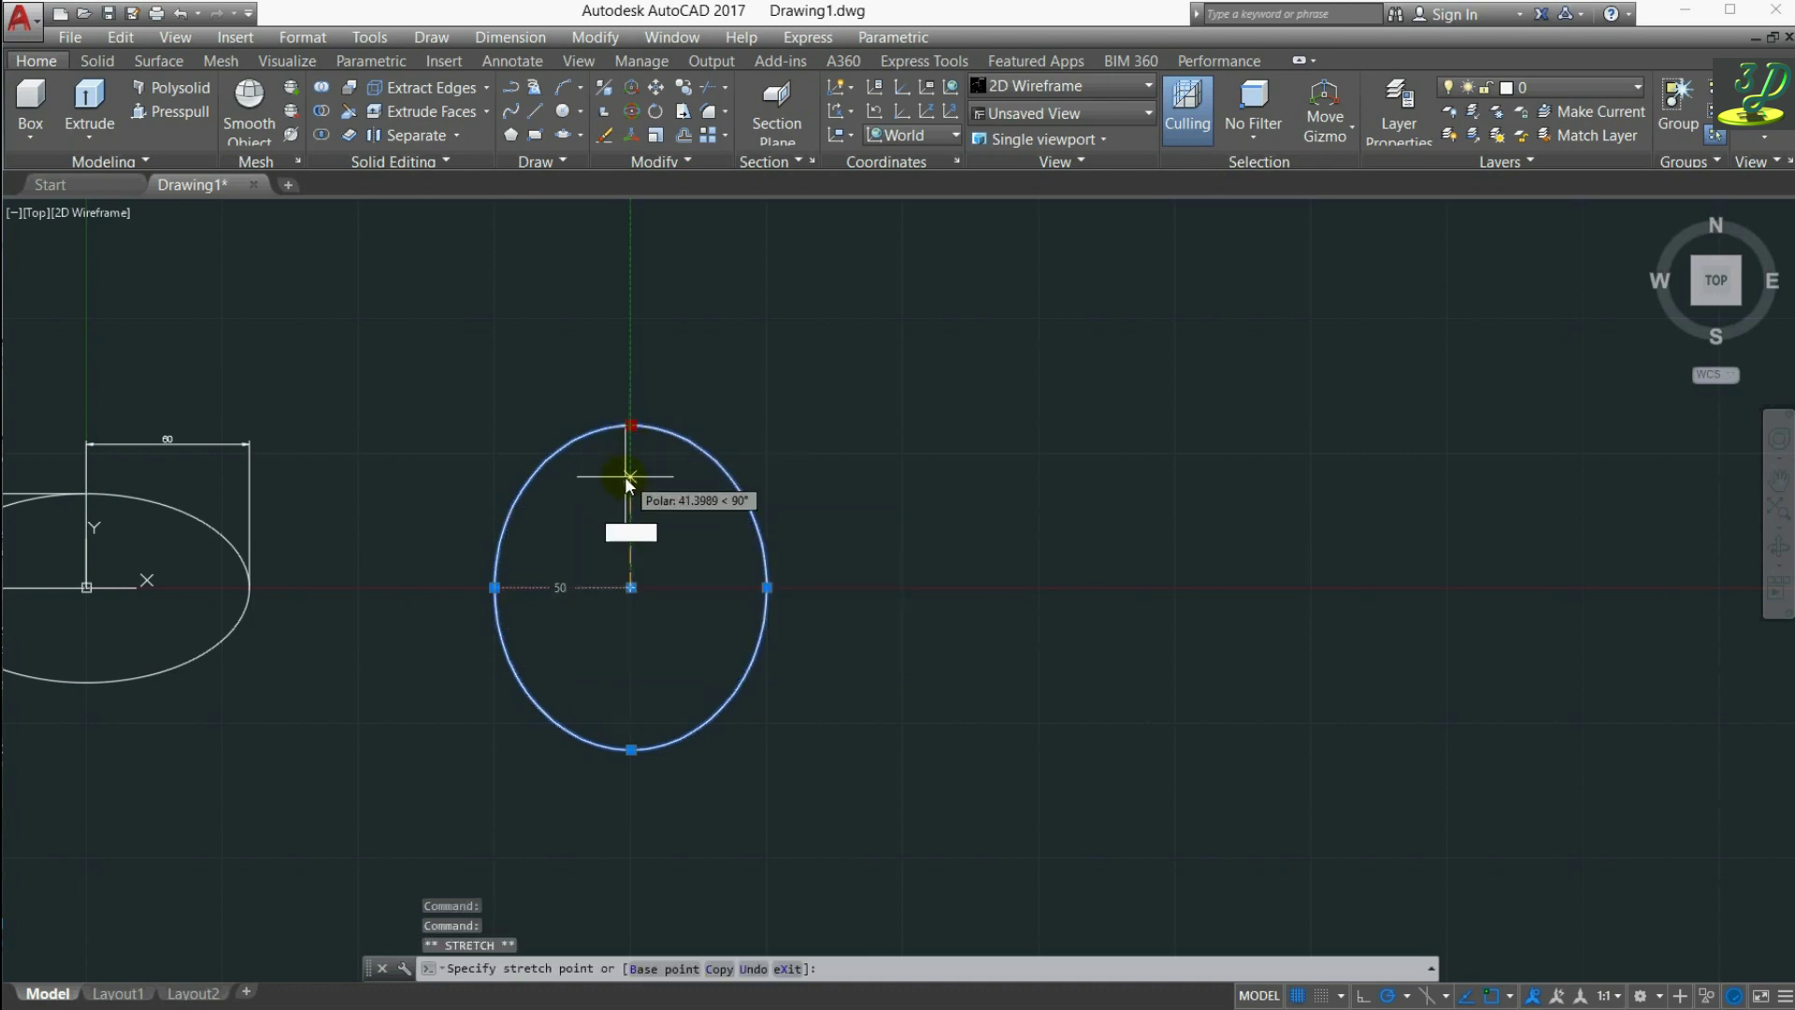
text(30)
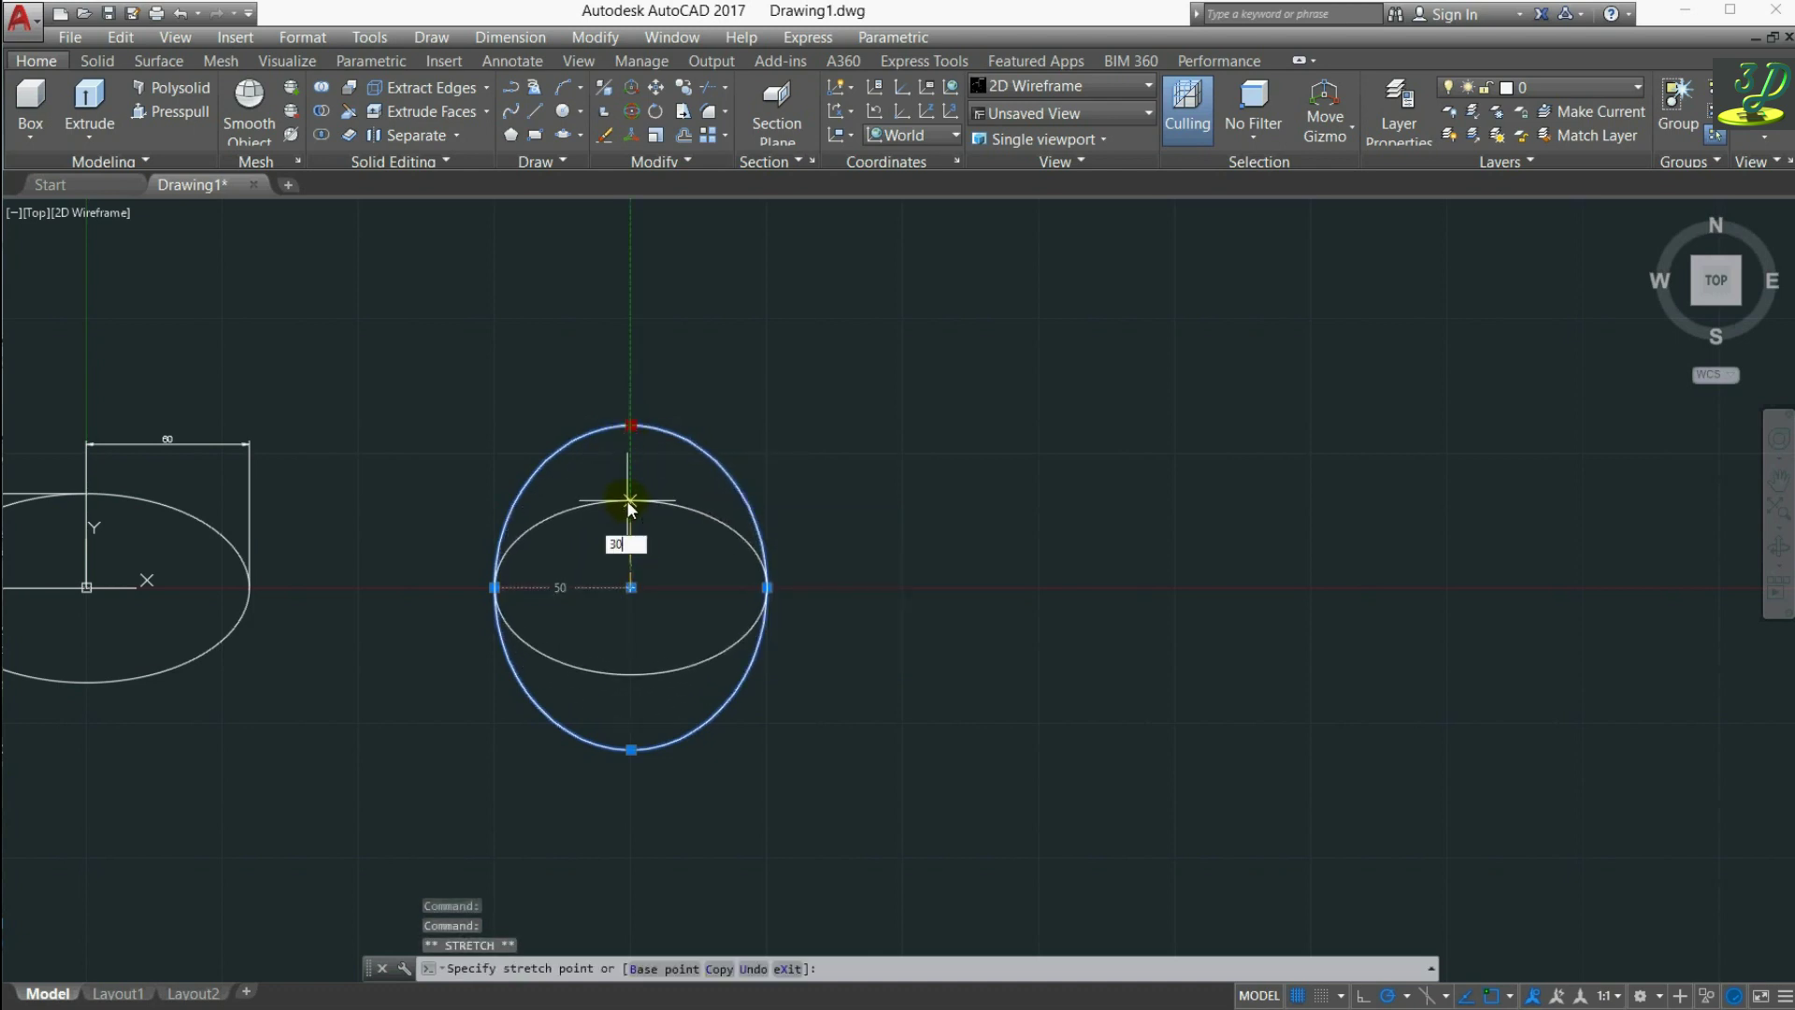
key(Return)
click(656, 778)
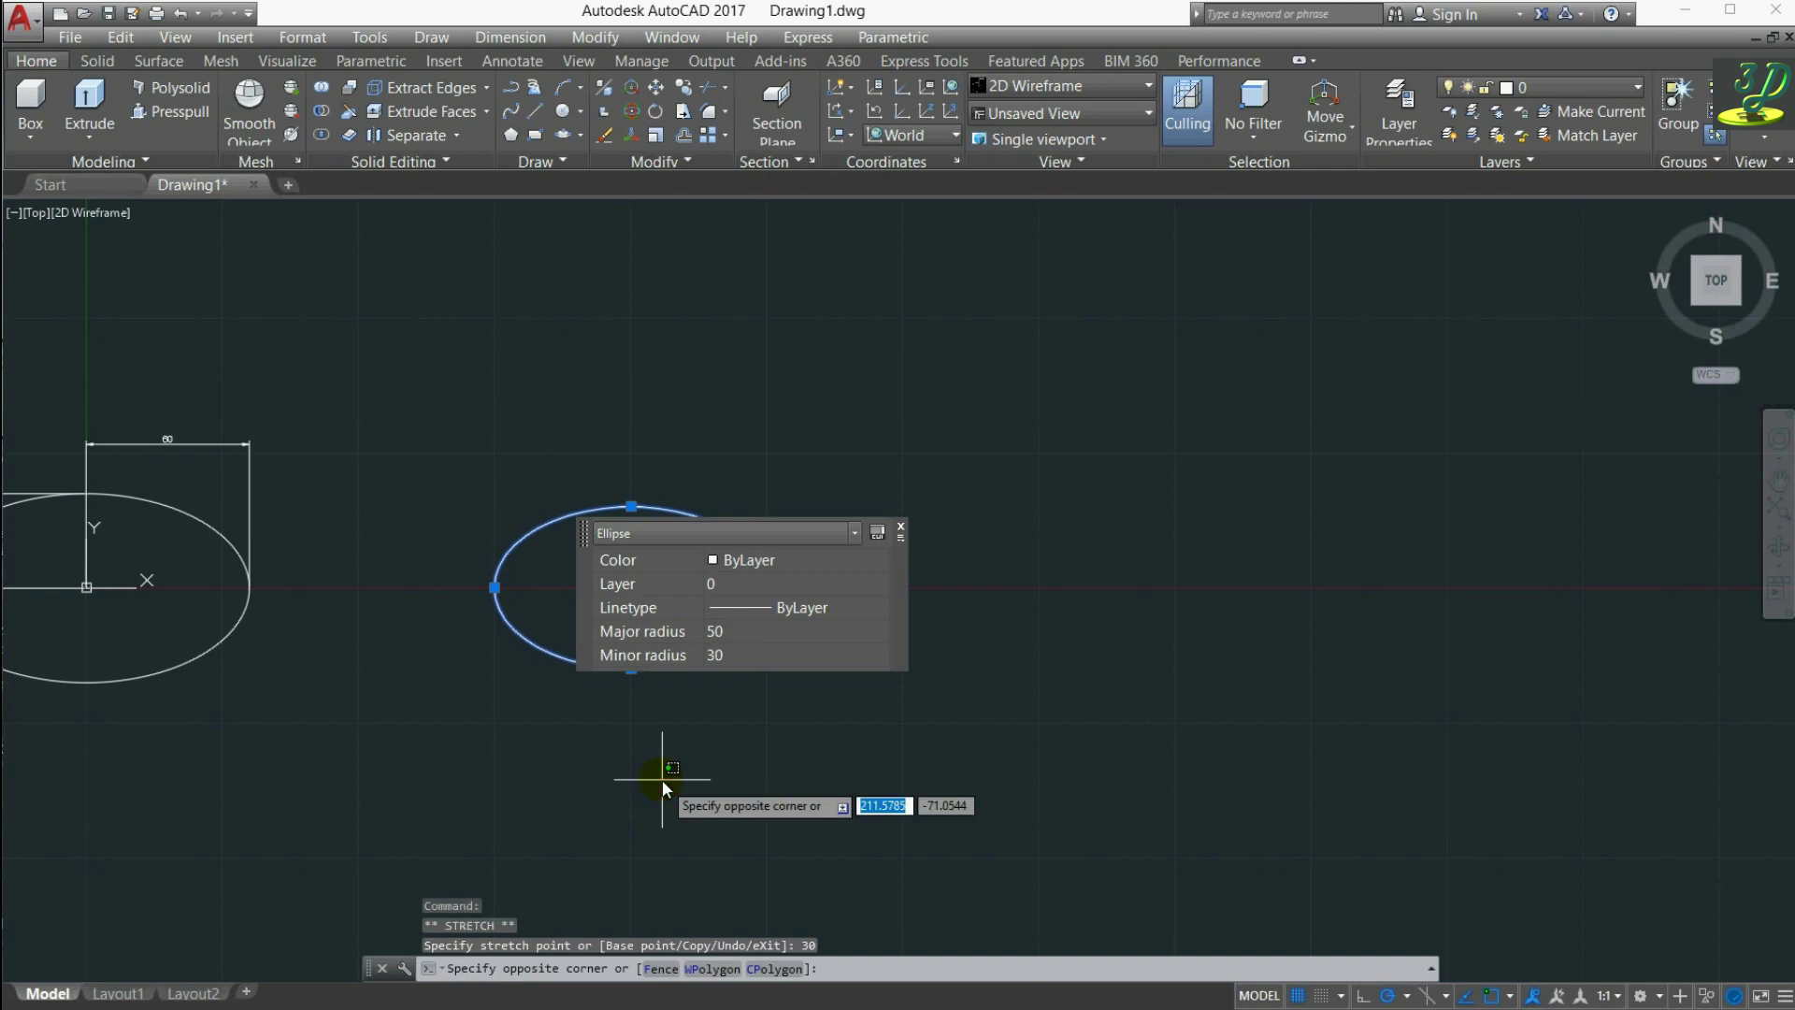
Step: Stretch the ellipse's top grip again to 70 so it stands tall, then deselect
click(655, 540)
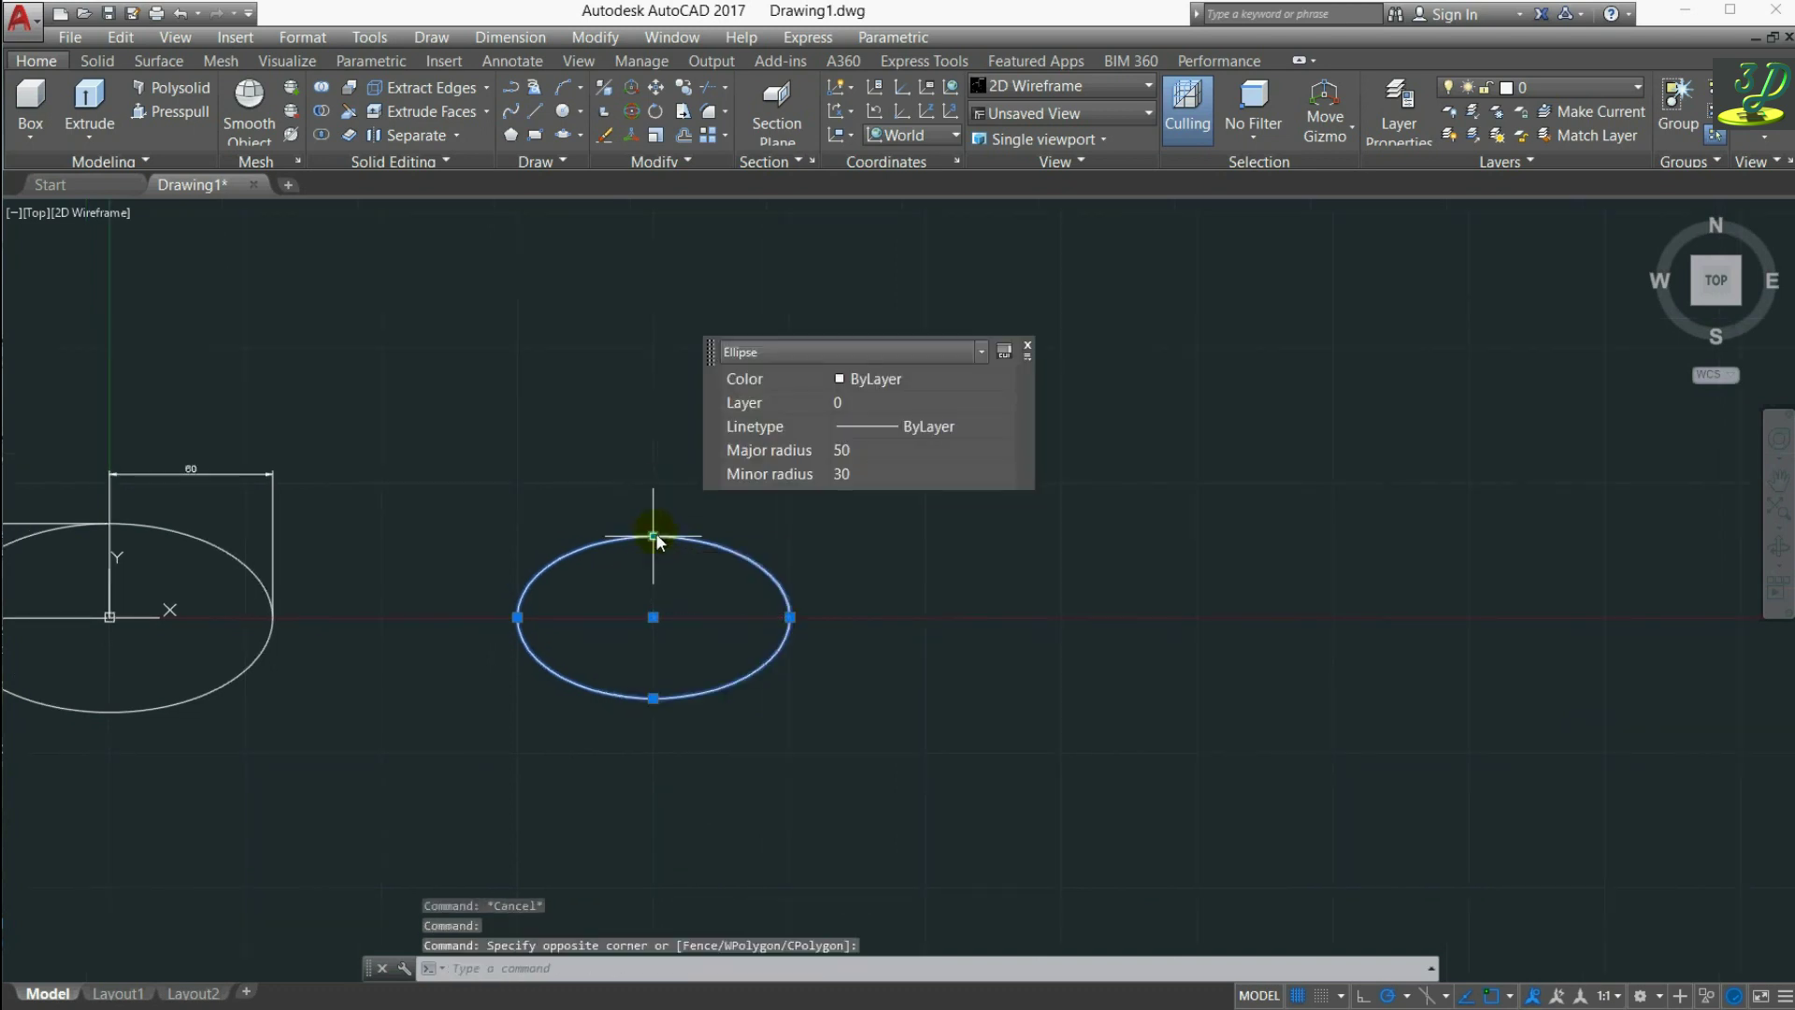
click(653, 537)
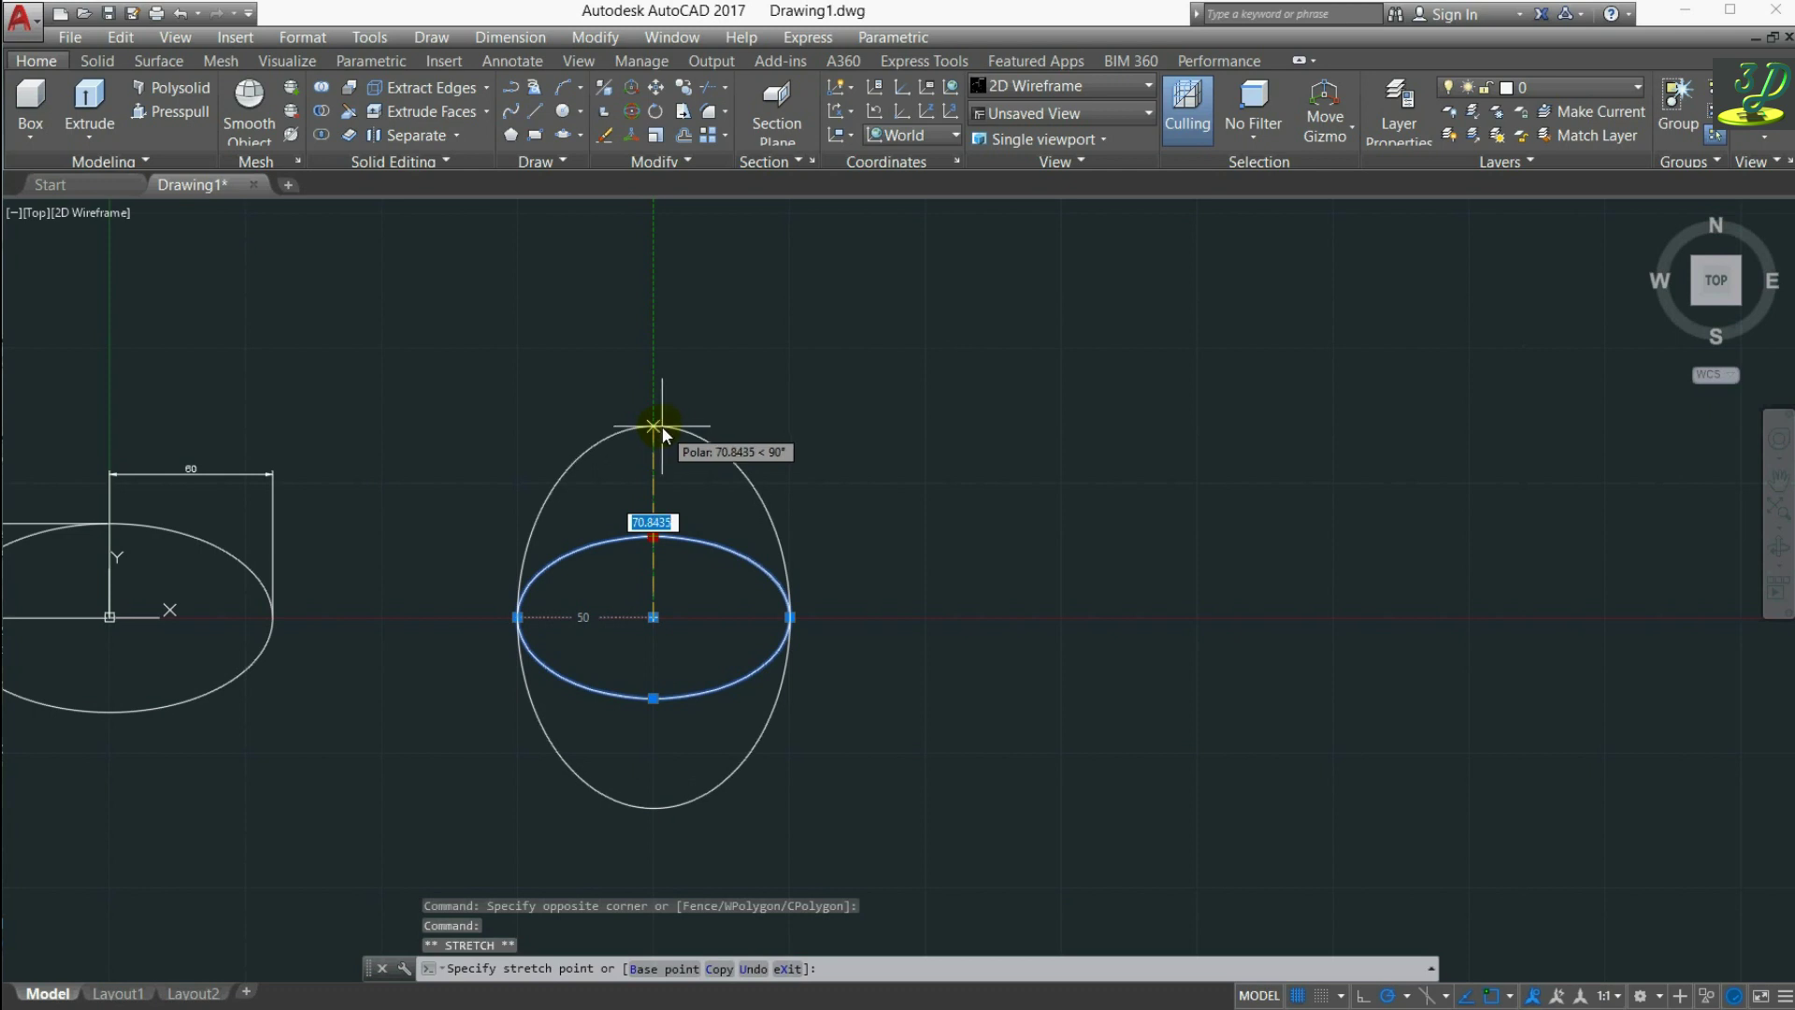
text(7)
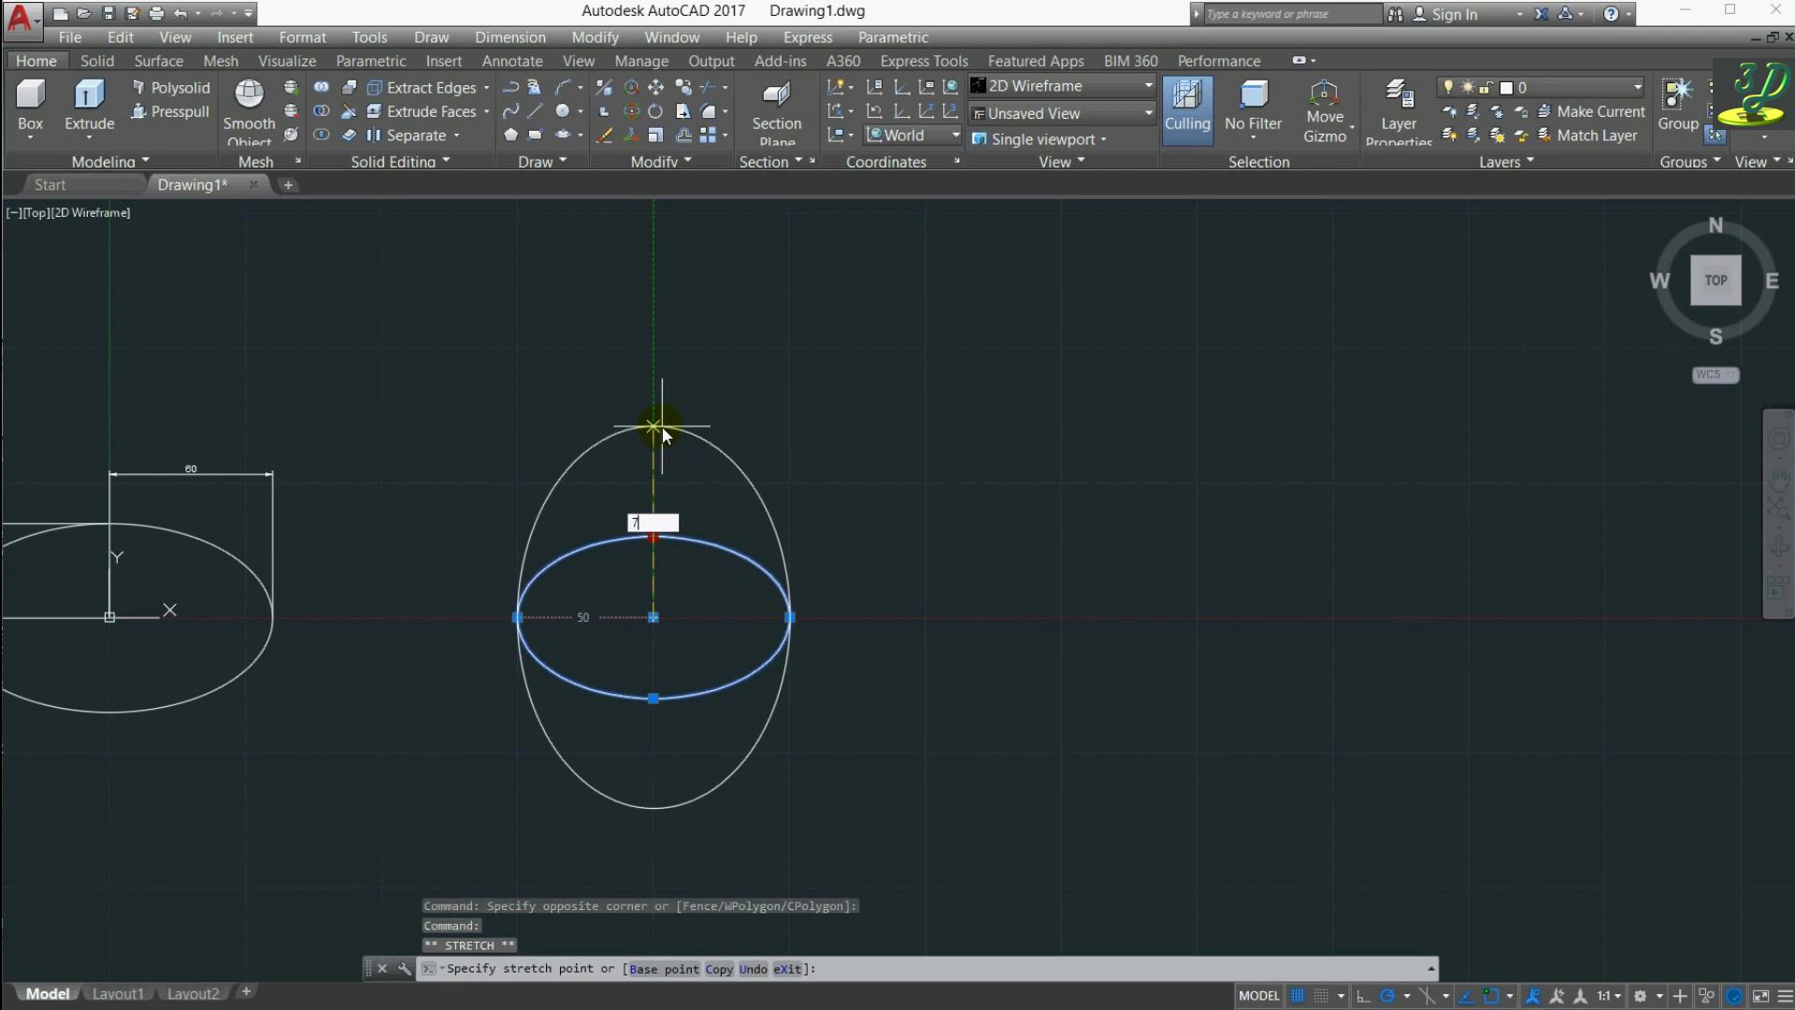
text(0)
key(Return)
key(Escape)
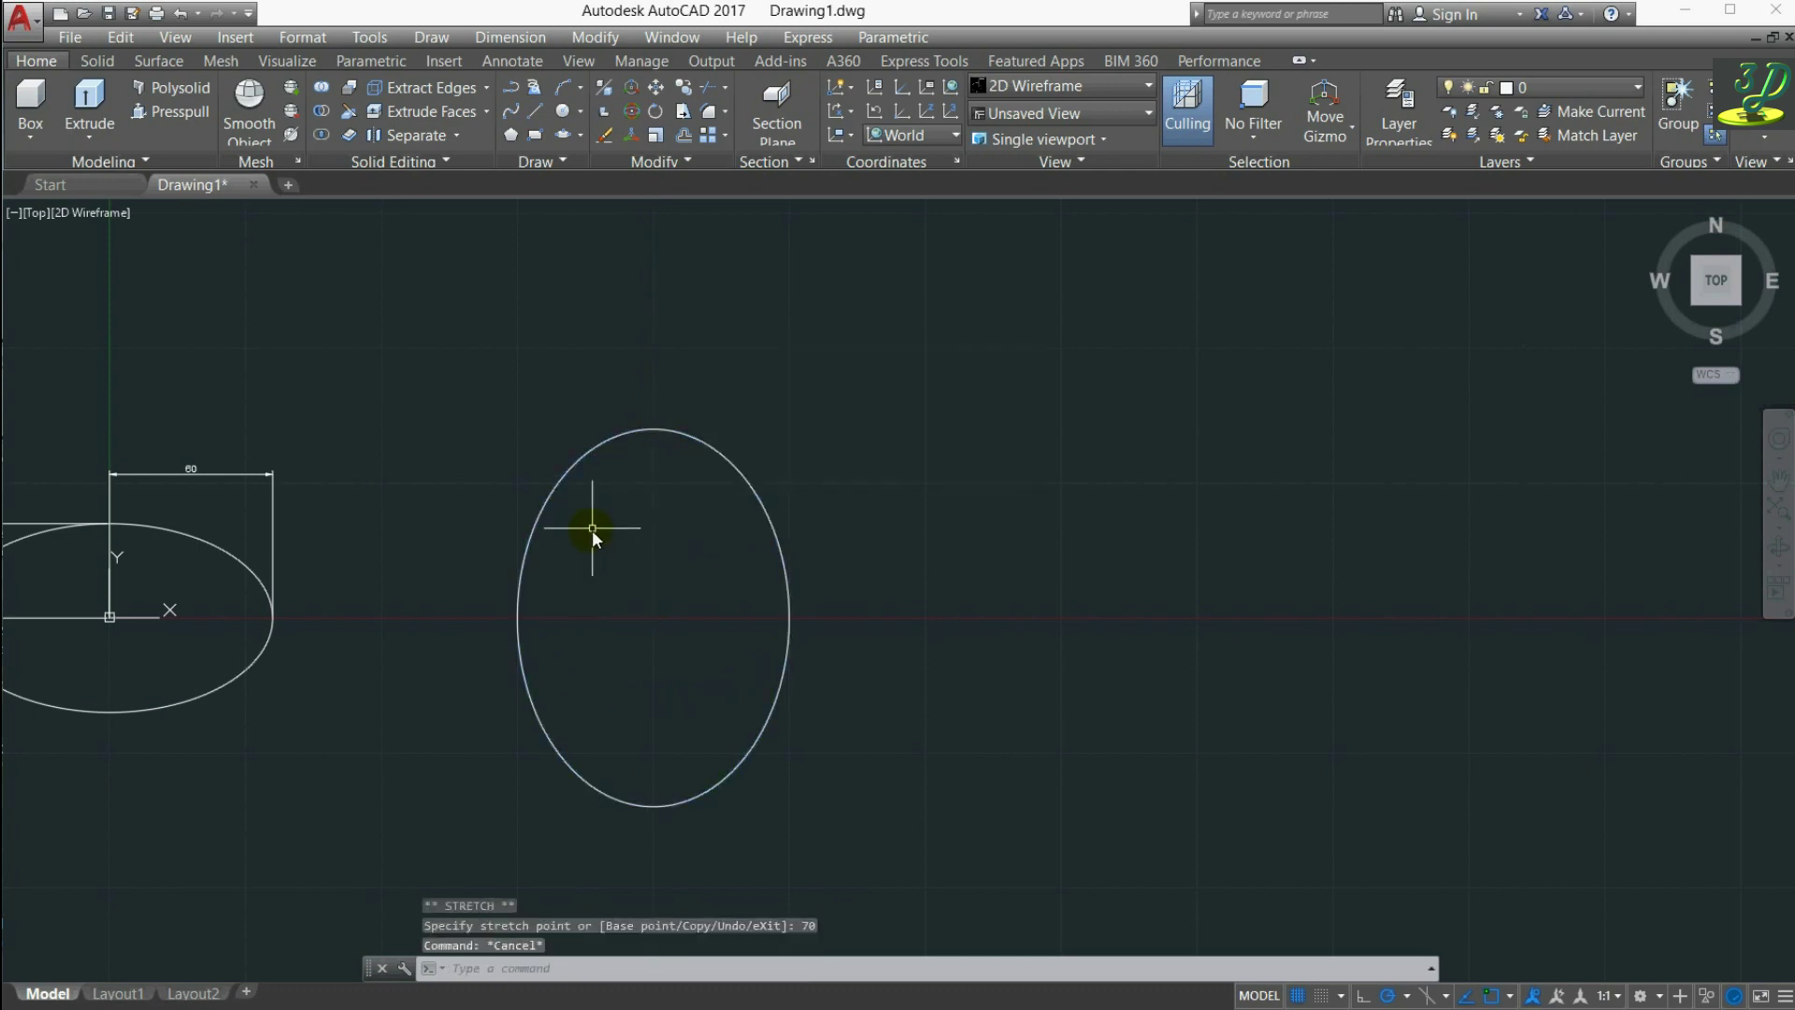
key(Escape)
key(Escape)
middle_drag(610, 554, 605, 520)
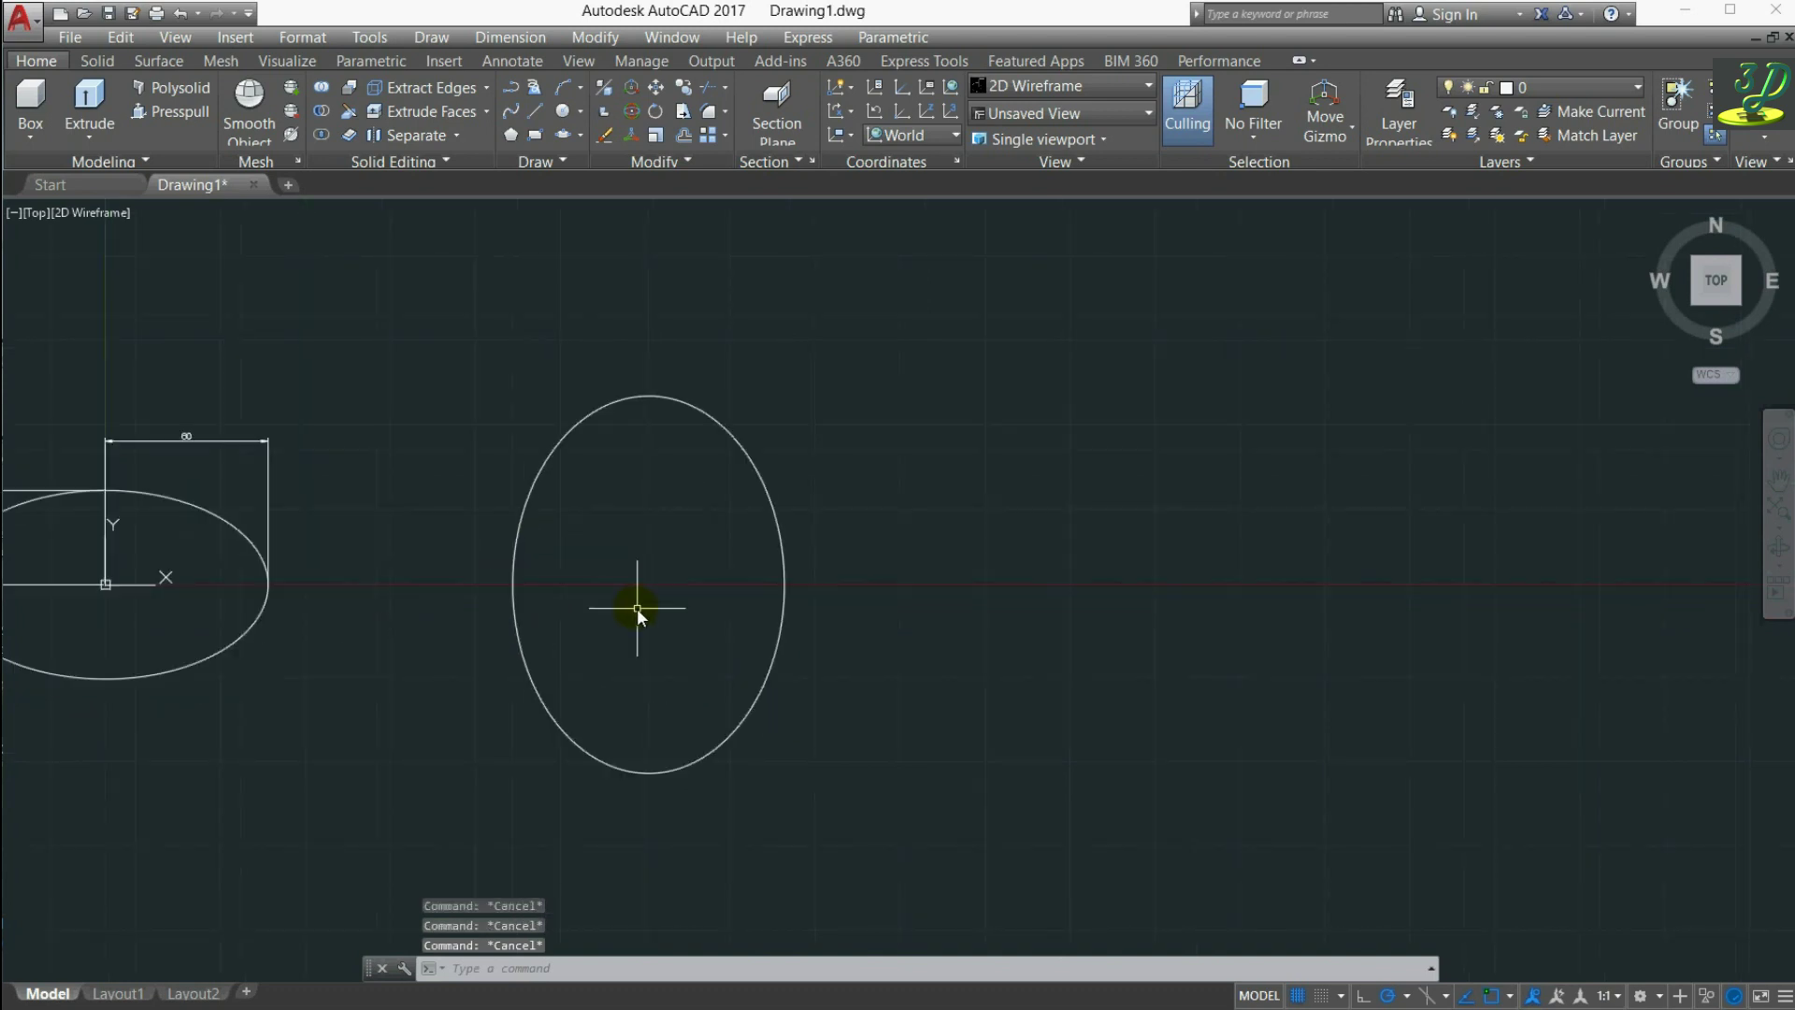
Step: Begin an elliptical arc on a 120 axis with a 40 other-axis distance
scroll(462, 621, down, 2)
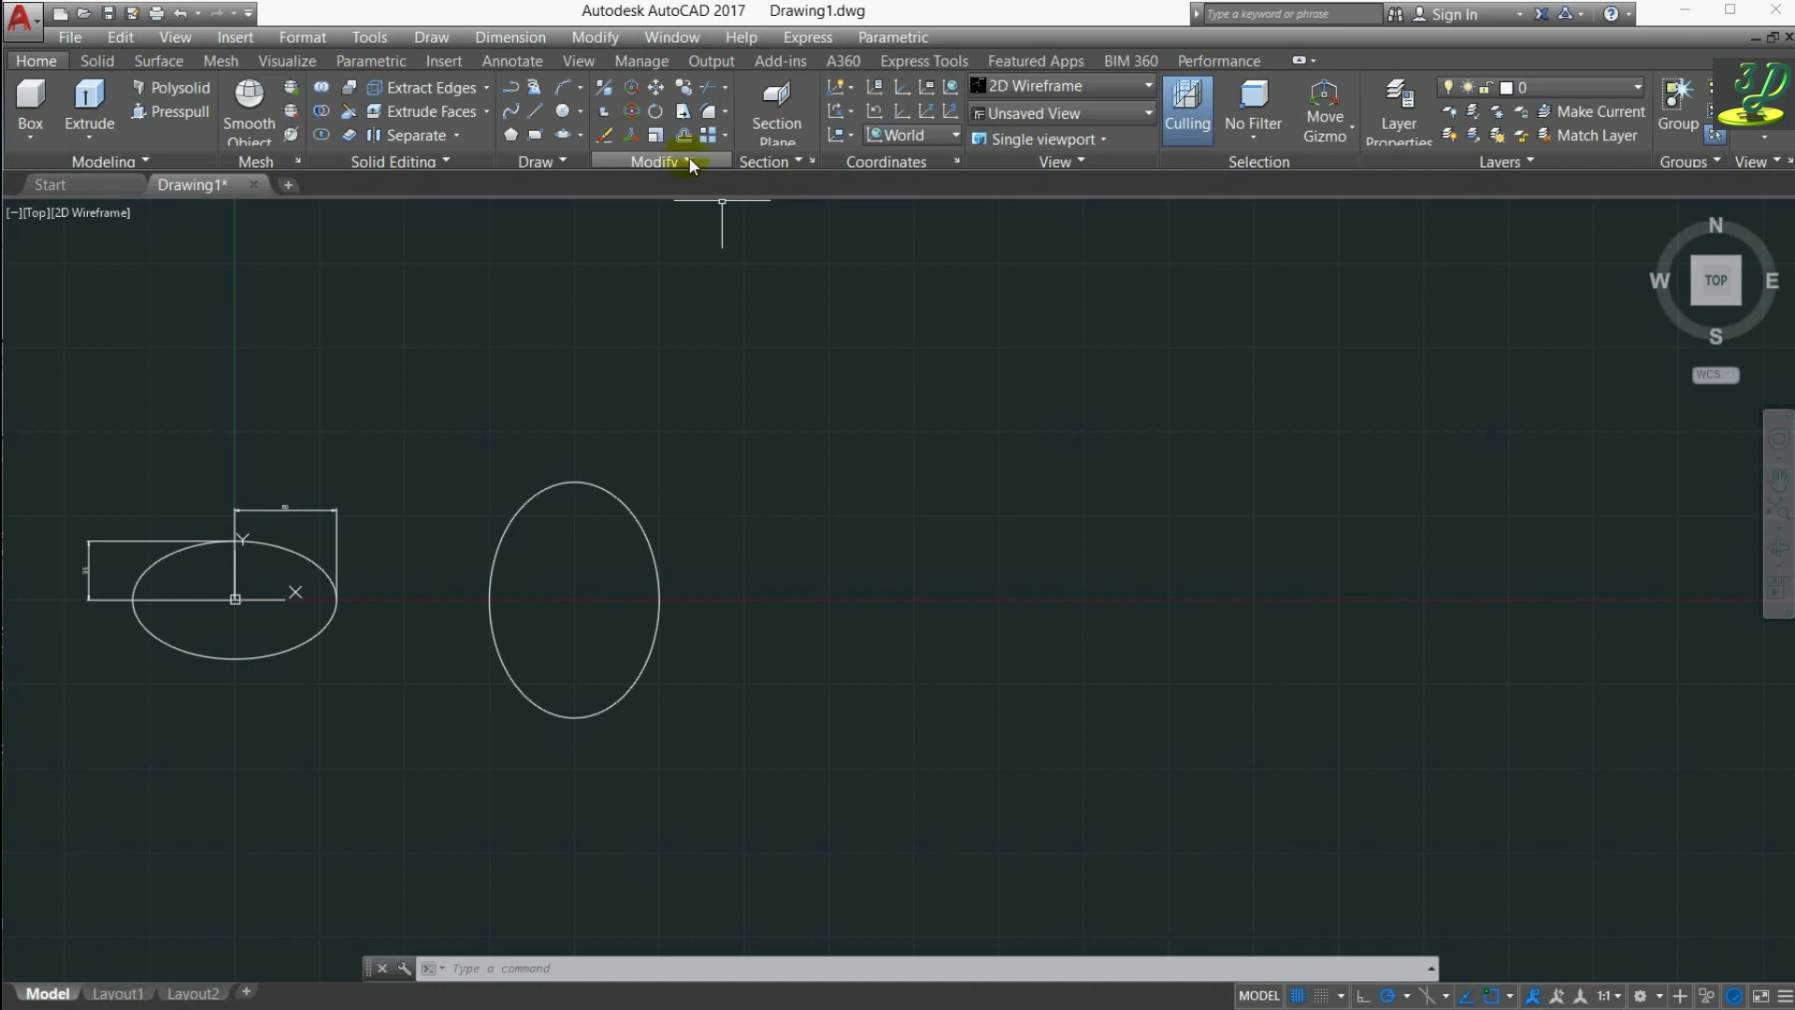
click(580, 135)
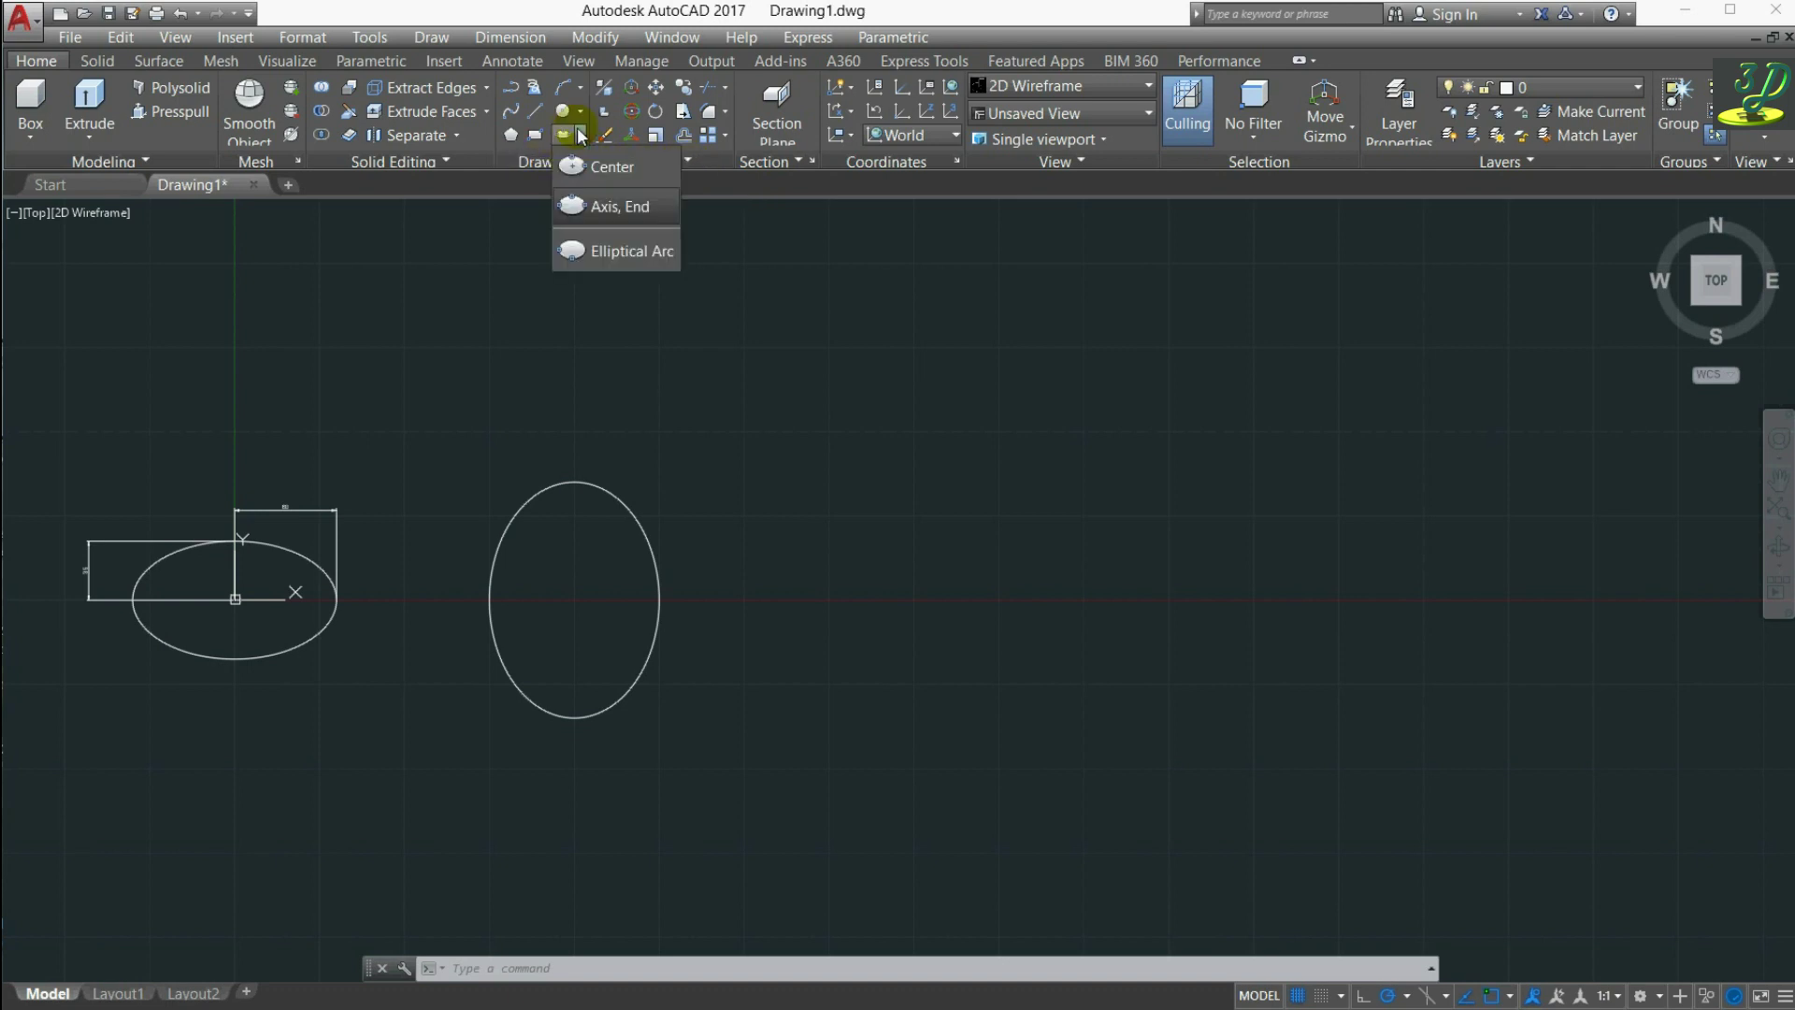
click(623, 257)
scroll(377, 418, down, 2)
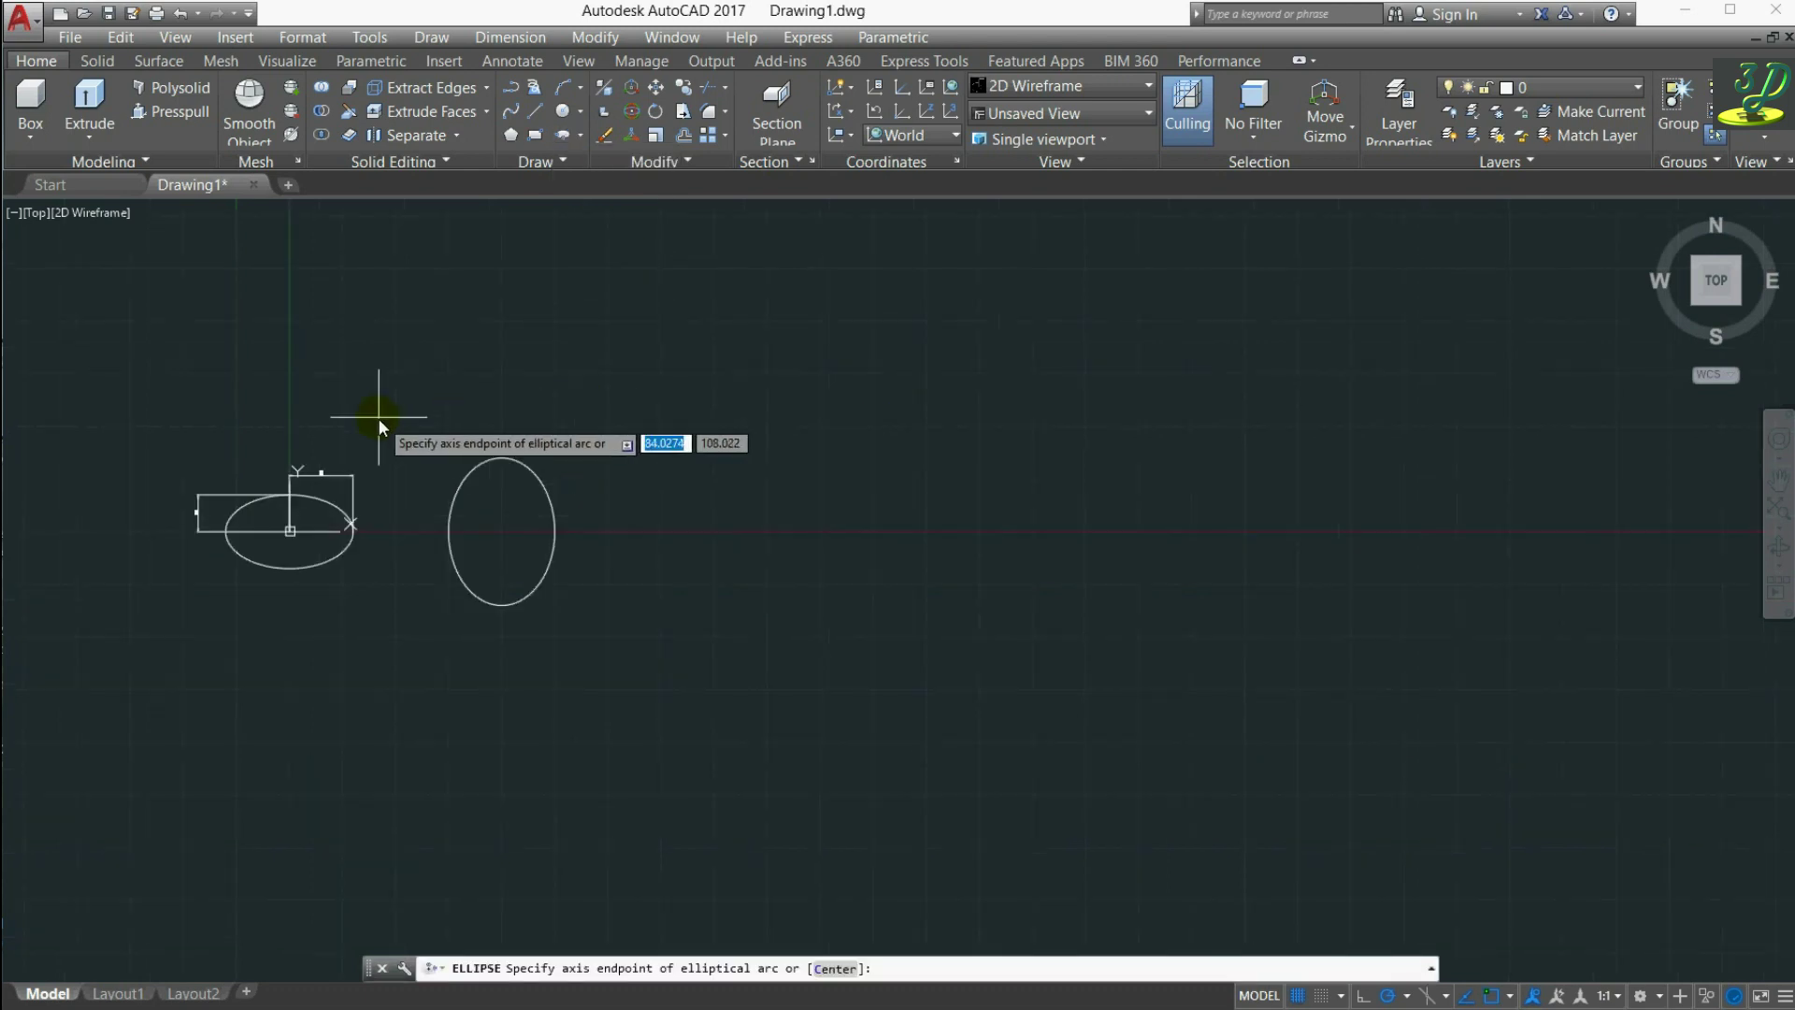
scroll(721, 530, up, 3)
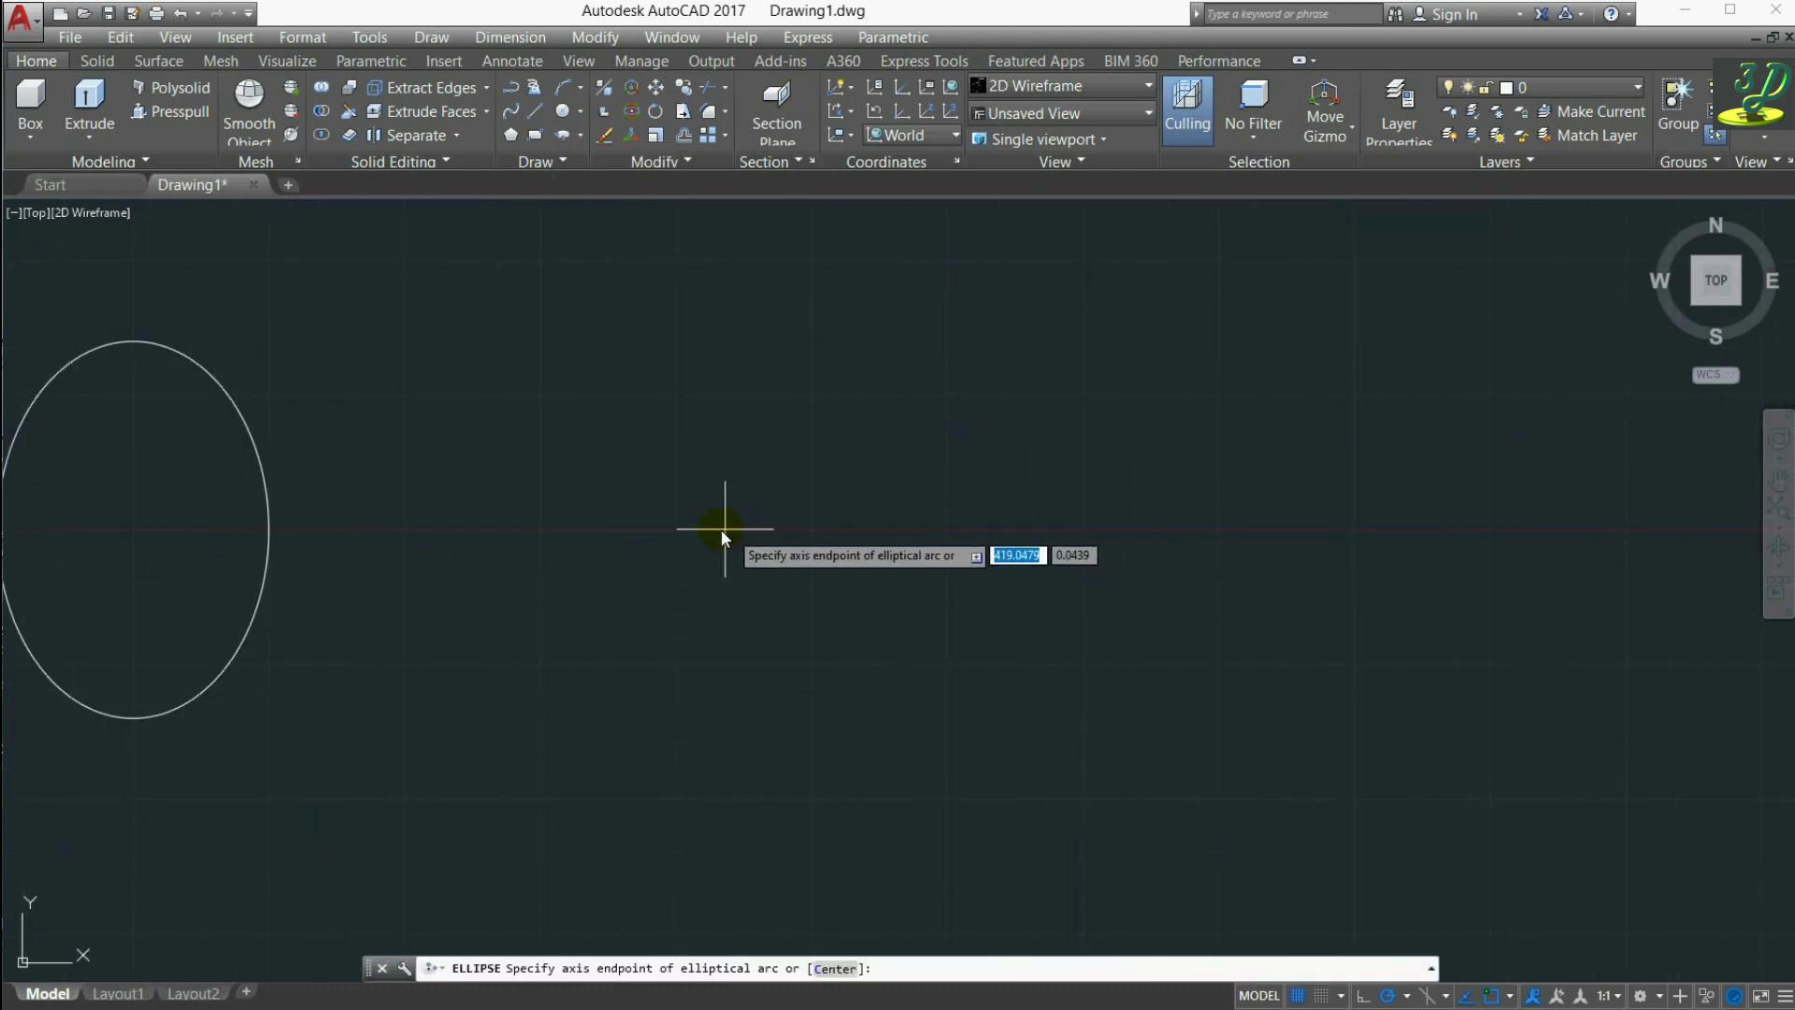
click(541, 530)
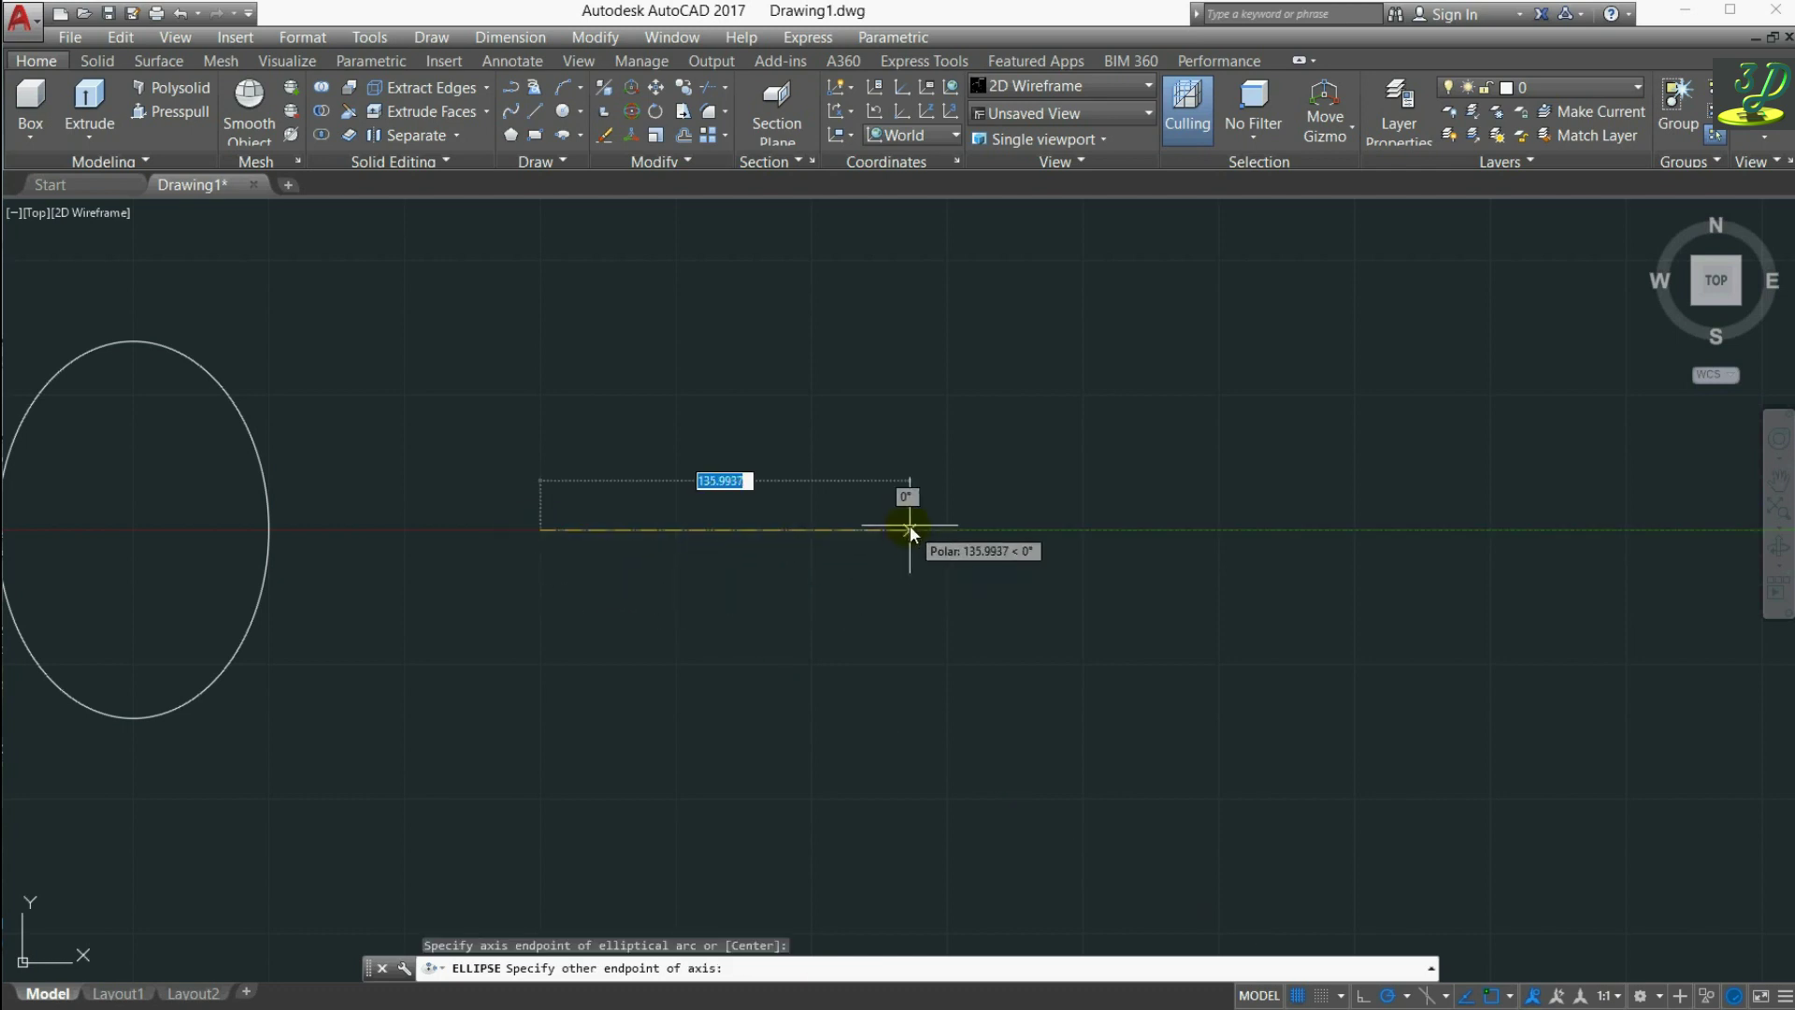
text(120)
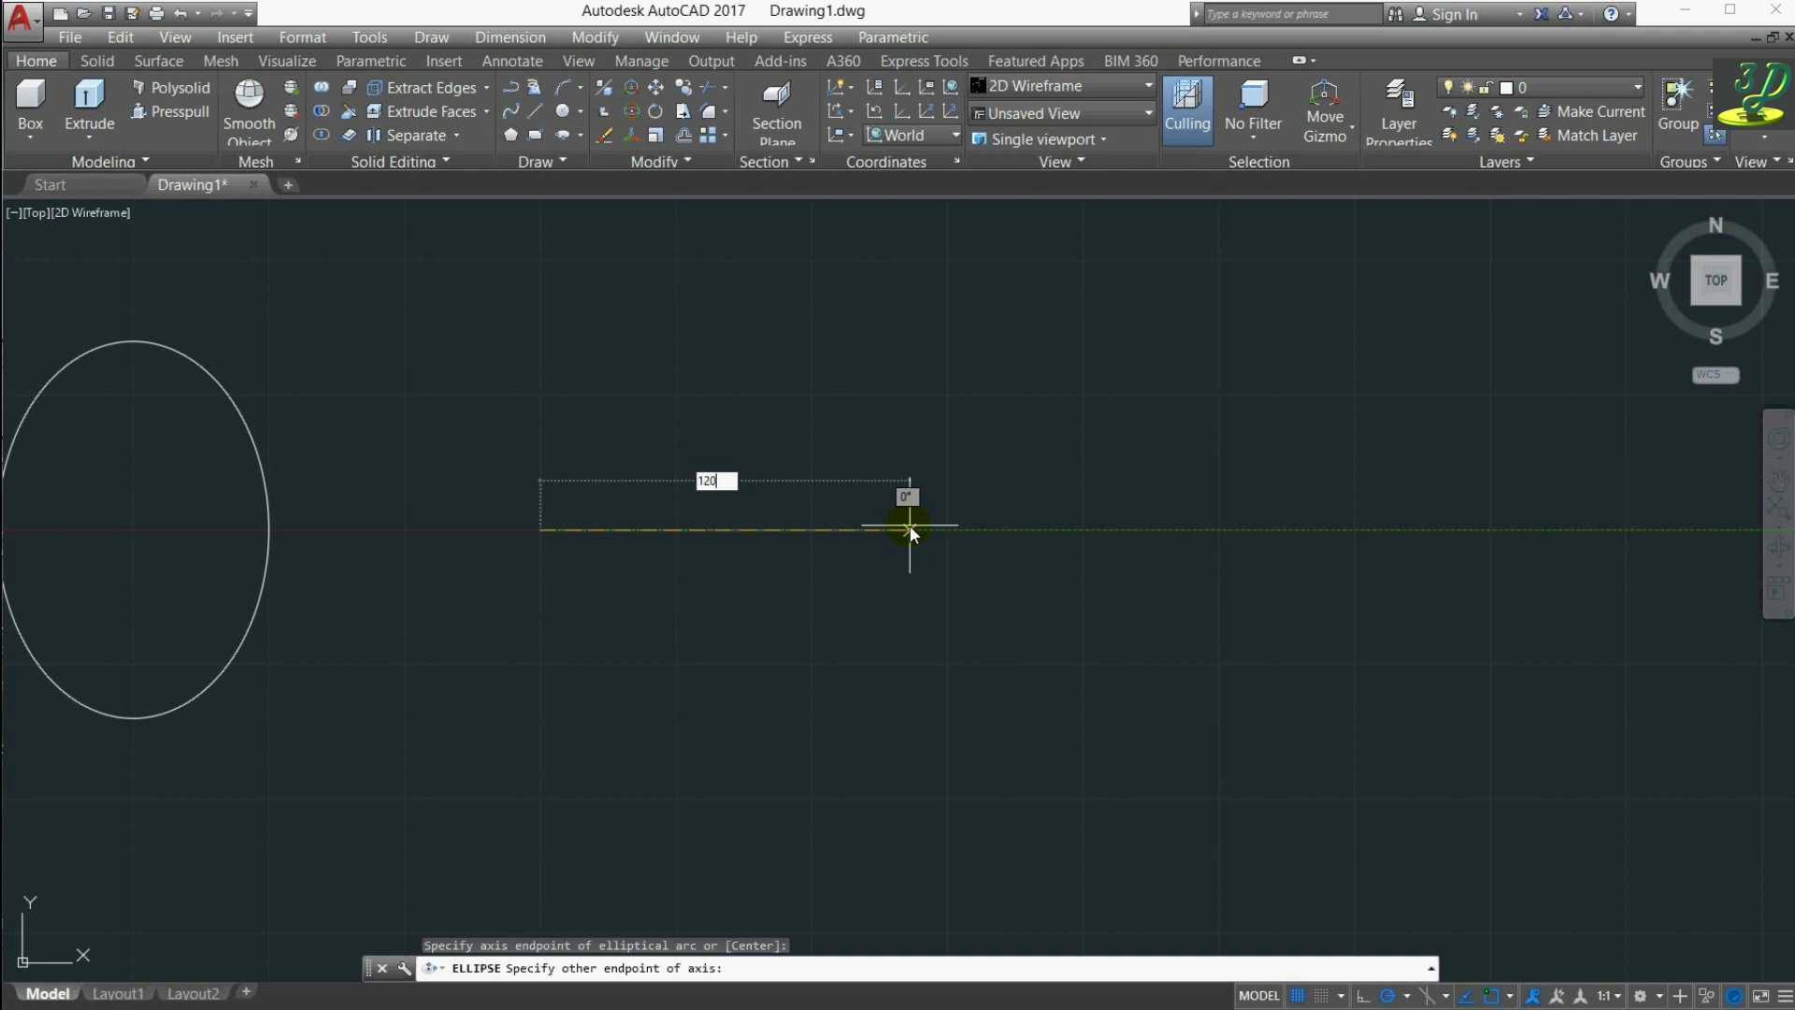
key(Return)
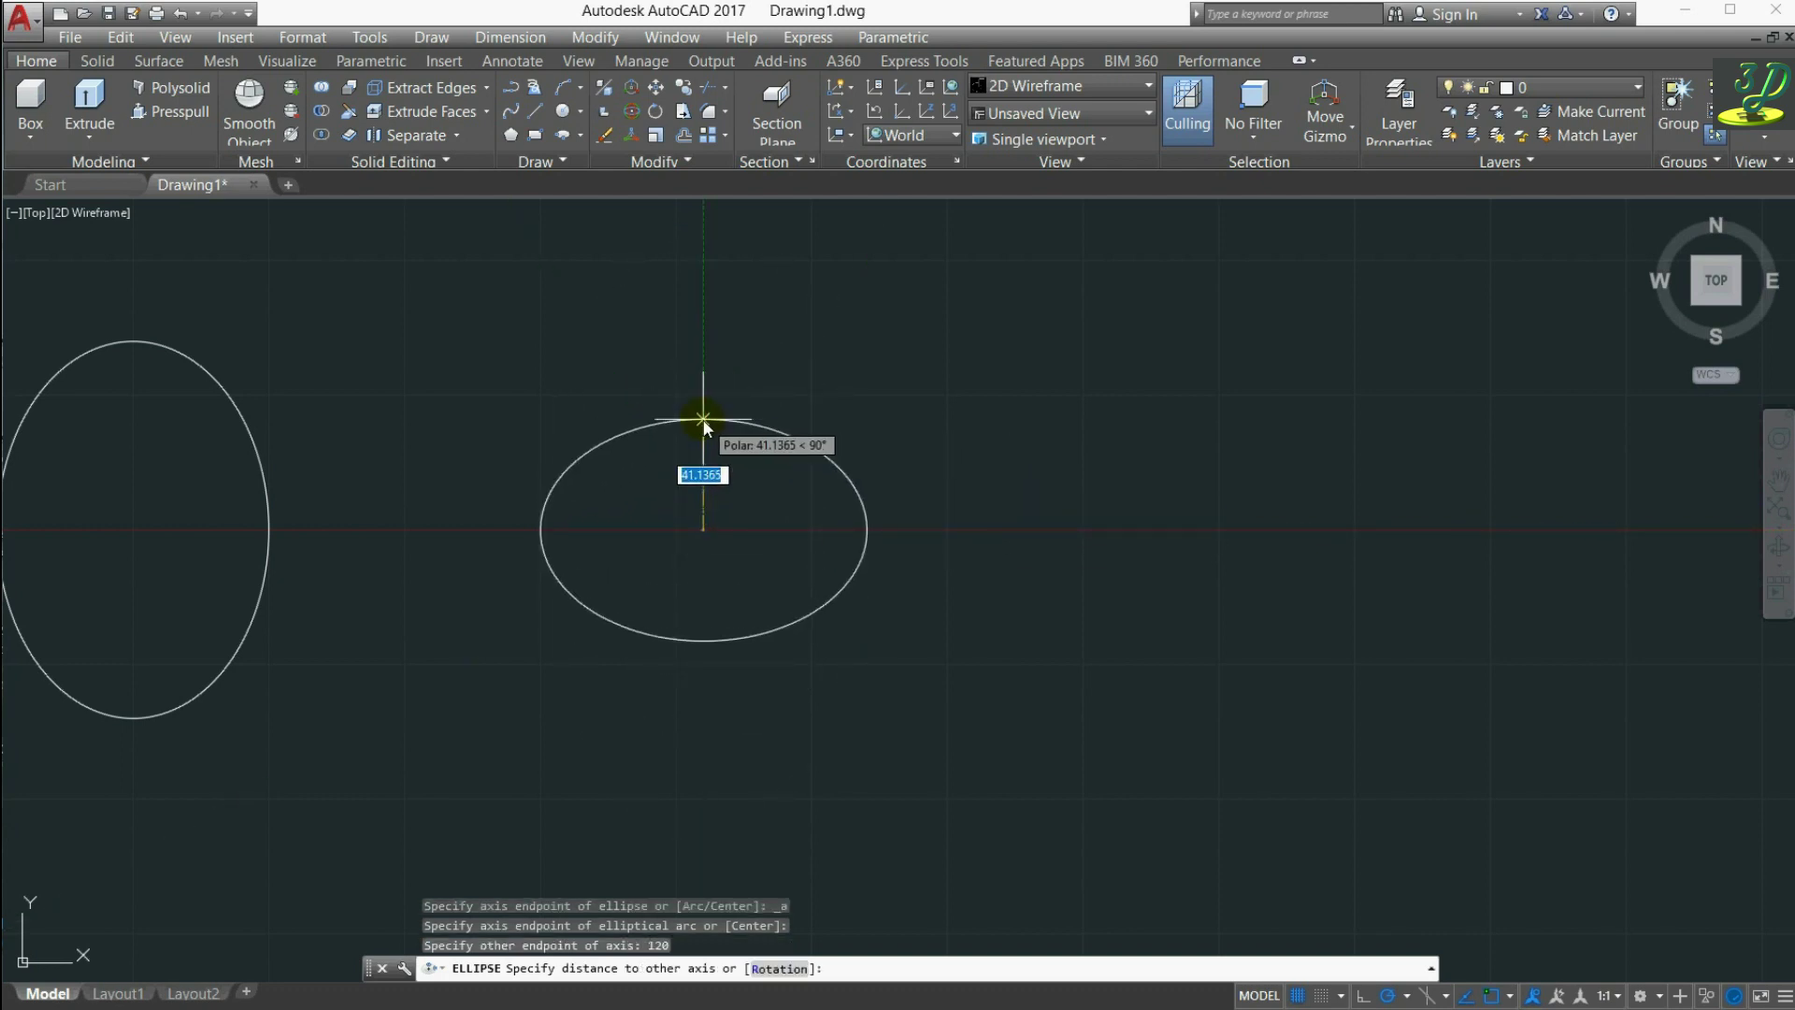
text(40)
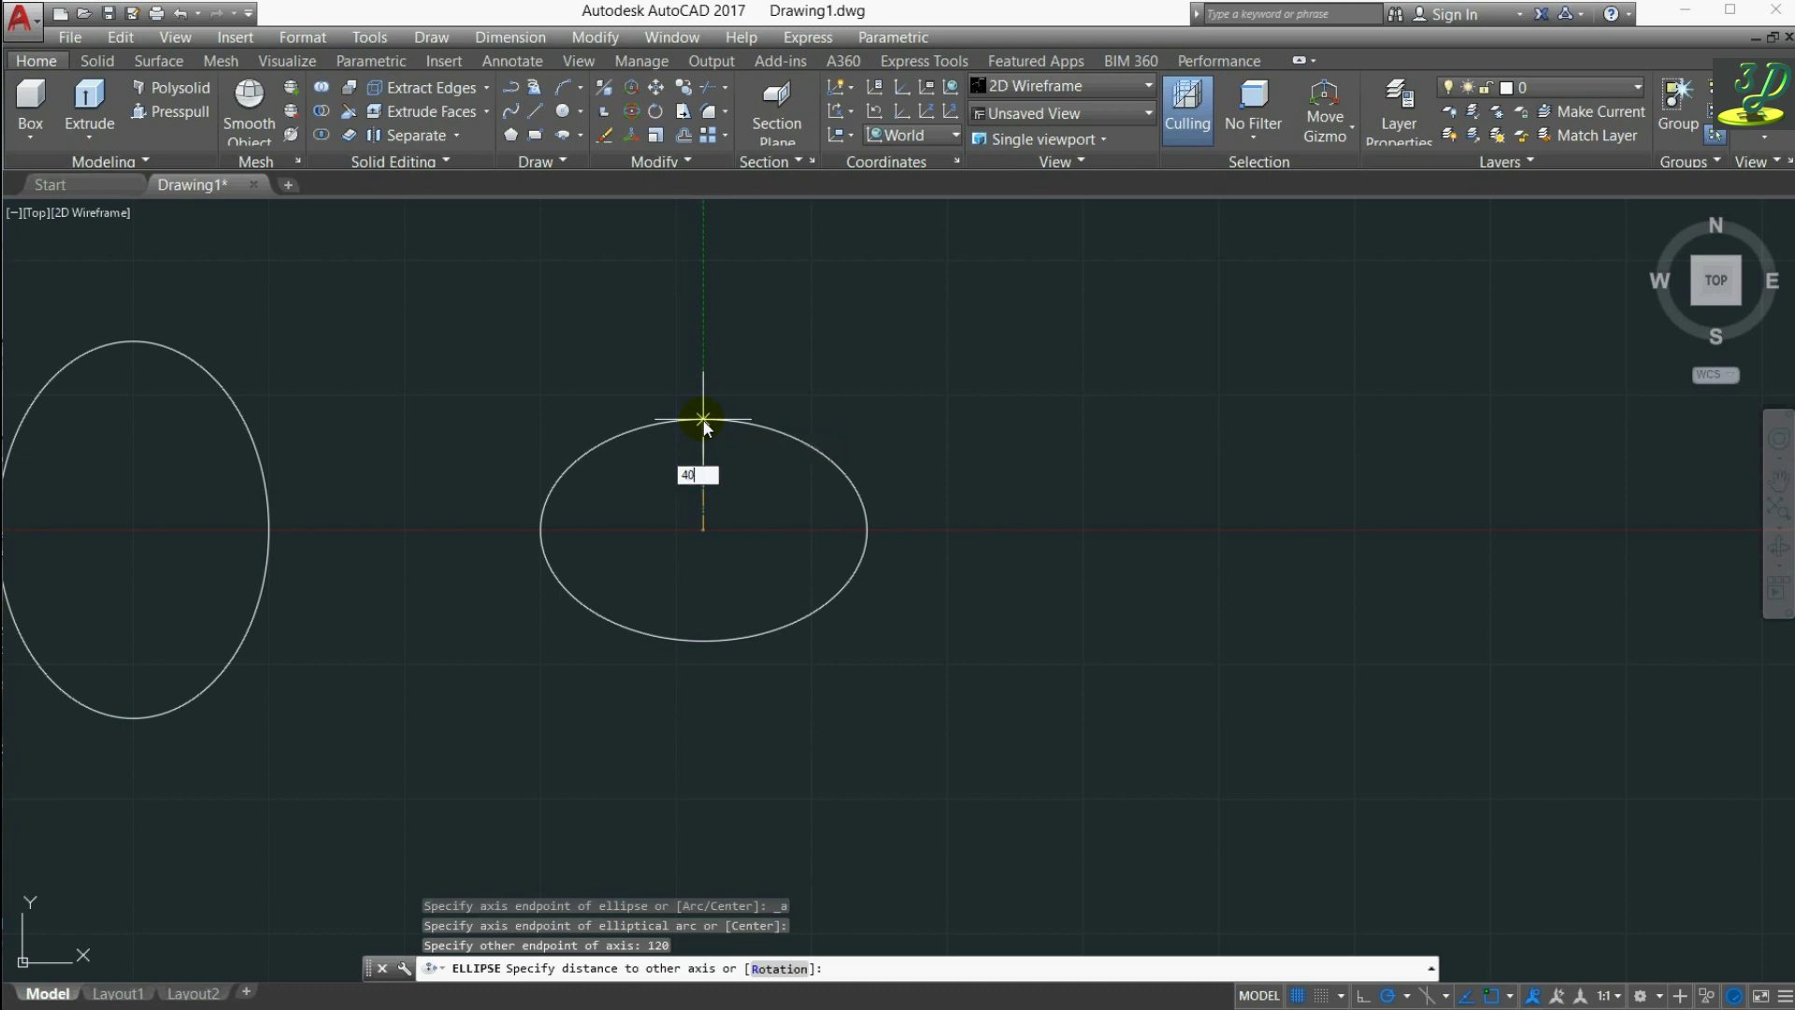
key(Return)
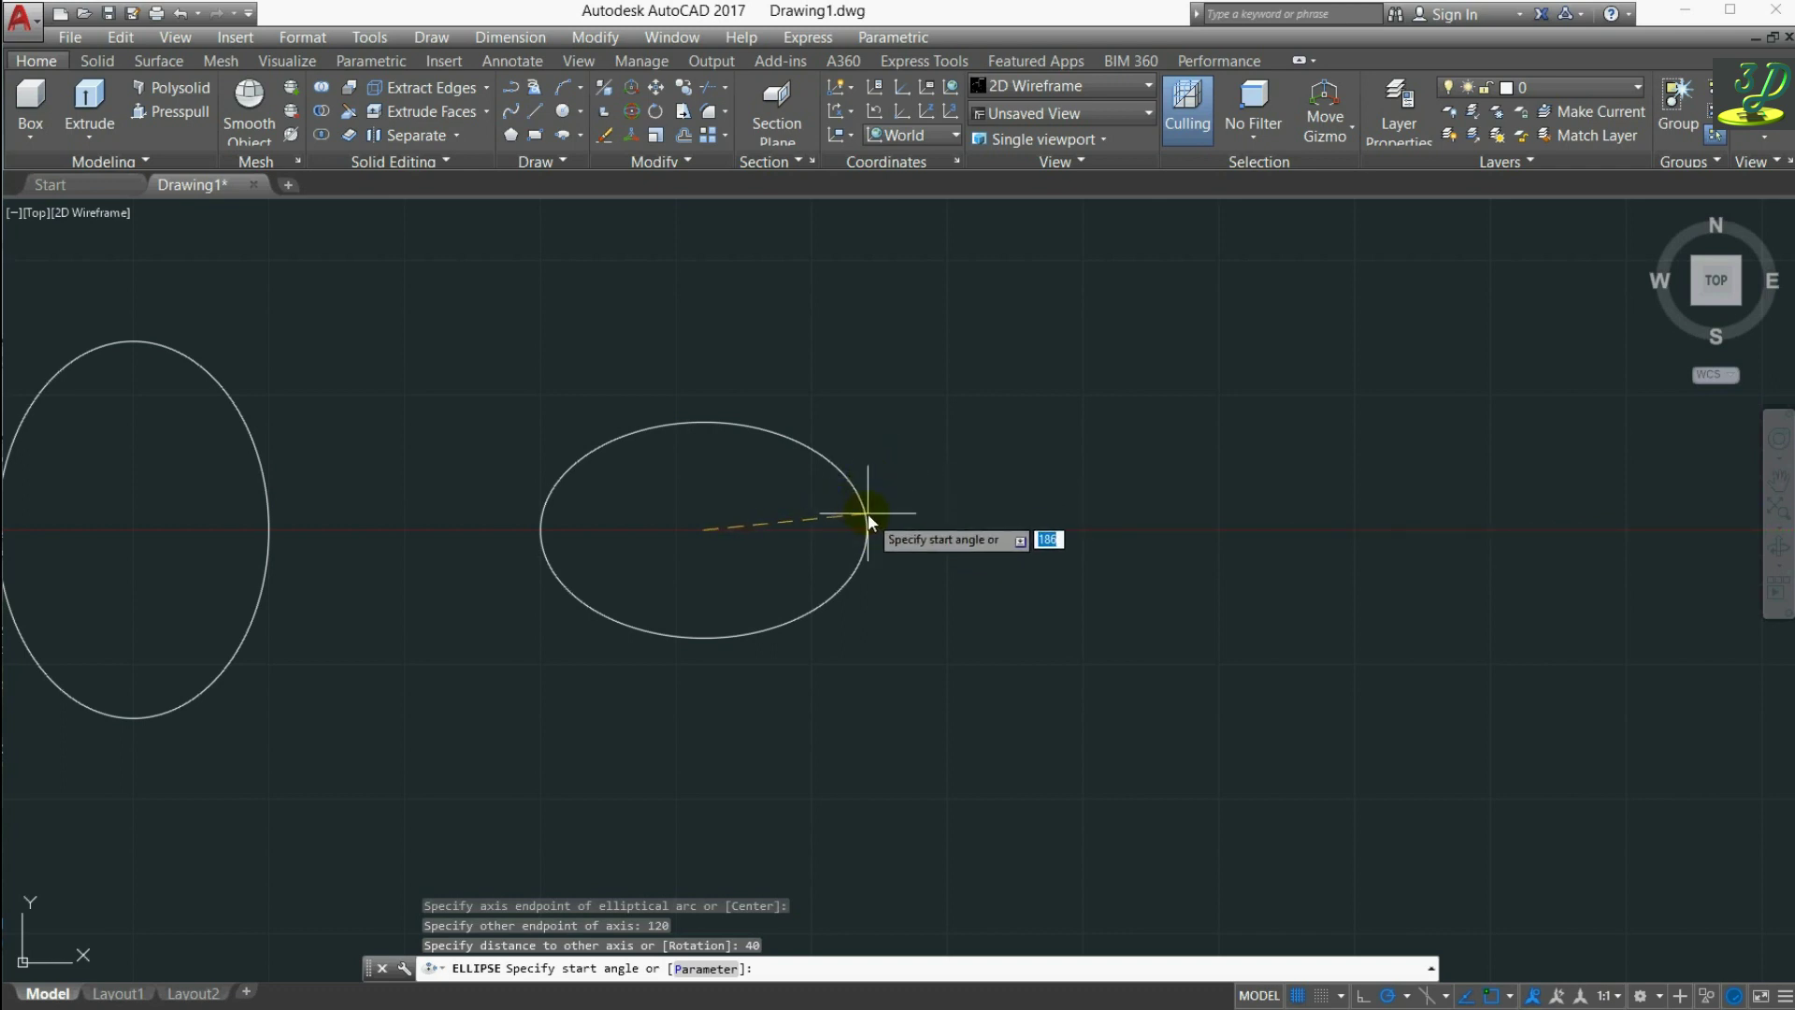
Step: Give the elliptical arc a 10° start angle and 135° end angle
text(10)
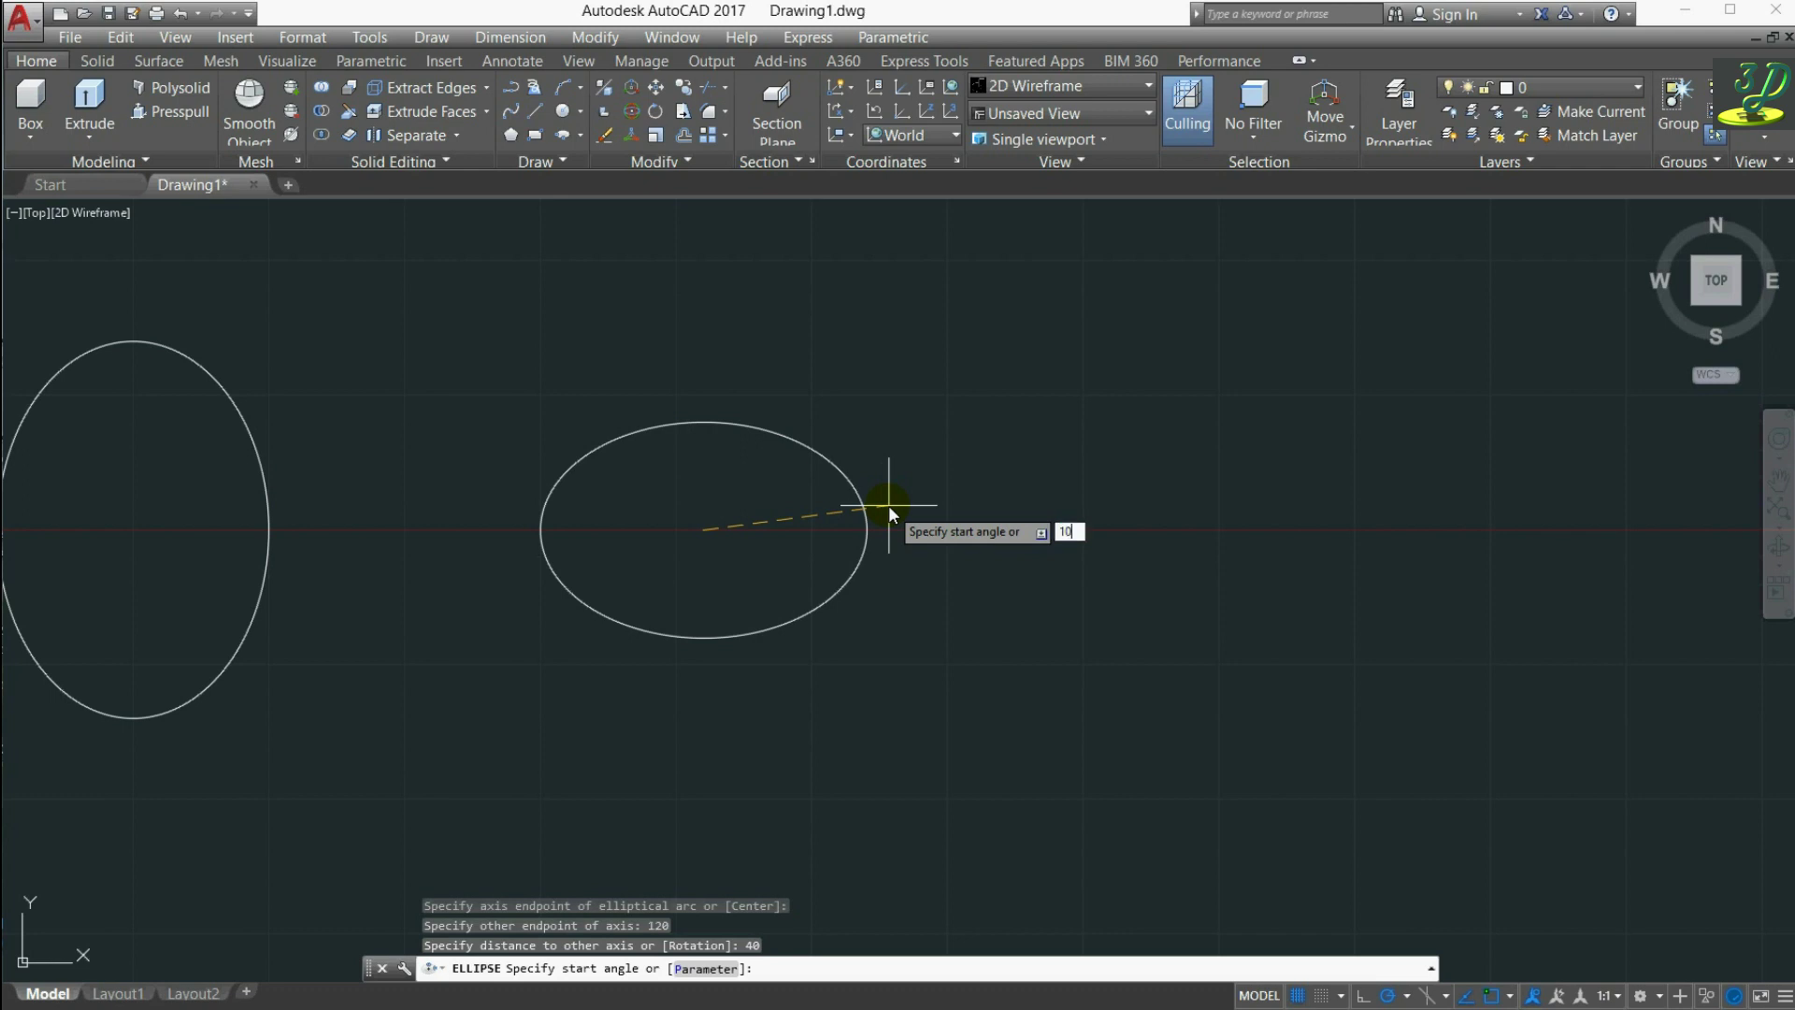
key(Return)
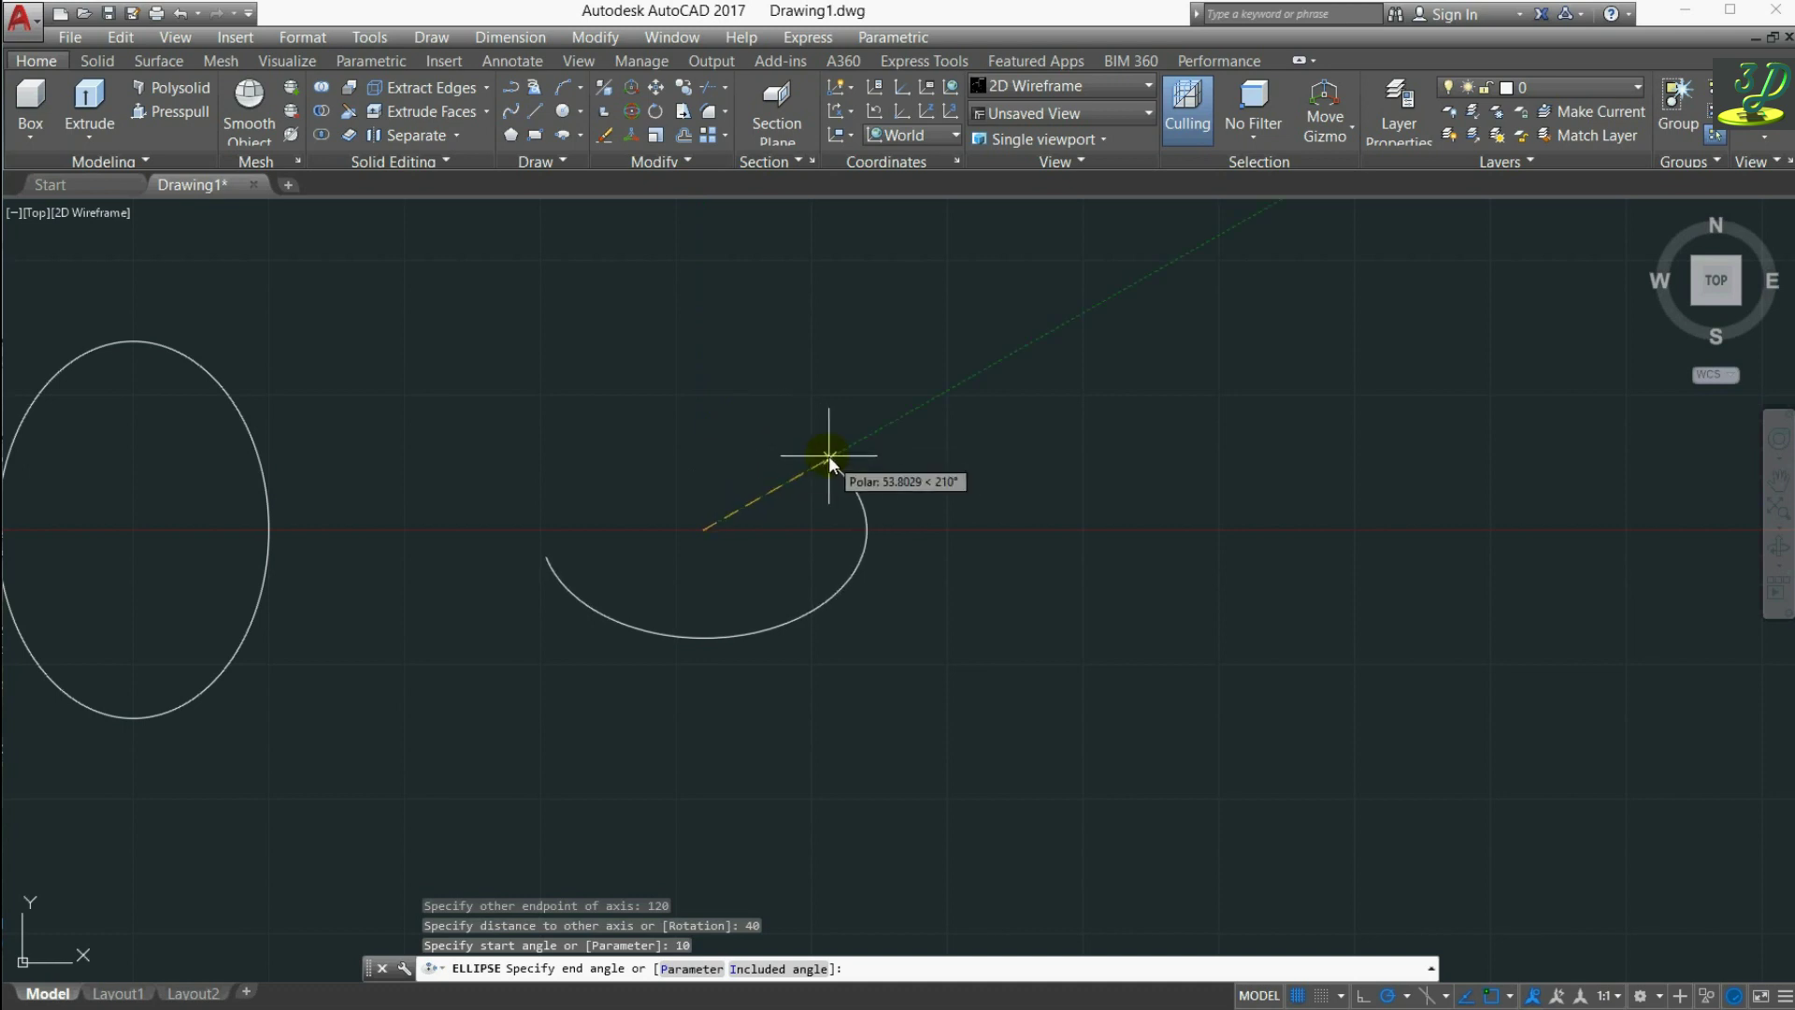
text(135)
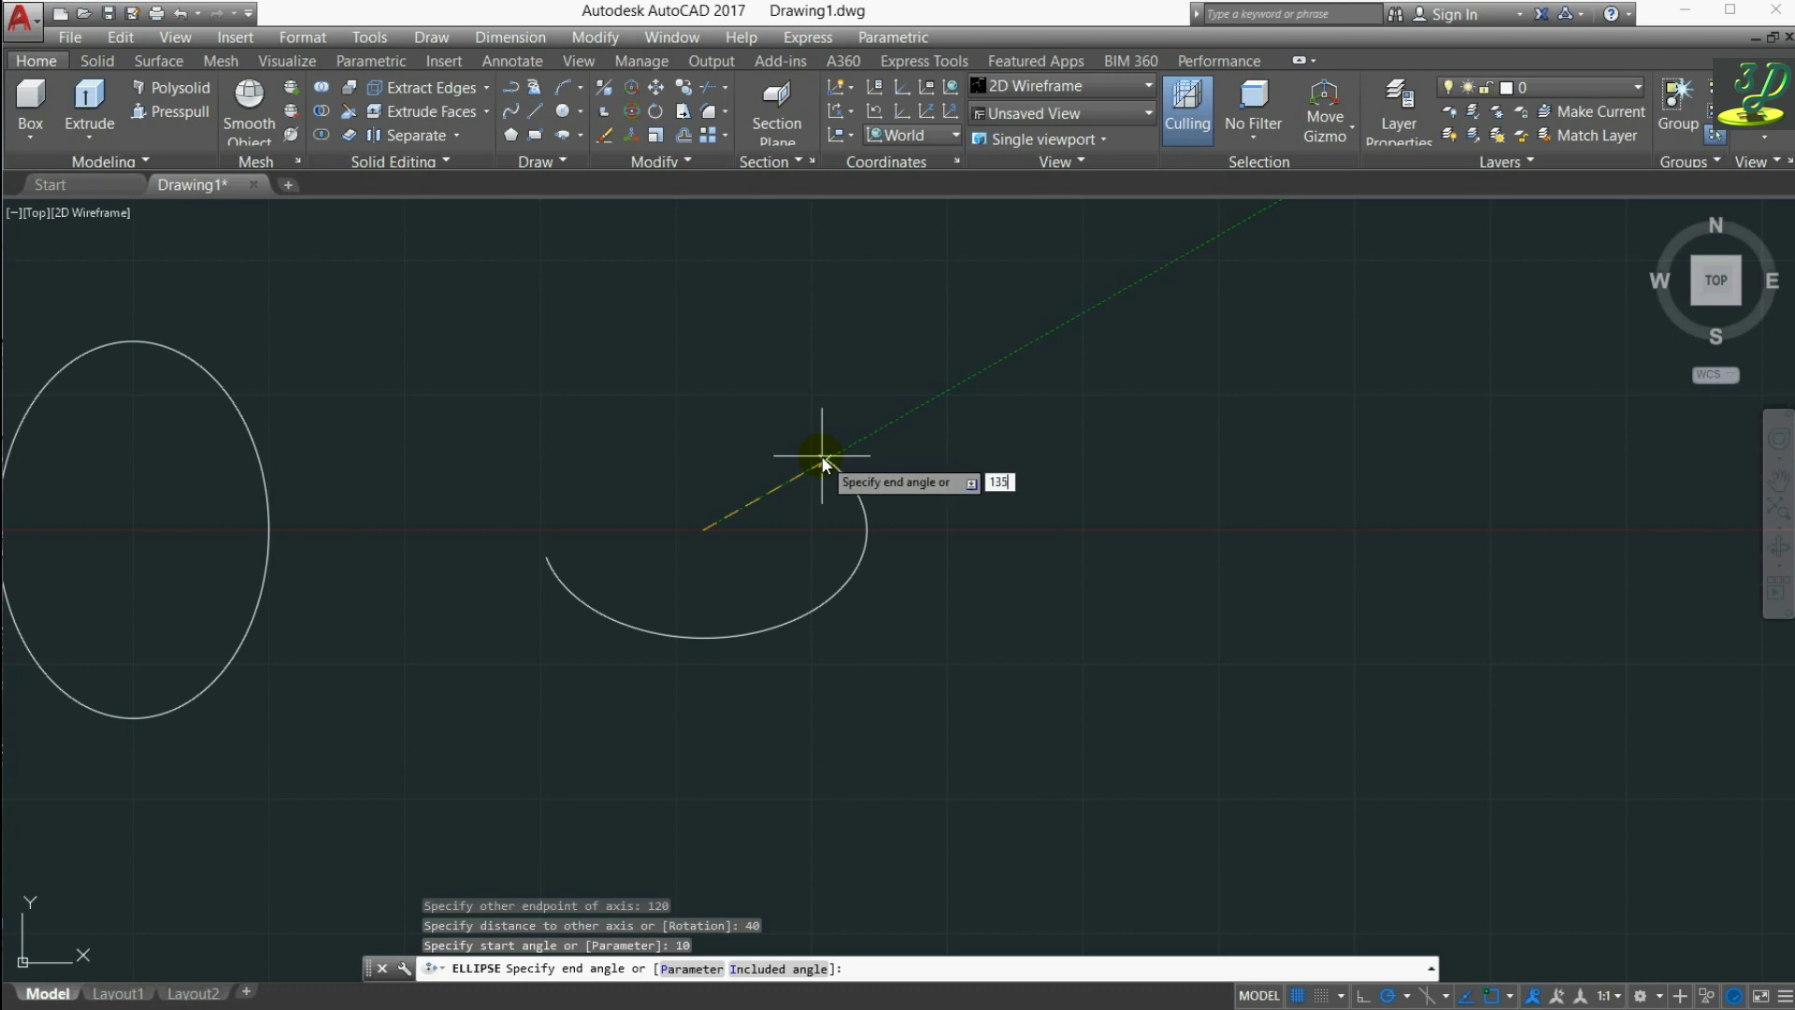
key(Return)
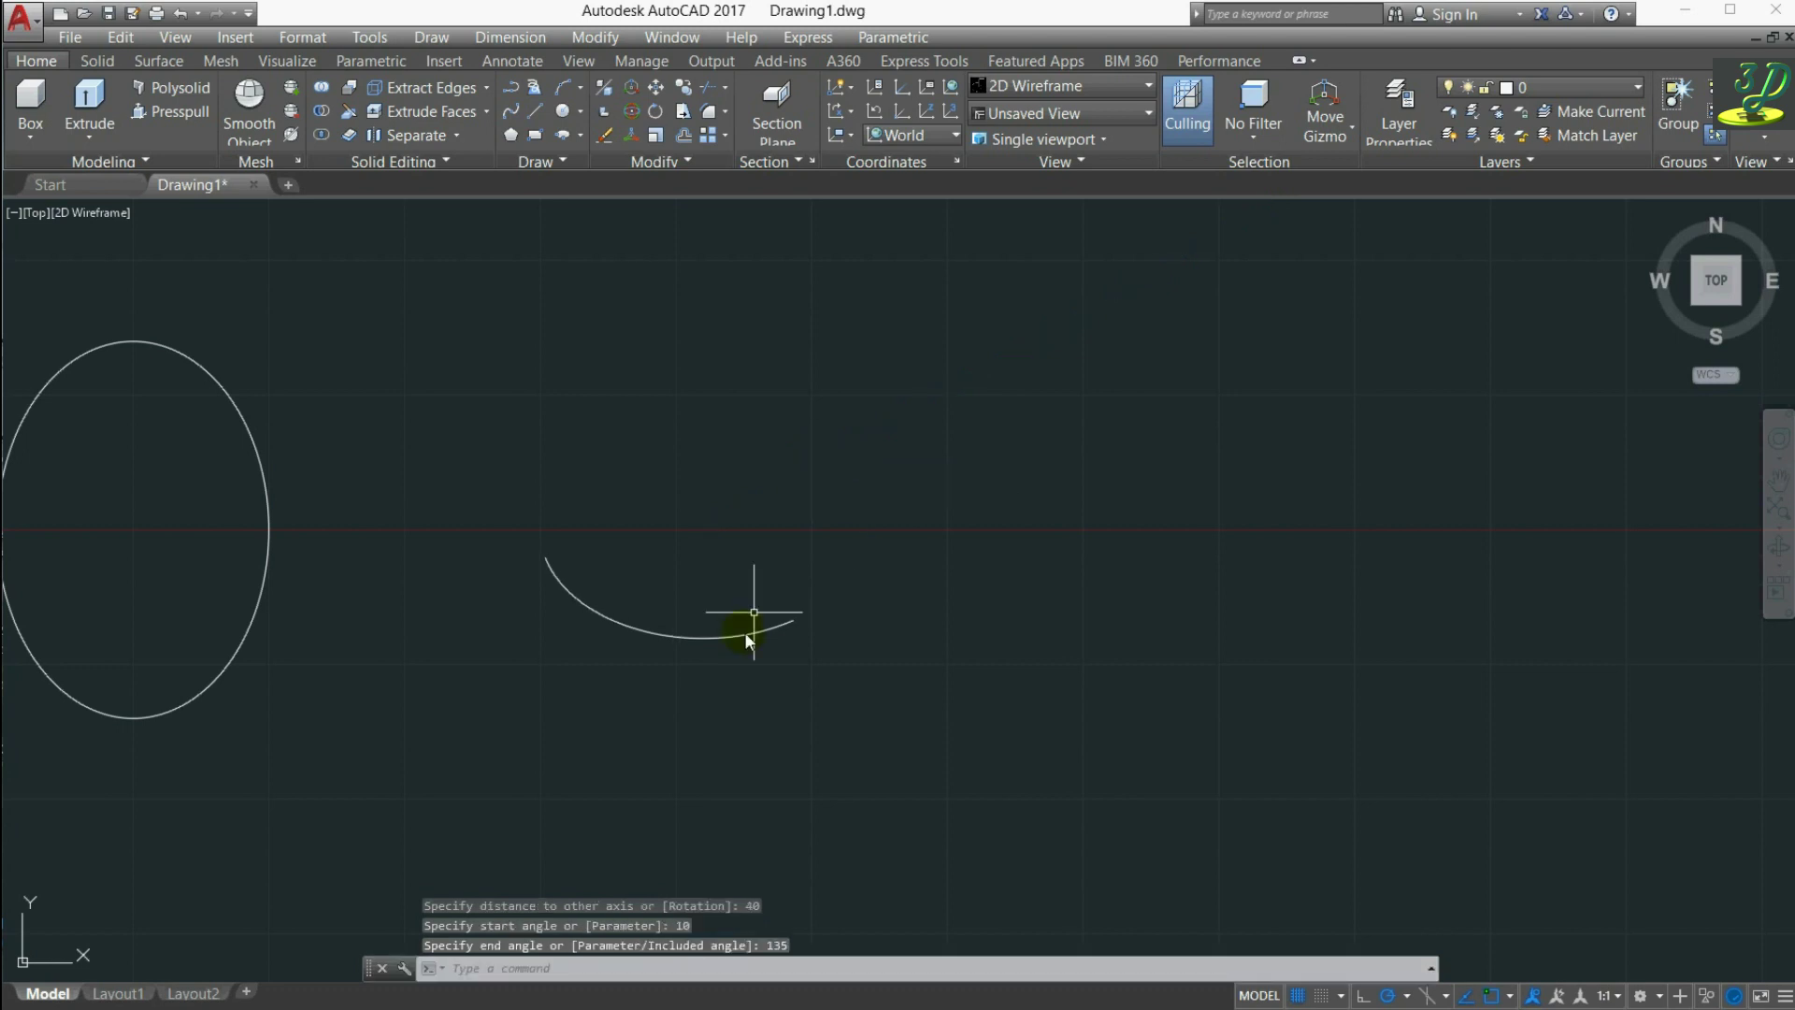
Step: Stretch the elliptical arc's end grip by 60, then deselect it and zoom out
click(738, 636)
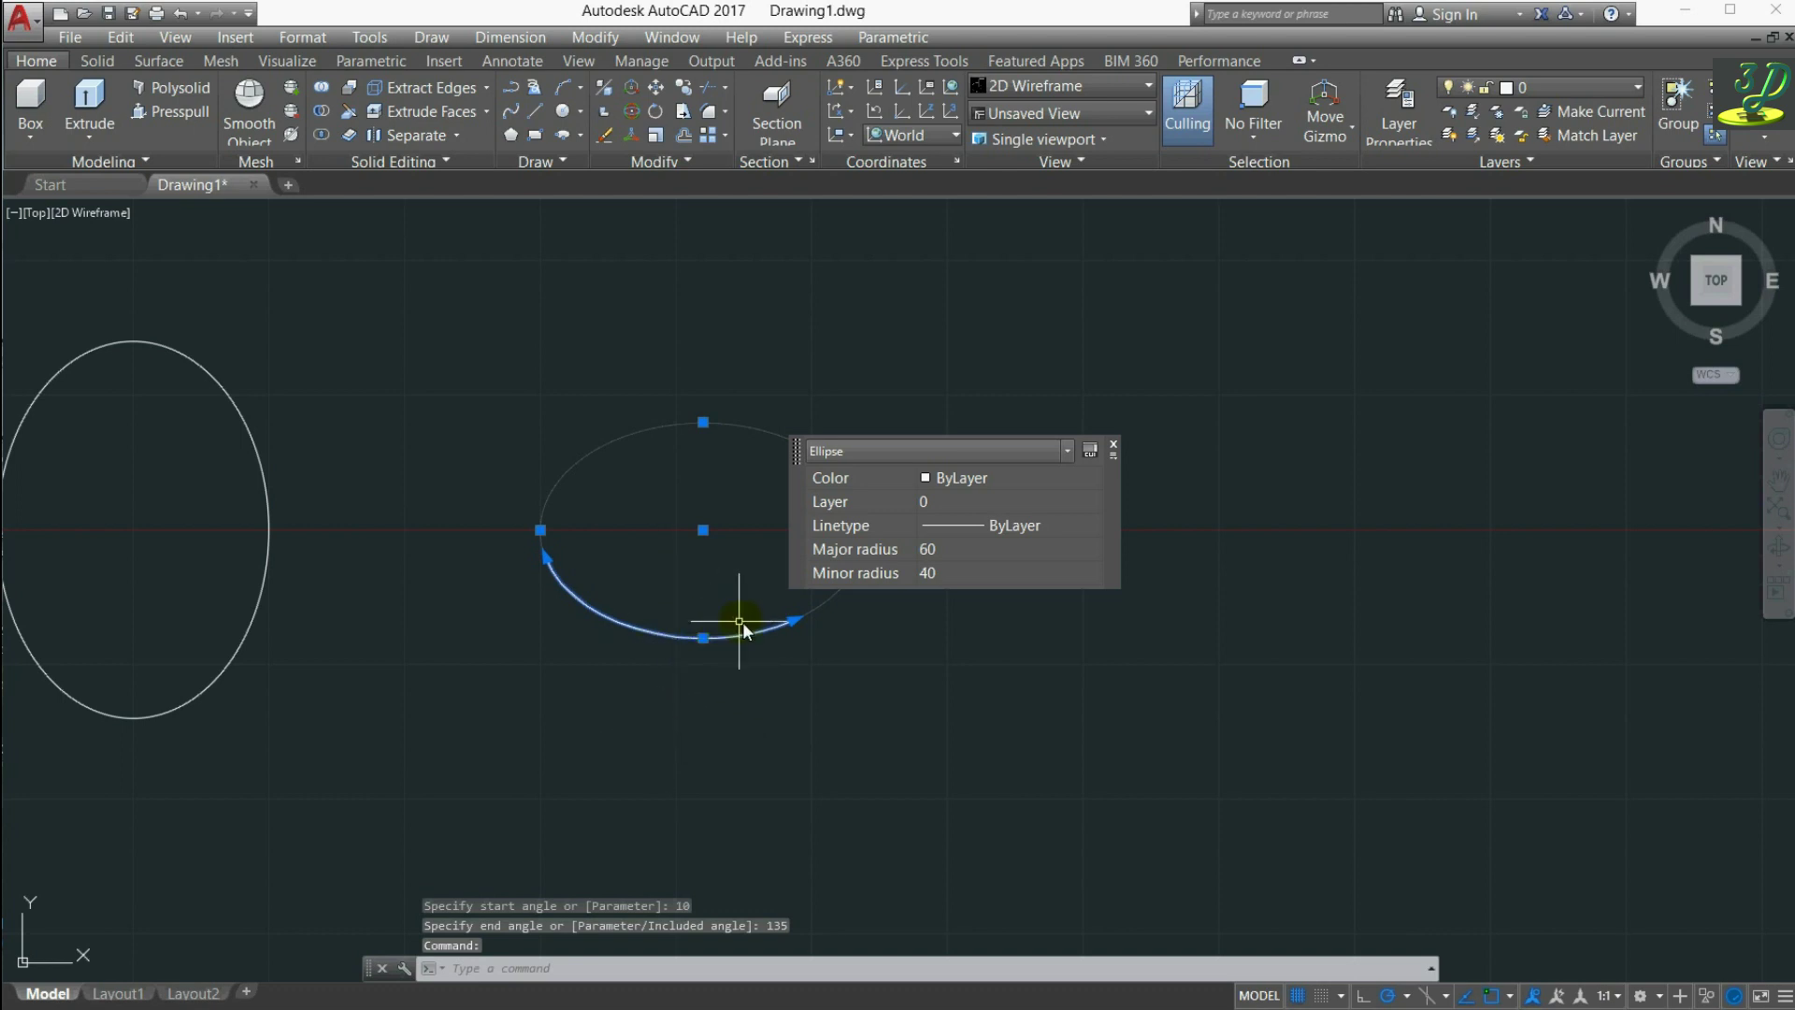
click(794, 621)
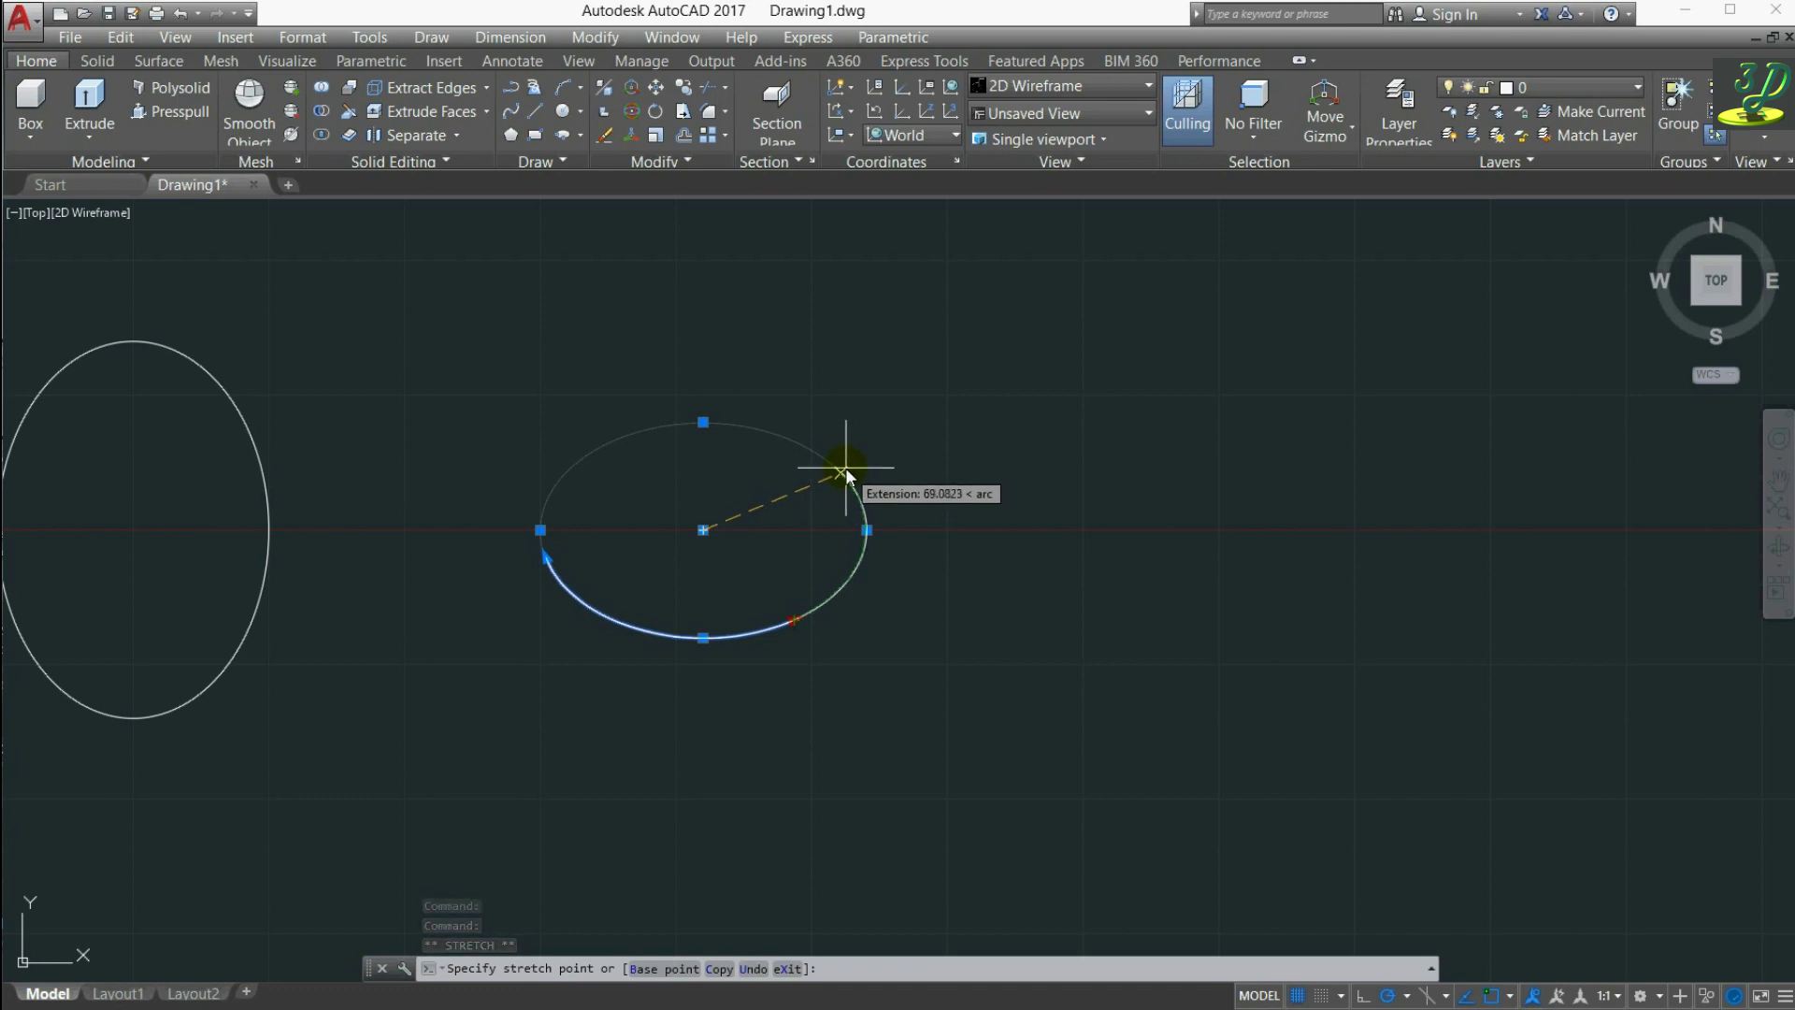
text(6)
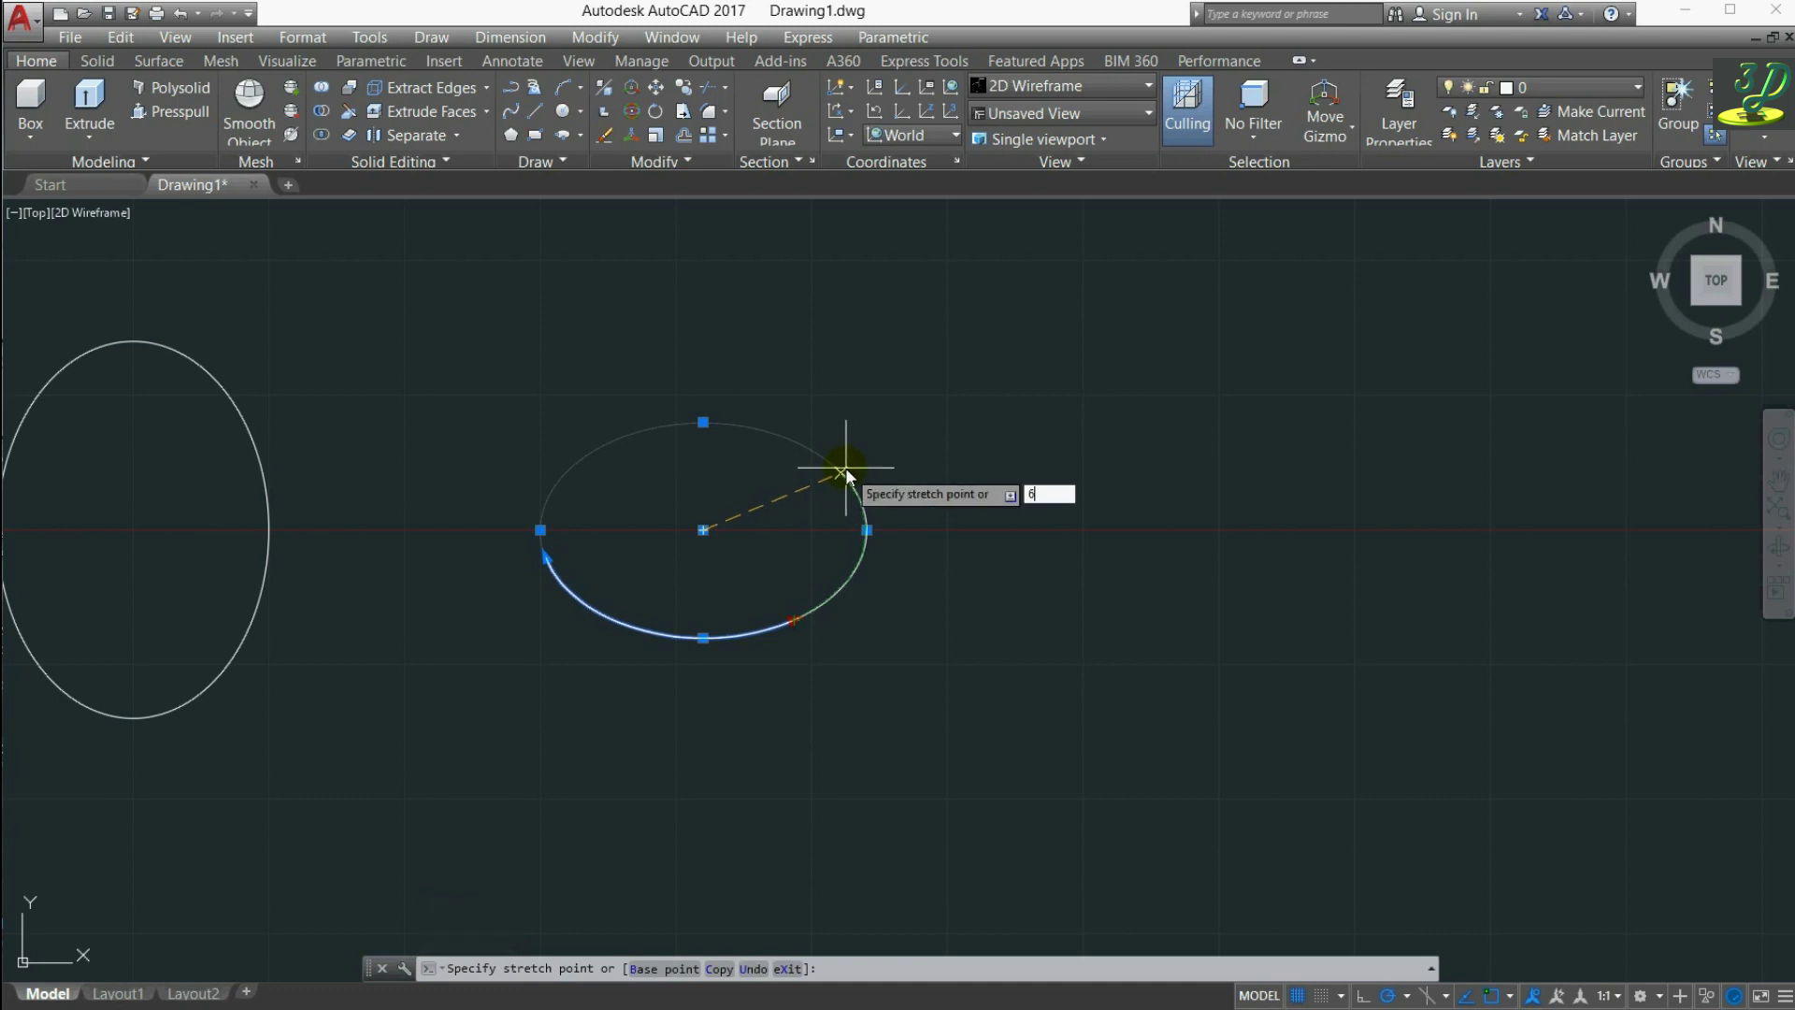
text(0)
key(Return)
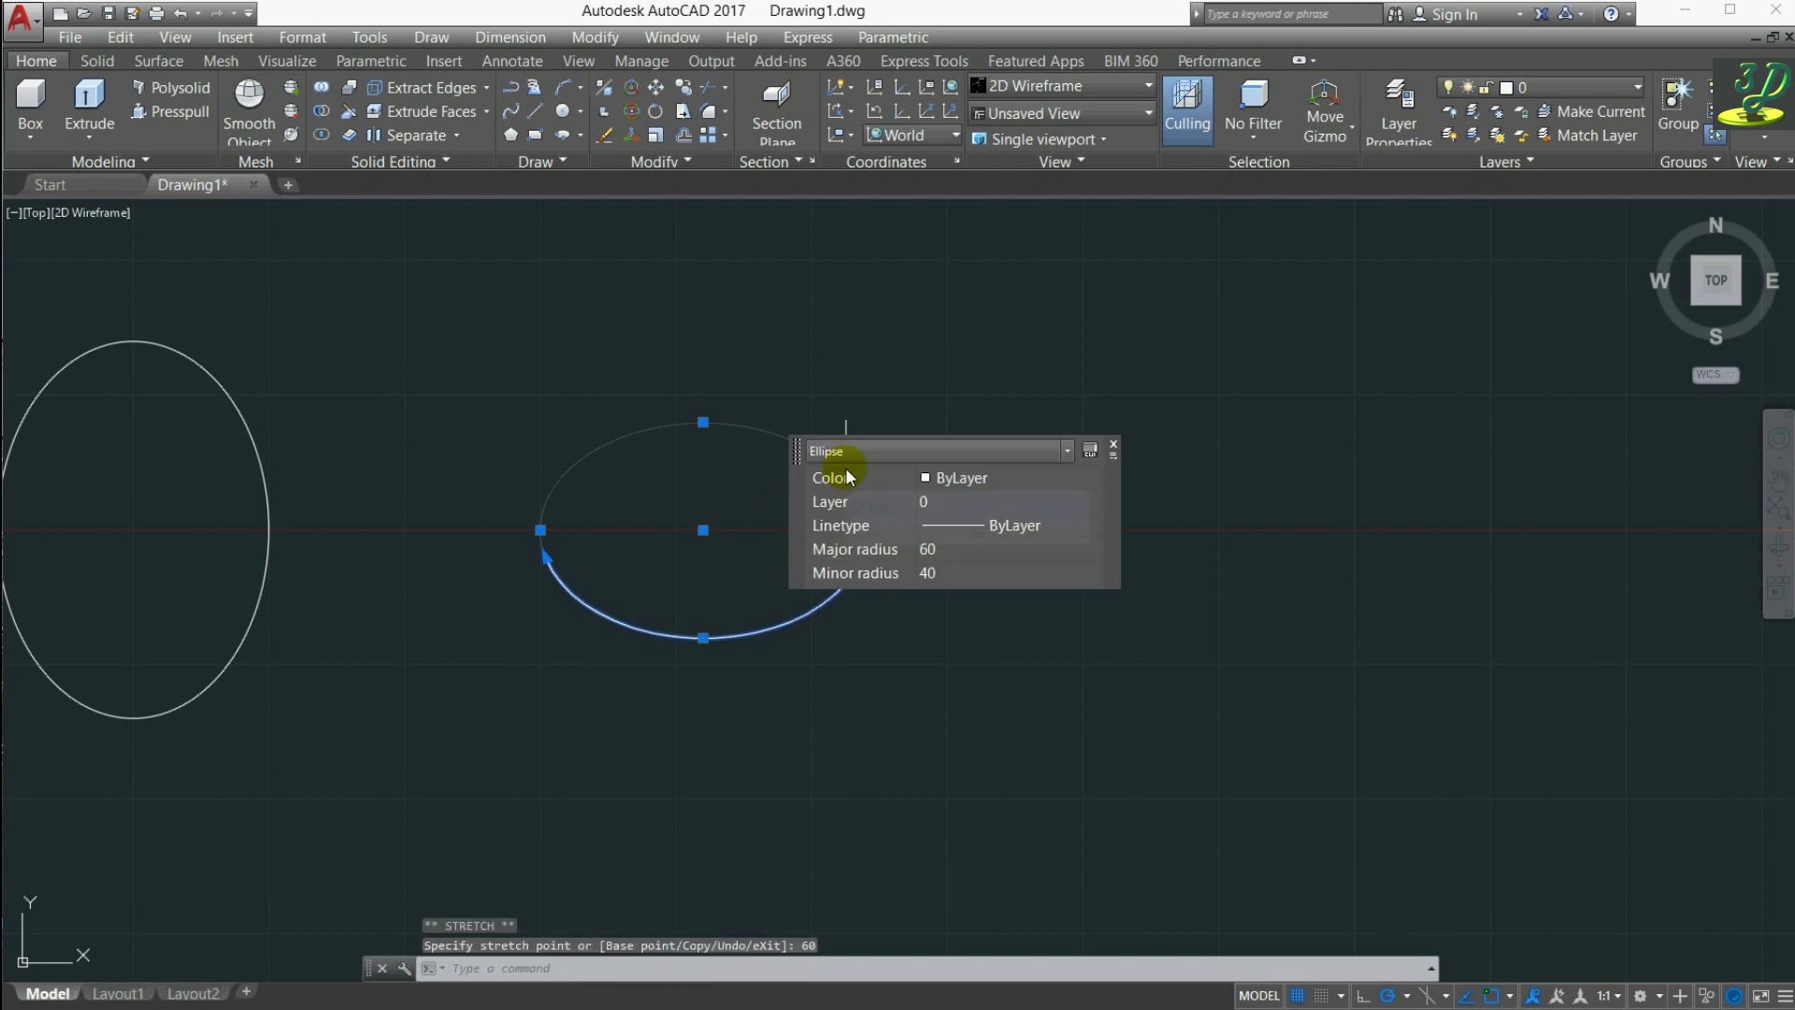
click(1113, 444)
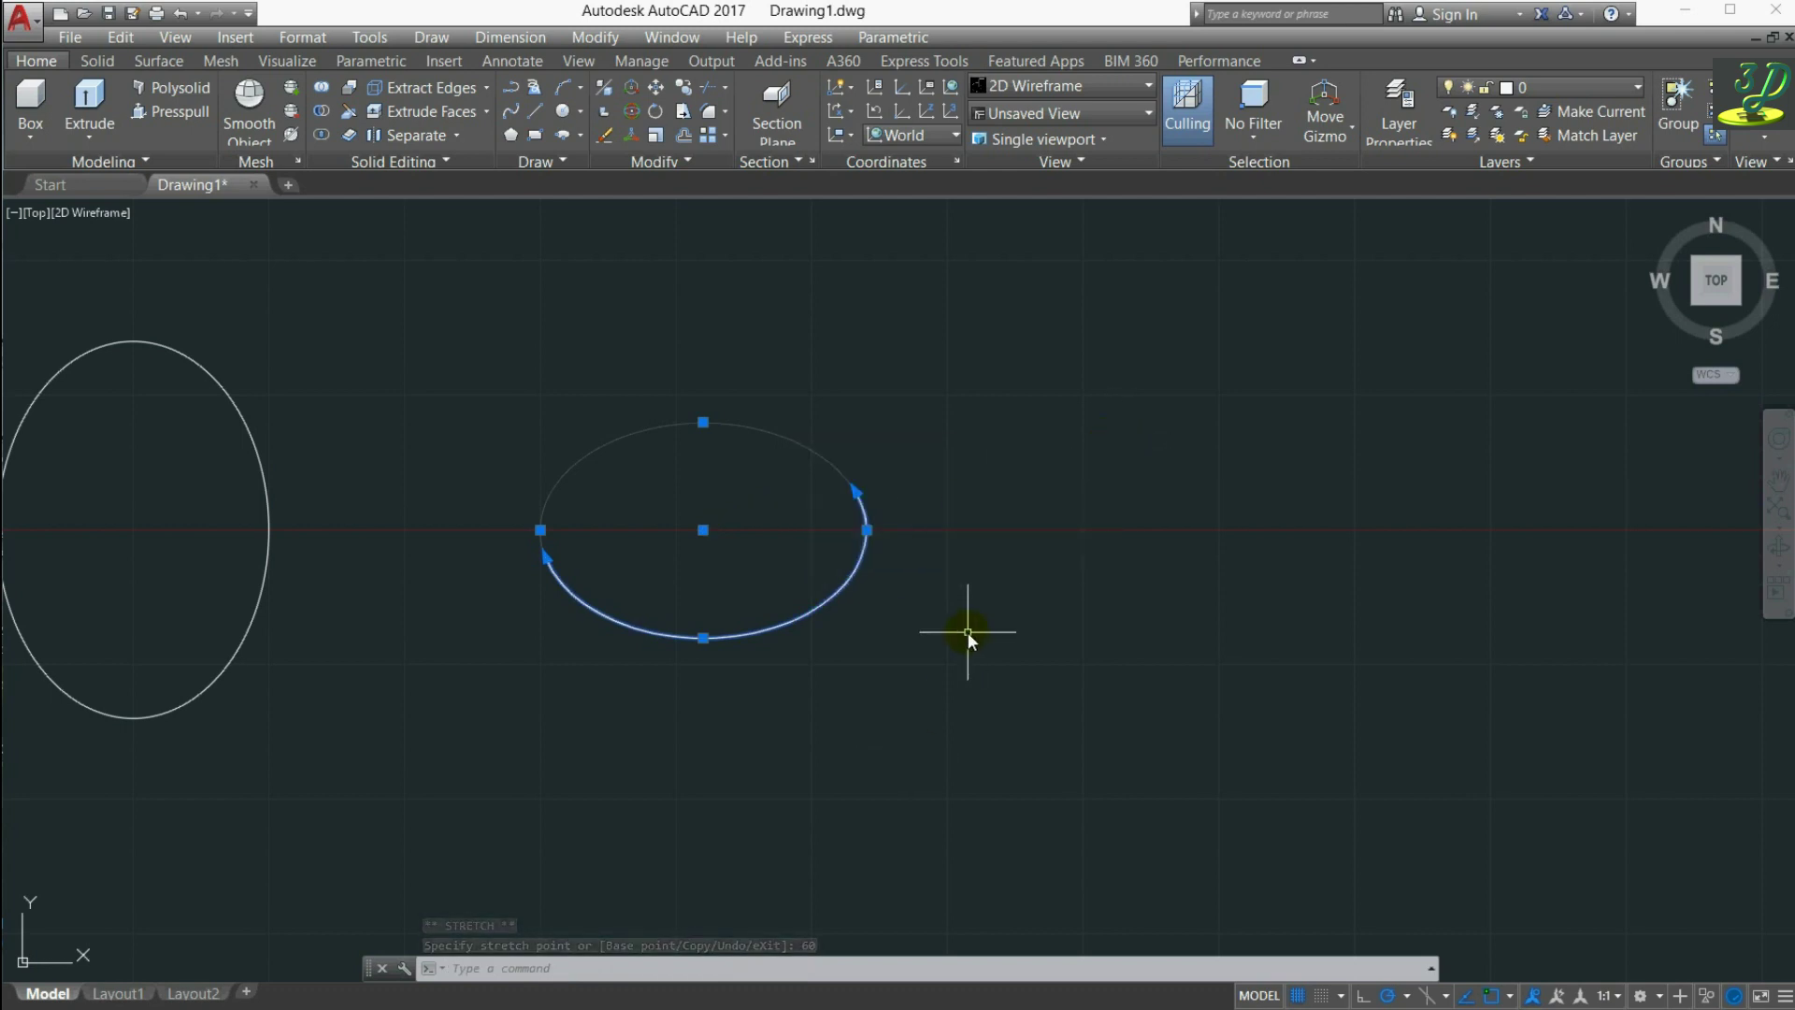
key(Escape)
key(Escape)
key(Escape)
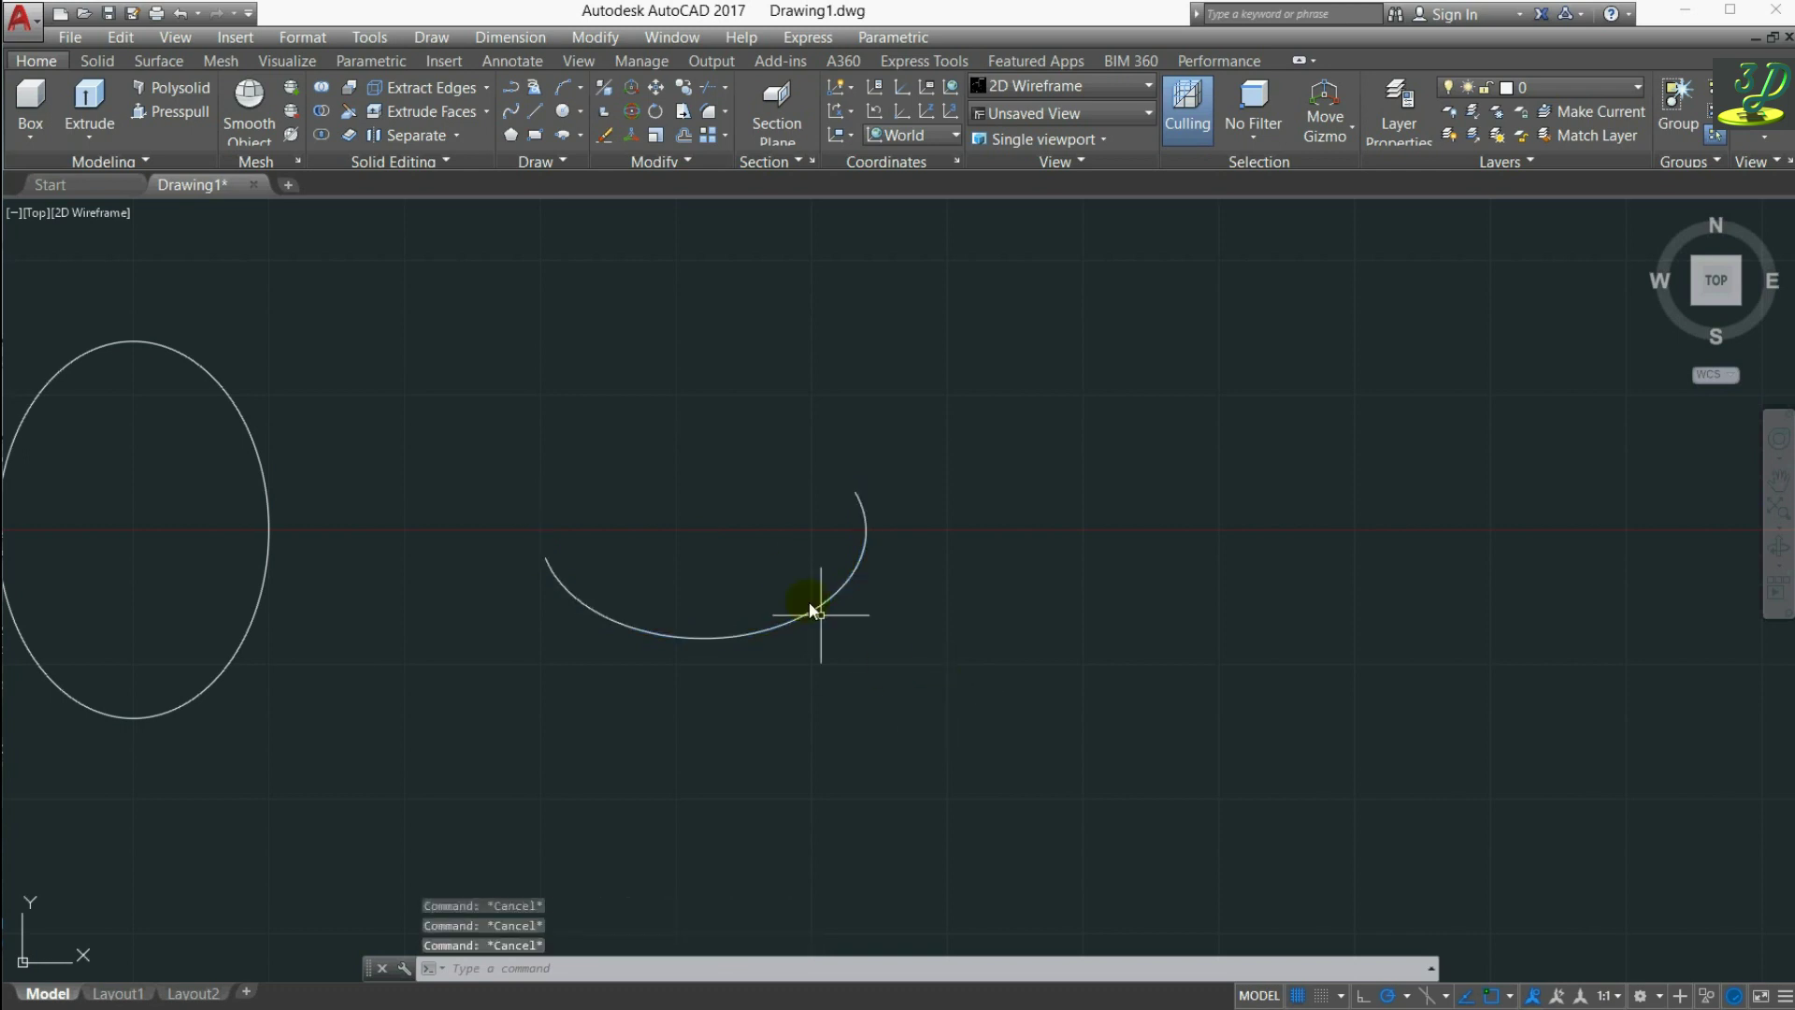
scroll(838, 600, down, 2)
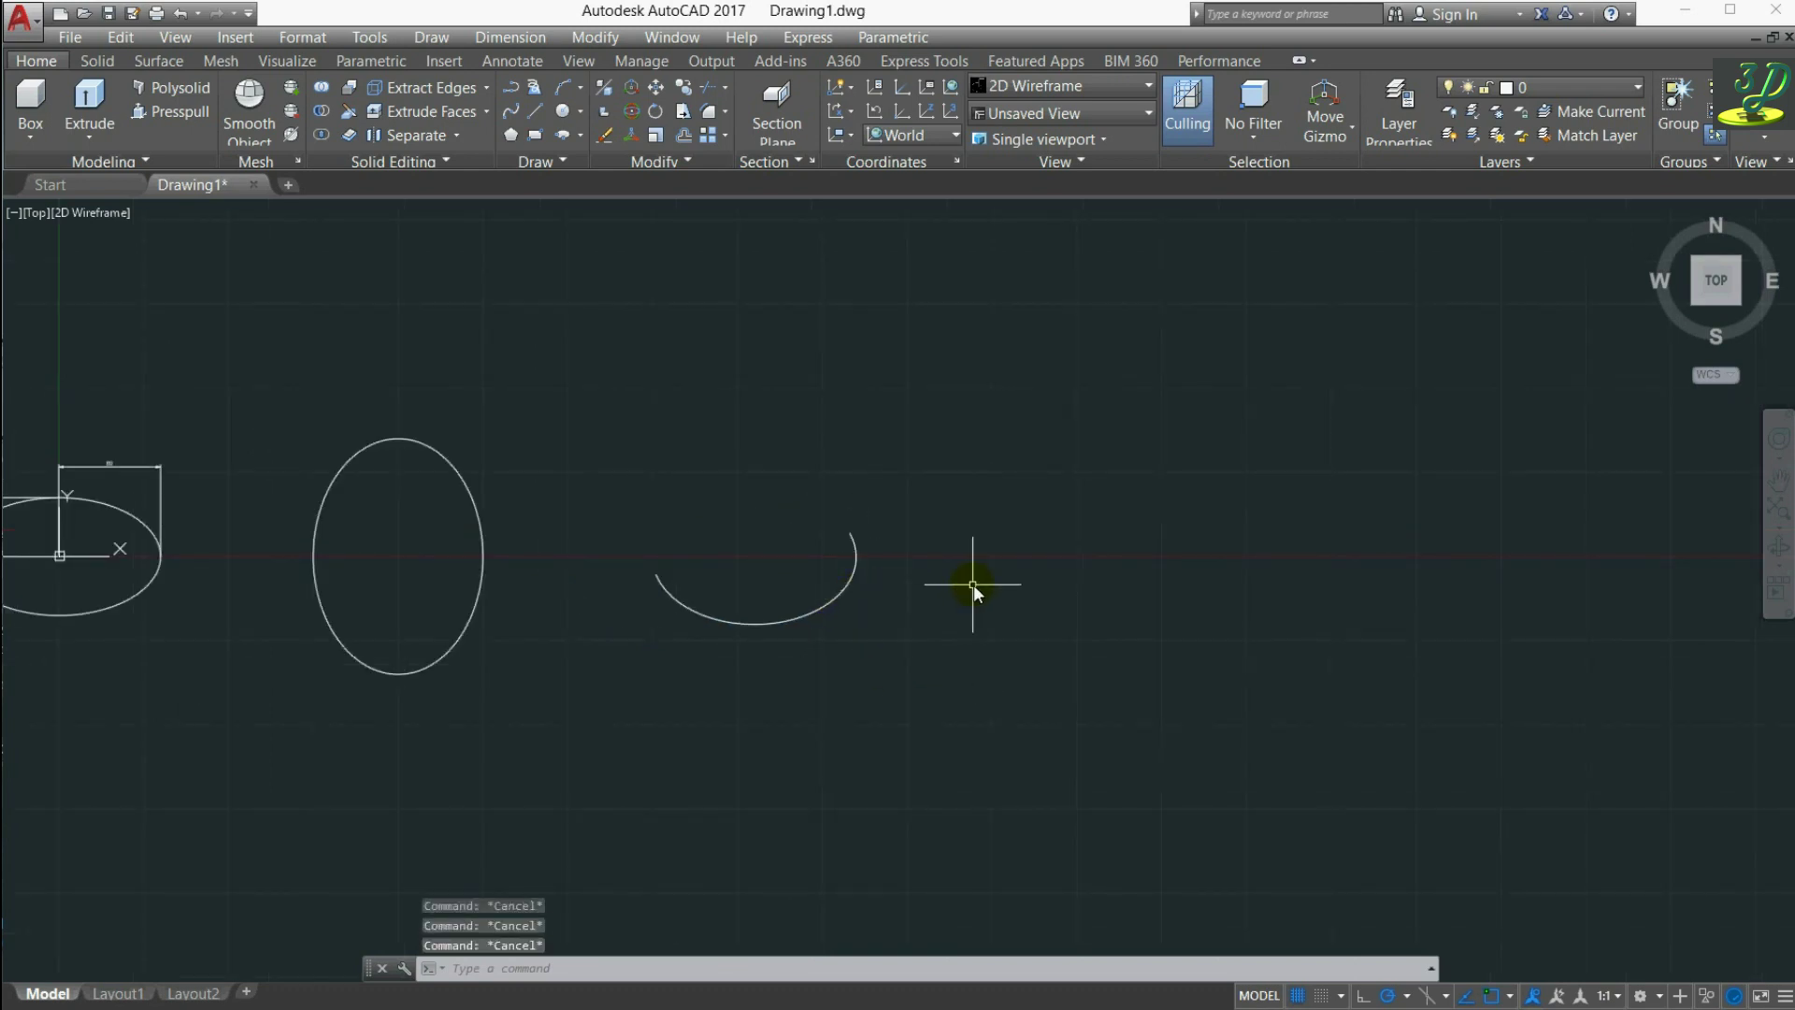
scroll(974, 587, down, 2)
scroll(659, 599, up, 2)
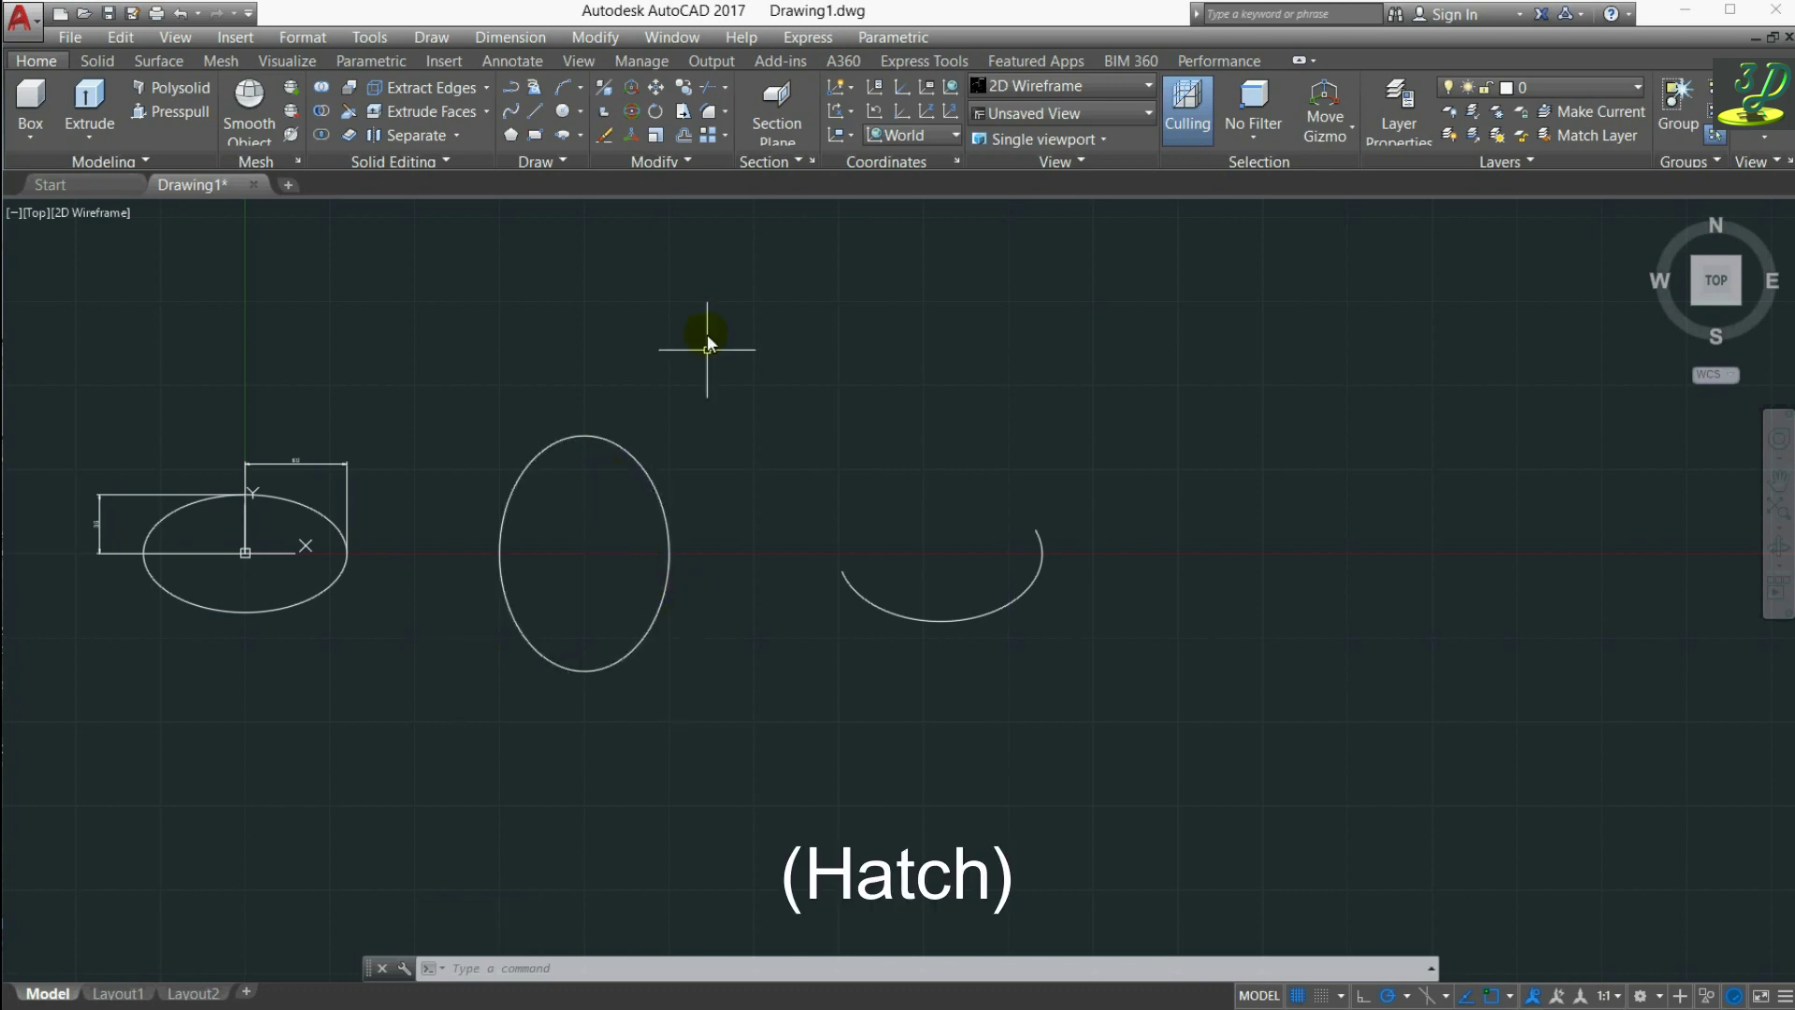
Step: Launch the Hatch tool from the expanded Draw panel
click(563, 159)
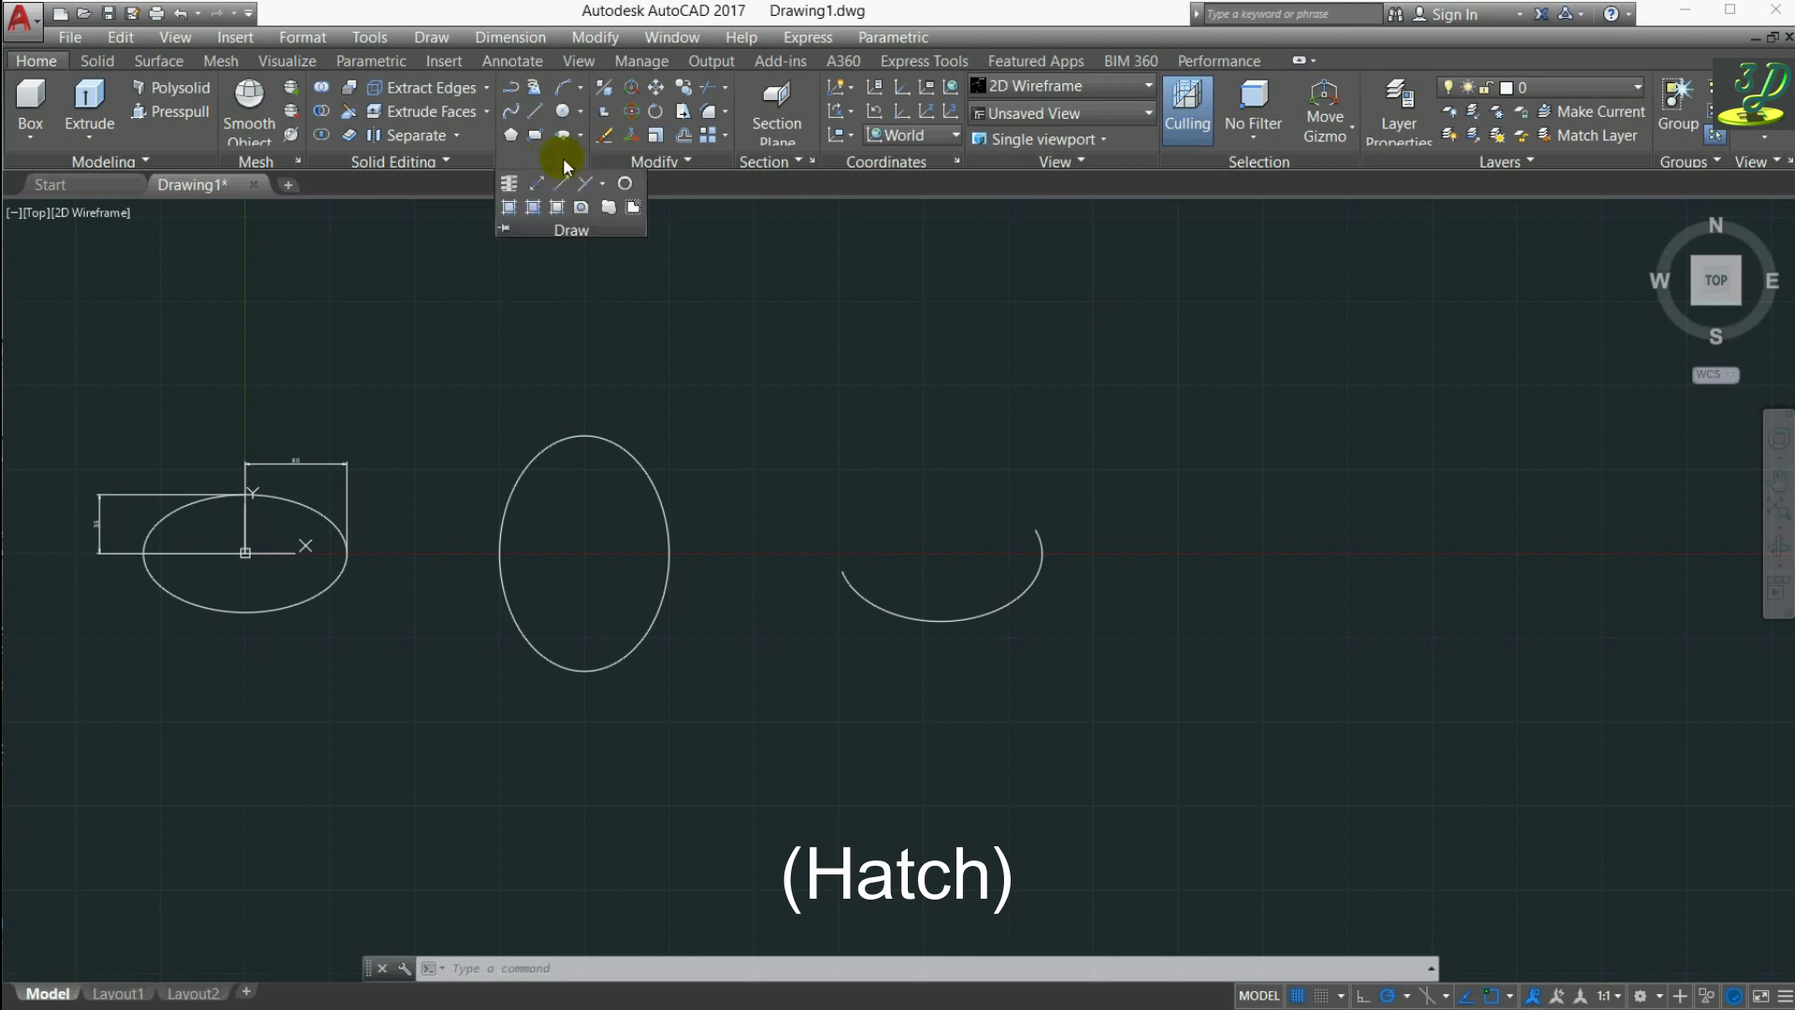
click(509, 209)
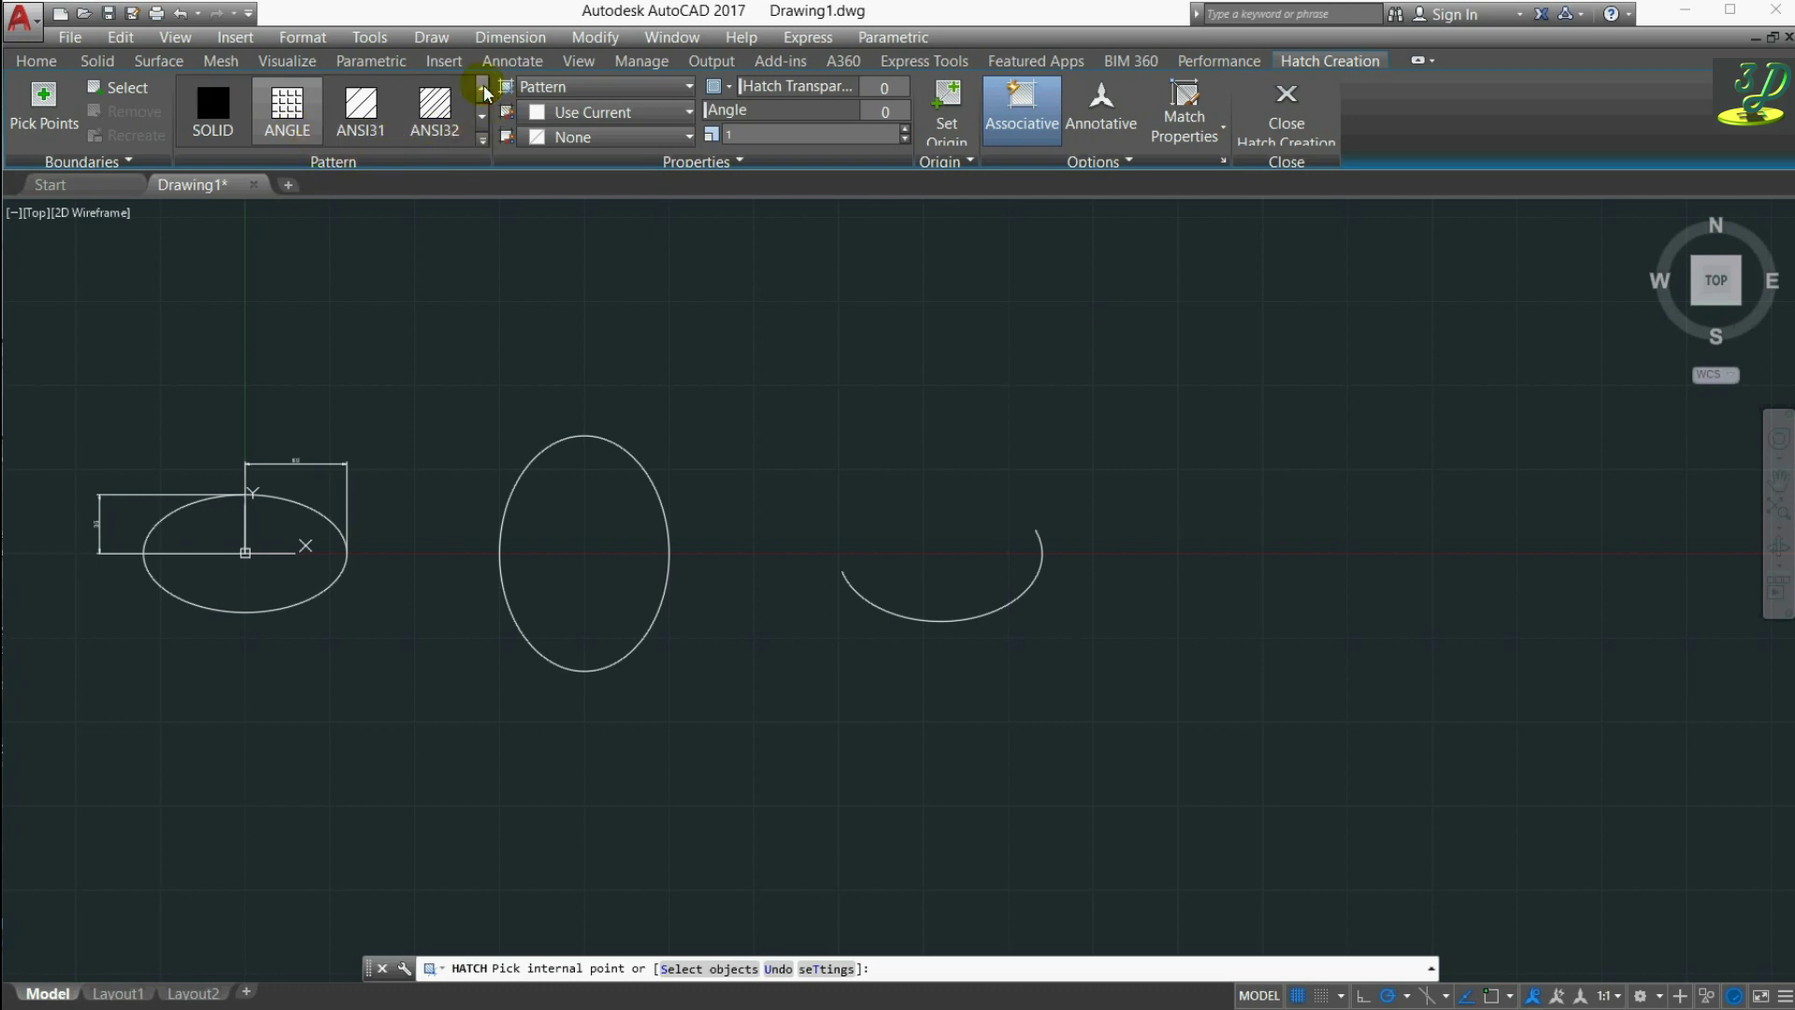
Step: Pick the AR-B816 brick pattern from the hatch pattern gallery
click(484, 143)
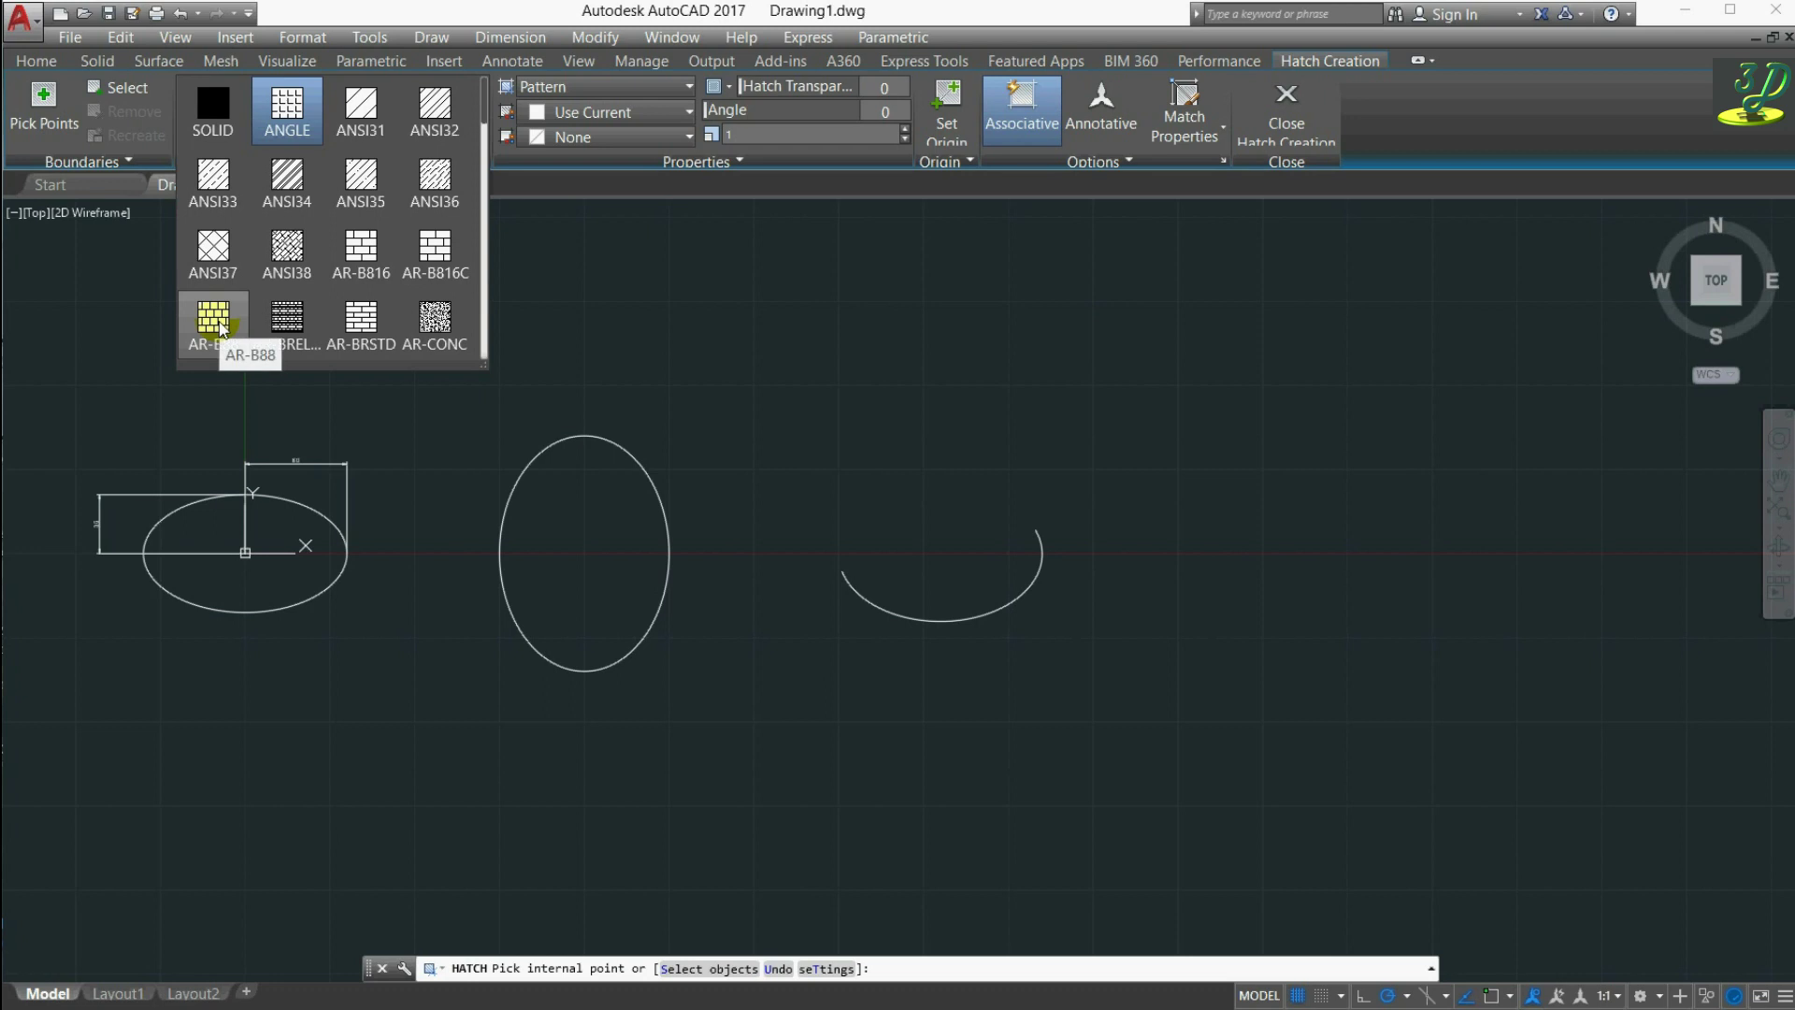
scroll(378, 229, down, 2)
scroll(378, 220, down, 2)
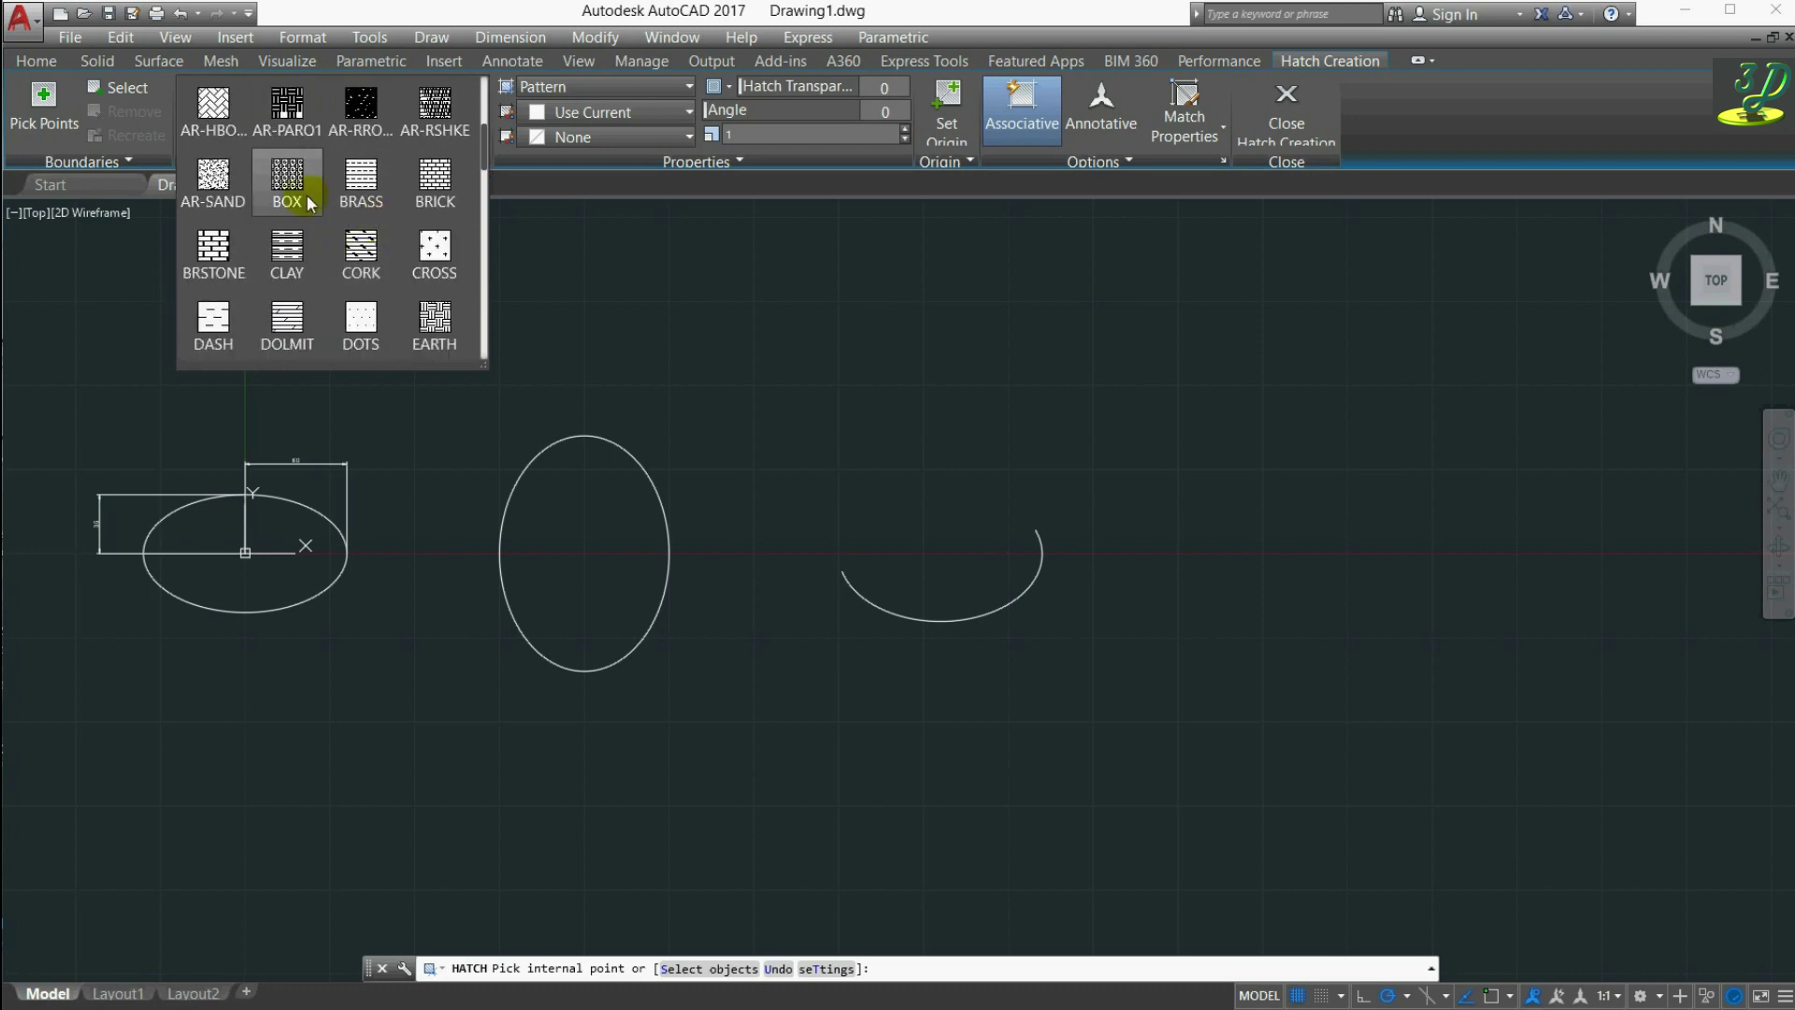
scroll(292, 182, down, 1)
scroll(291, 184, down, 1)
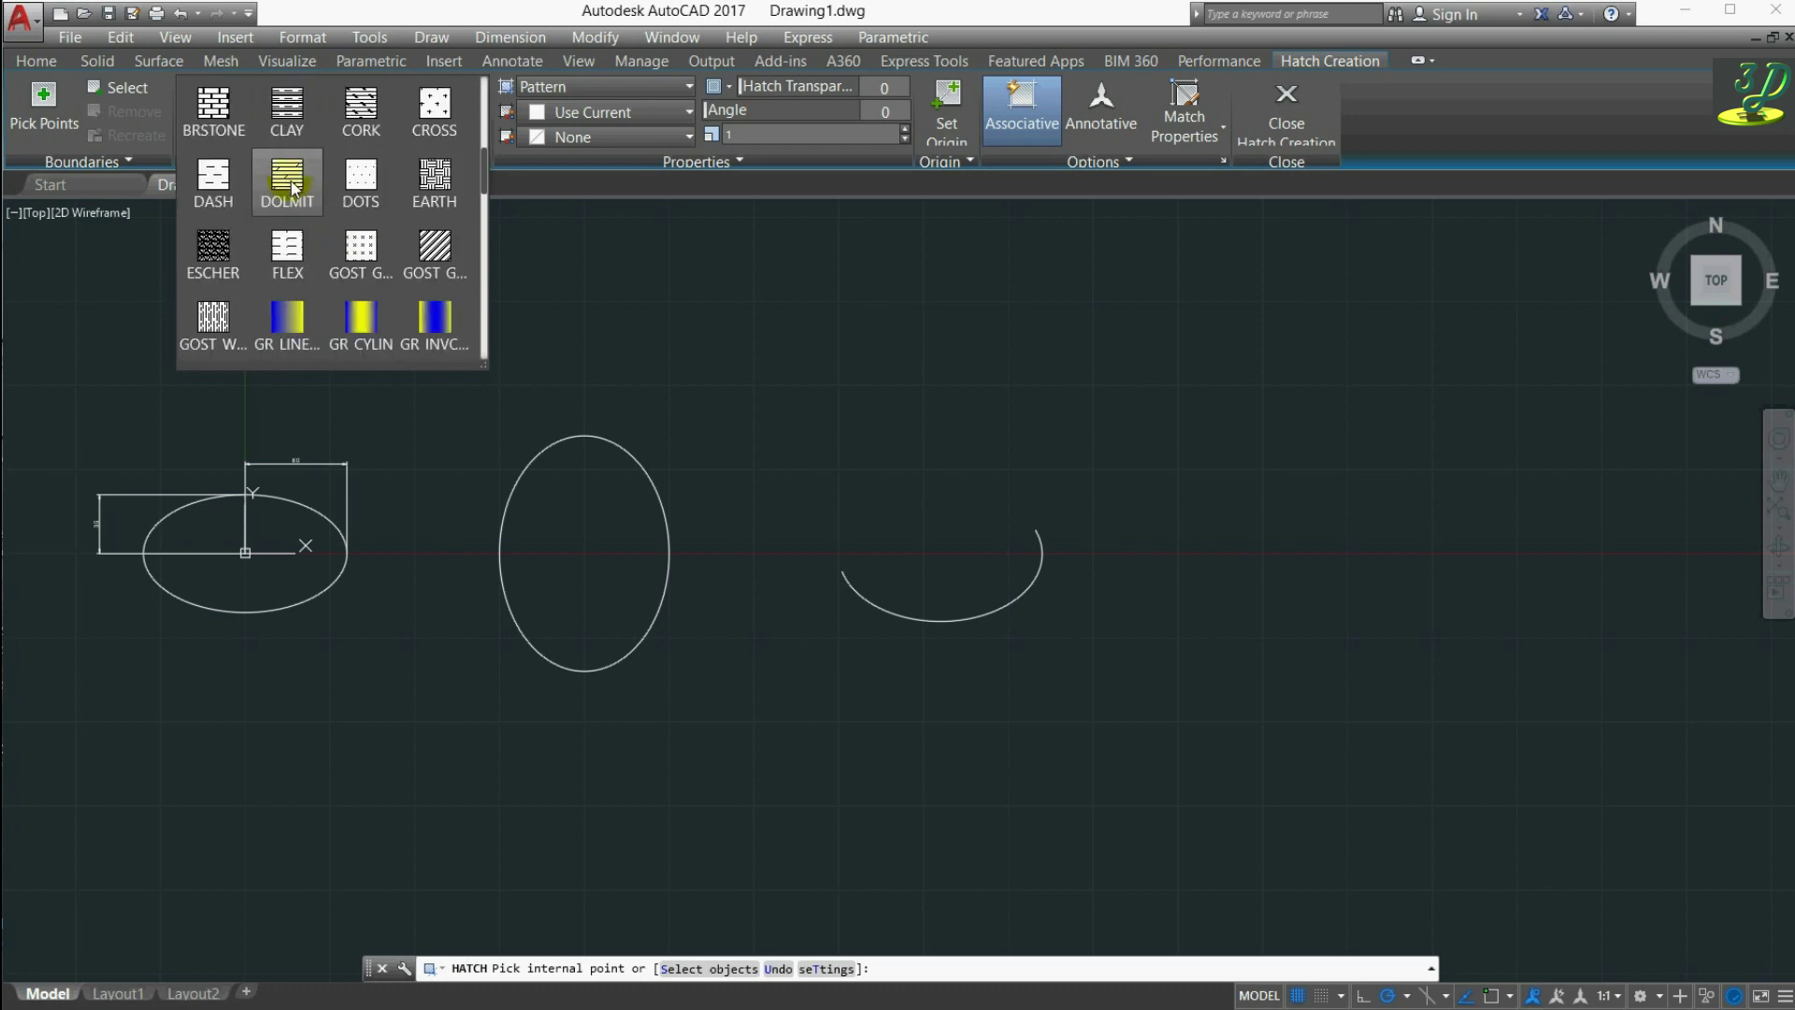
scroll(292, 185, down, 1)
scroll(292, 185, down, 1)
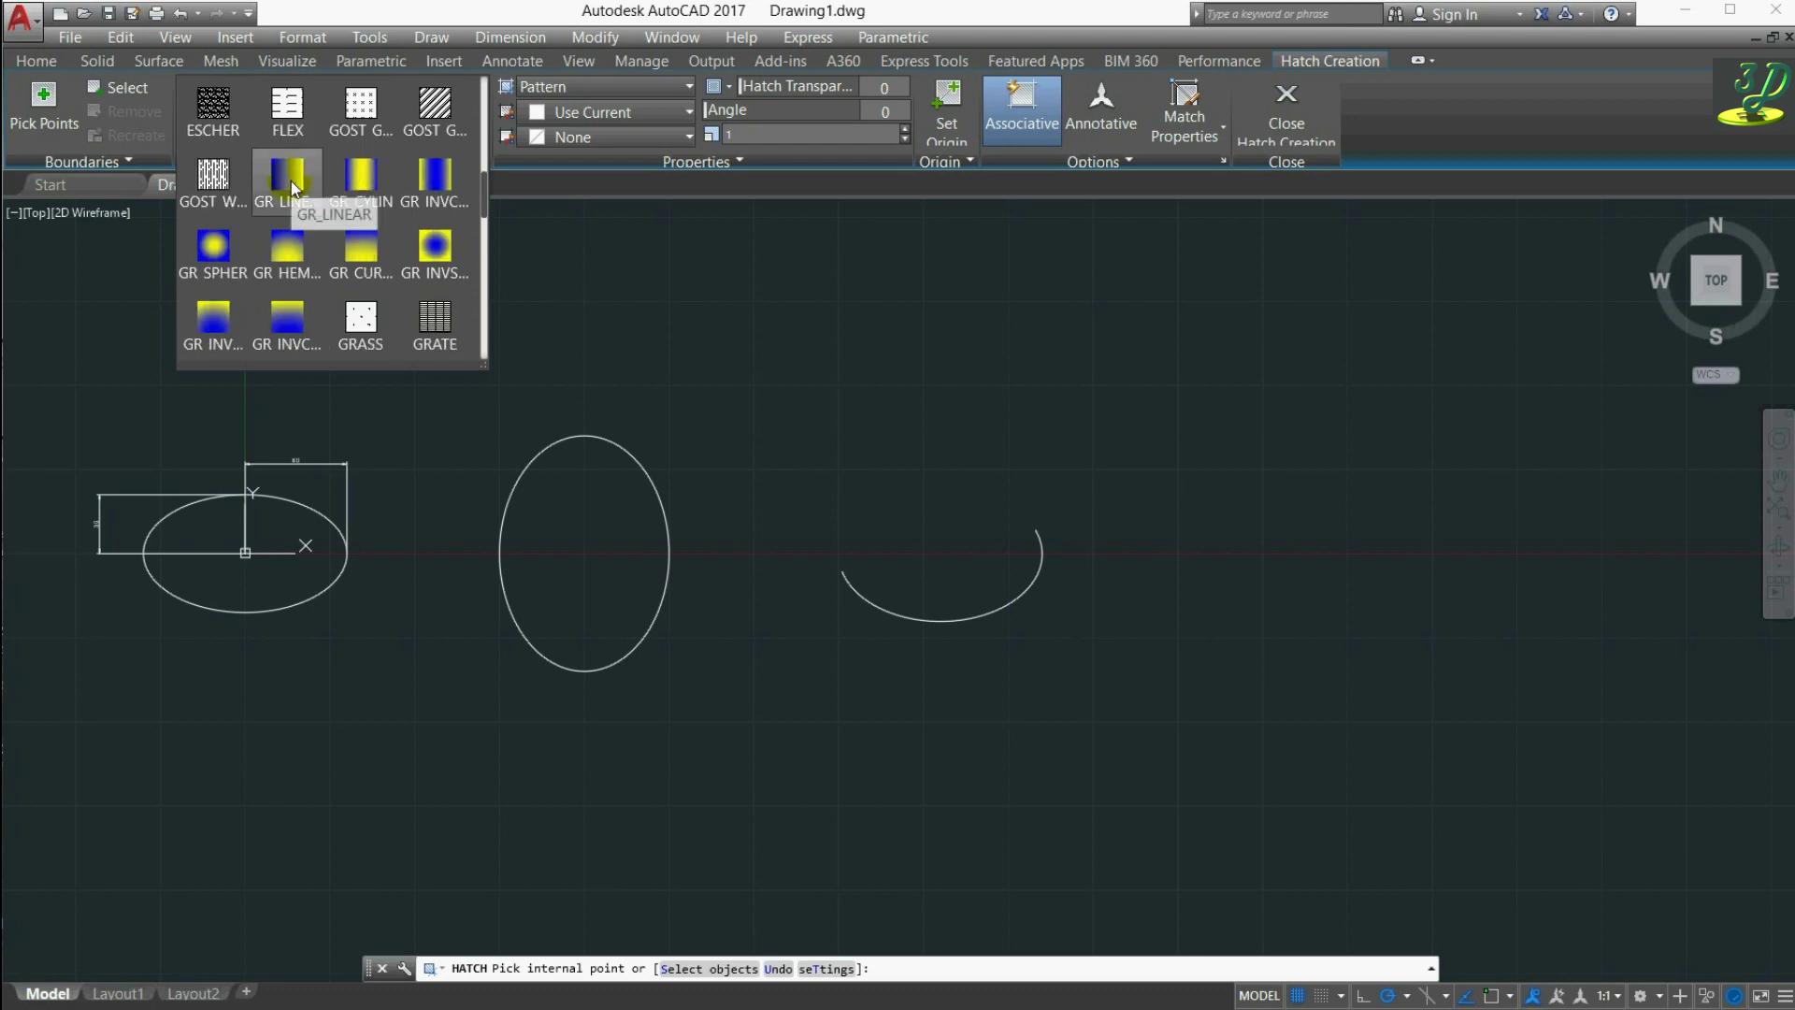
scroll(376, 225, down, 1)
scroll(374, 227, down, 1)
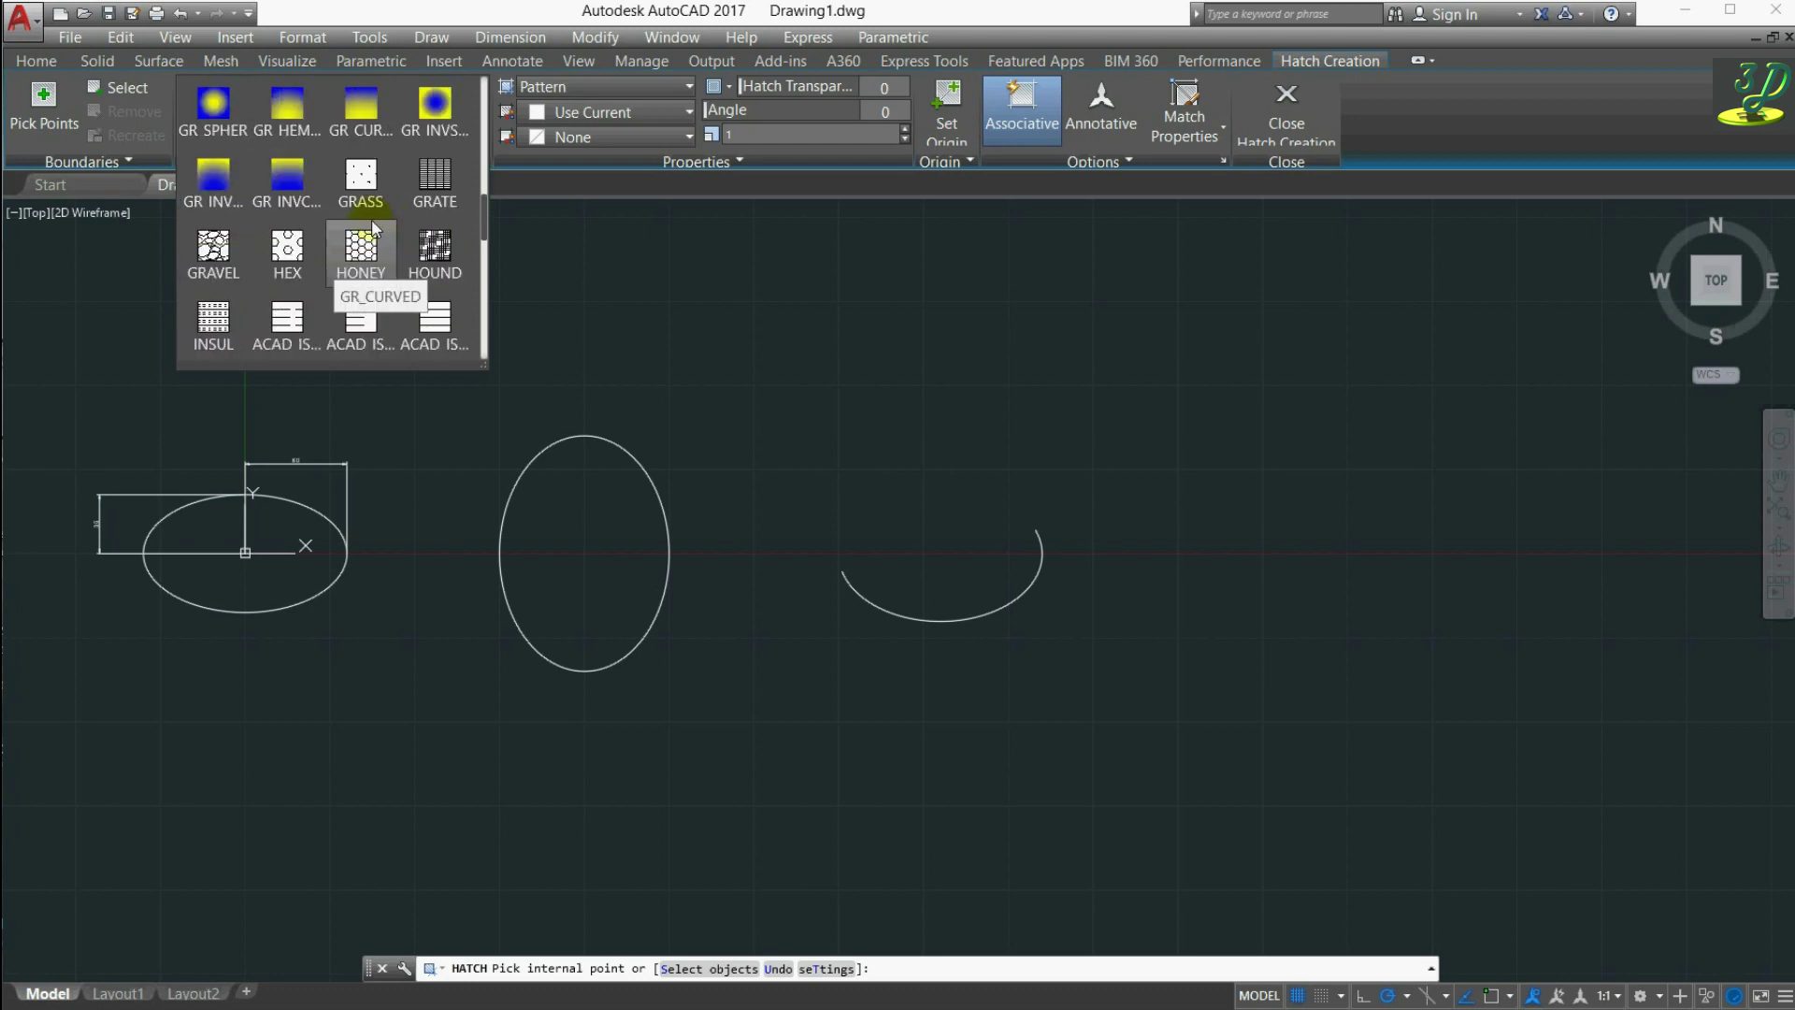
scroll(373, 227, down, 1)
scroll(374, 227, down, 1)
scroll(373, 227, down, 1)
scroll(373, 228, down, 1)
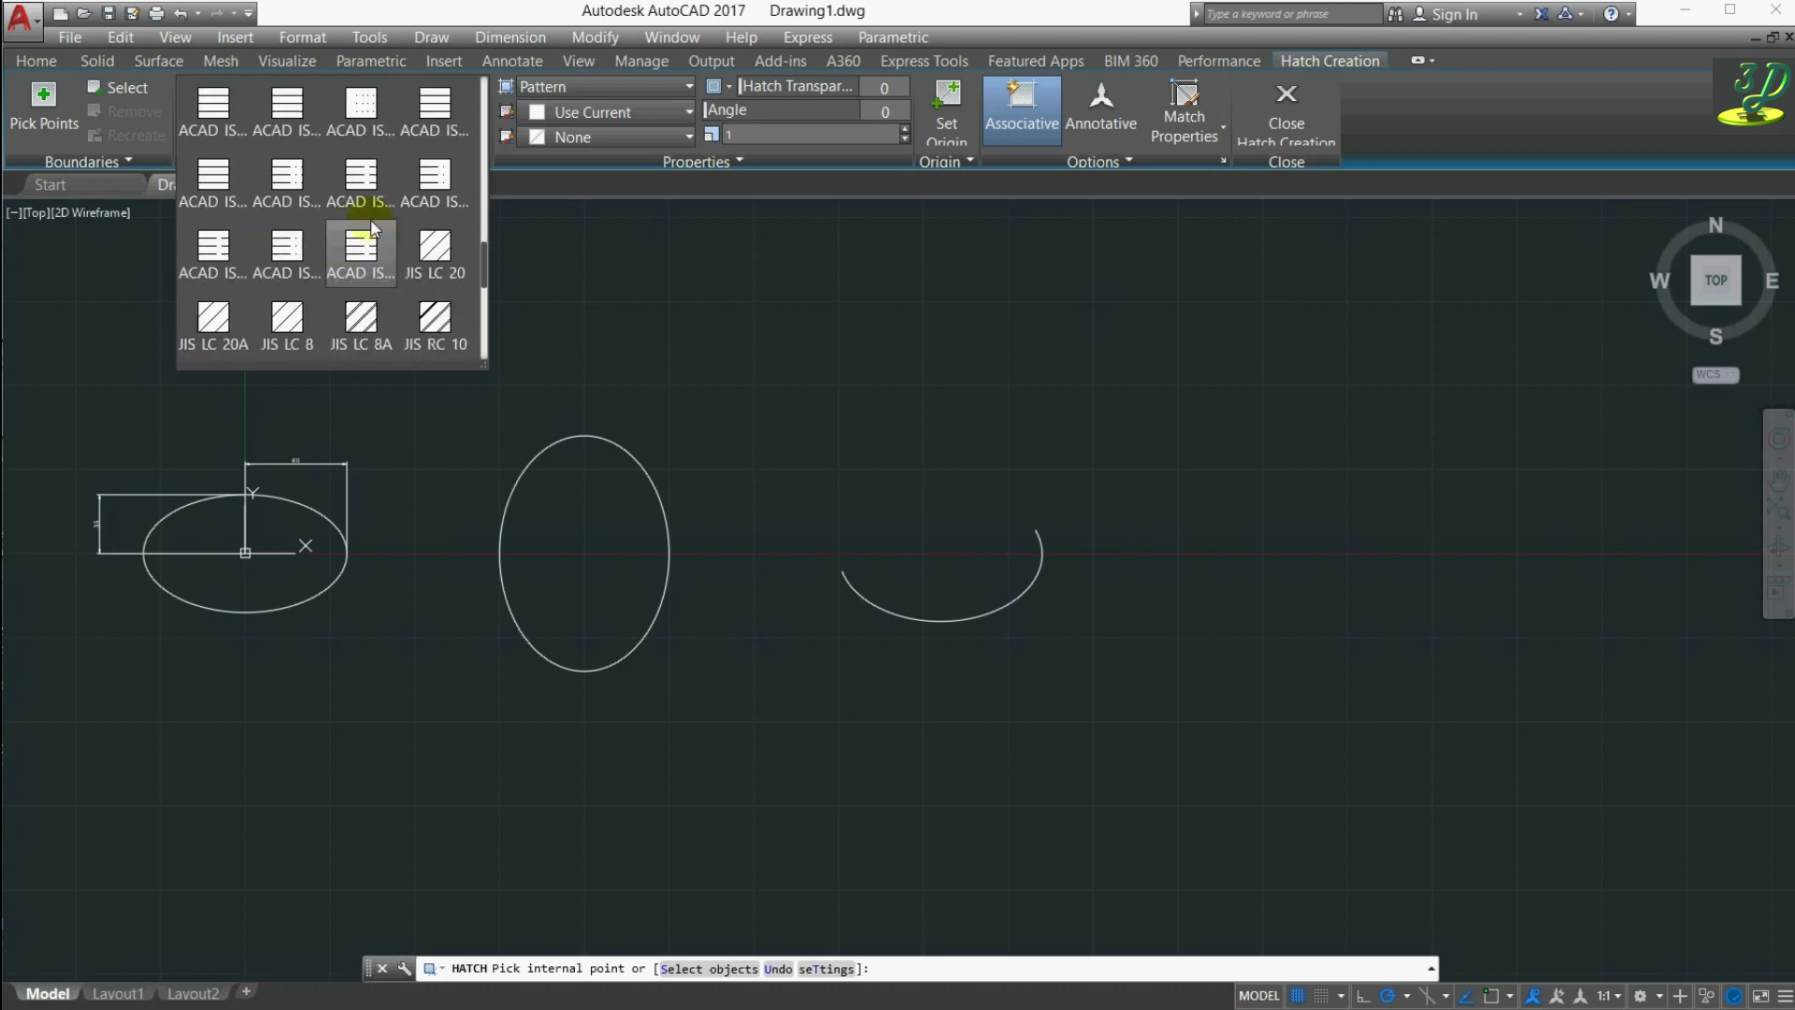
scroll(374, 228, down, 2)
scroll(373, 227, down, 1)
scroll(374, 227, down, 2)
scroll(373, 227, down, 1)
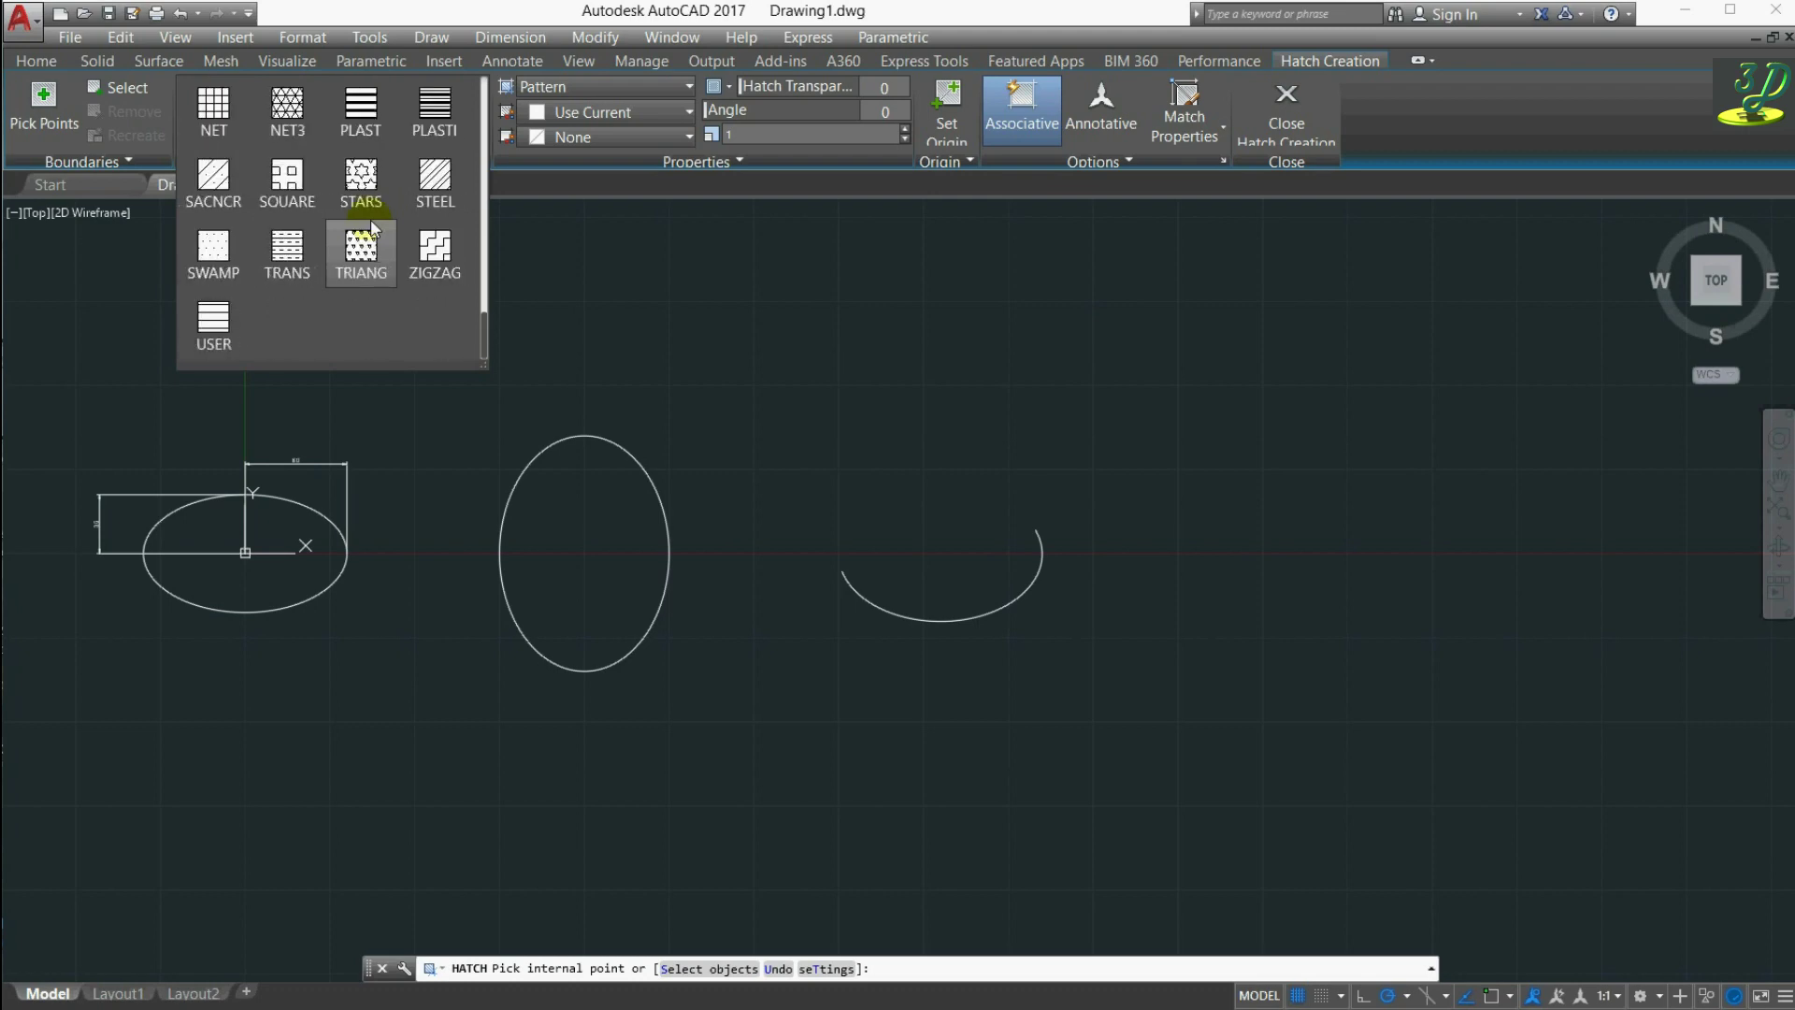
scroll(372, 227, up, 3)
scroll(372, 227, up, 3)
scroll(372, 227, up, 3)
scroll(372, 227, up, 1)
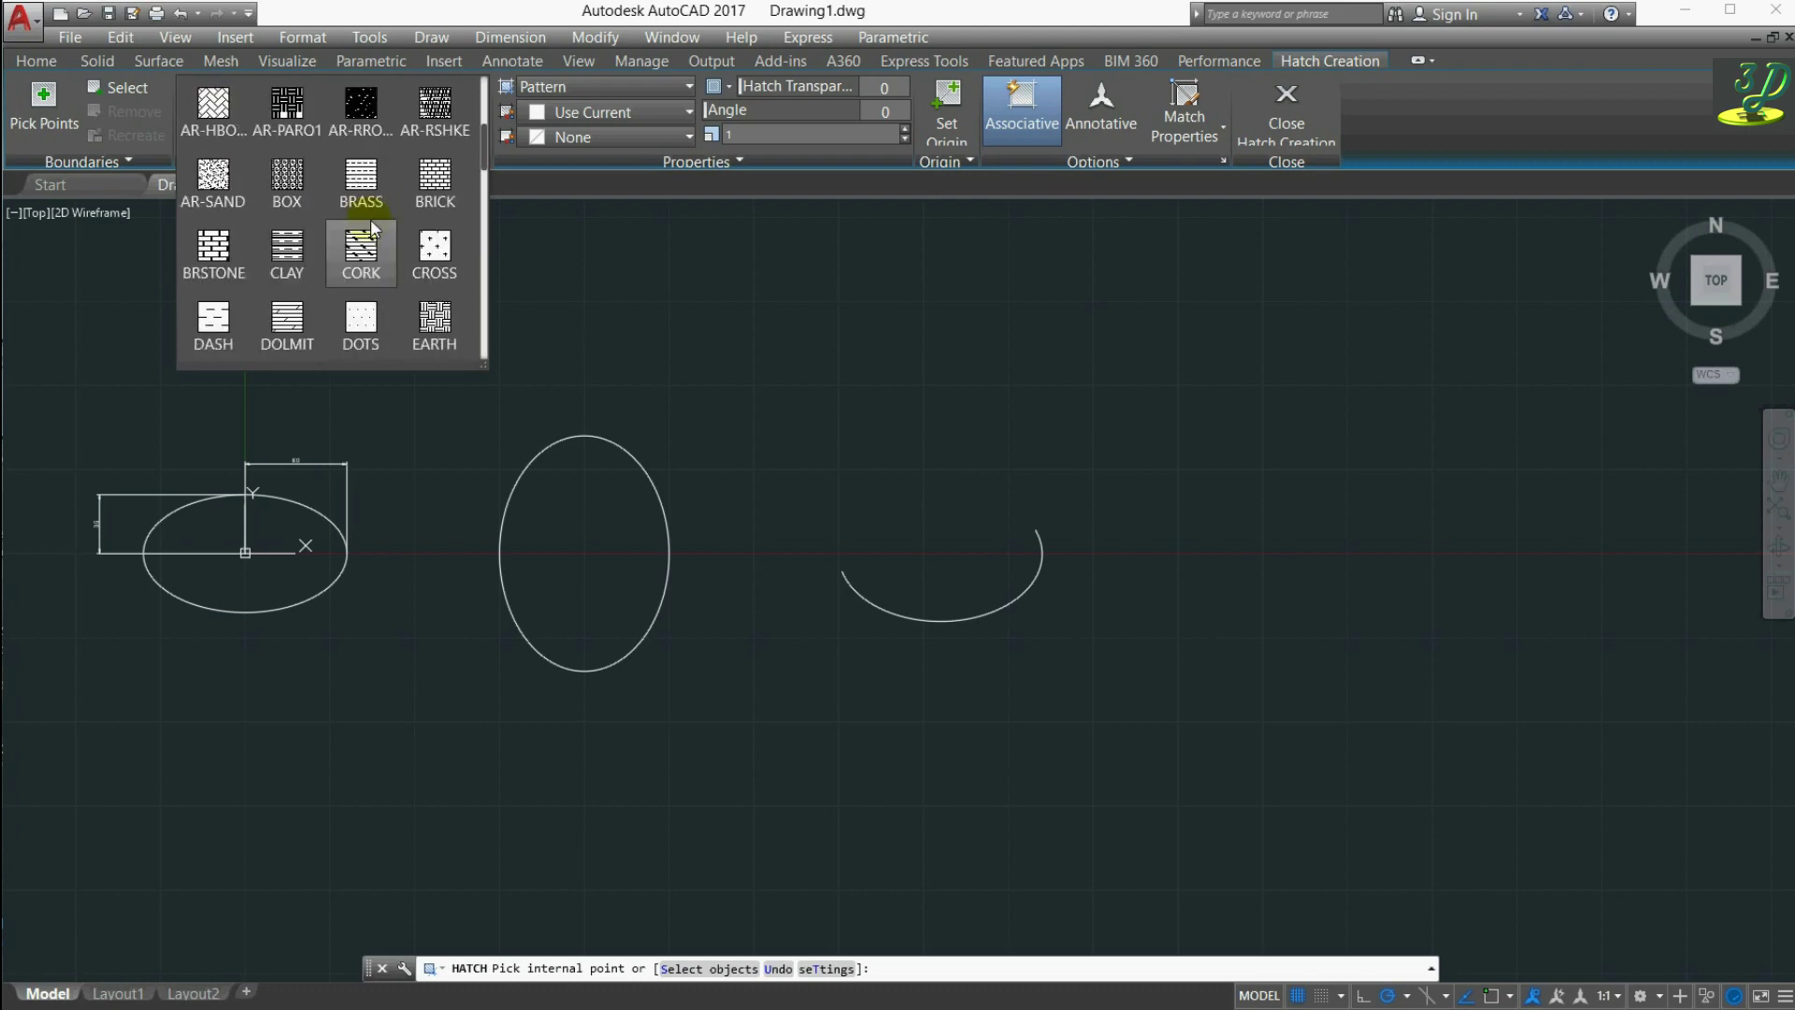
scroll(372, 227, up, 4)
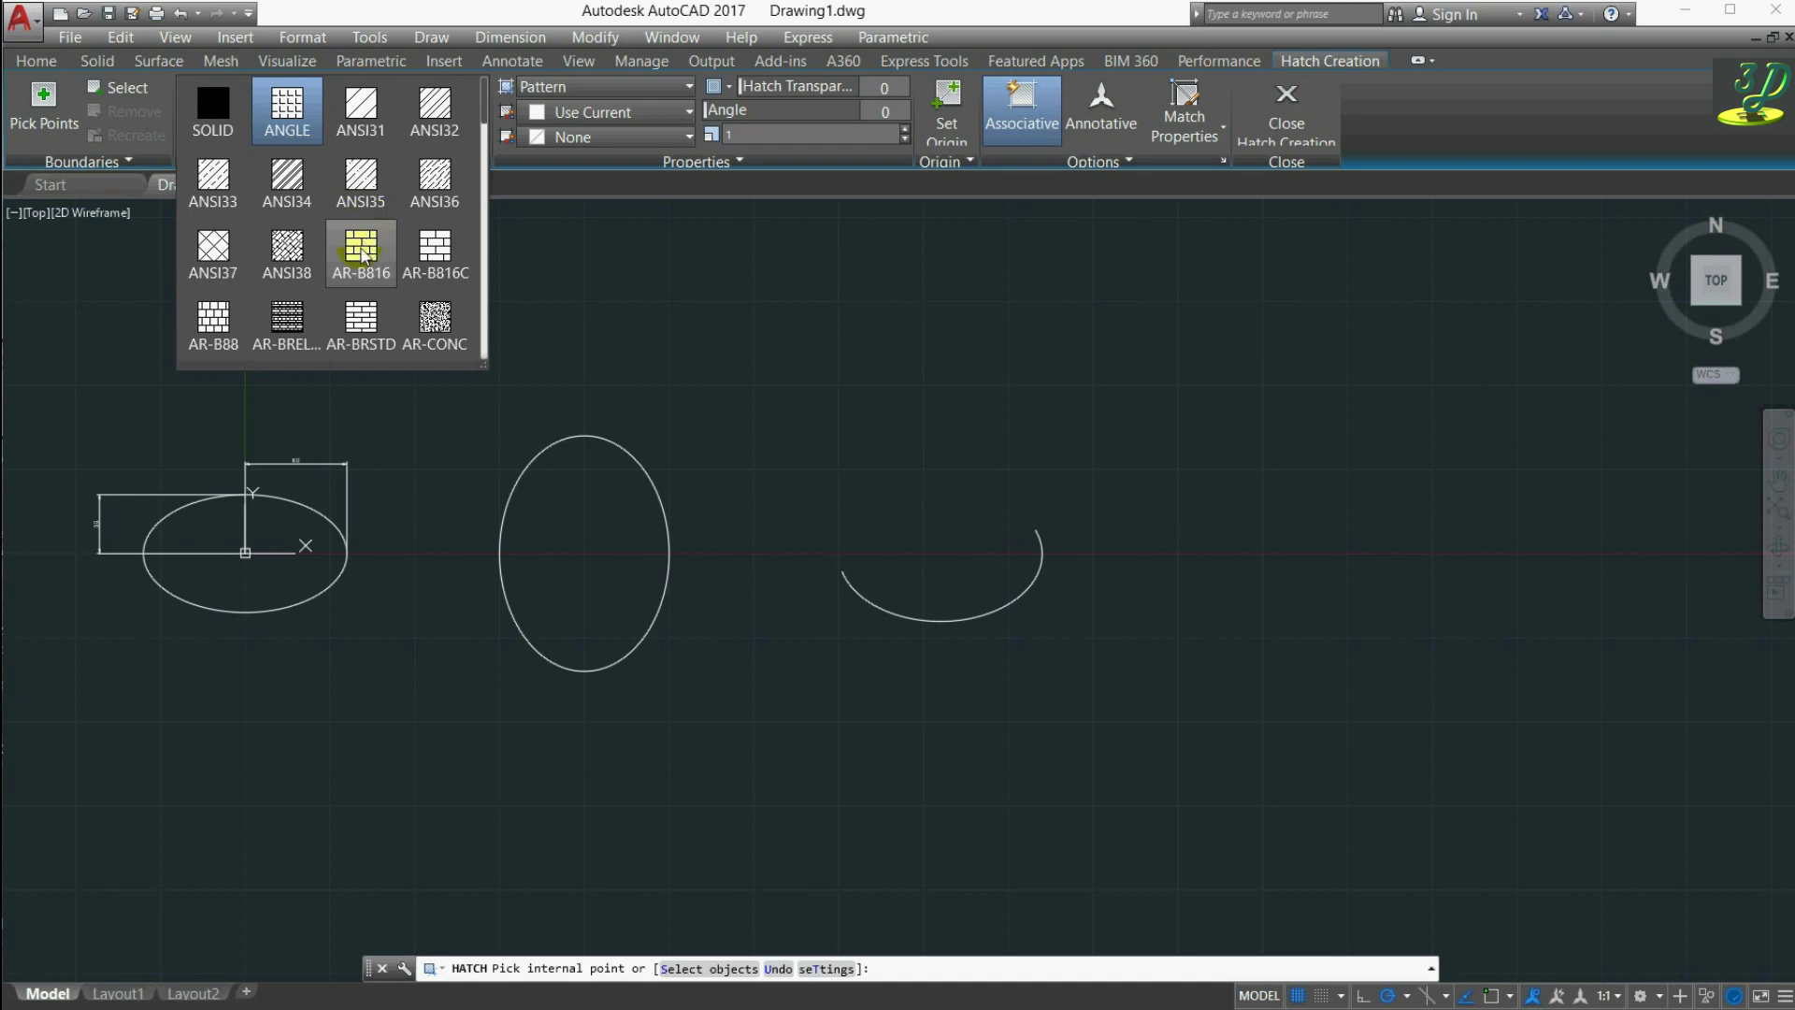
click(372, 249)
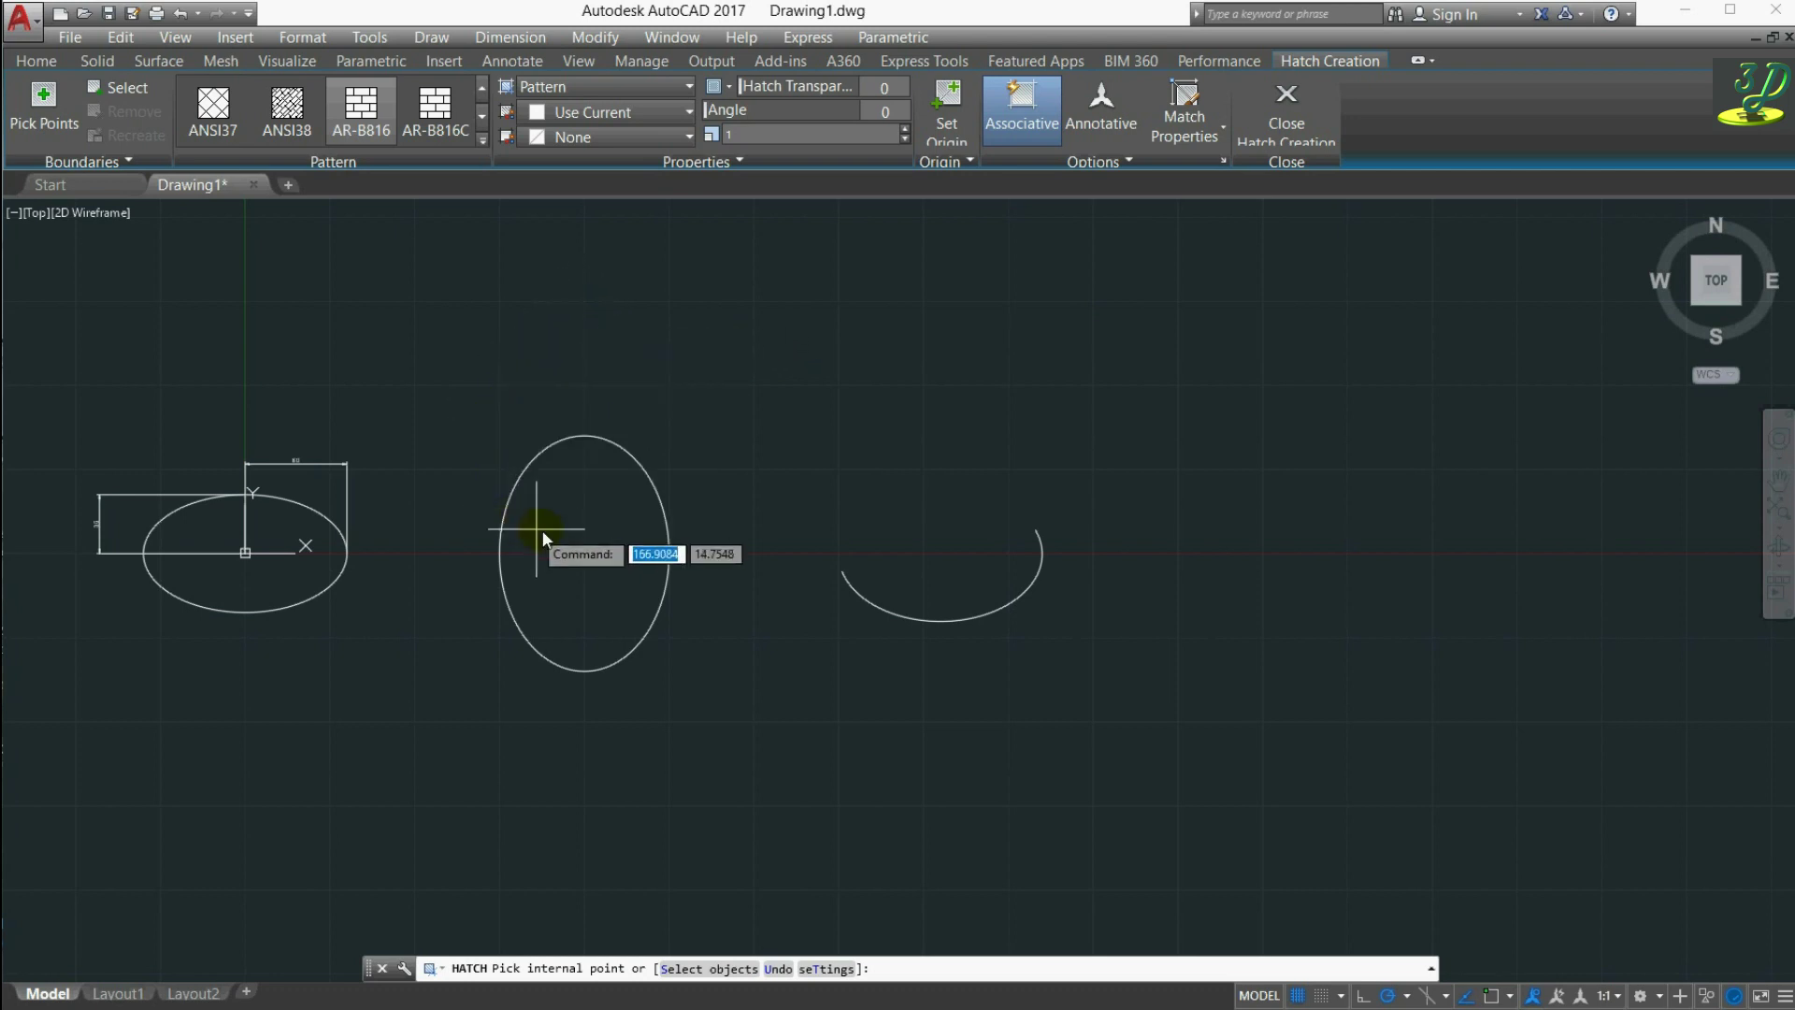
Step: Pick inside the vertical ellipse and set the brick hatch scale to 0.02
click(638, 510)
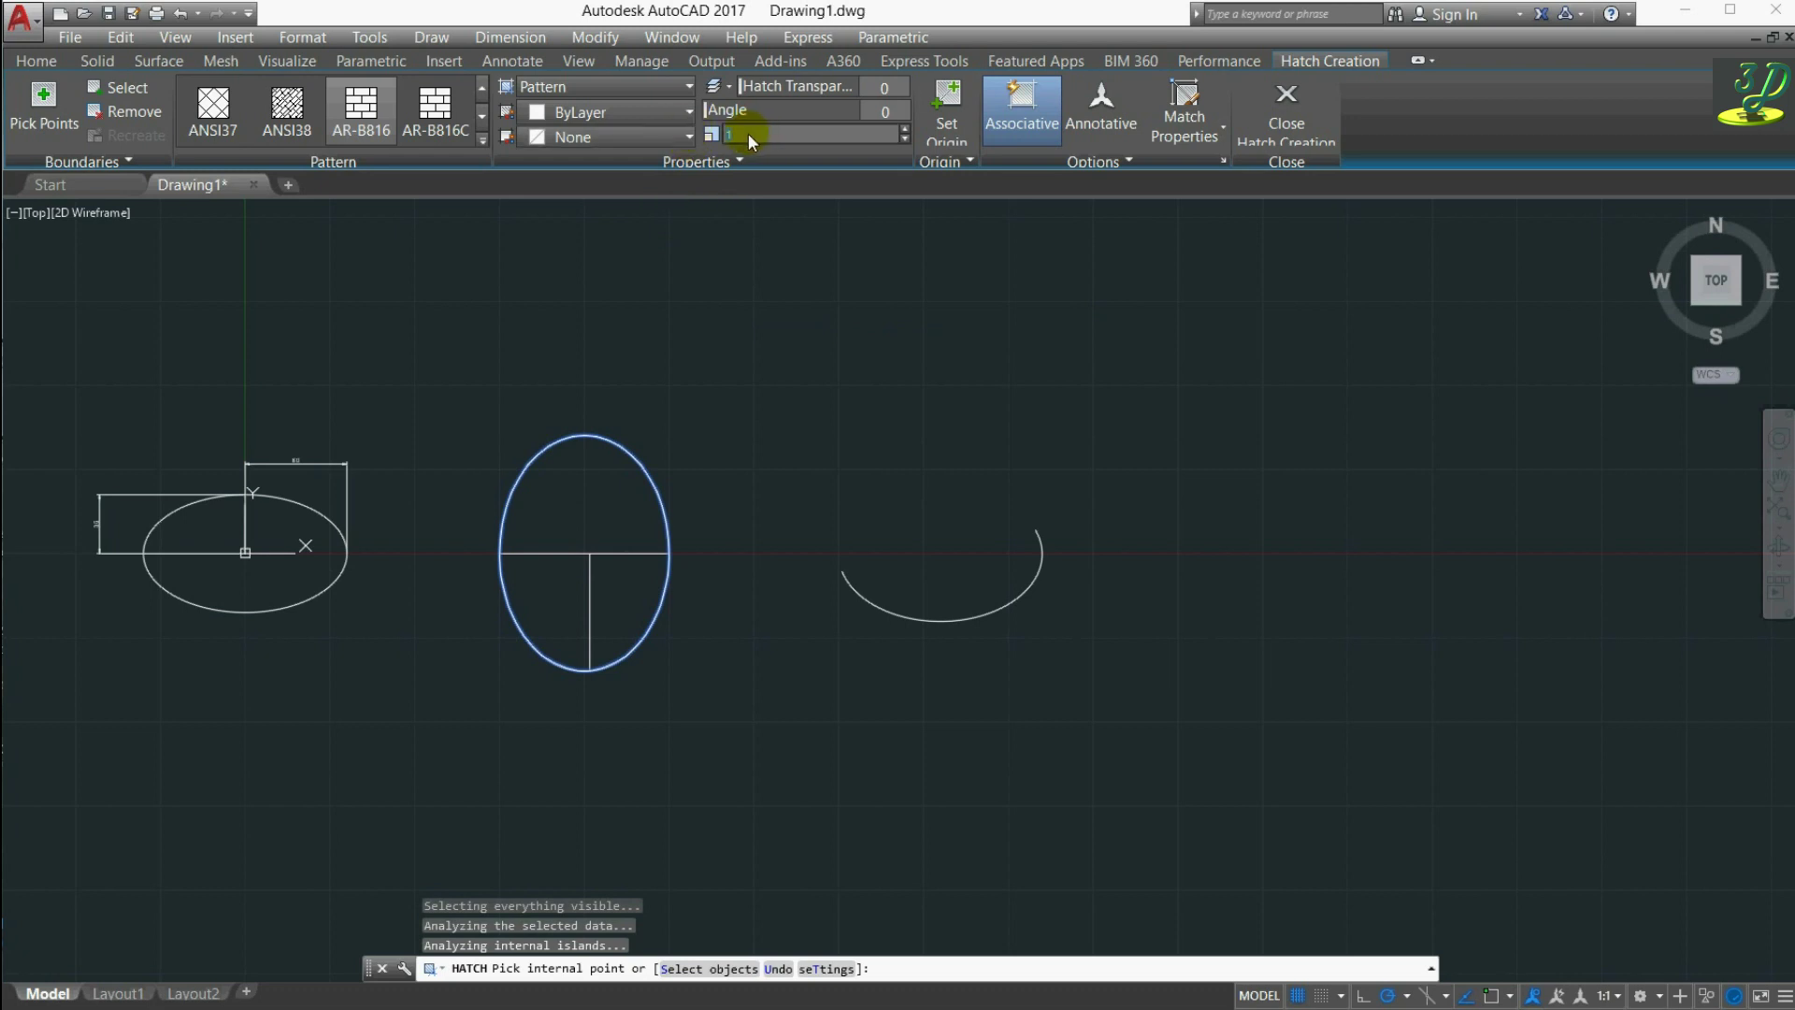
key(Return)
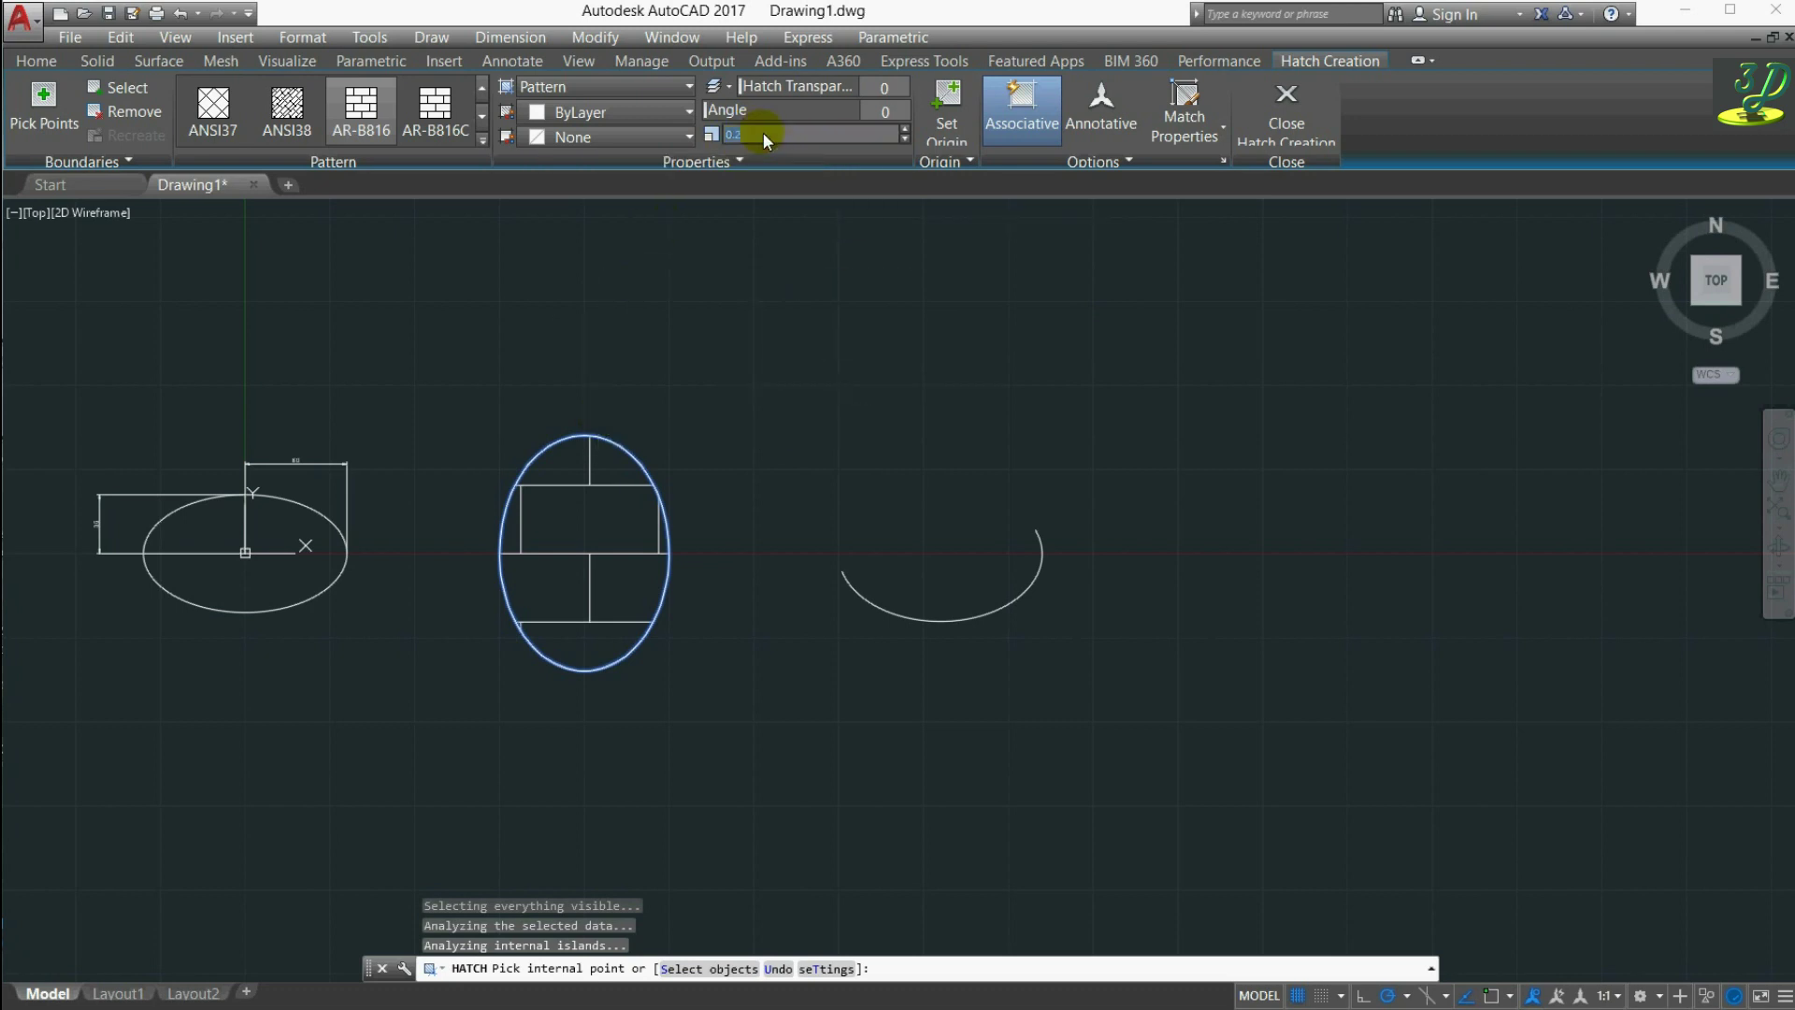
key(Return)
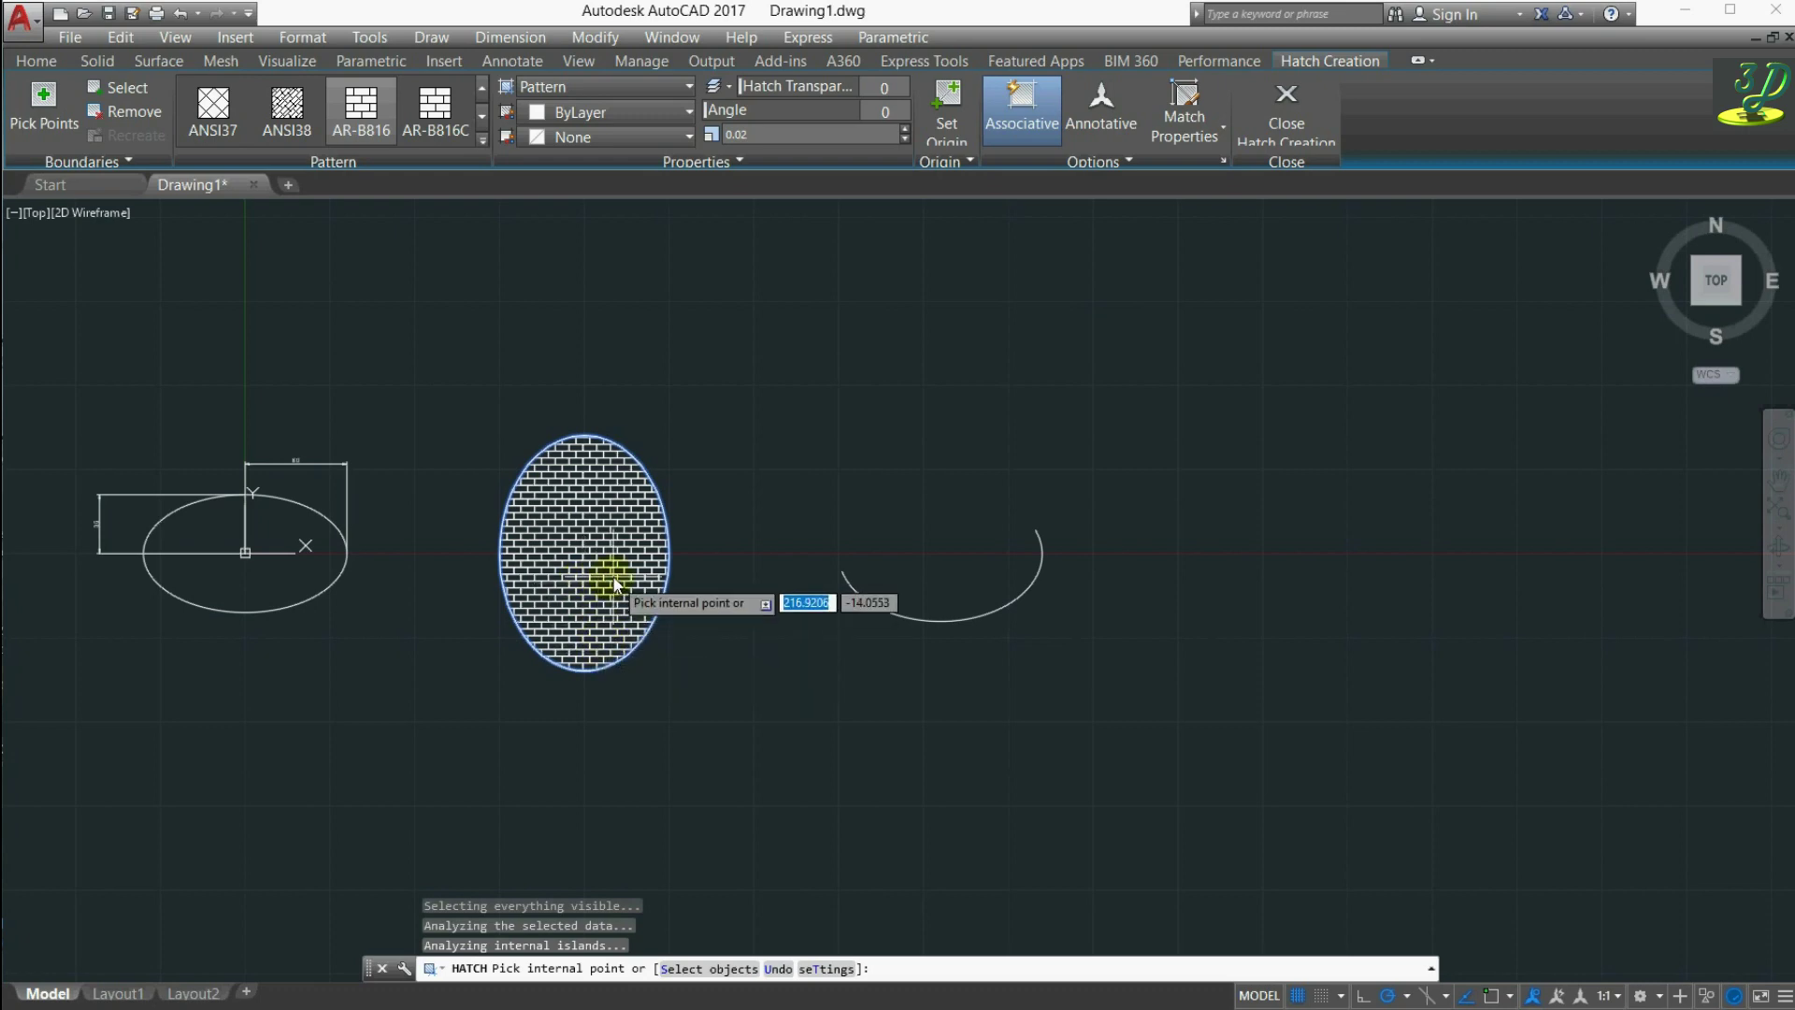
click(742, 134)
scroll(418, 602, up, 2)
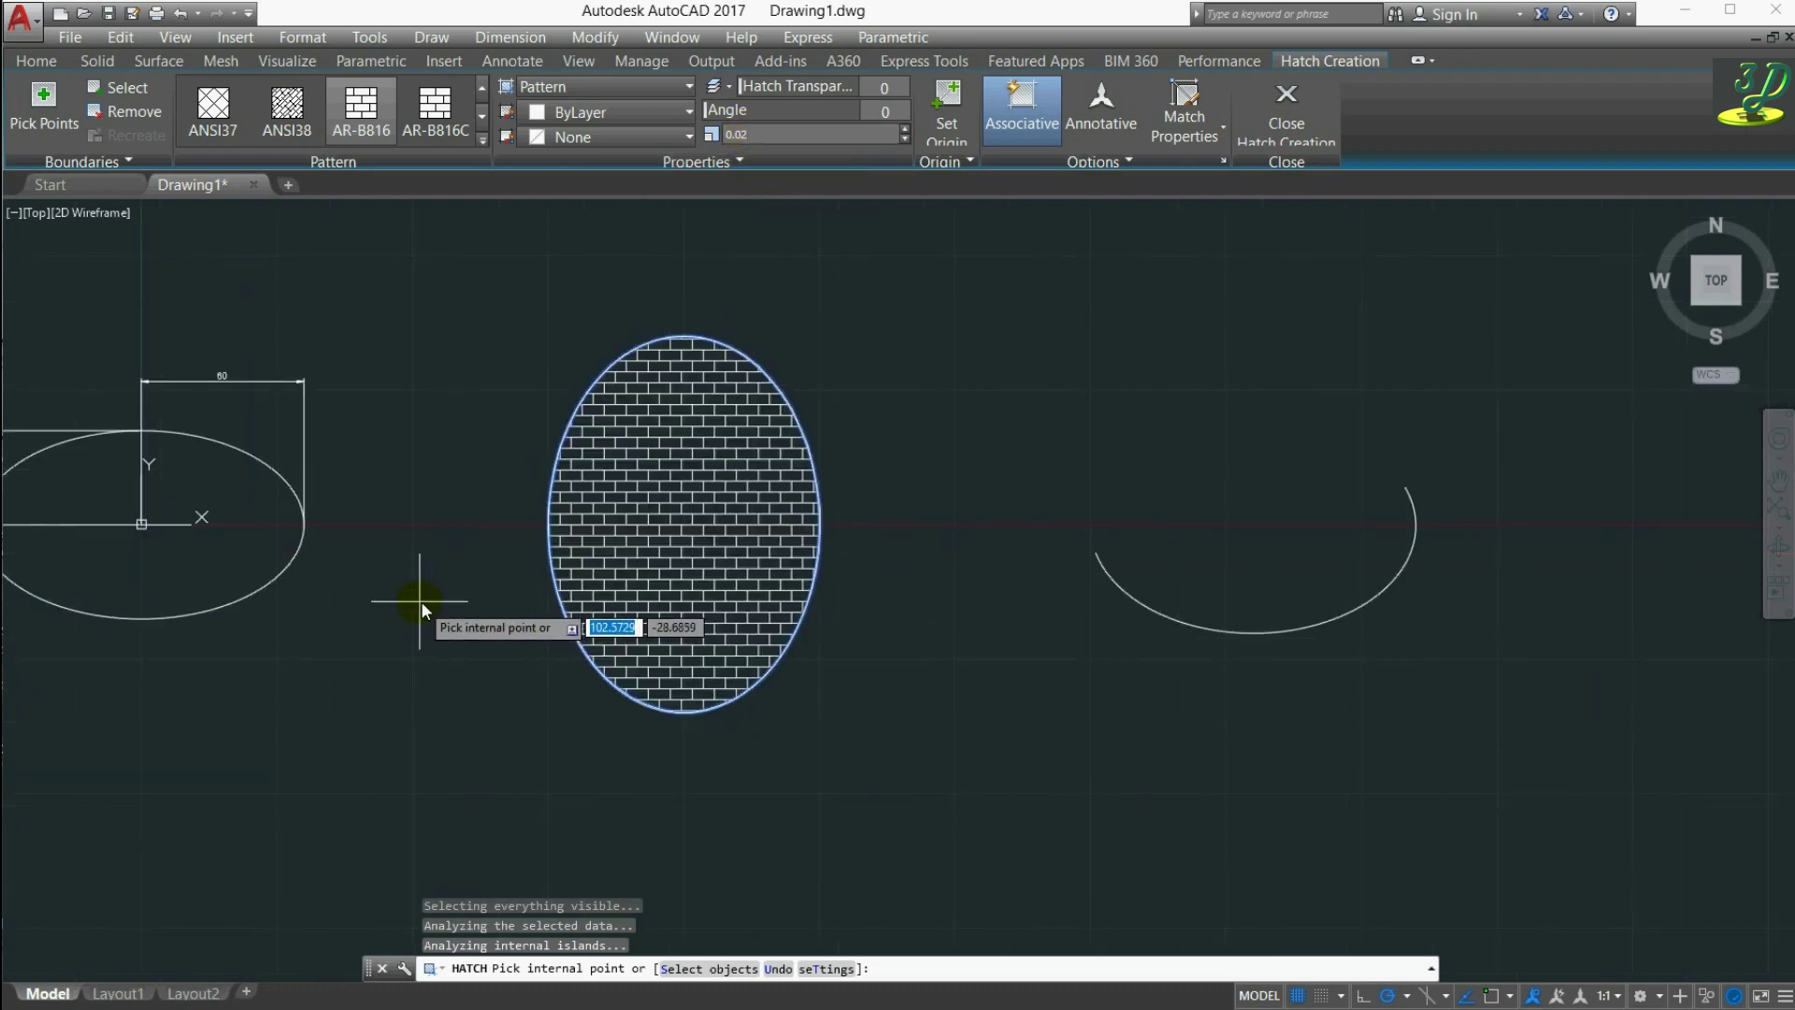
scroll(694, 670, down, 2)
scroll(589, 608, up, 2)
scroll(786, 701, up, 2)
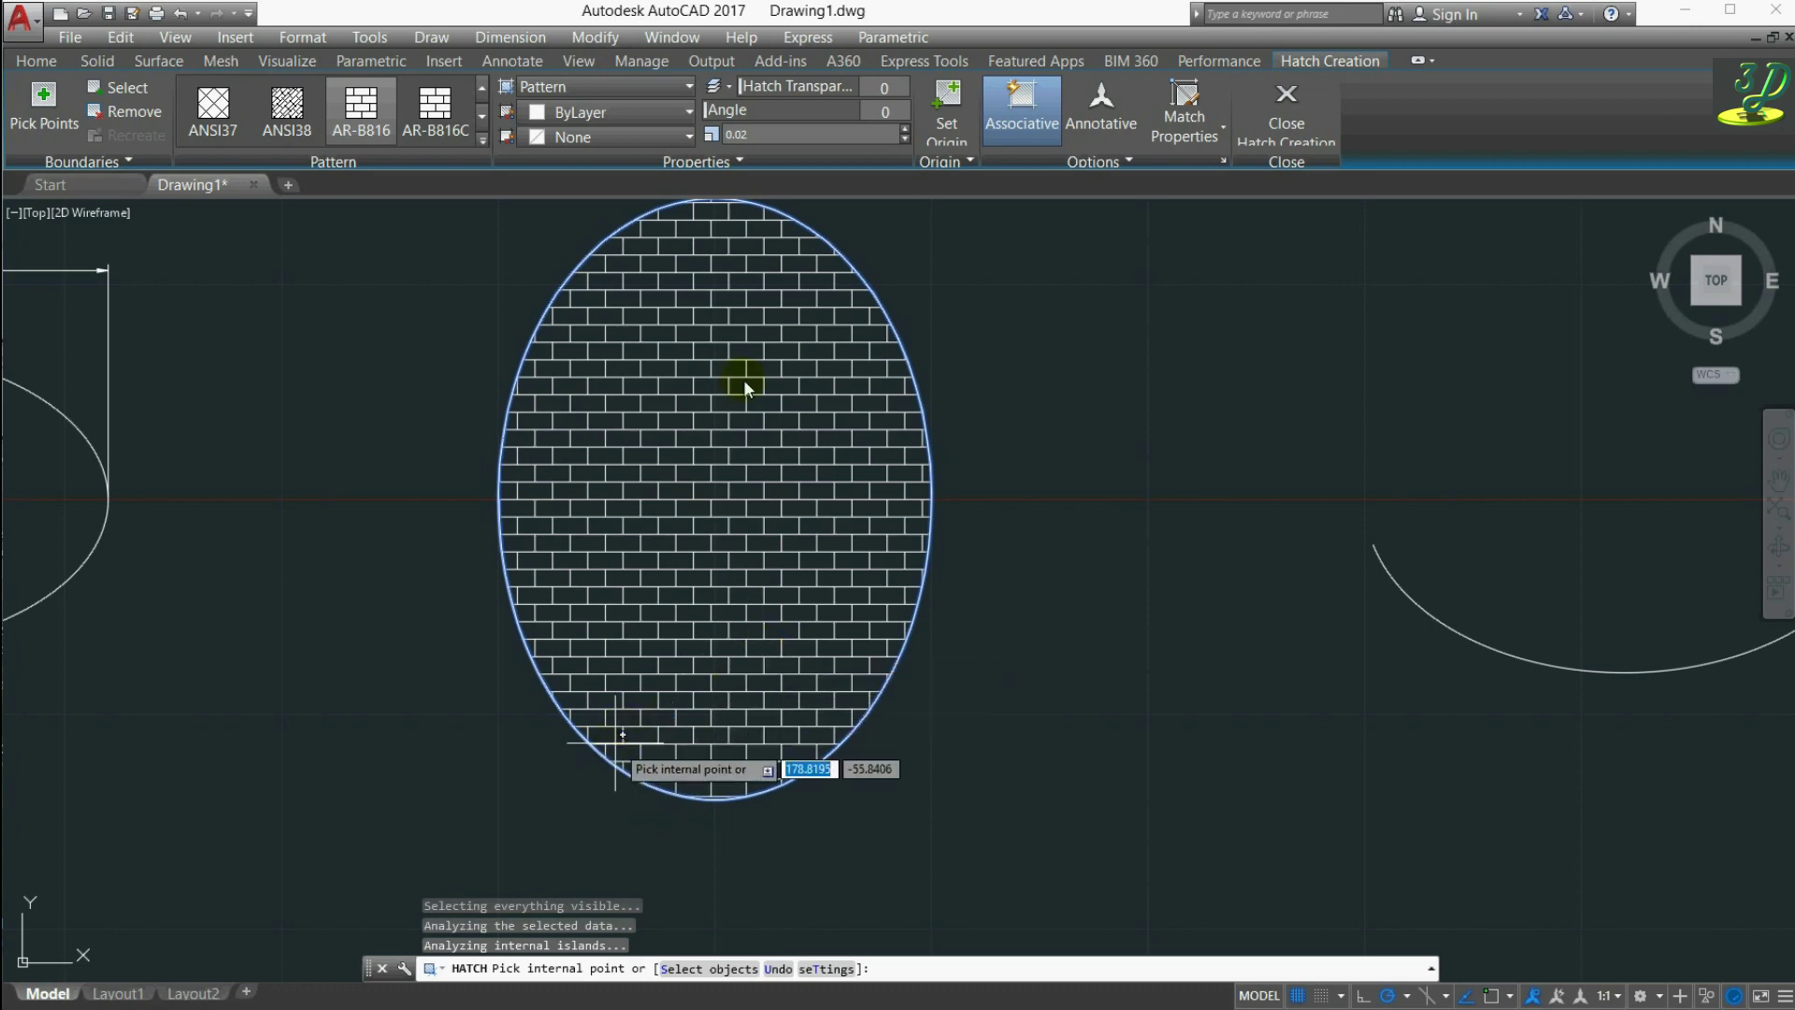
Step: Give the vertical ellipse's AR-B816 brick hatch scale 0.04 and angle 0 so the bricks lie level
click(765, 112)
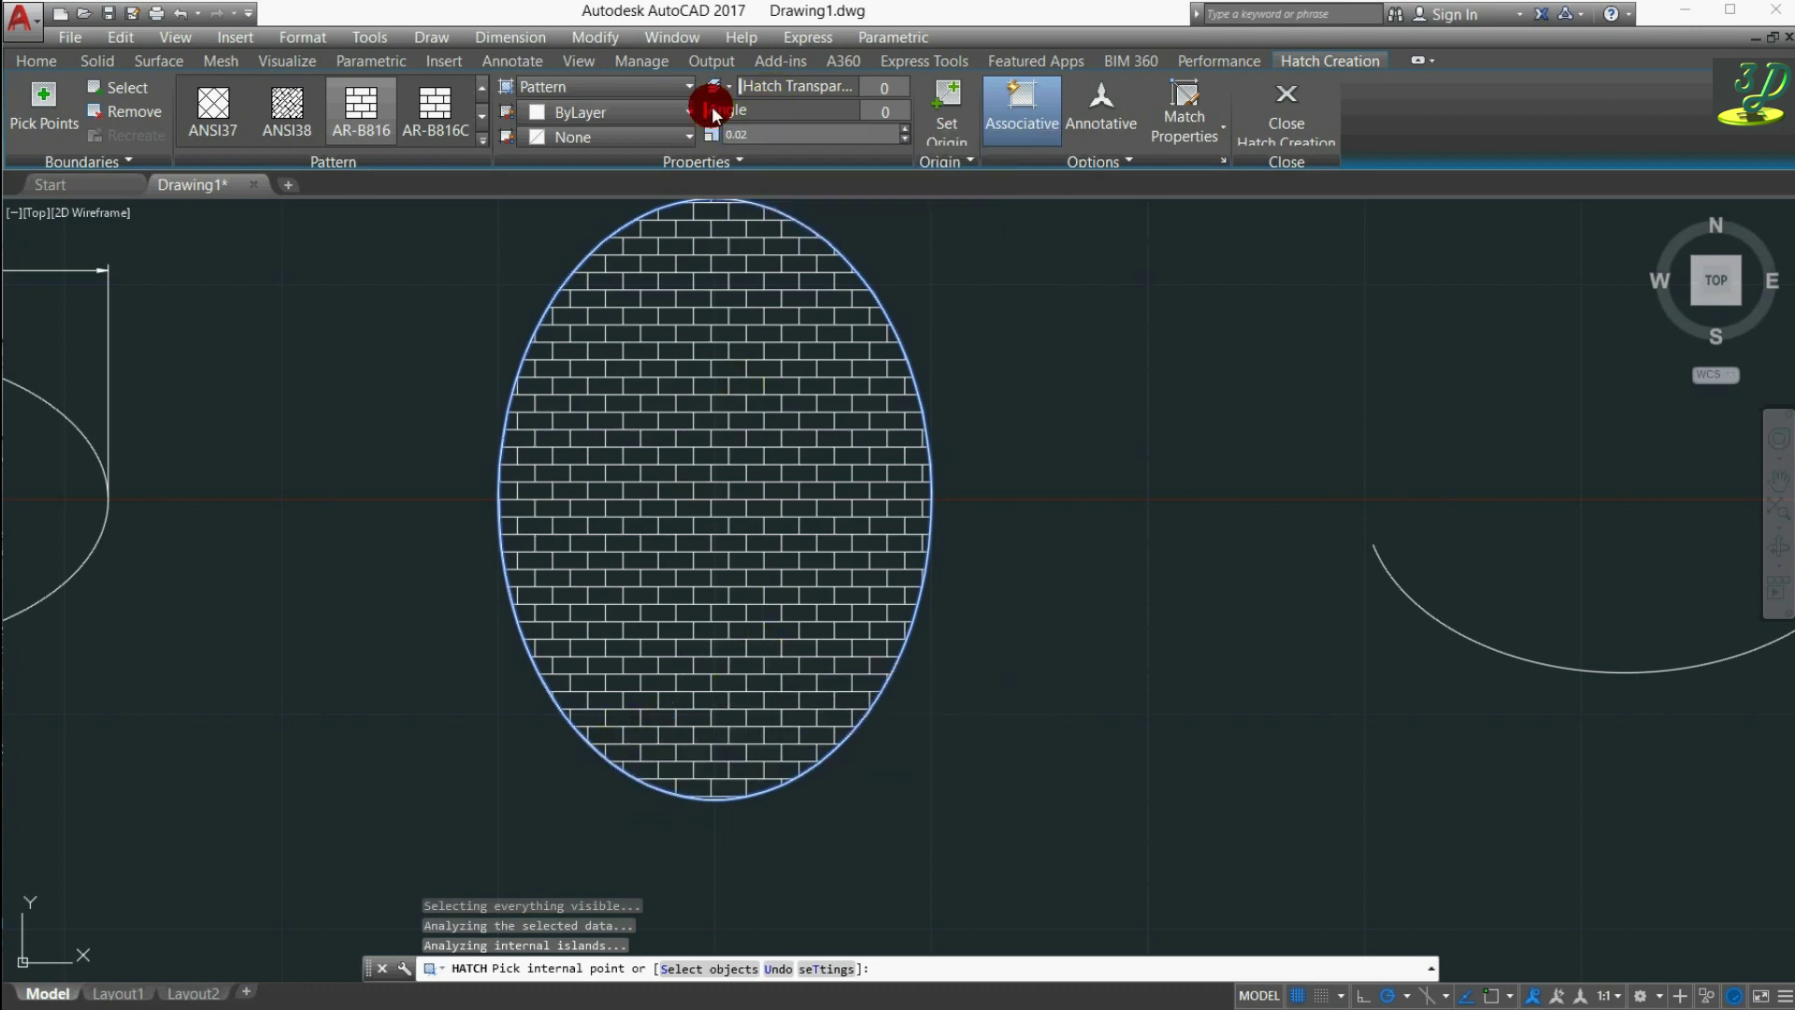
drag(721, 112, 762, 109)
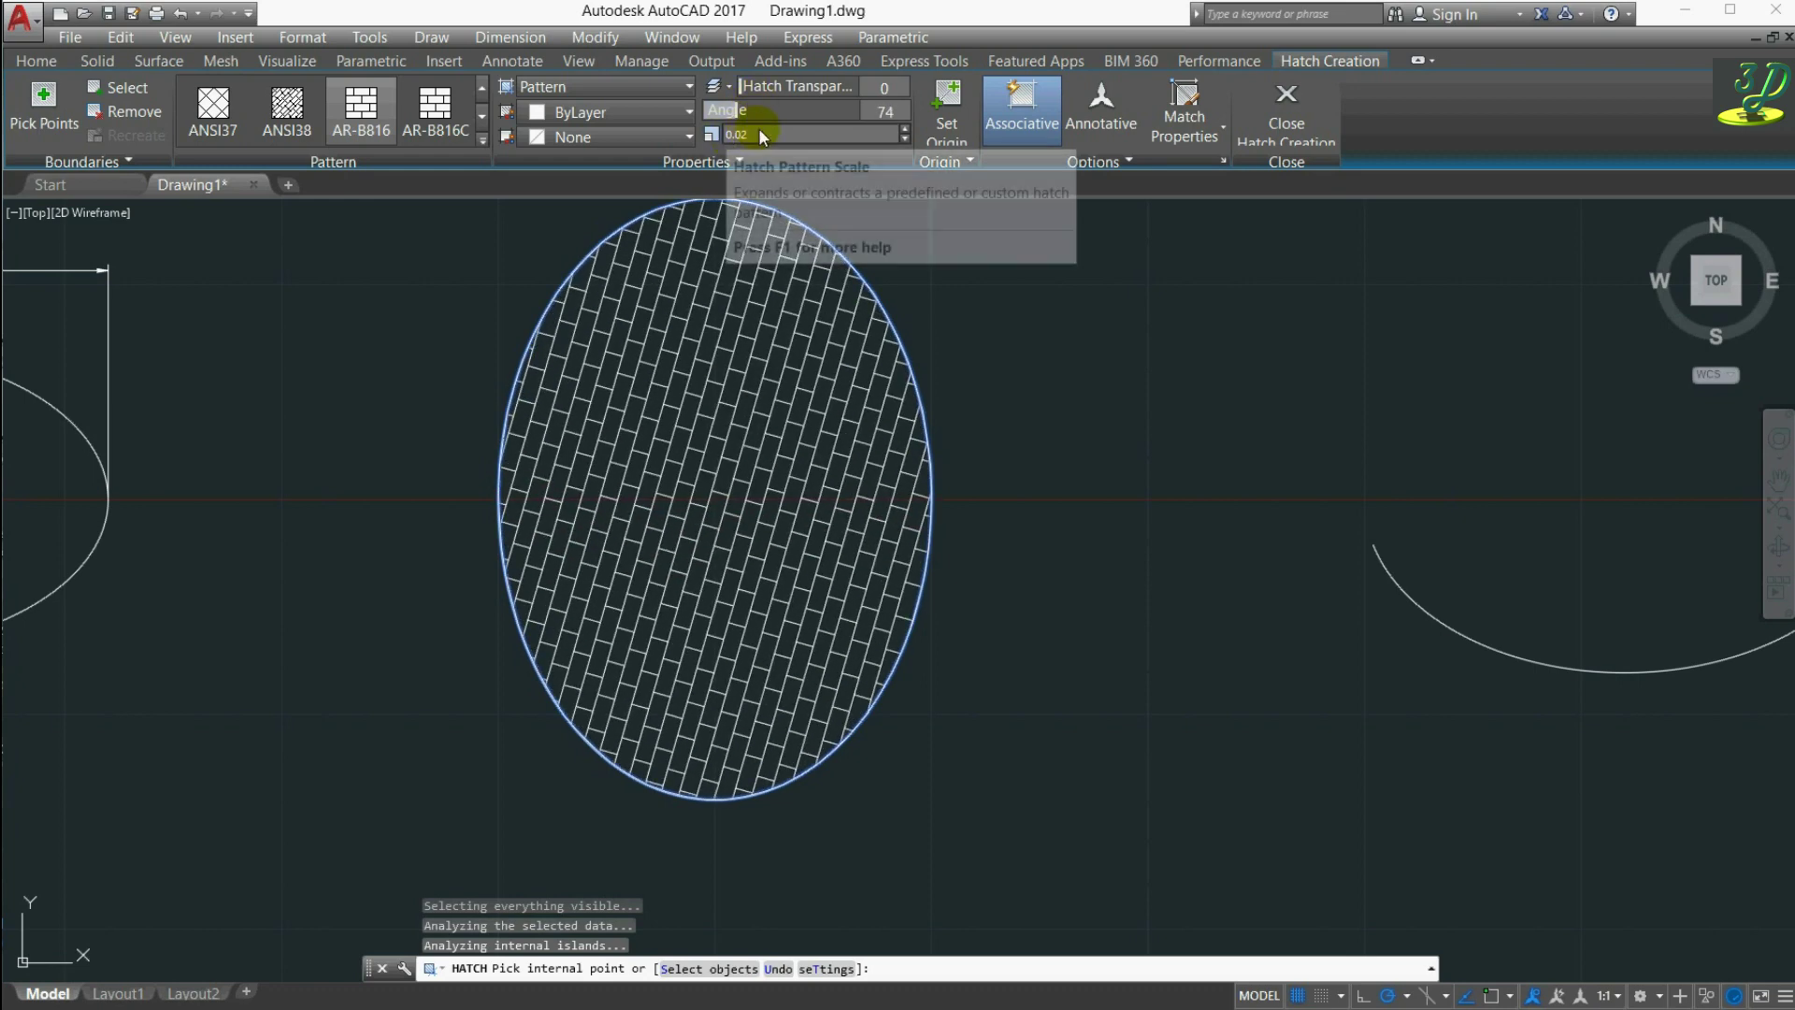
click(759, 131)
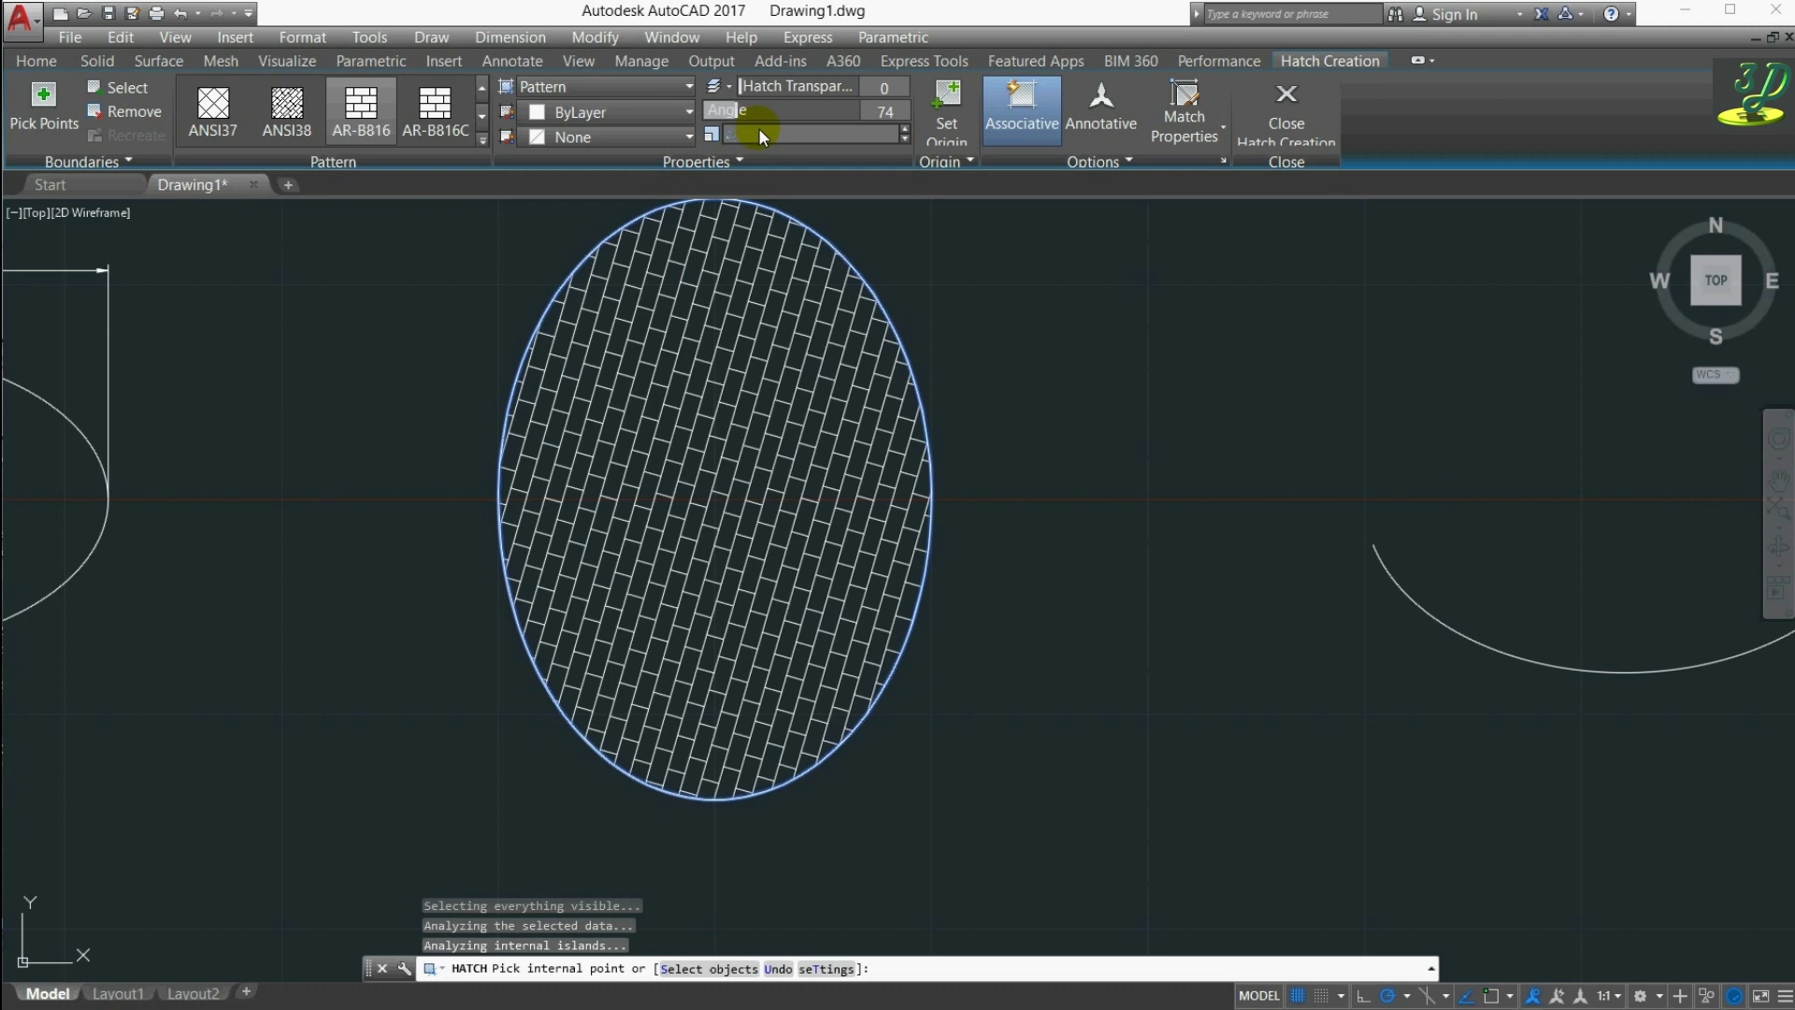
text(04)
key(Return)
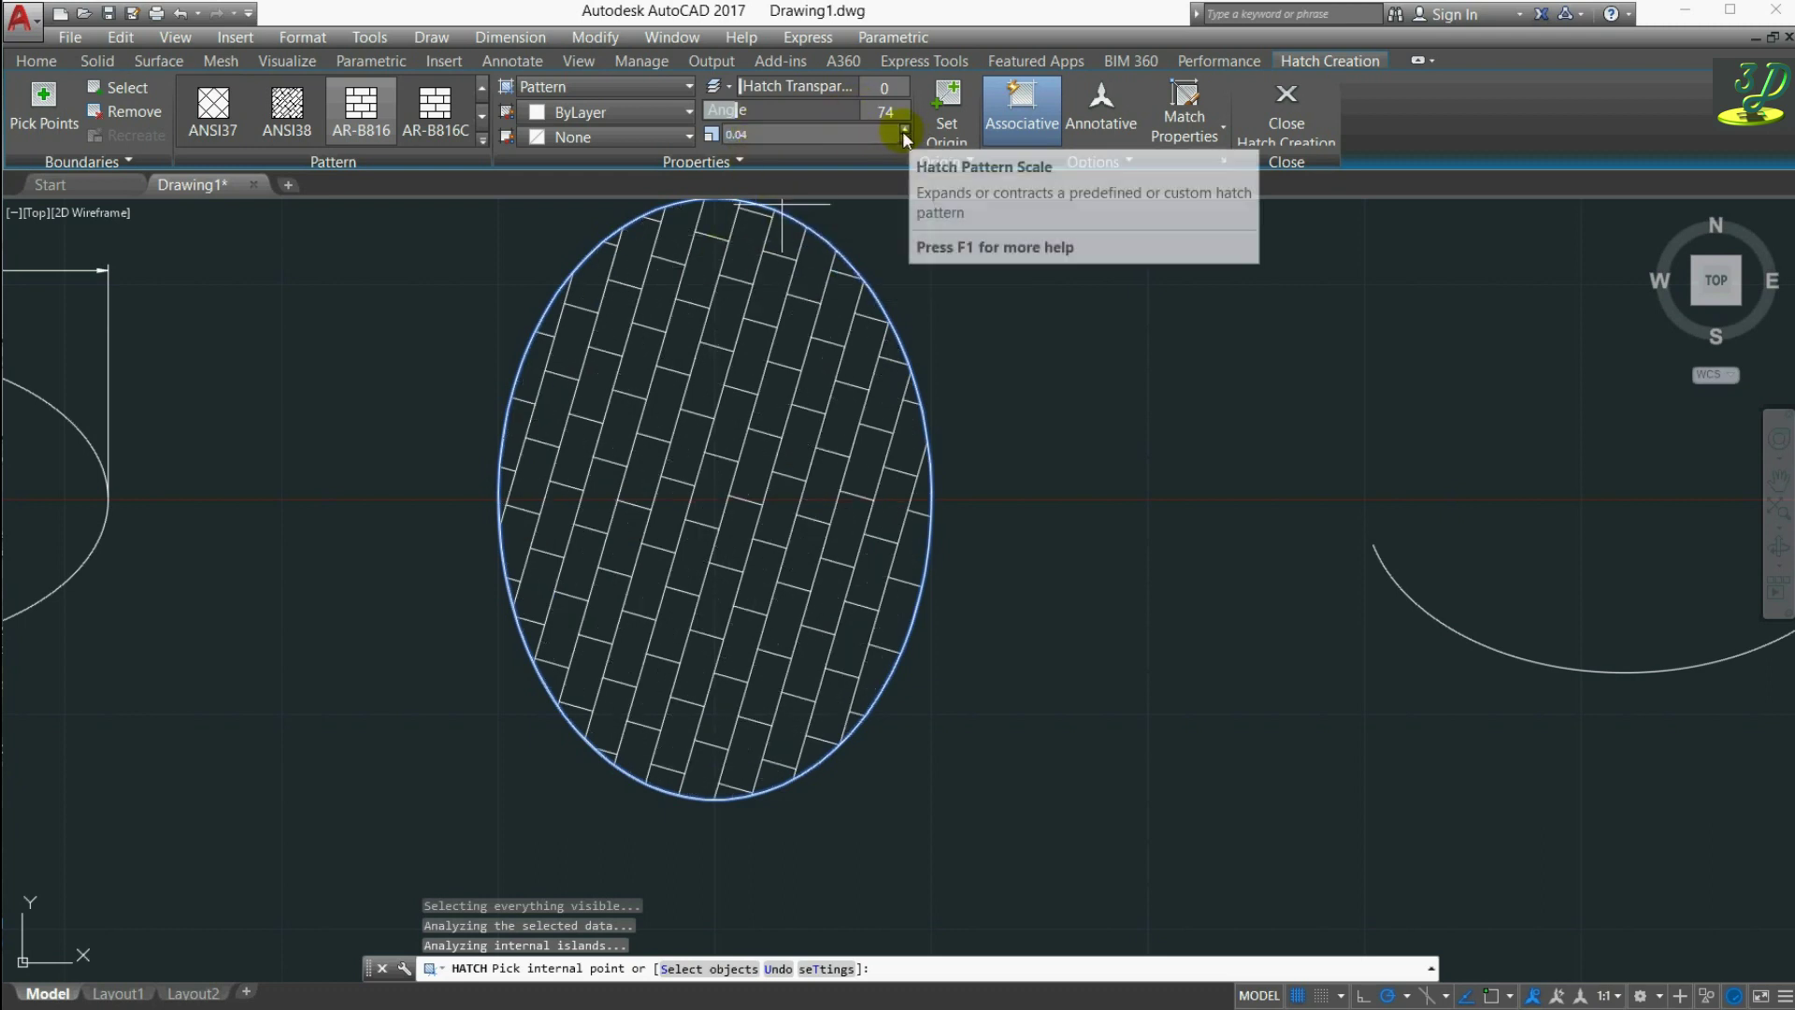
drag(742, 108, 708, 114)
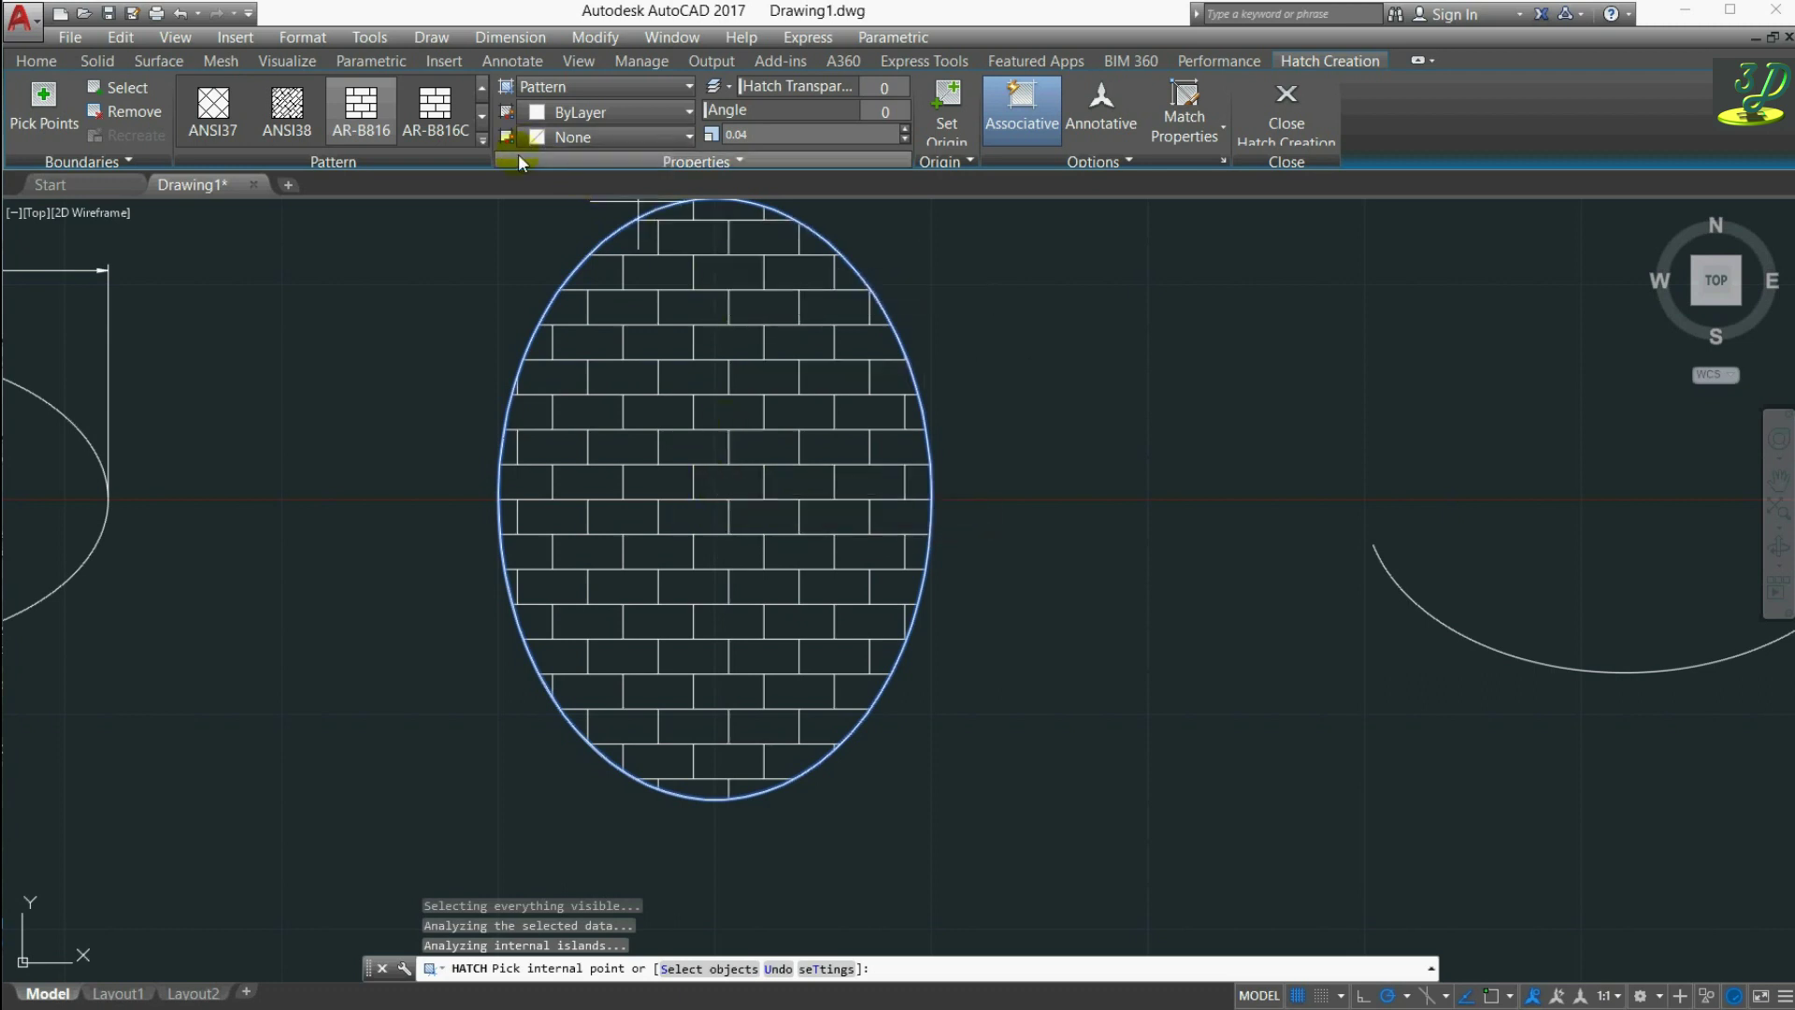
click(692, 89)
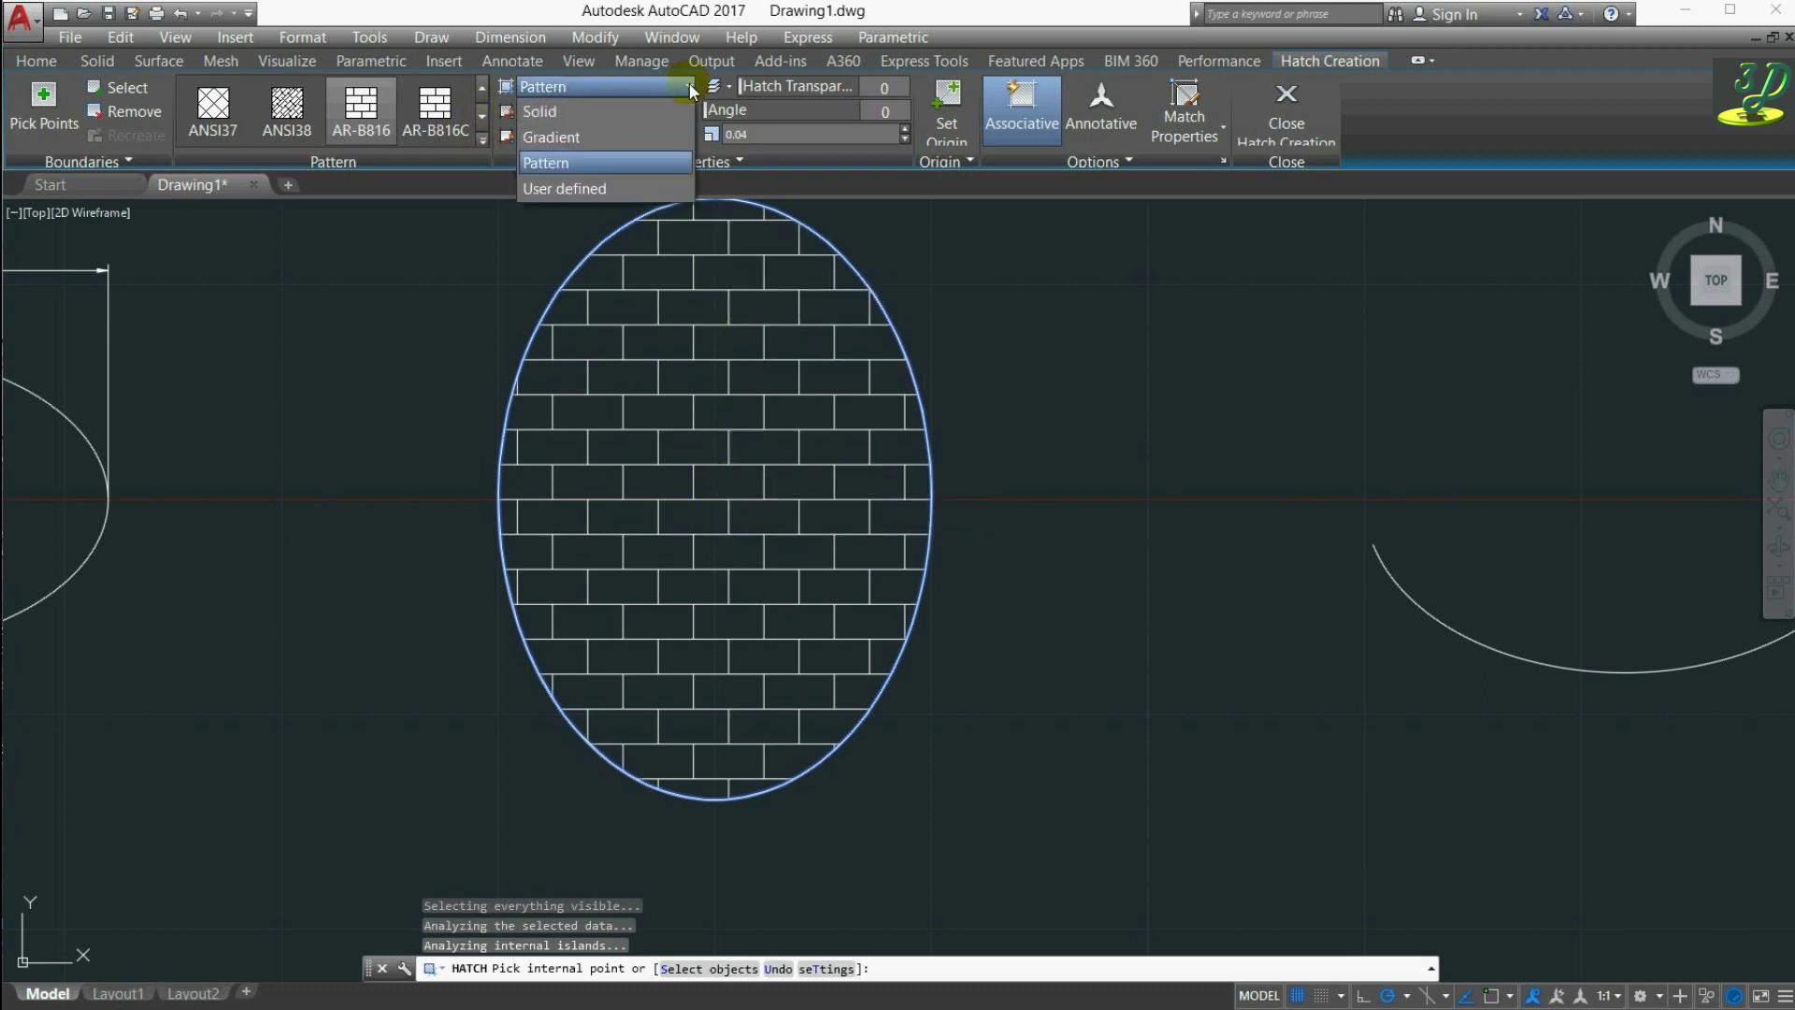
click(607, 114)
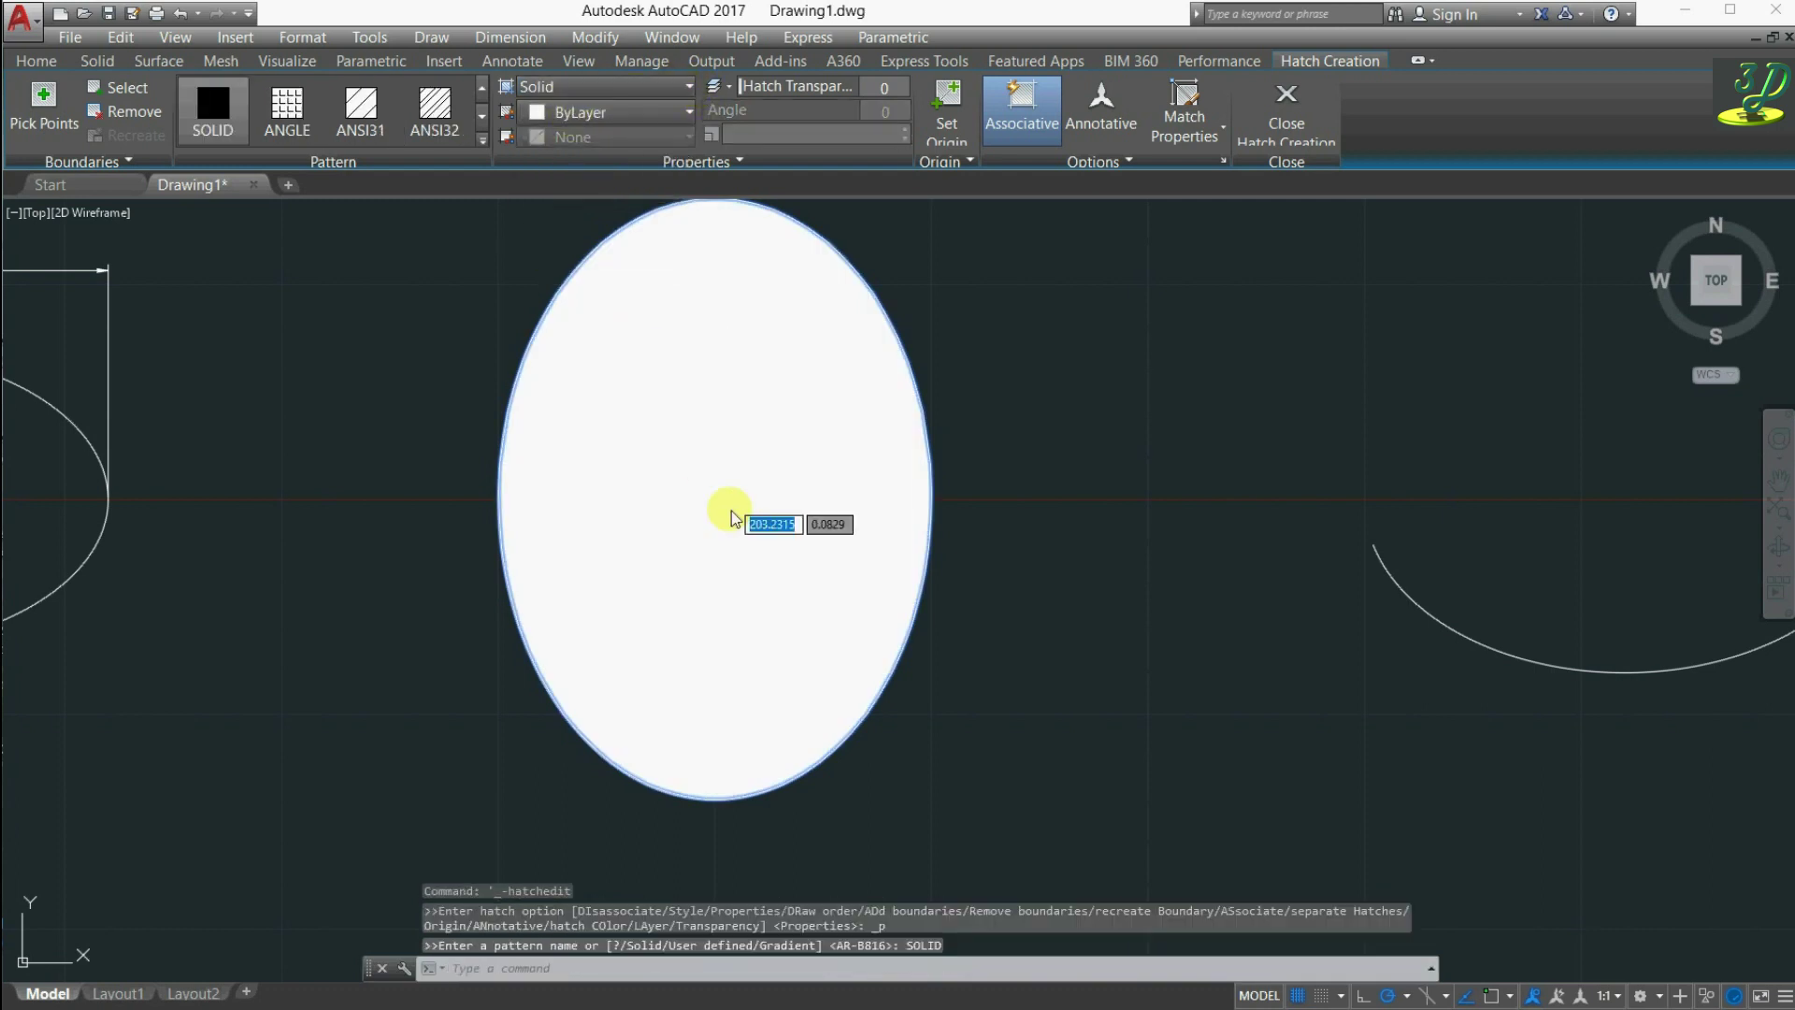
click(686, 84)
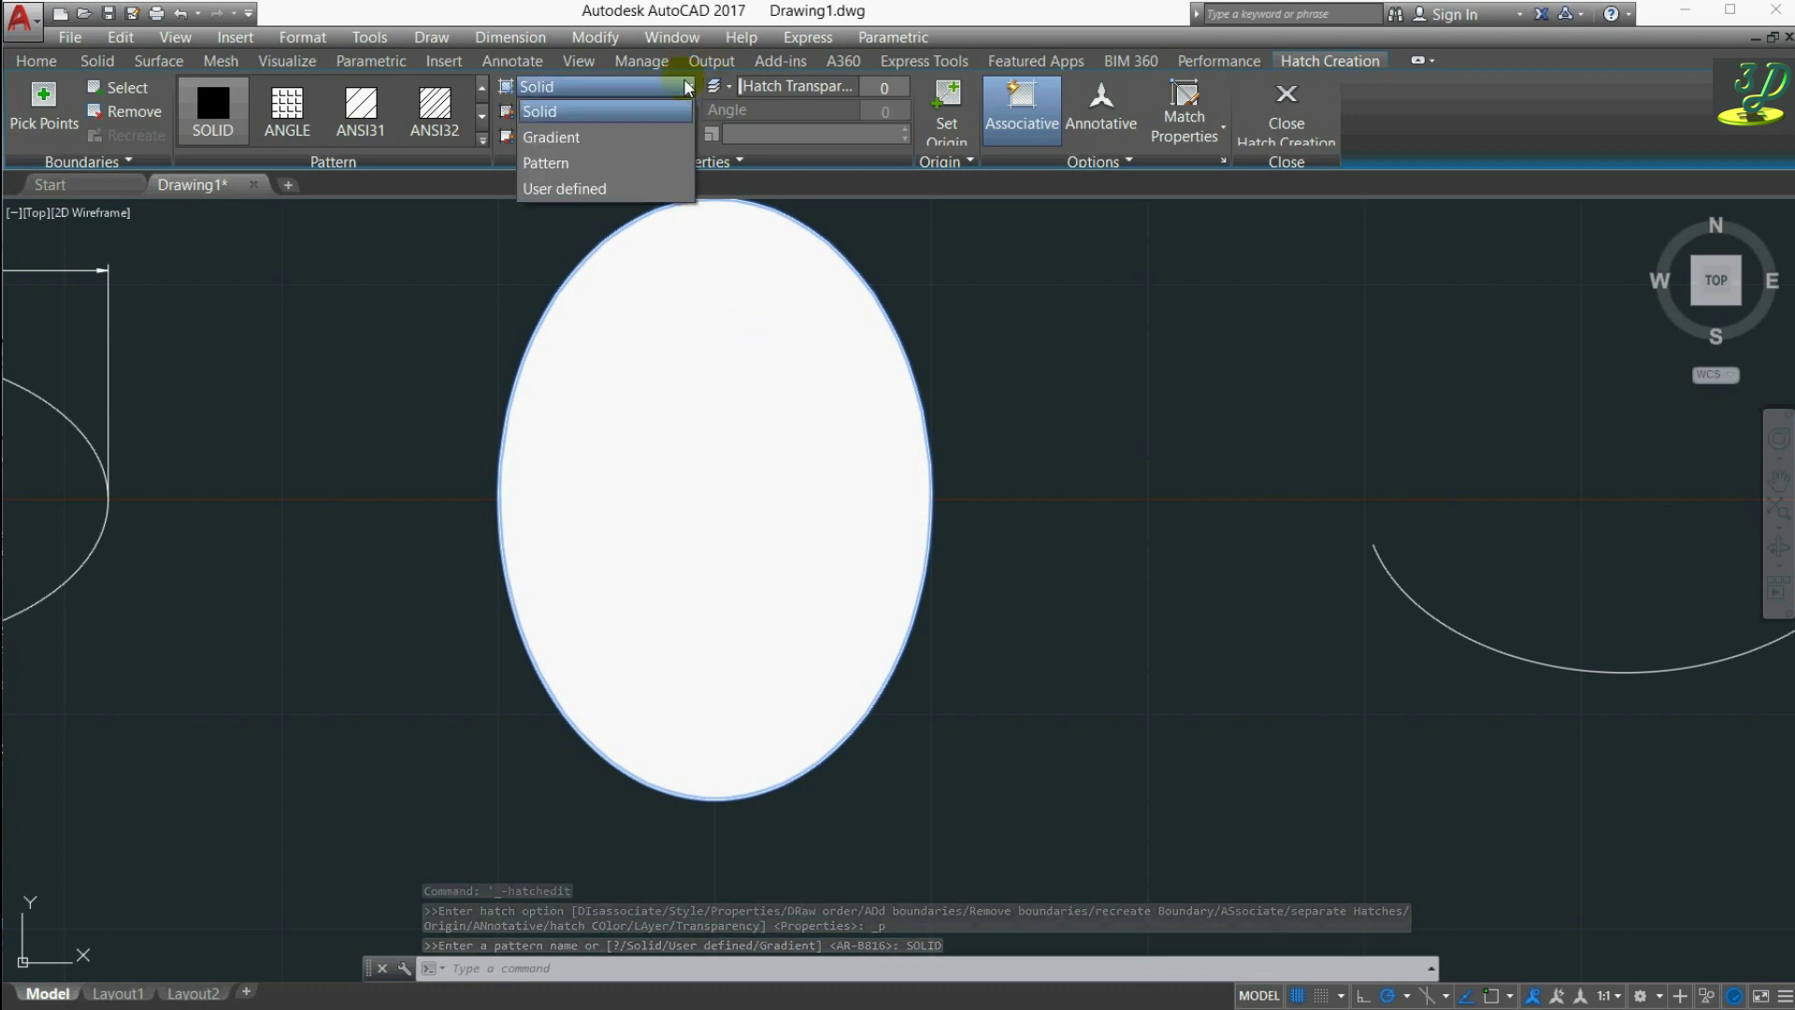
click(565, 162)
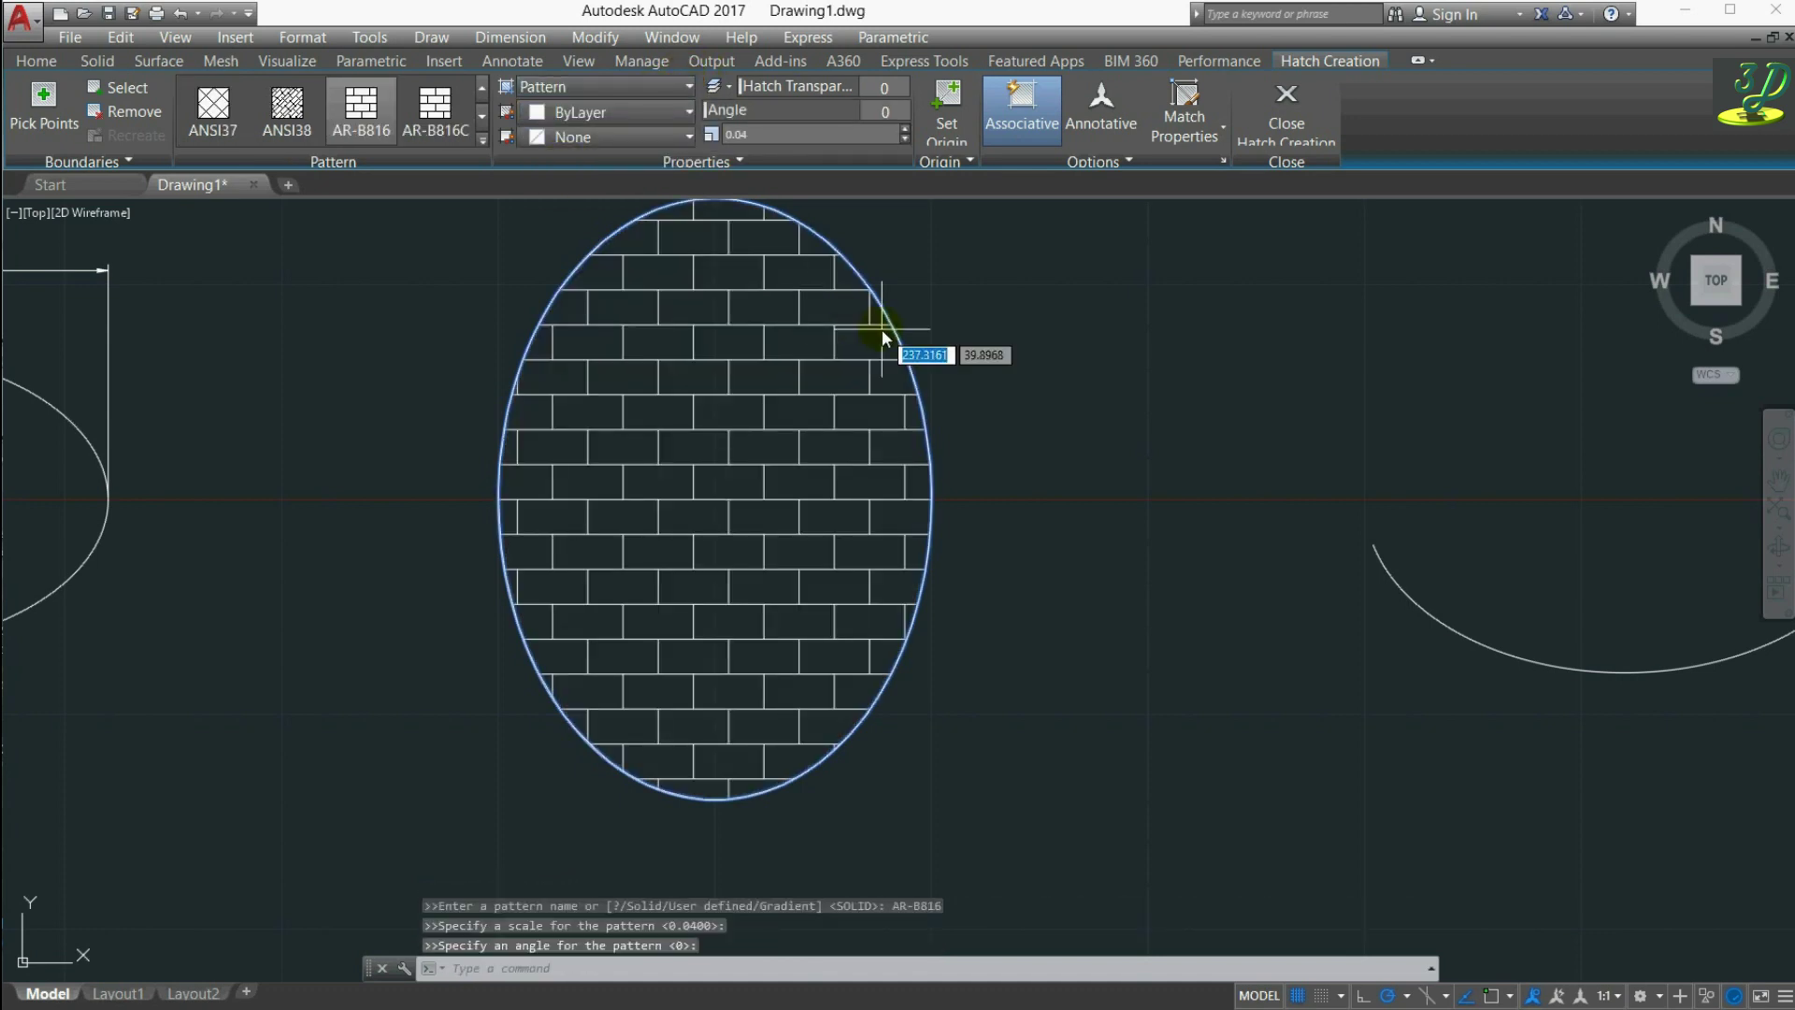
click(690, 86)
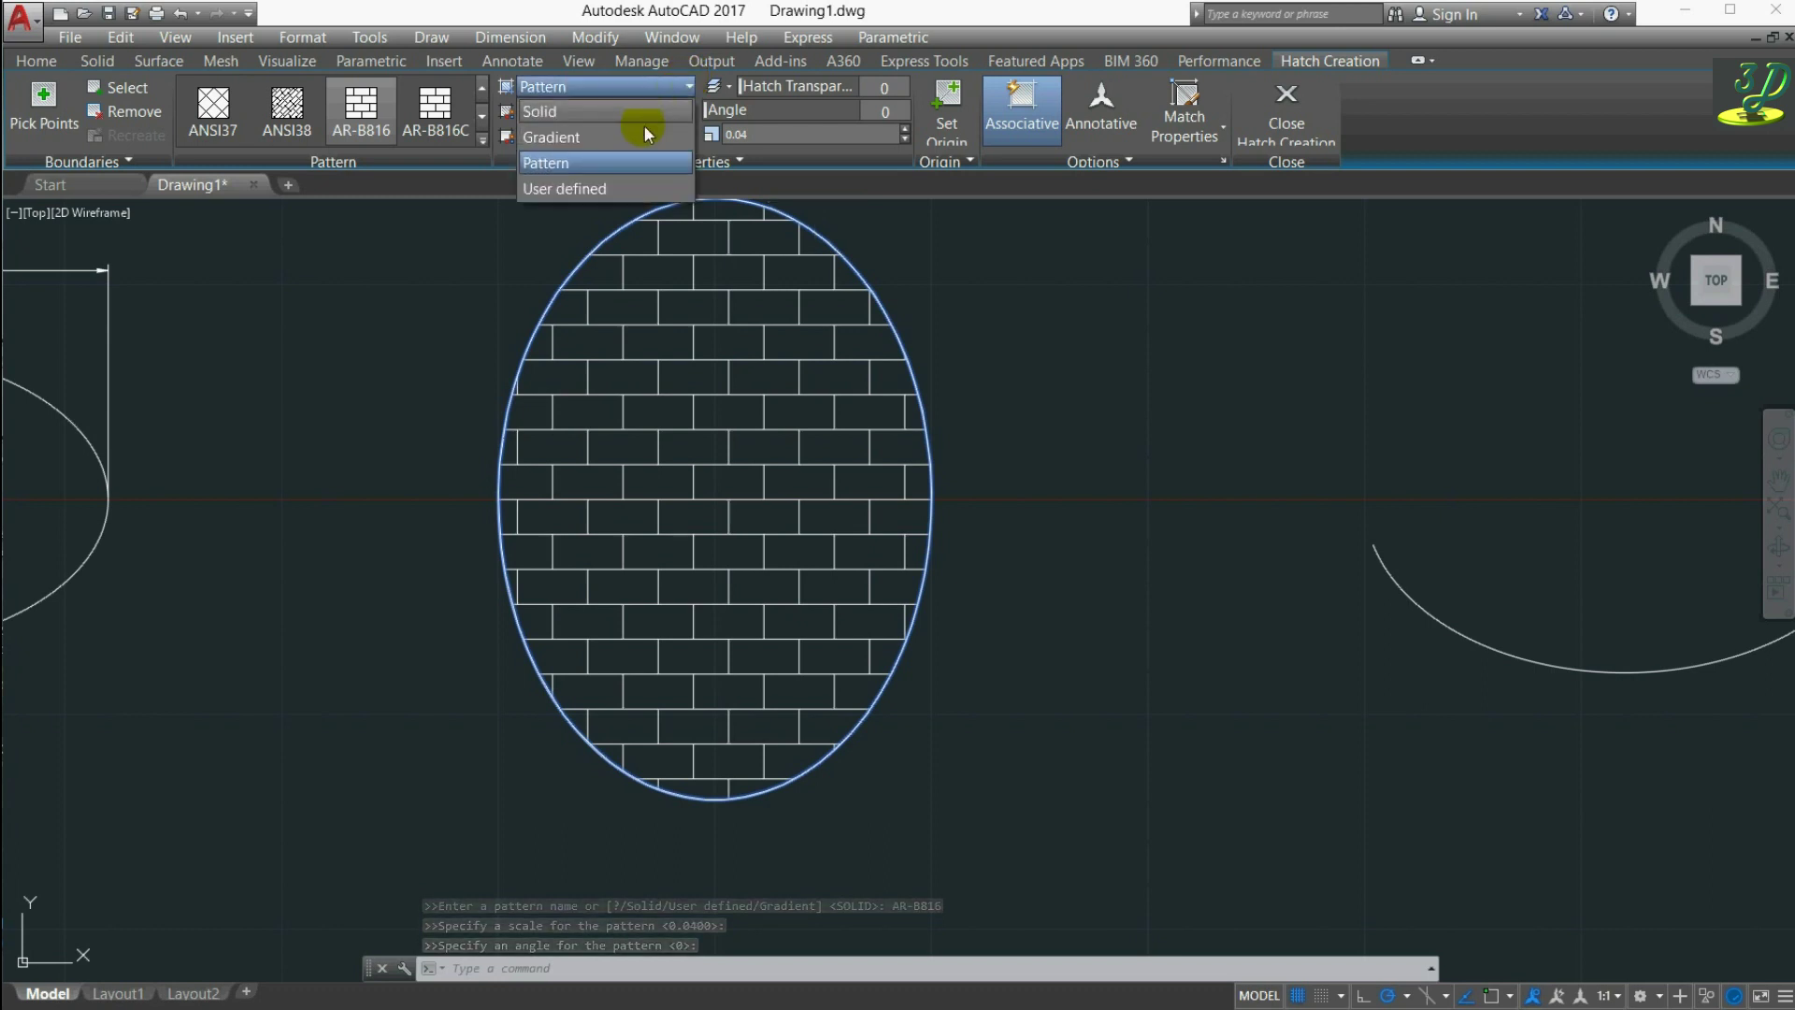
click(621, 136)
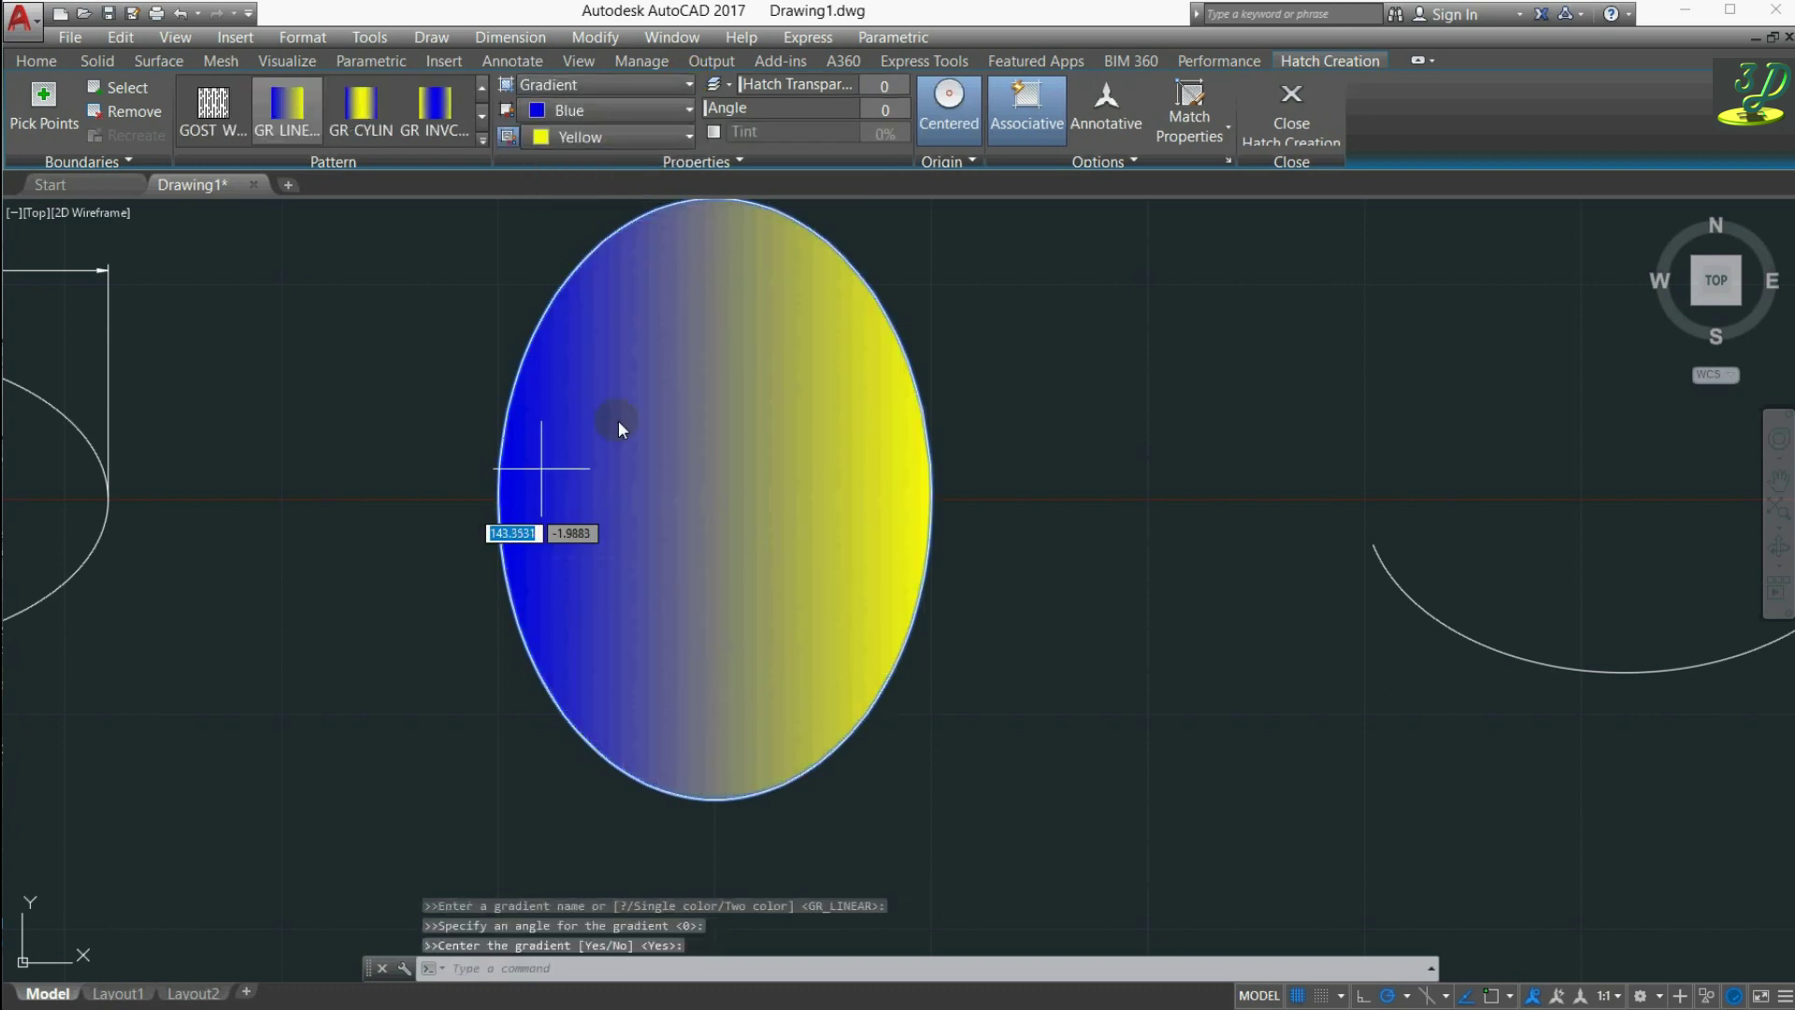
click(688, 81)
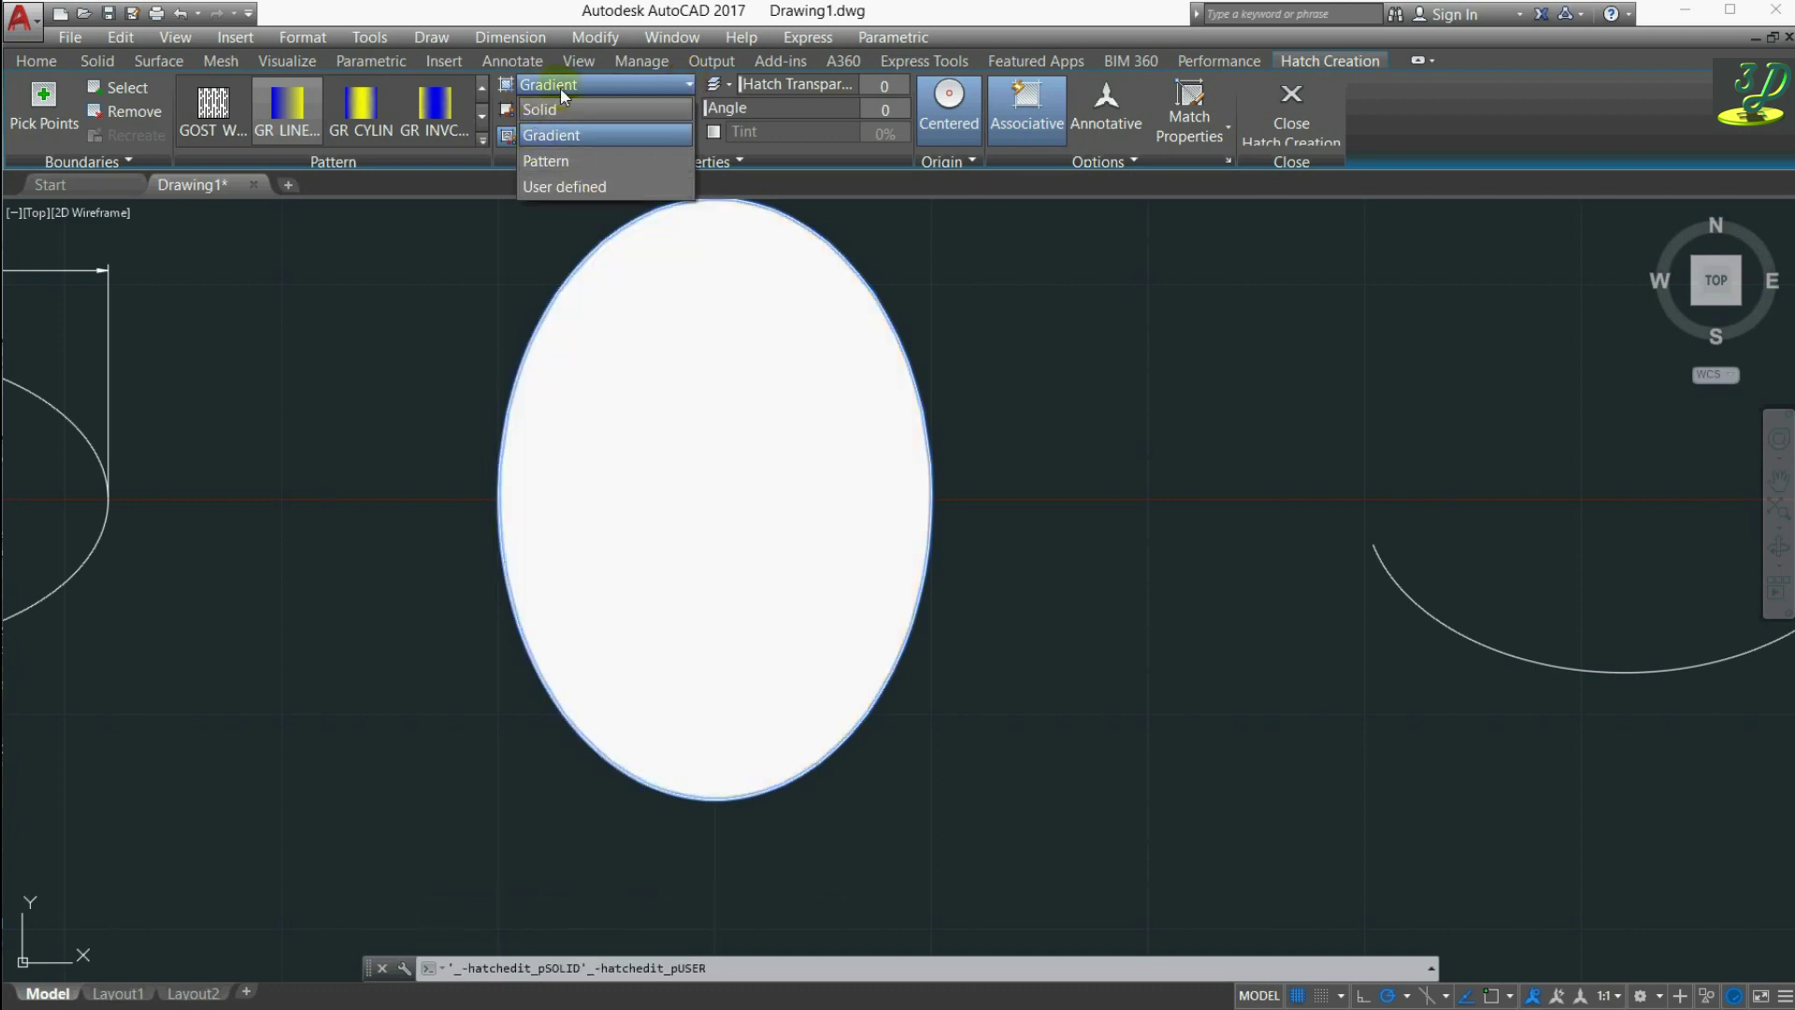
click(549, 161)
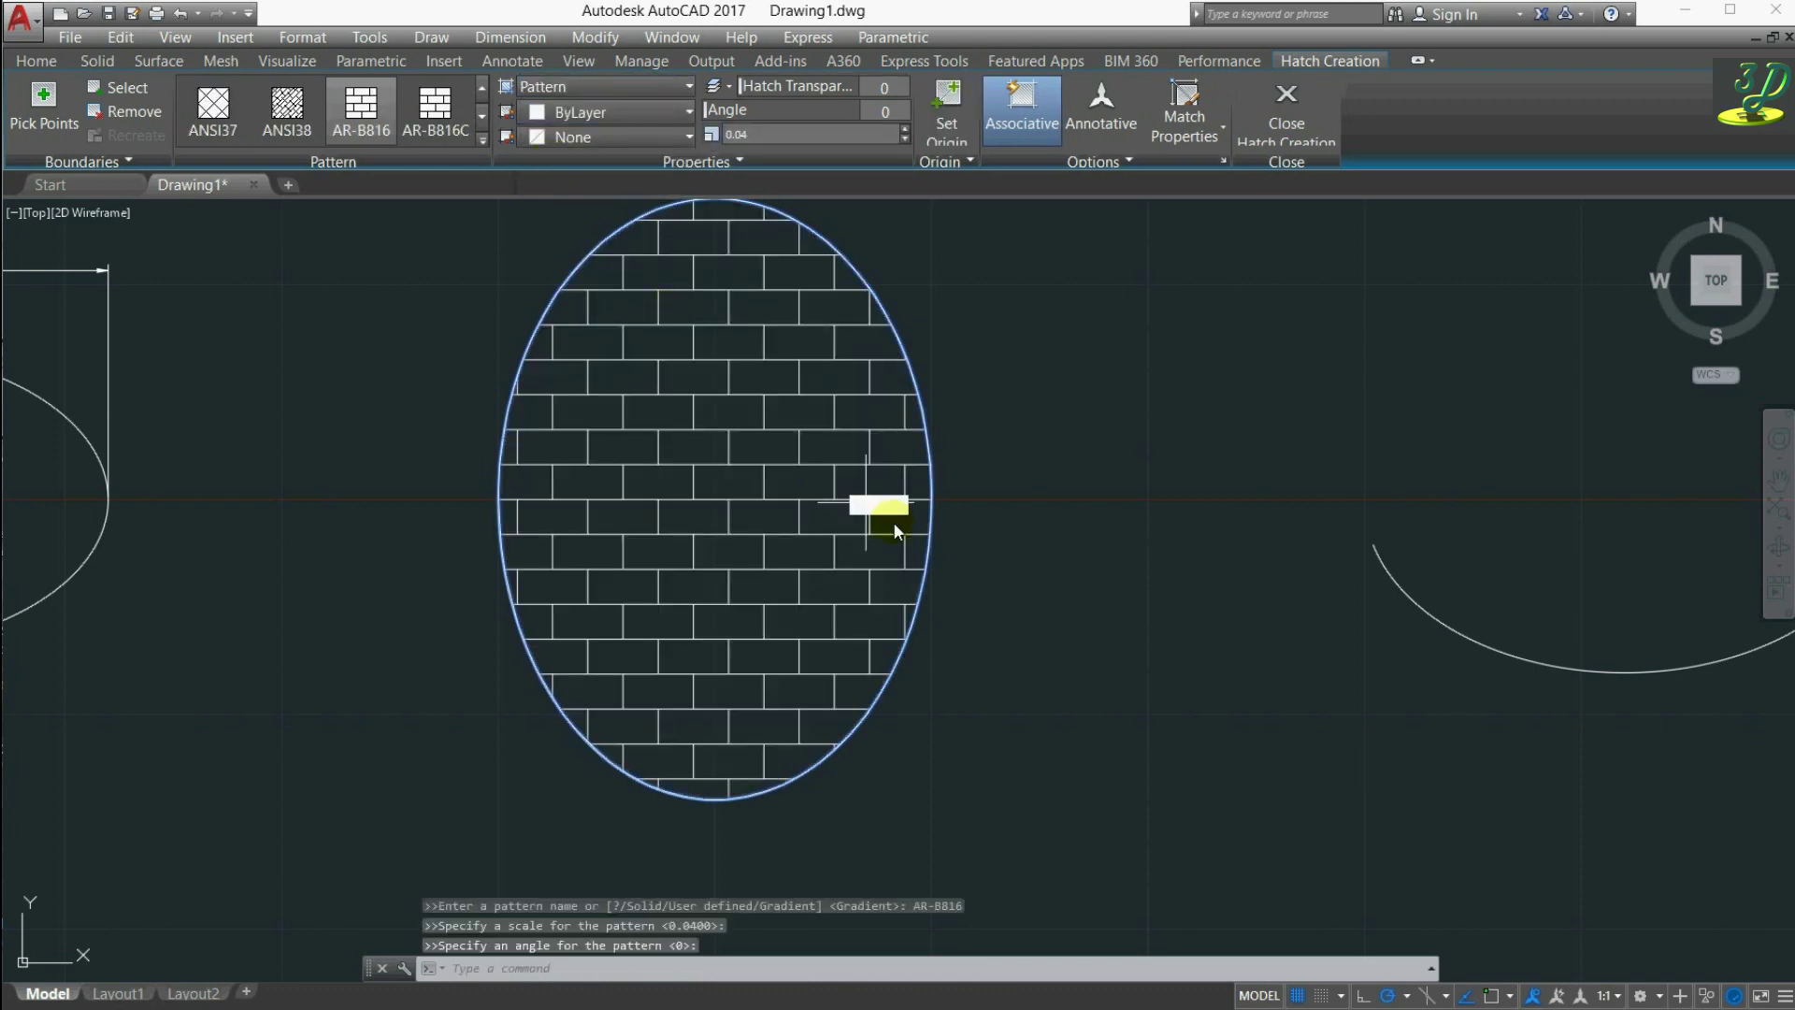
scroll(907, 424, down, 2)
scroll(832, 557, down, 1)
scroll(810, 598, down, 1)
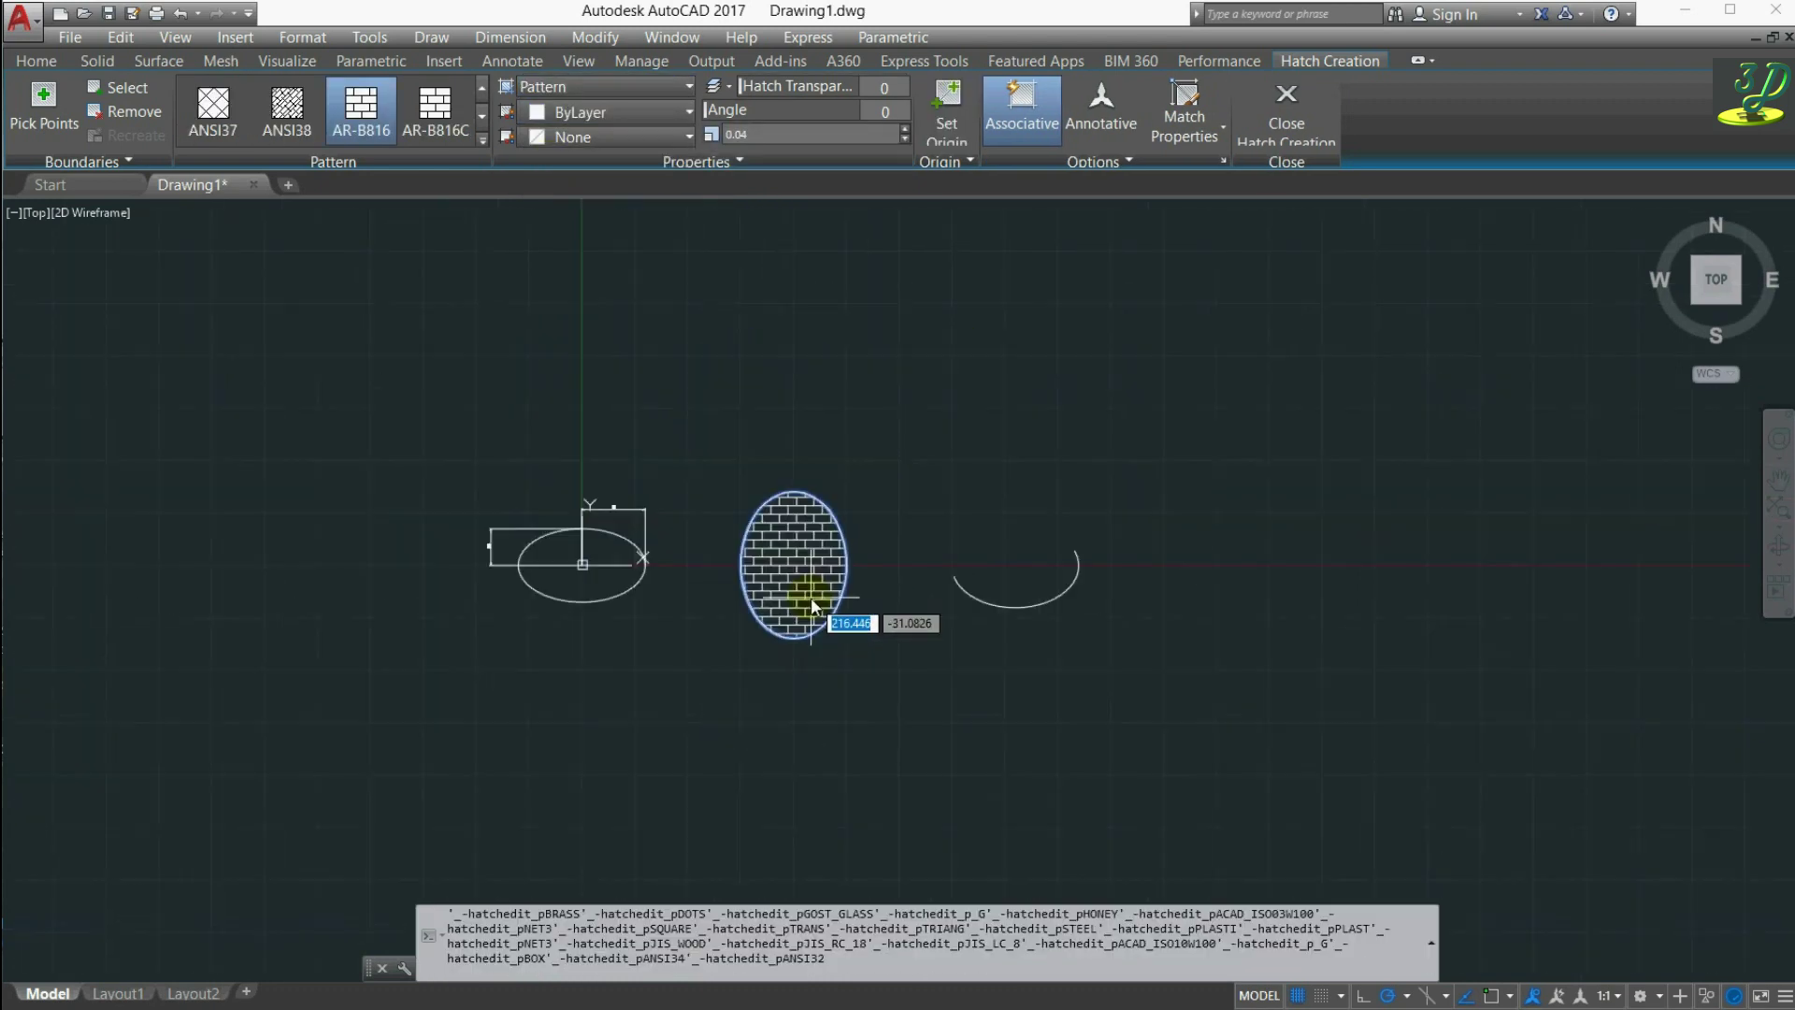
scroll(810, 597, up, 1)
Step: Commit the vertical ellipse's hatch and start a new hatch inside the horizontal ellipse
click(1302, 103)
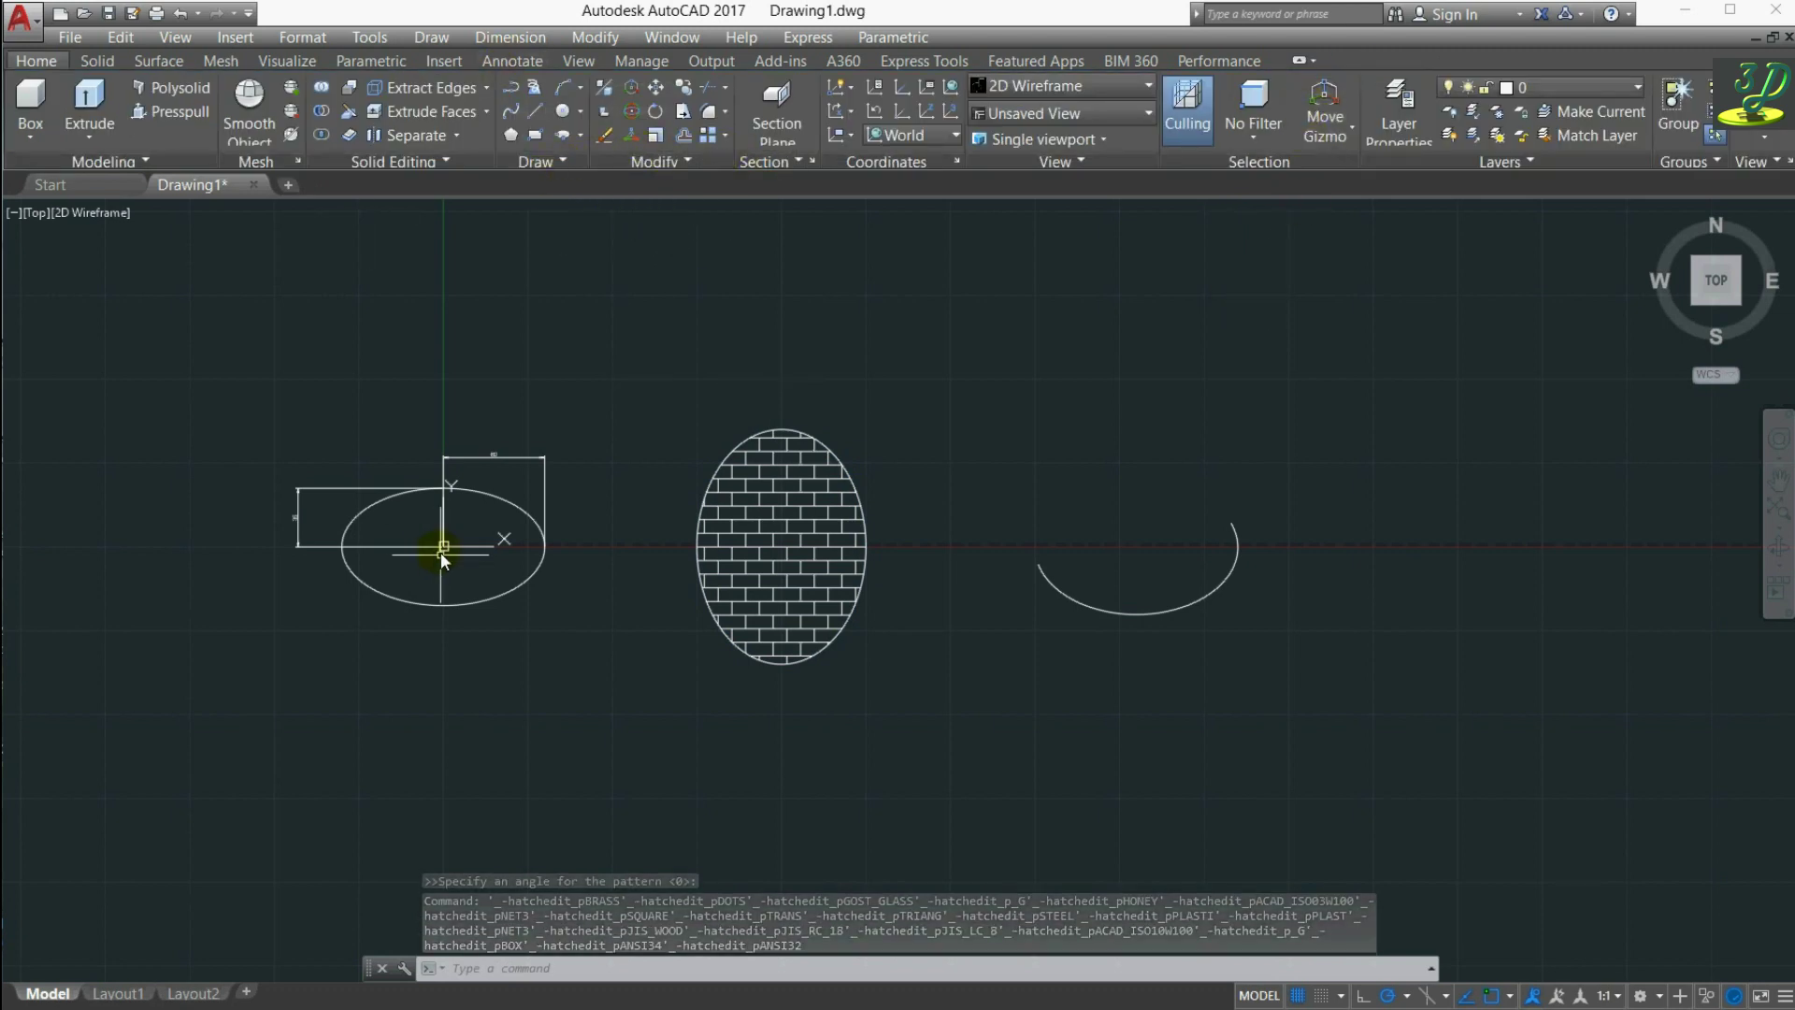
click(565, 160)
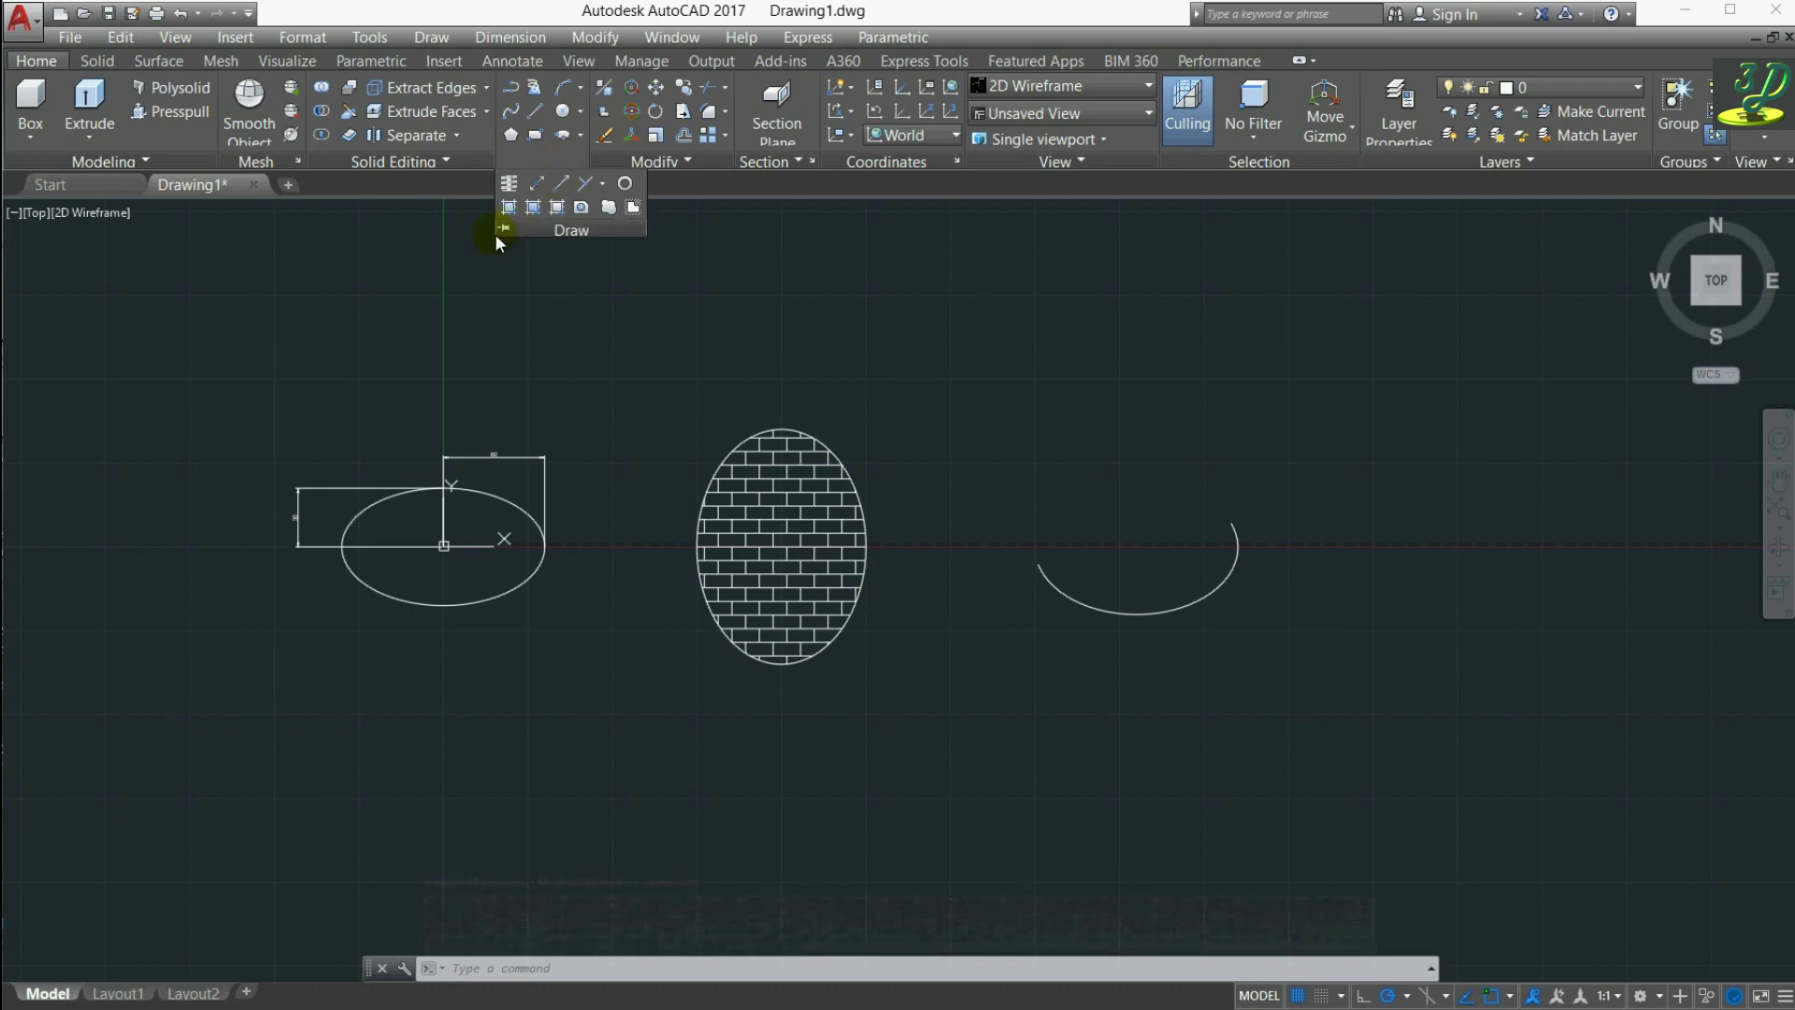
click(508, 207)
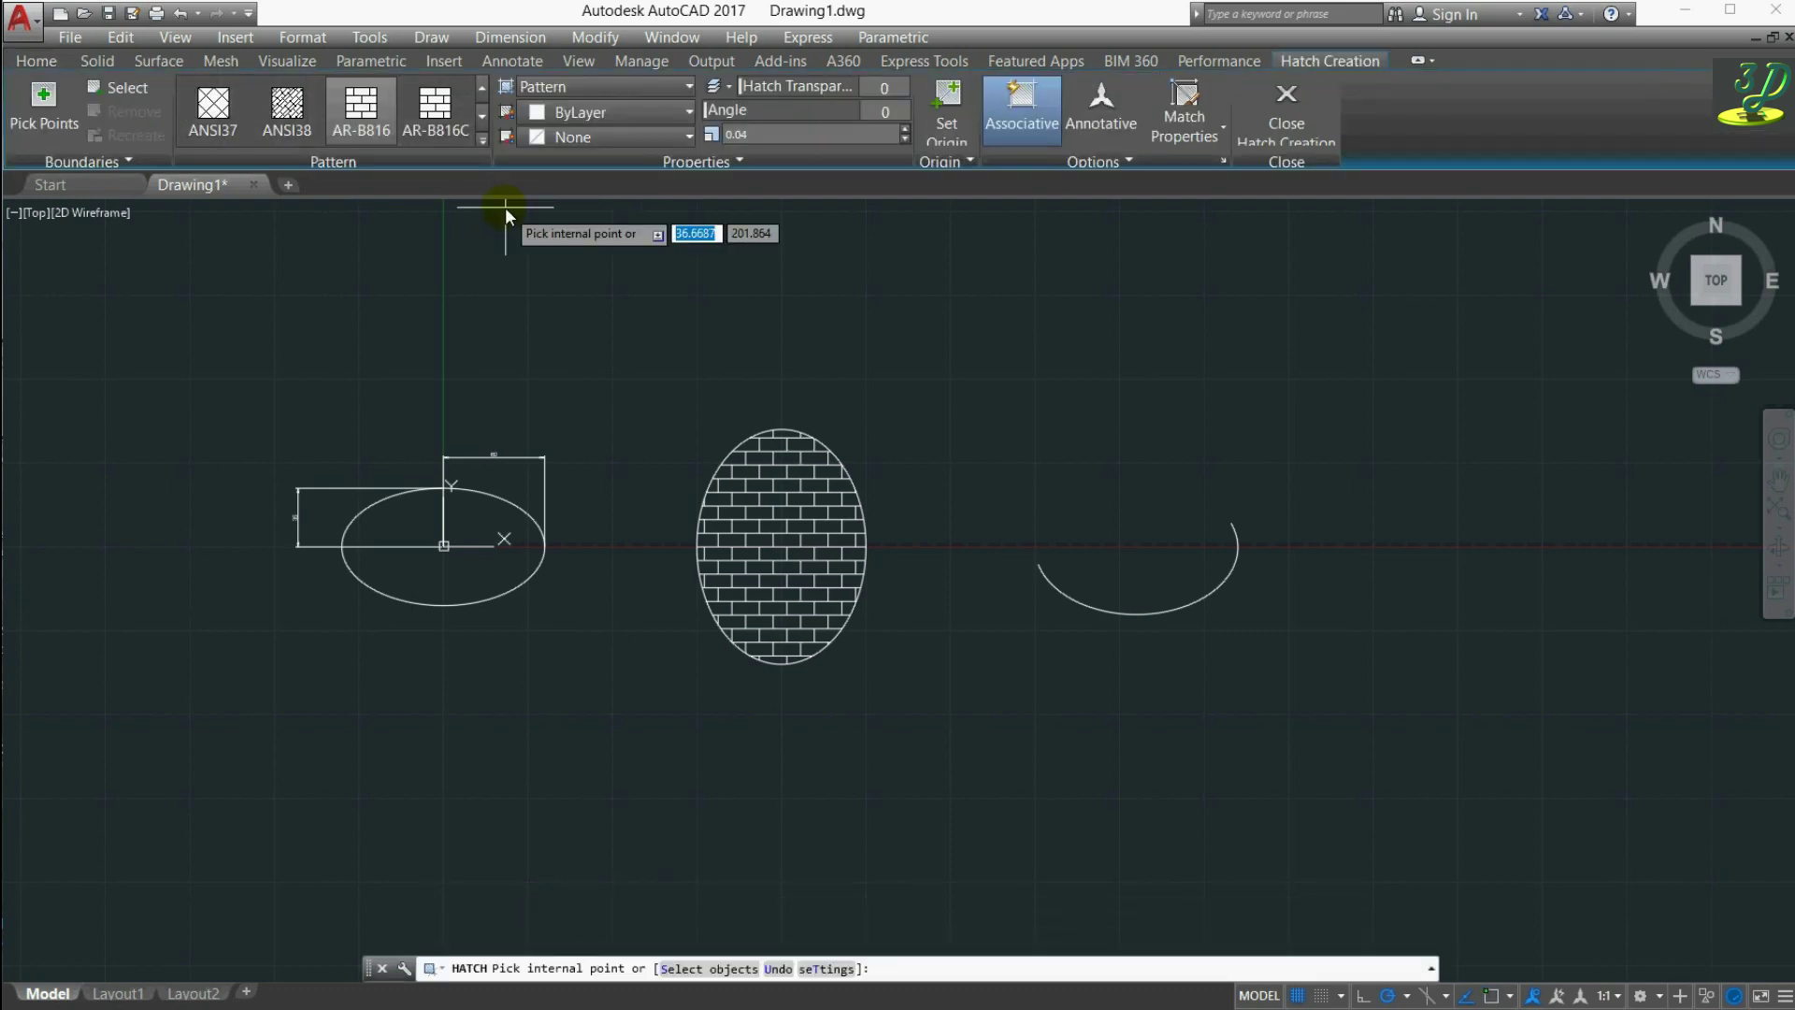
click(464, 561)
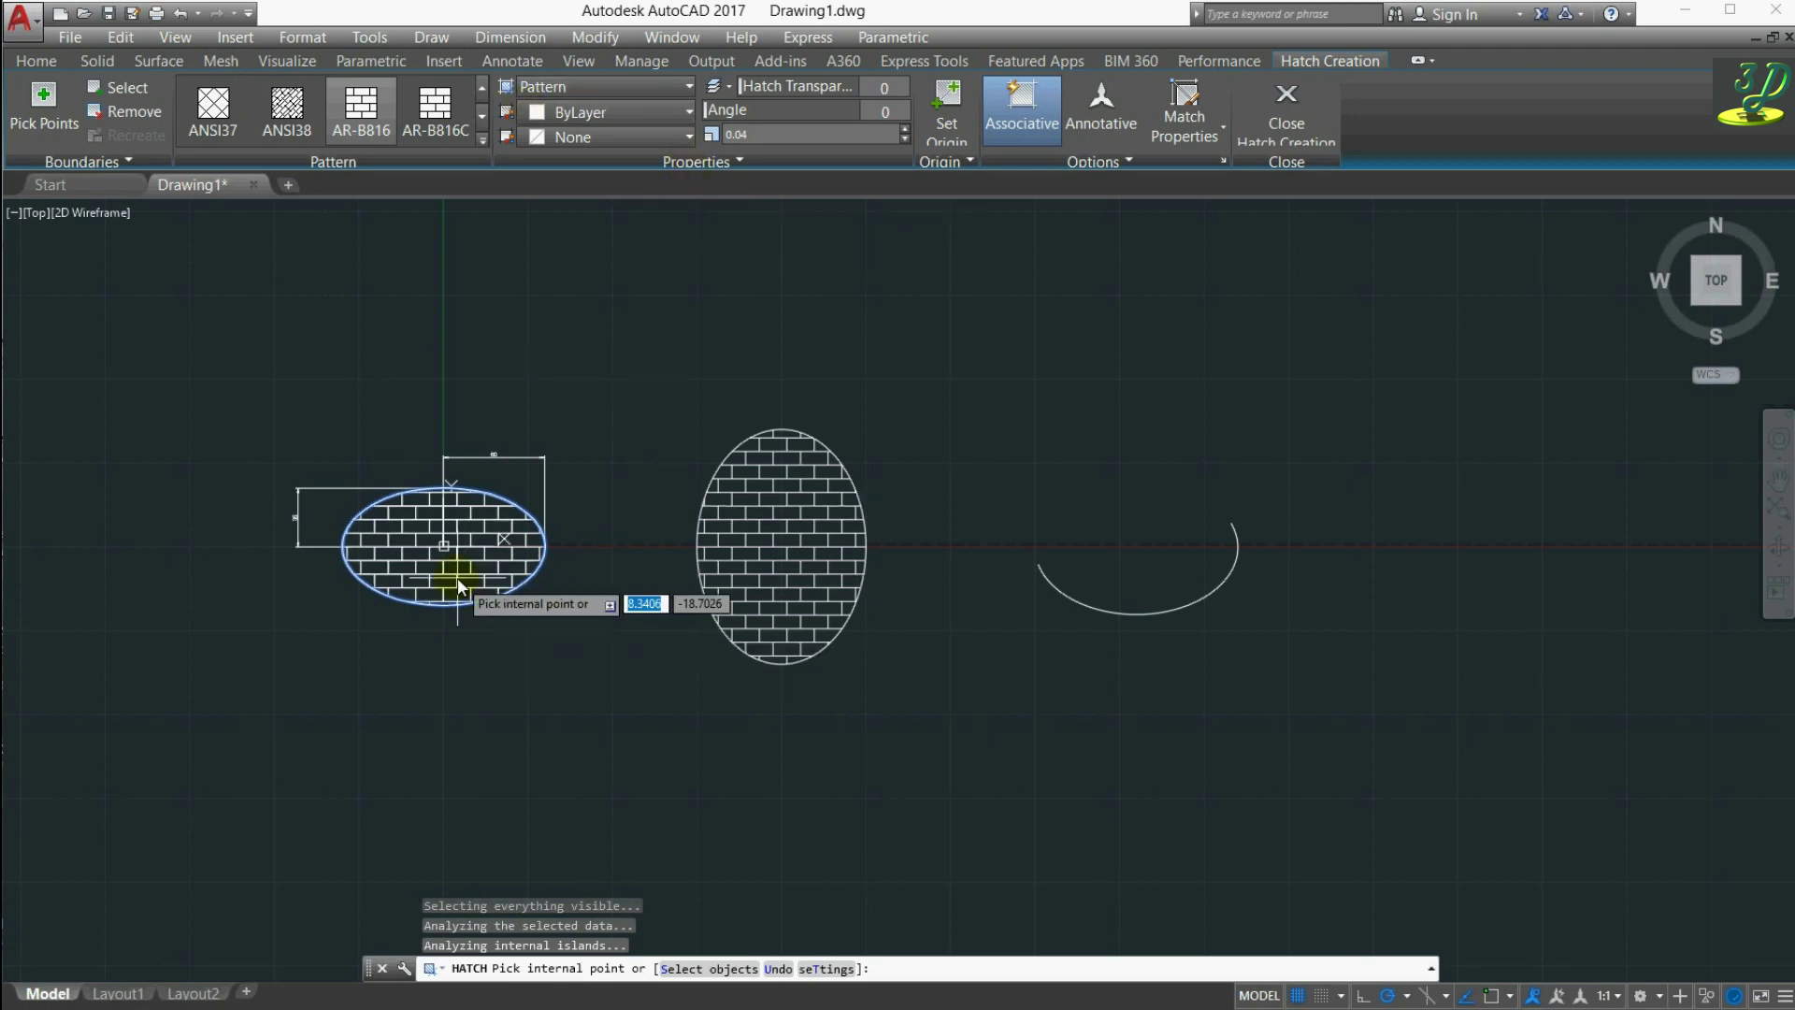
Step: Try the ANSI38 and ANSI37 patterns, then settle on AR-B816C bricks for the horizontal ellipse
click(361, 112)
click(408, 124)
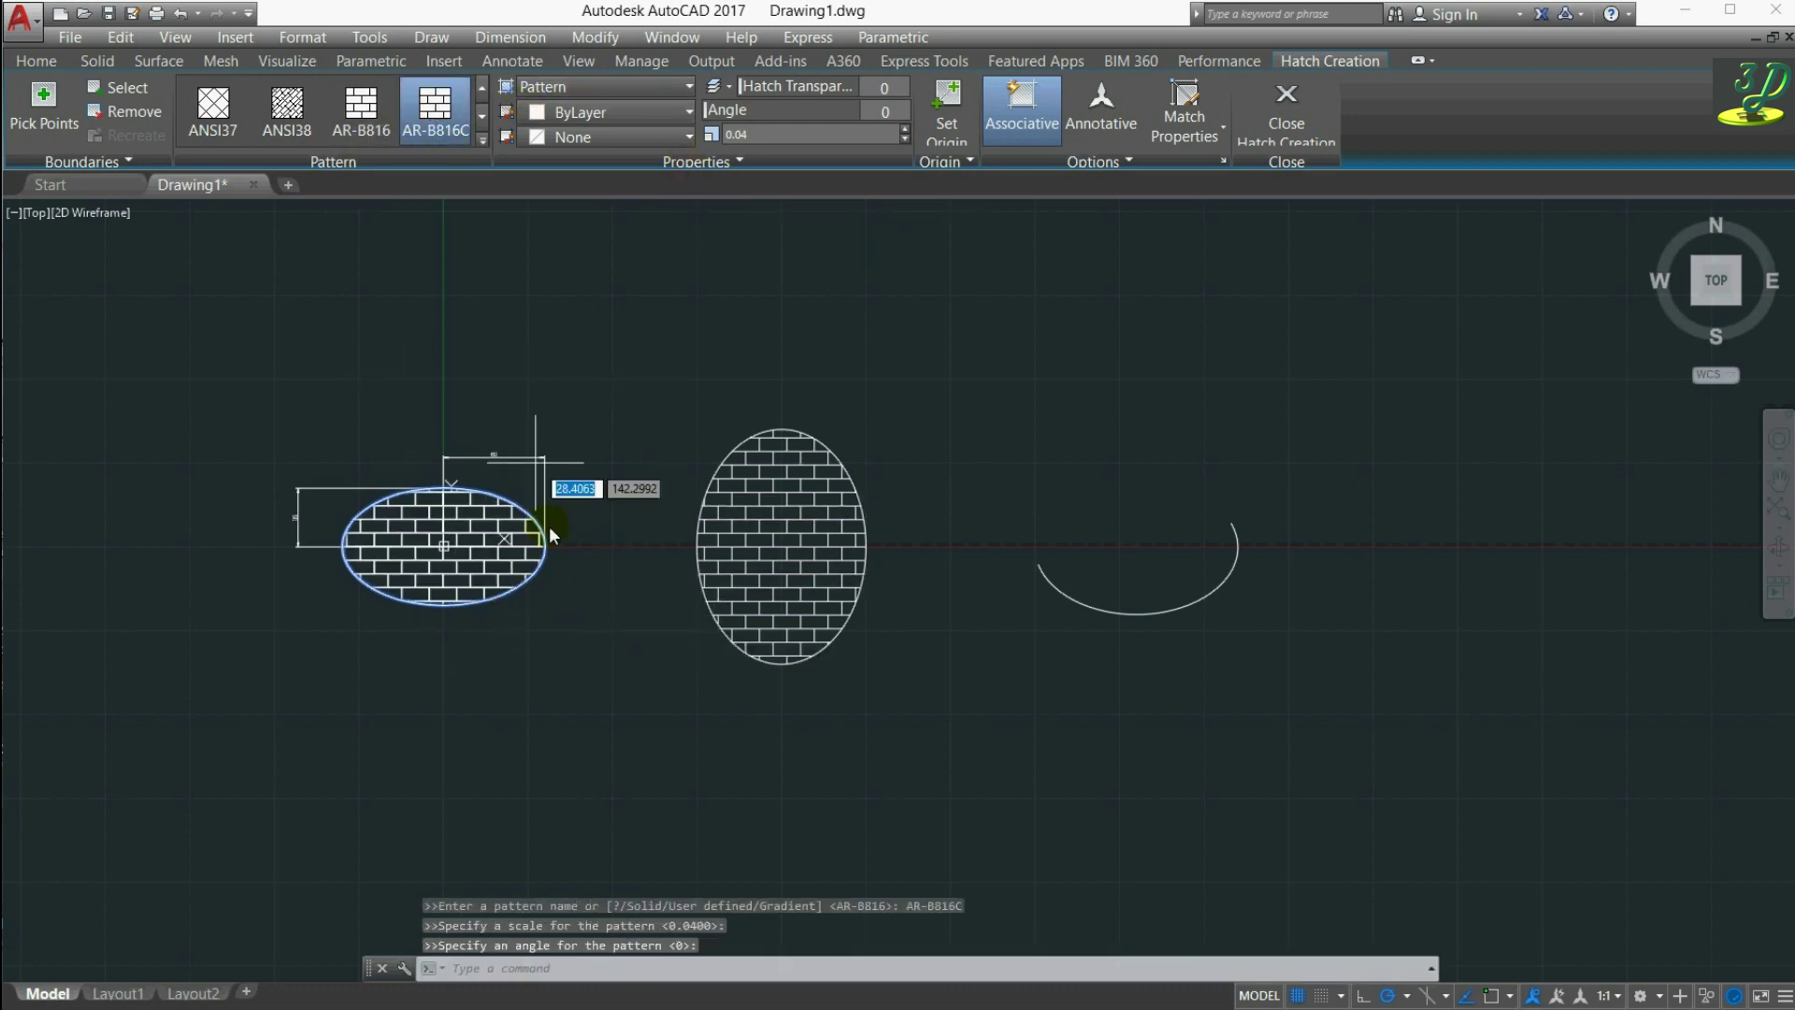
click(288, 117)
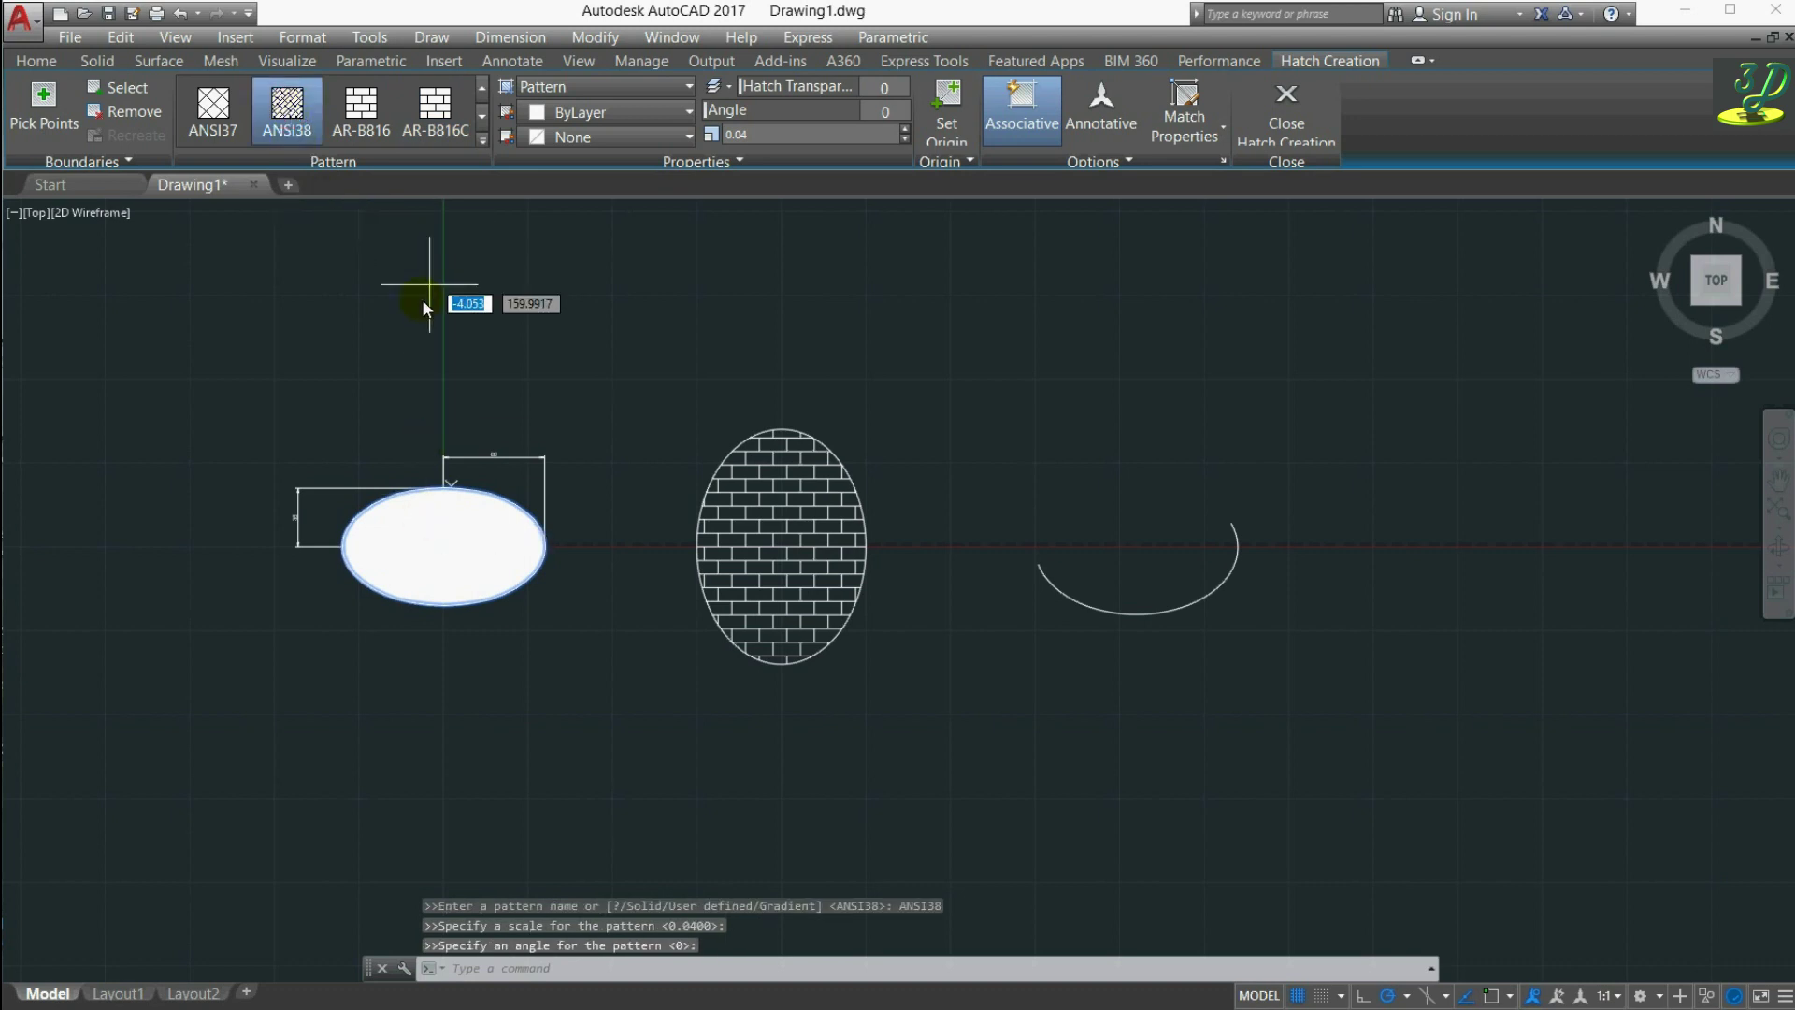
click(436, 554)
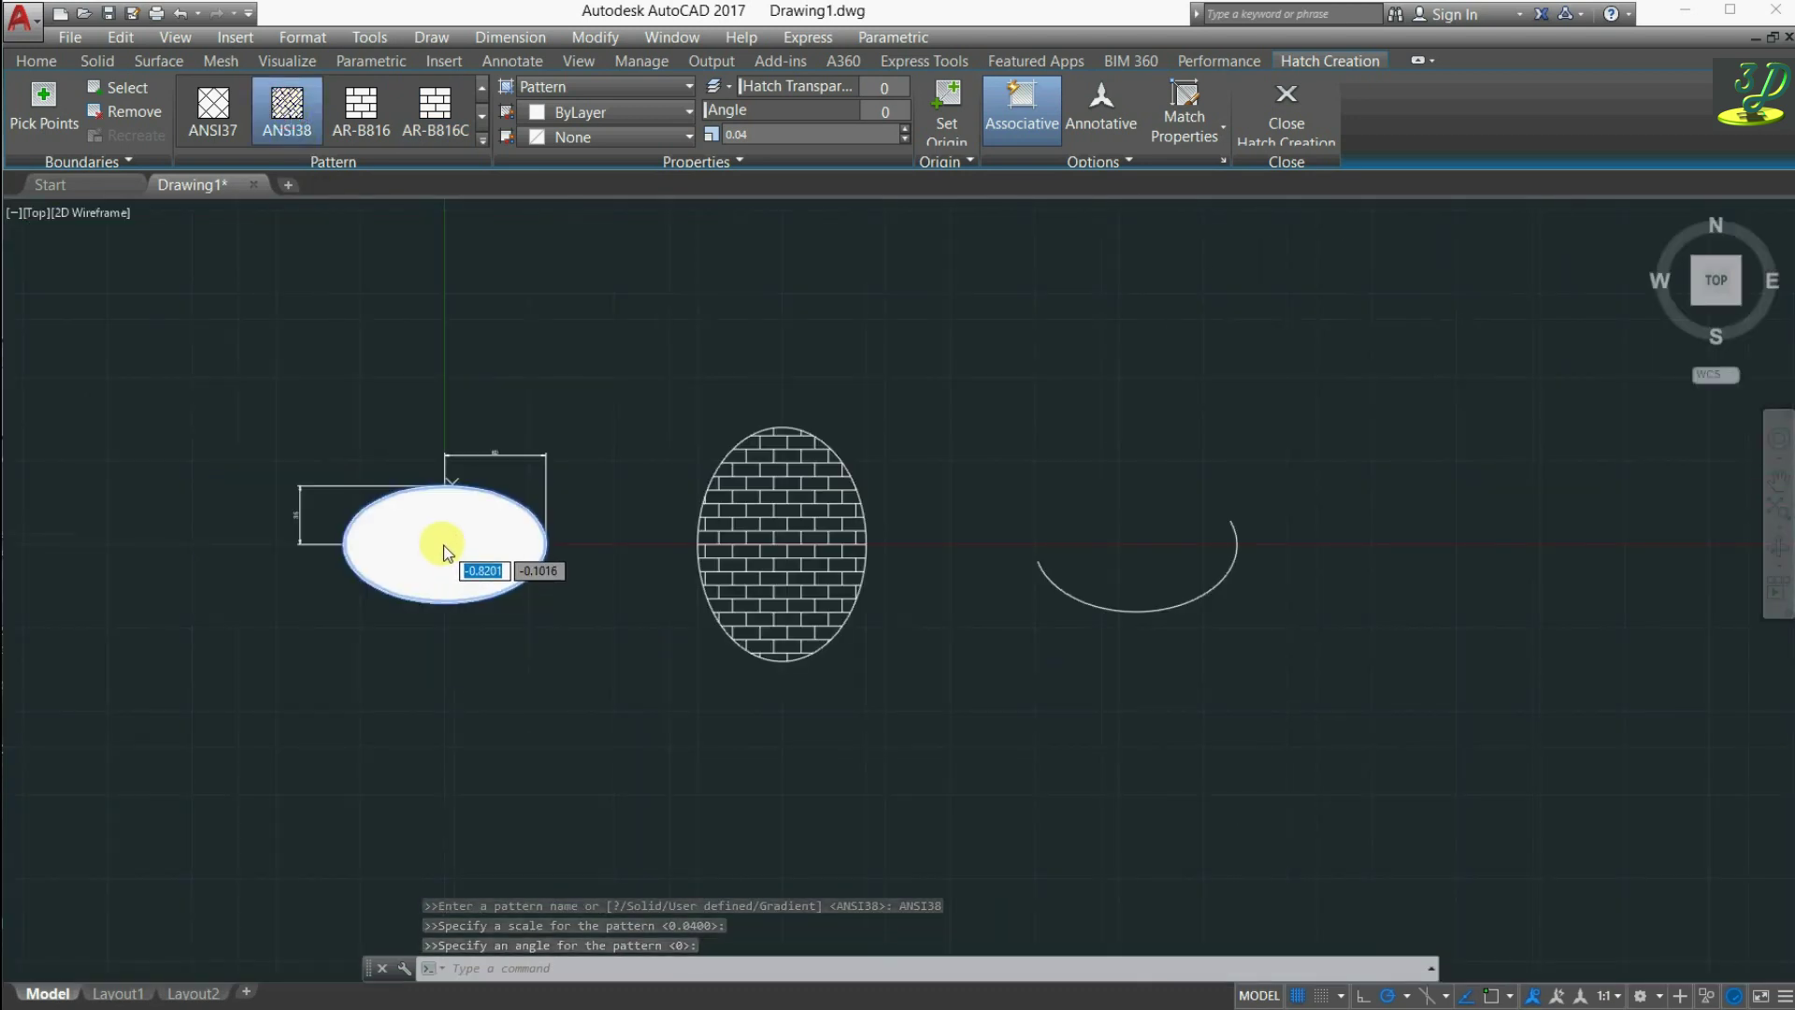
click(214, 111)
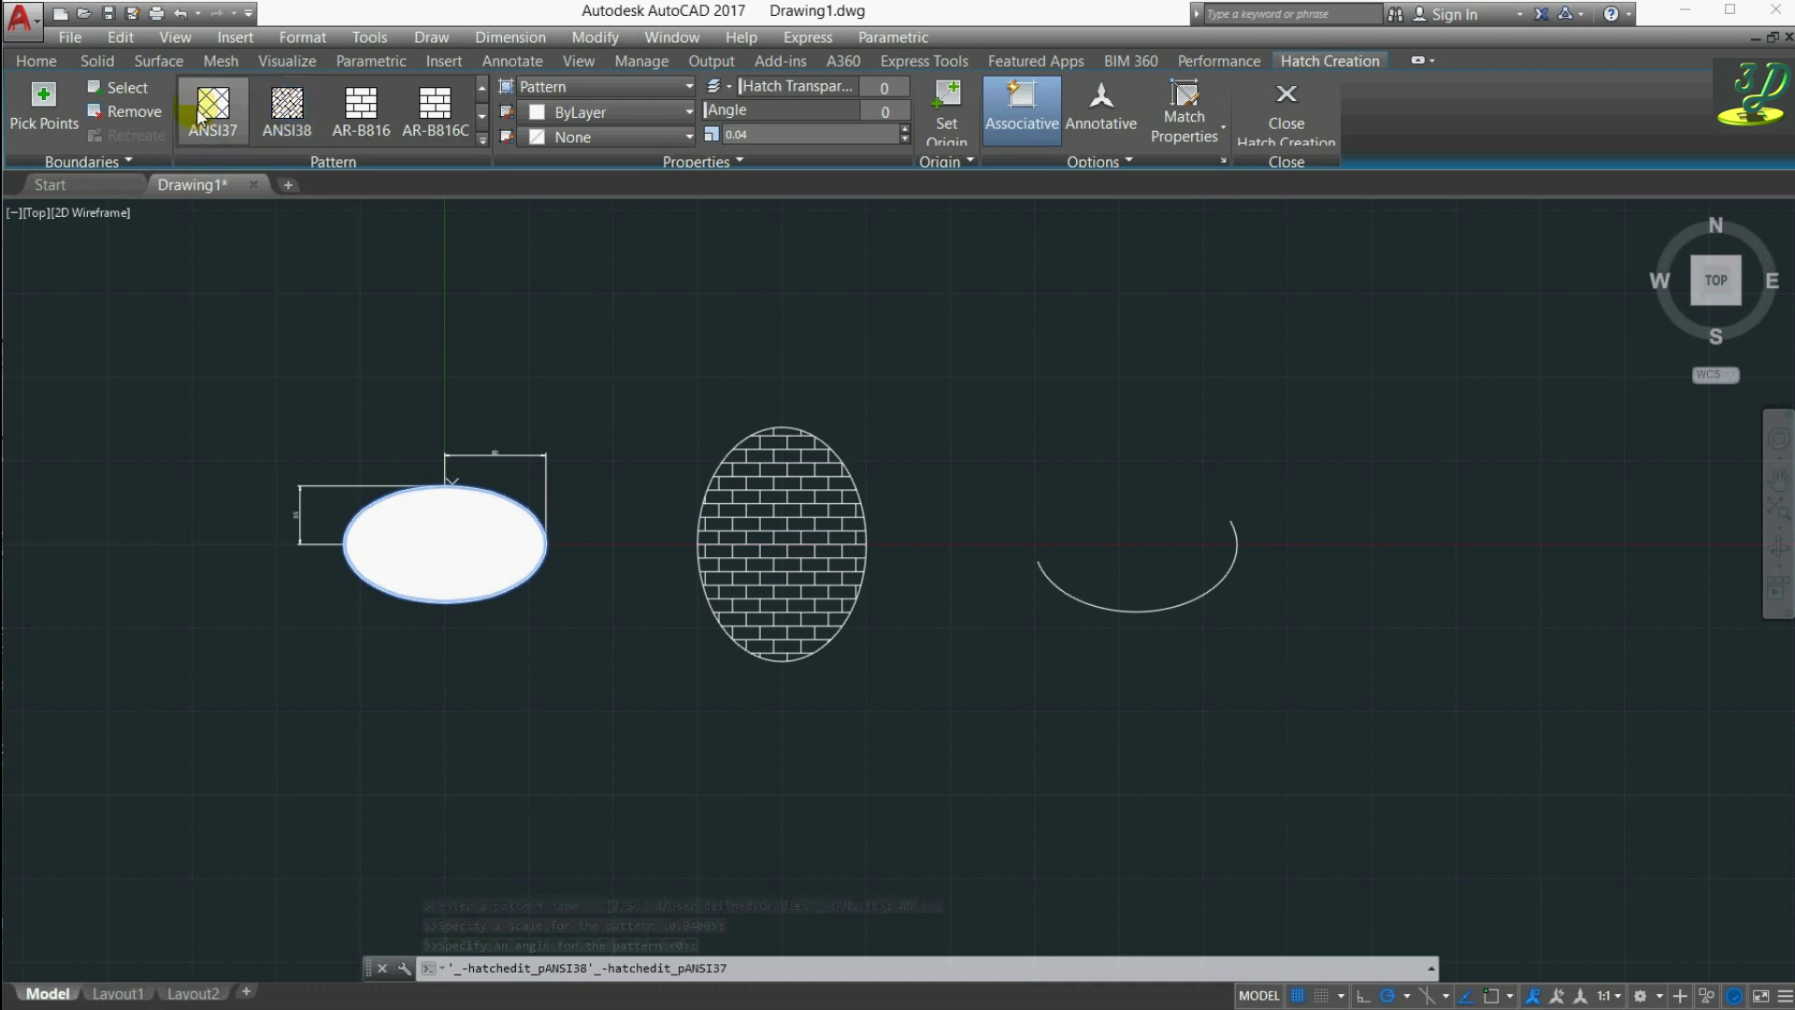
click(431, 128)
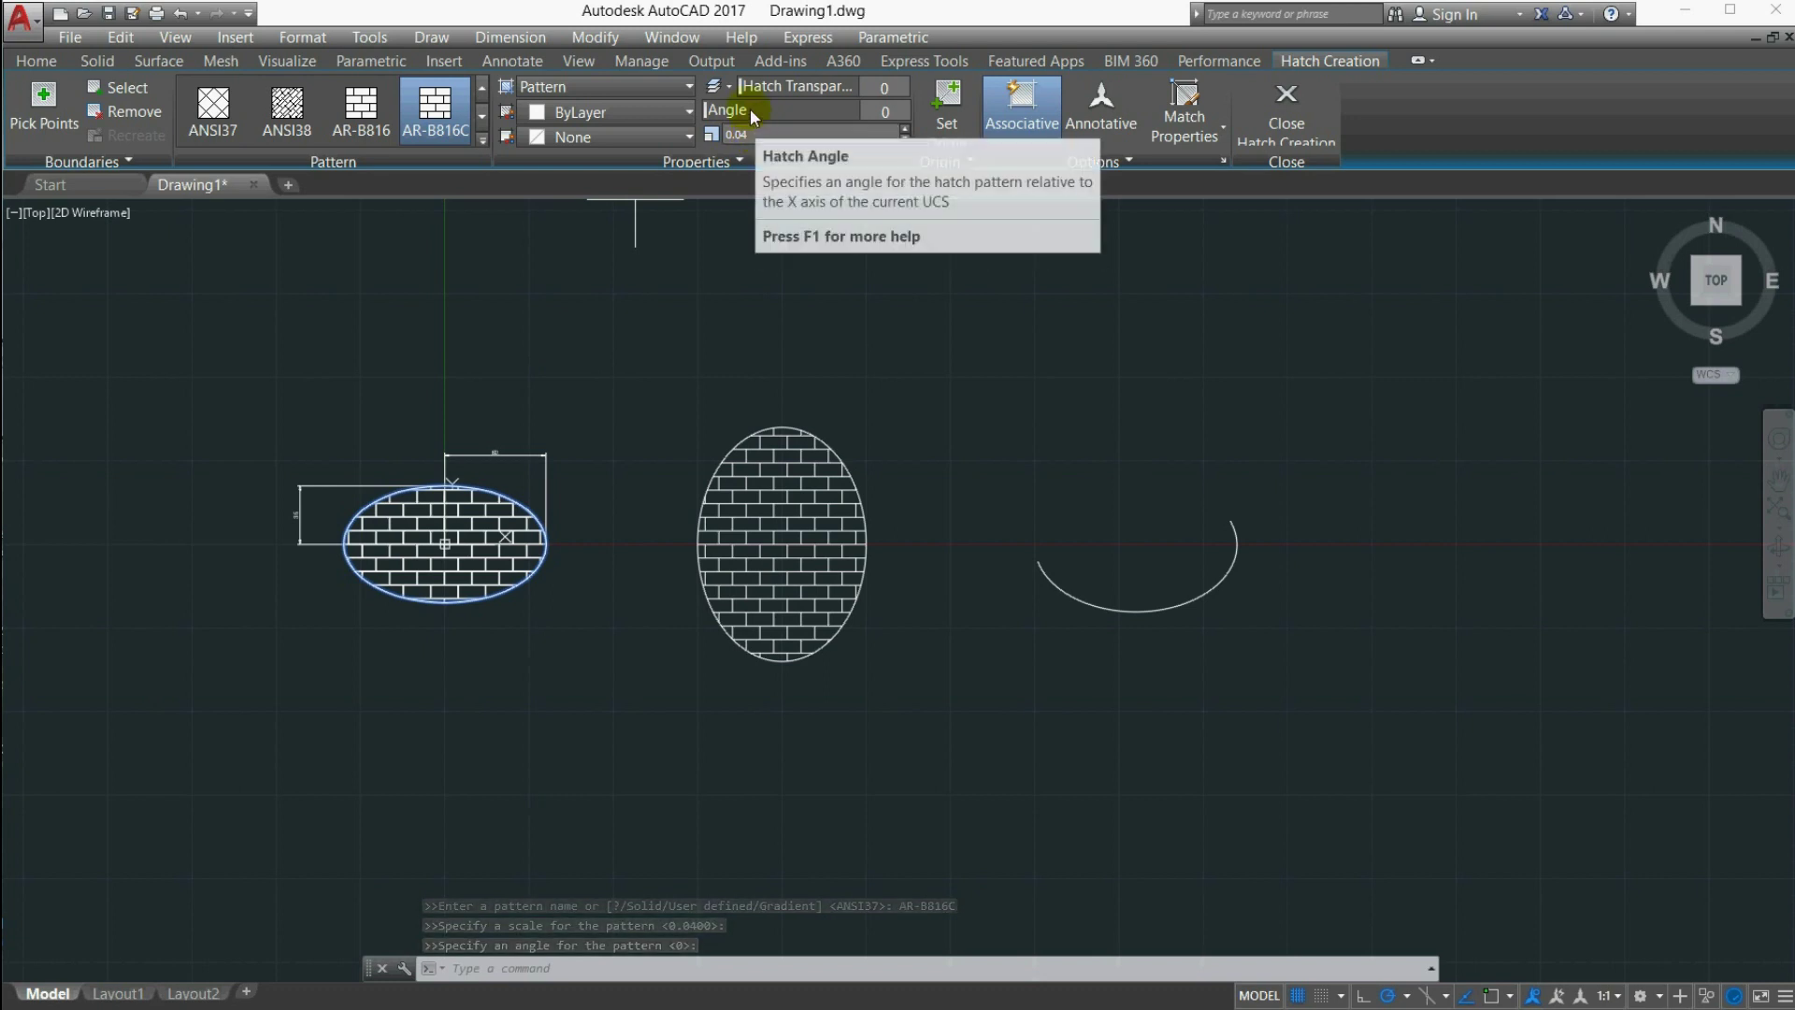
Step: Rotate the AR-B816C brick hatch to 45° and zoom in and out to check it
drag(750, 108, 738, 110)
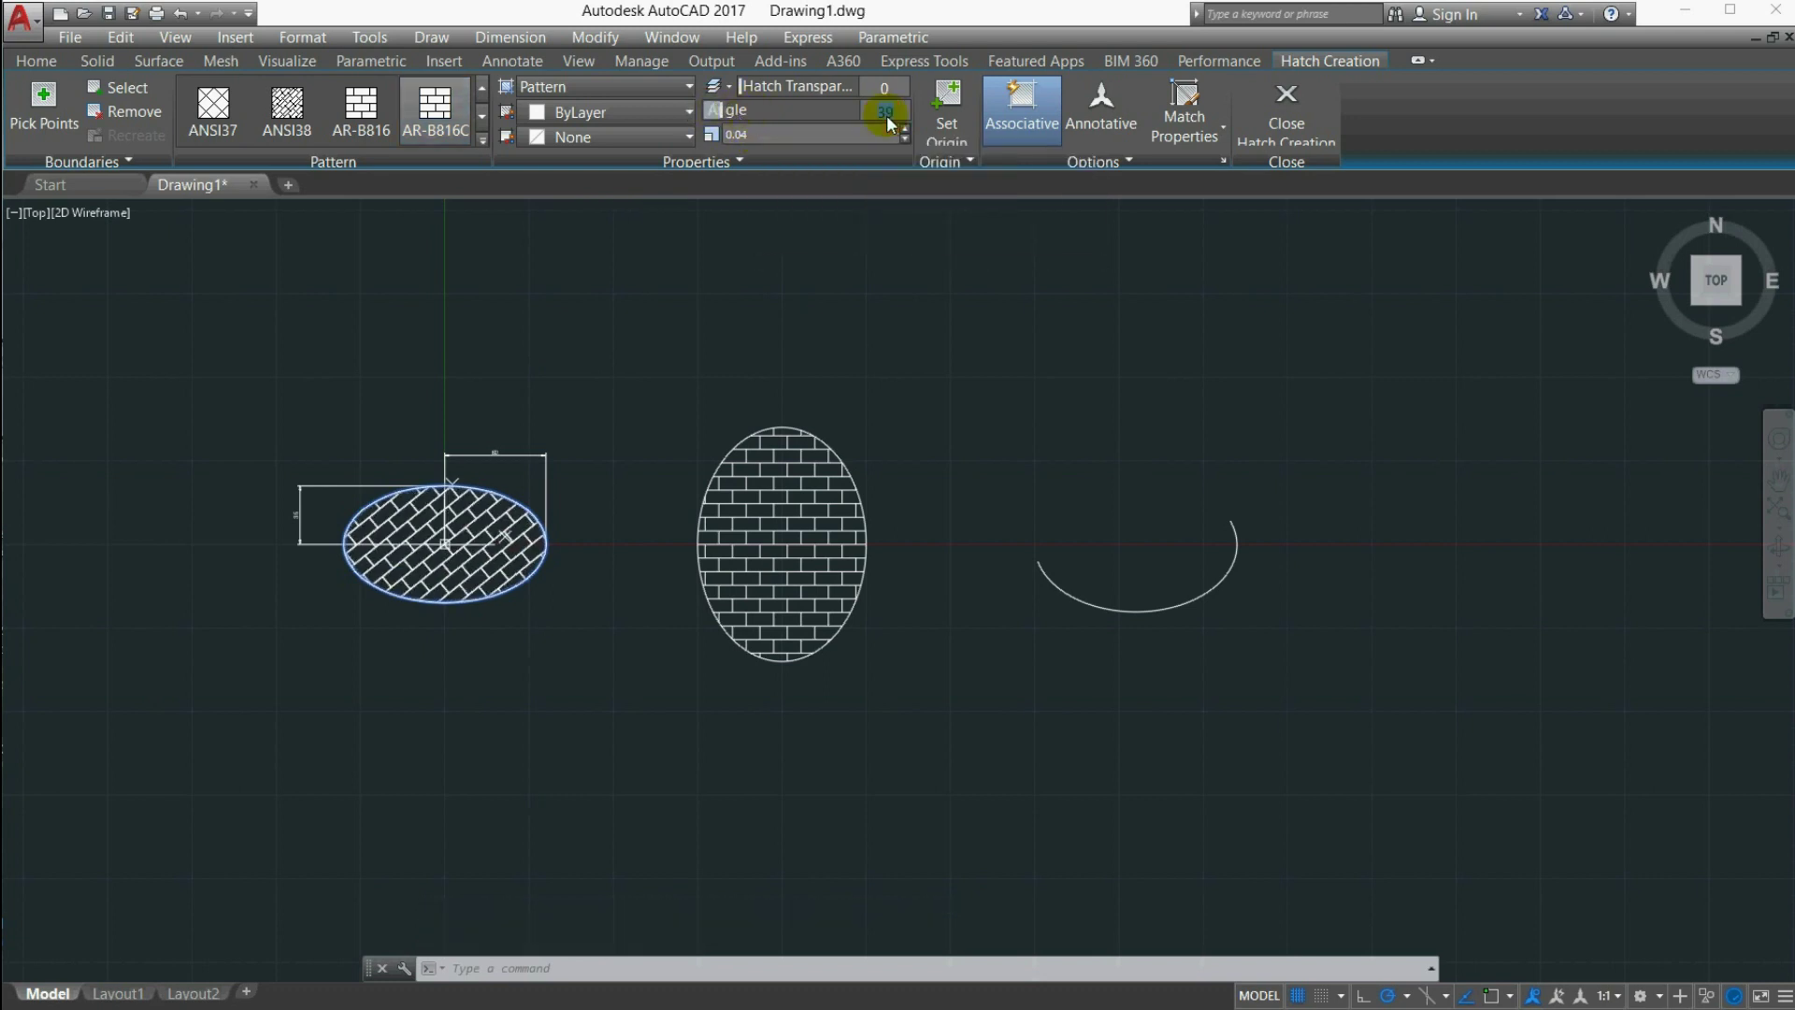
text(45)
key(Return)
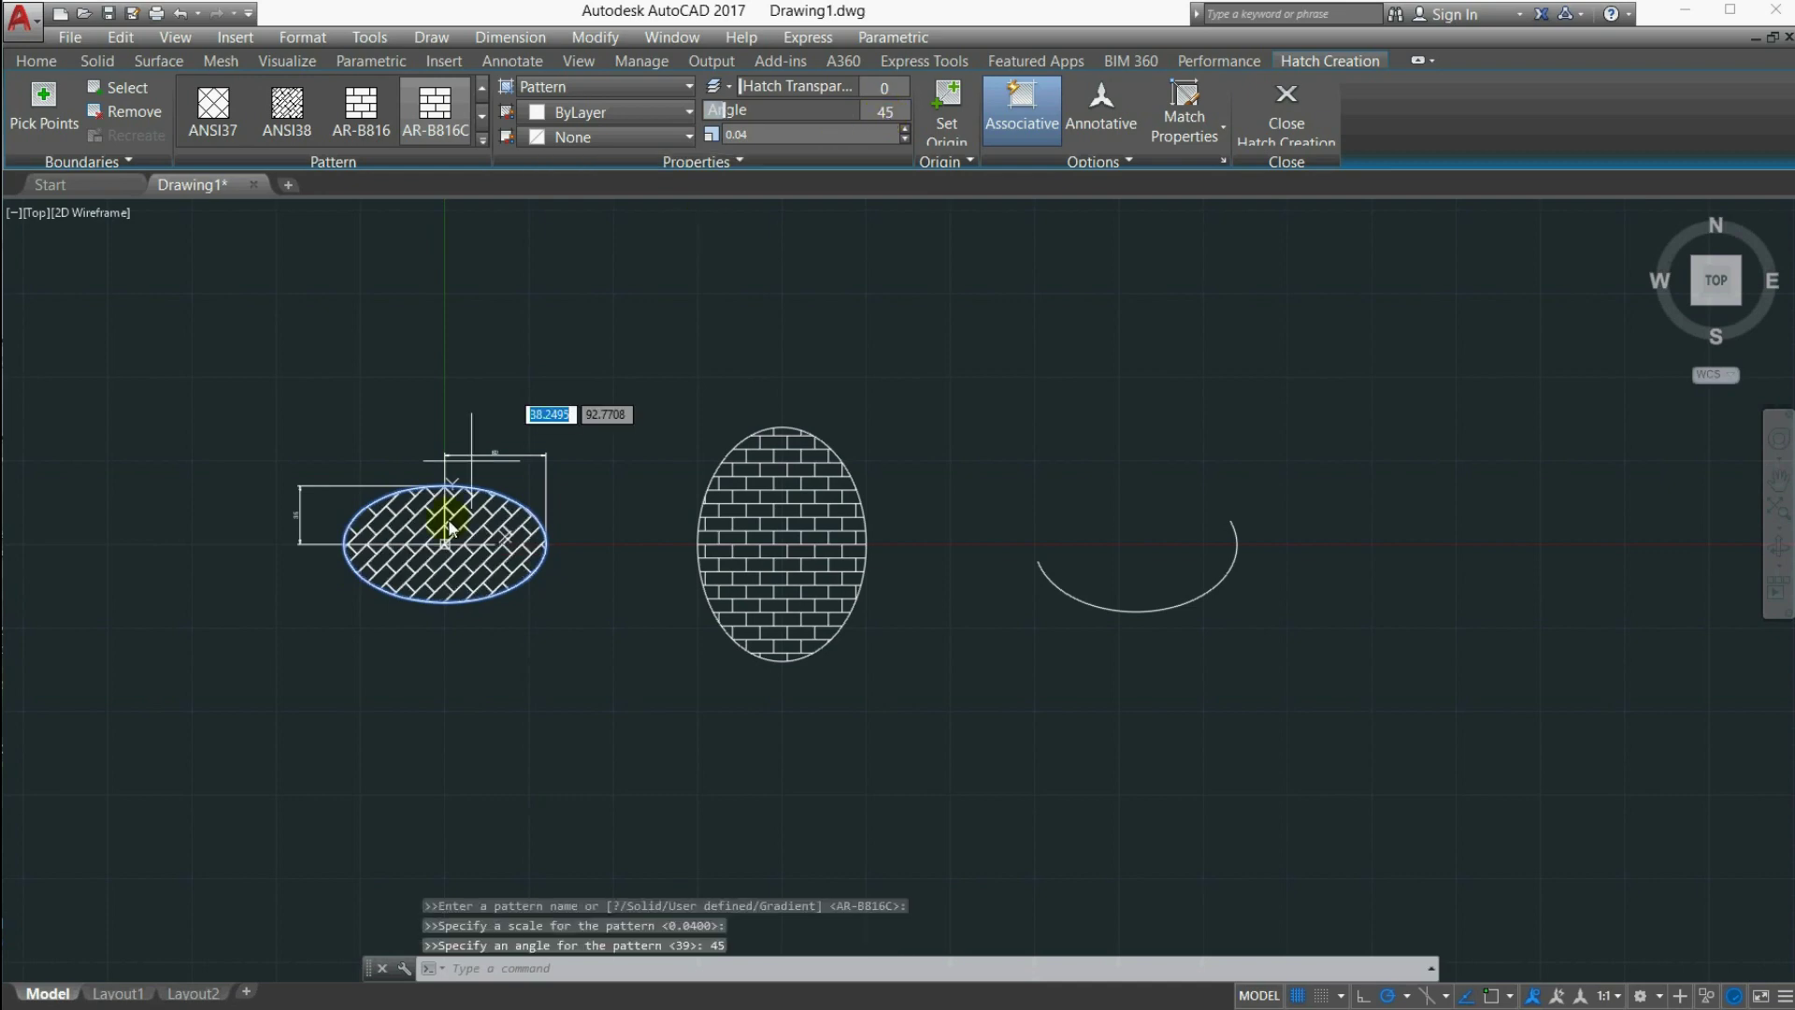
scroll(395, 566, up, 2)
scroll(396, 566, up, 4)
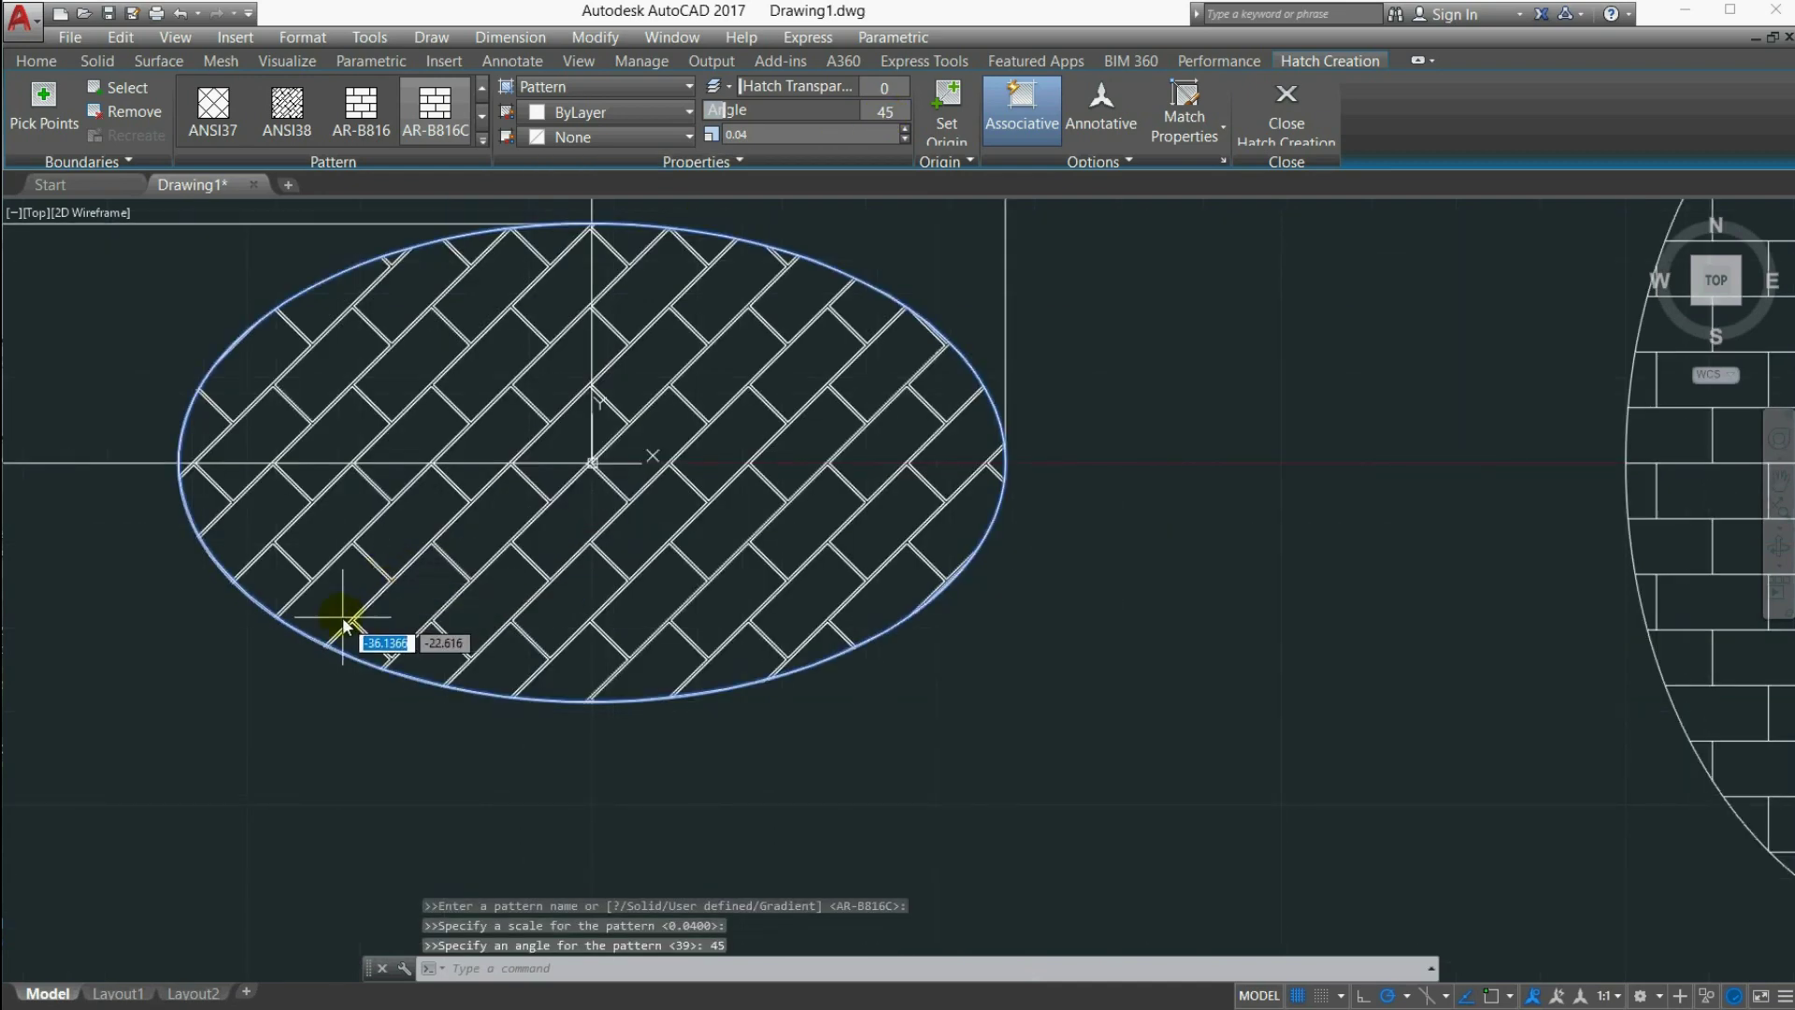
scroll(642, 561, down, 3)
scroll(688, 543, up, 6)
scroll(689, 540, down, 4)
scroll(854, 473, down, 2)
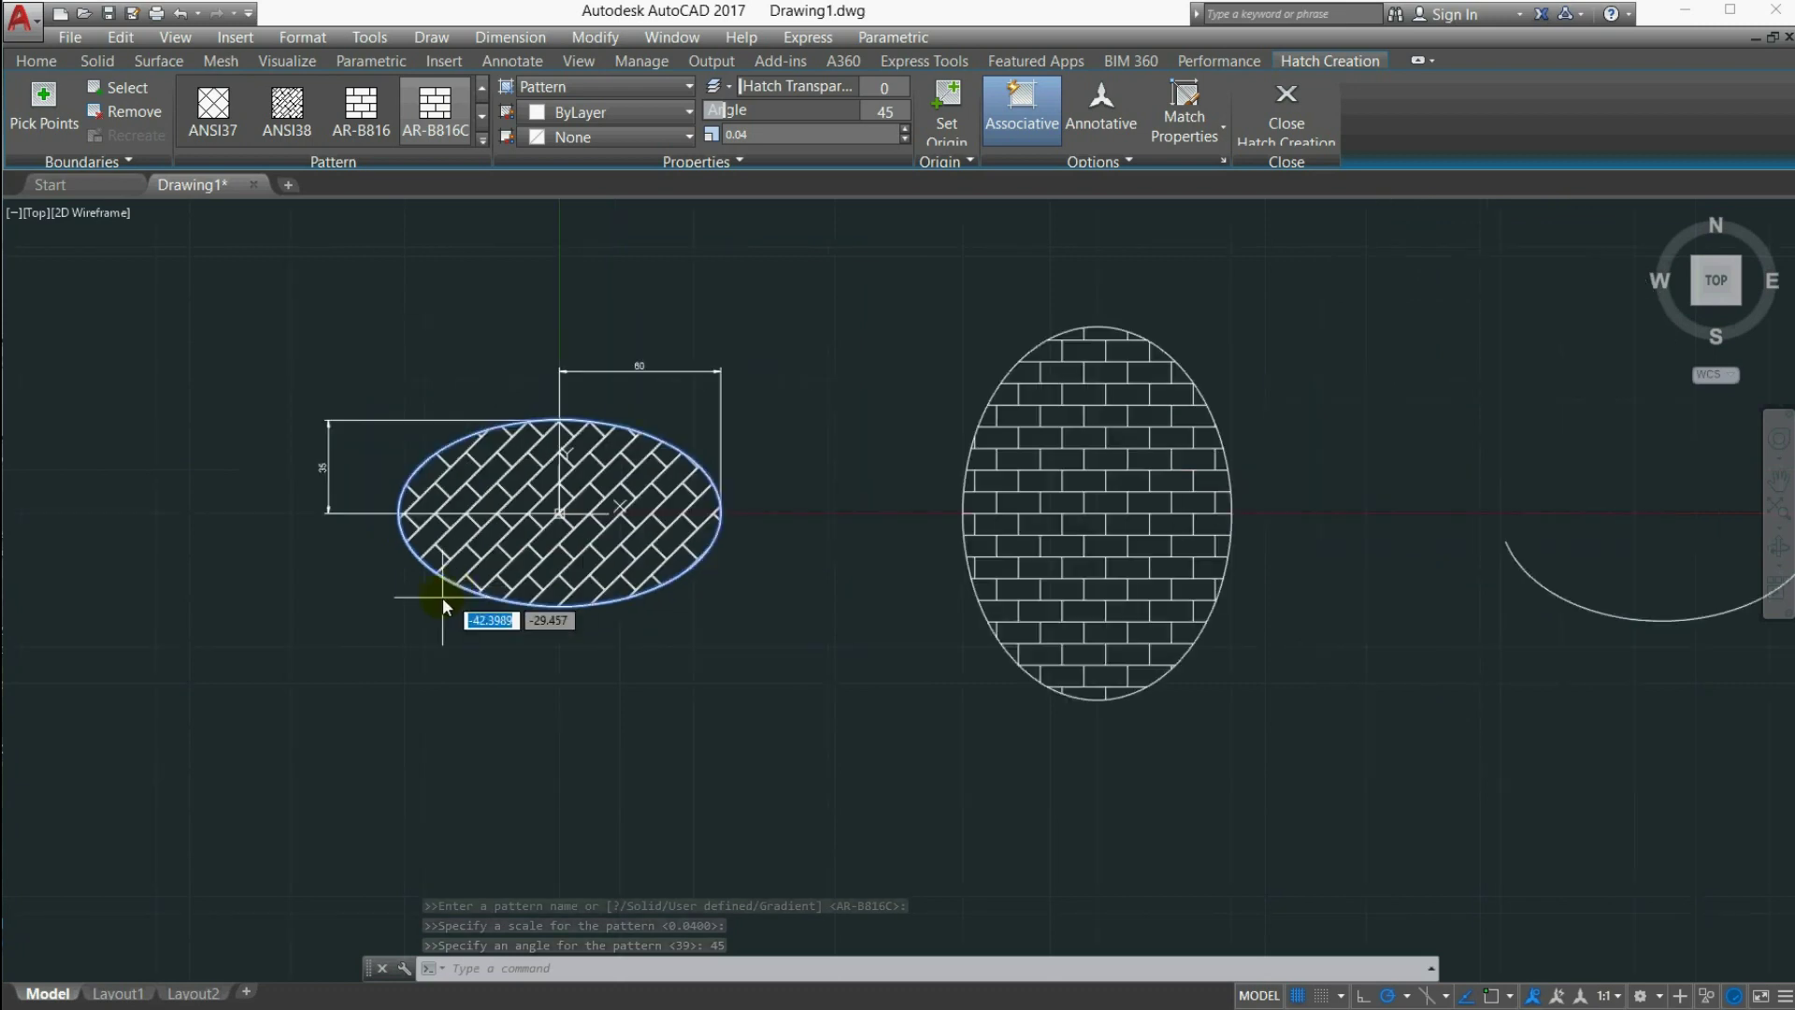
scroll(577, 544, up, 2)
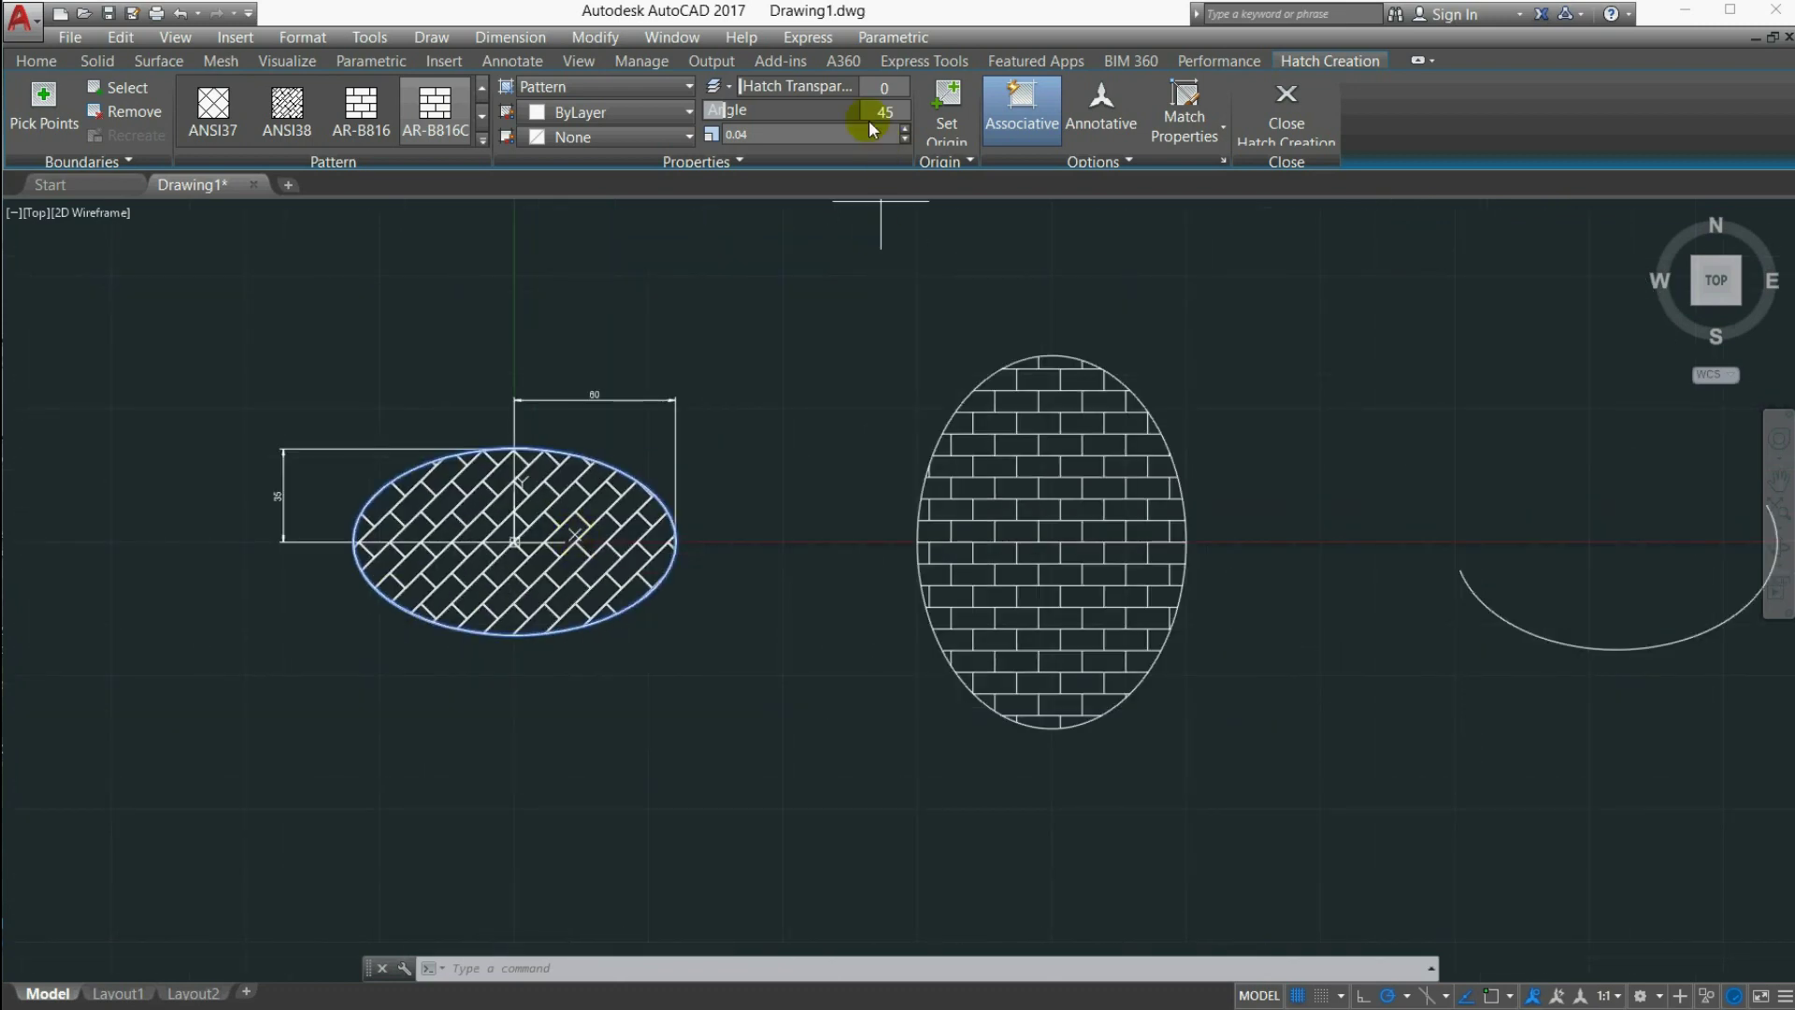
scroll(513, 593, down, 2)
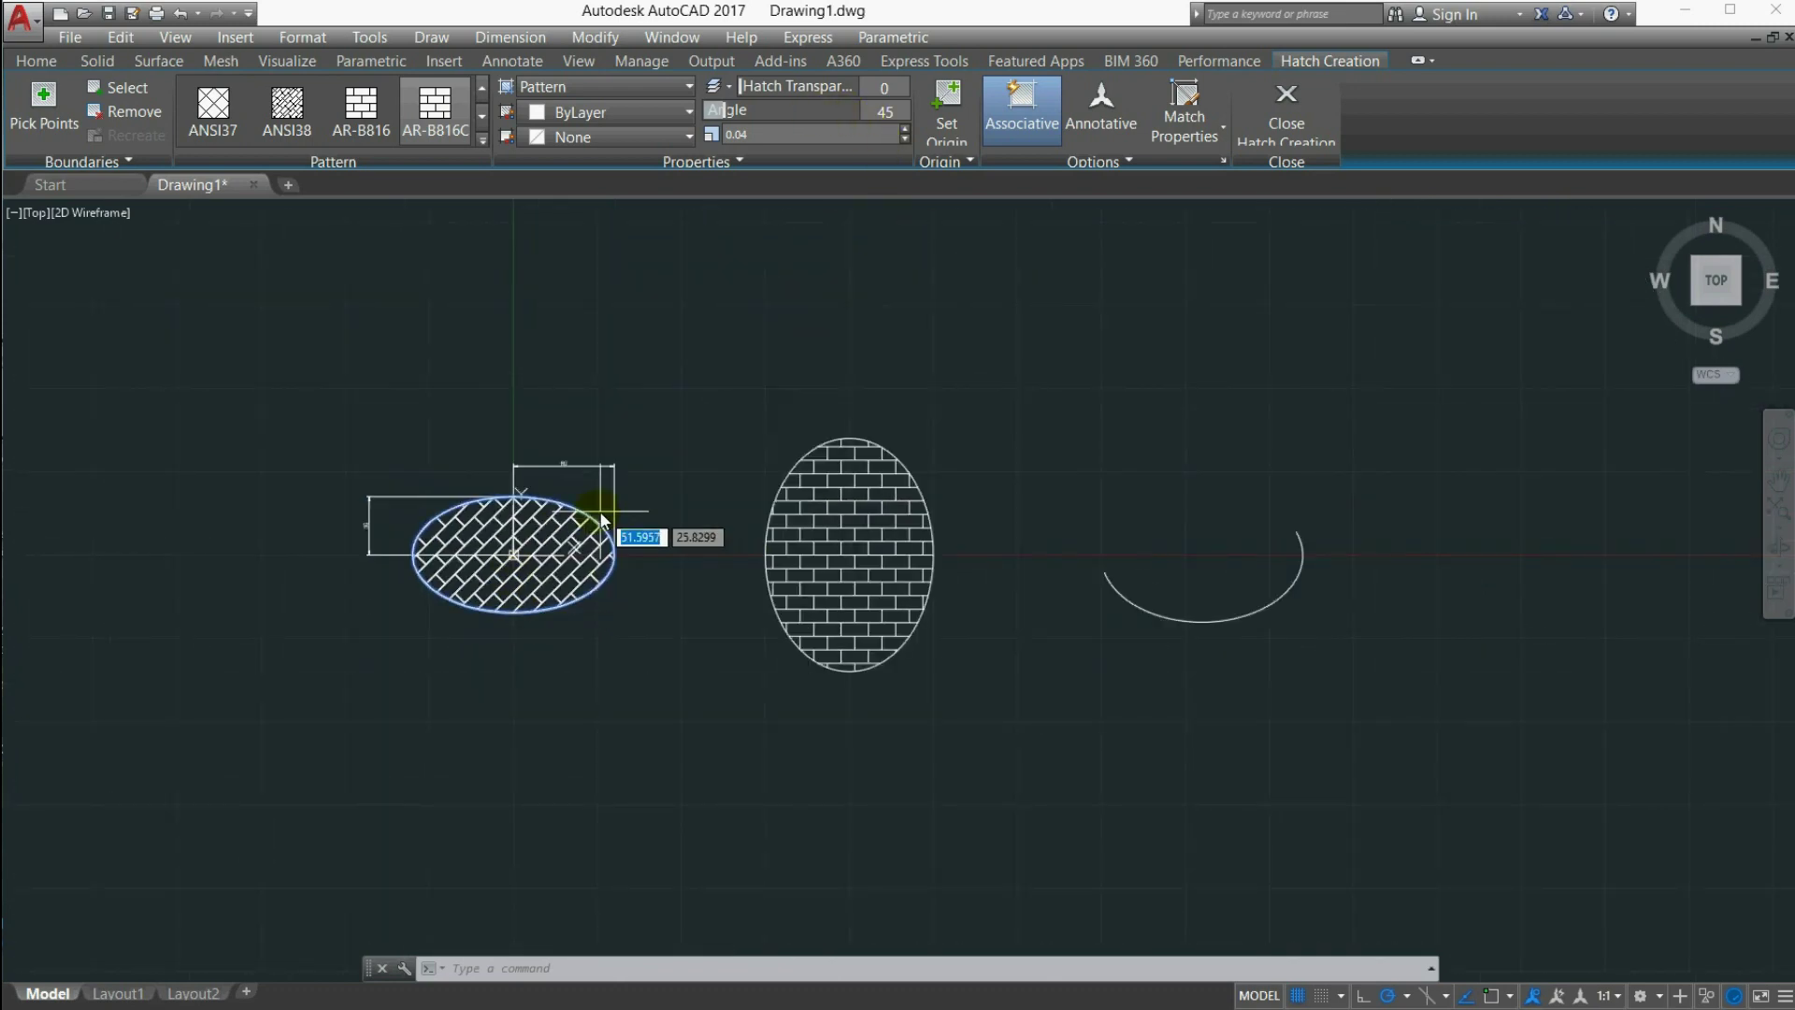
scroll(599, 520, up, 2)
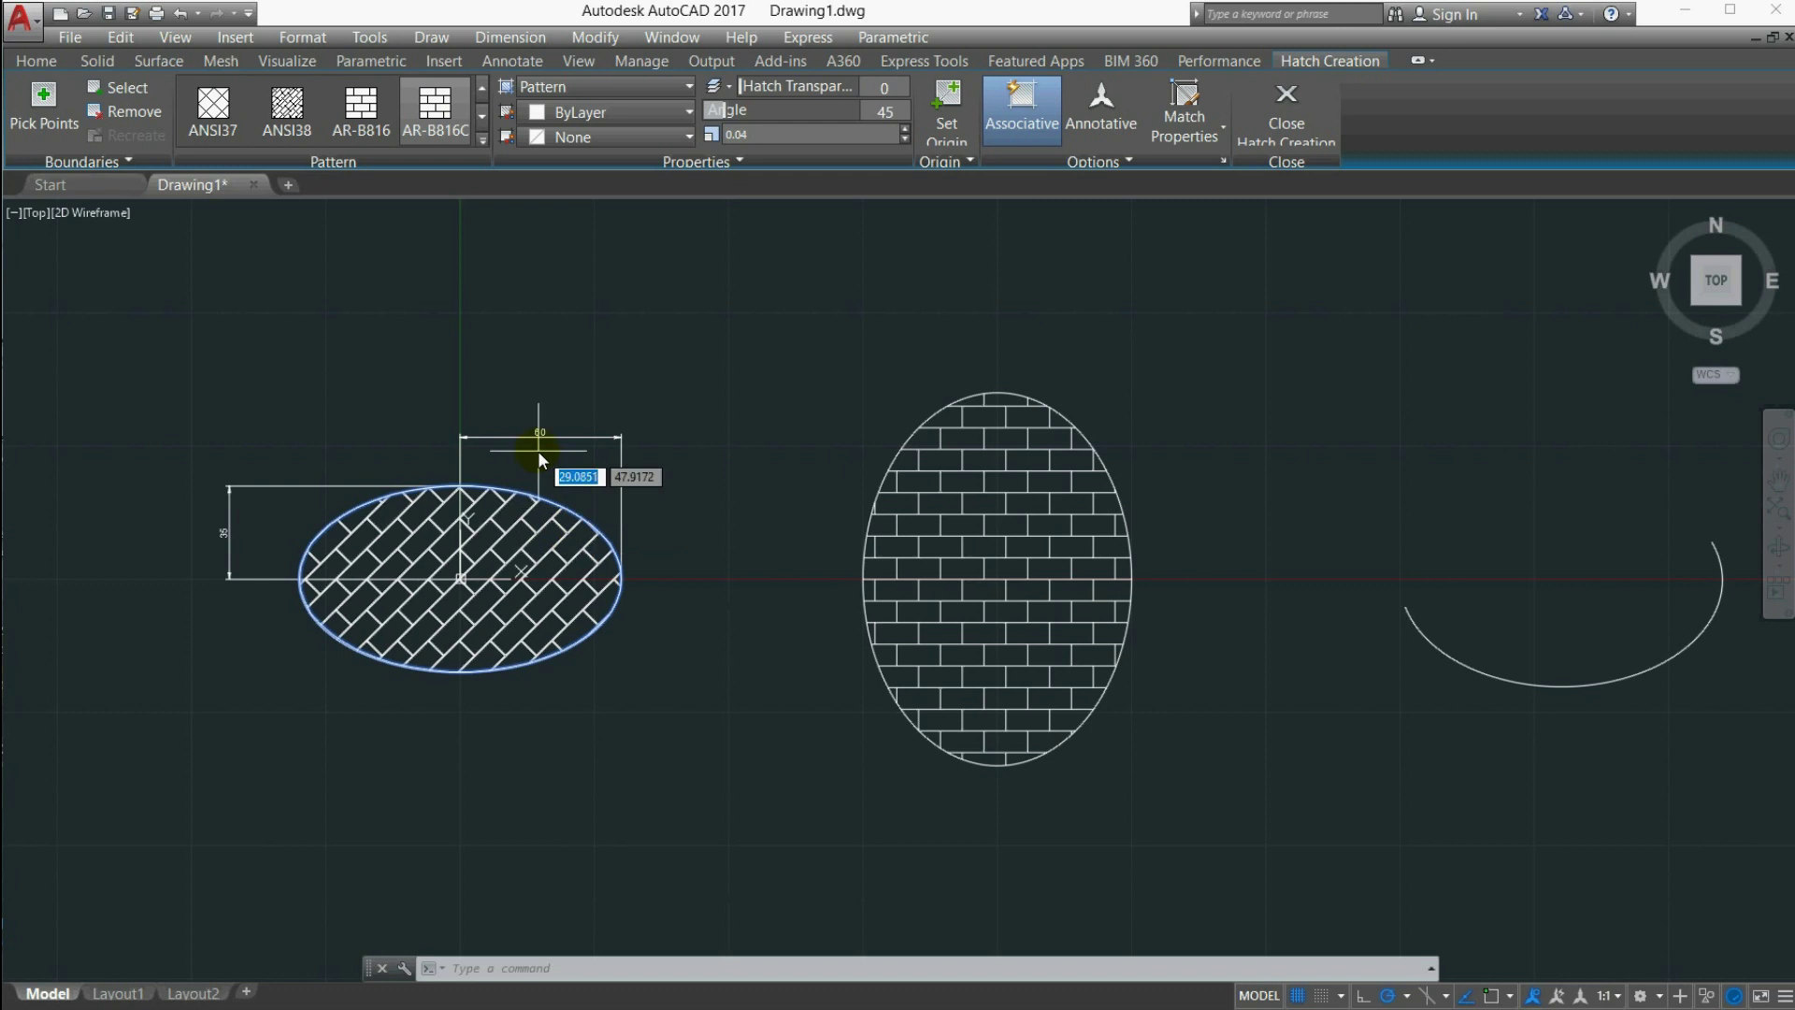